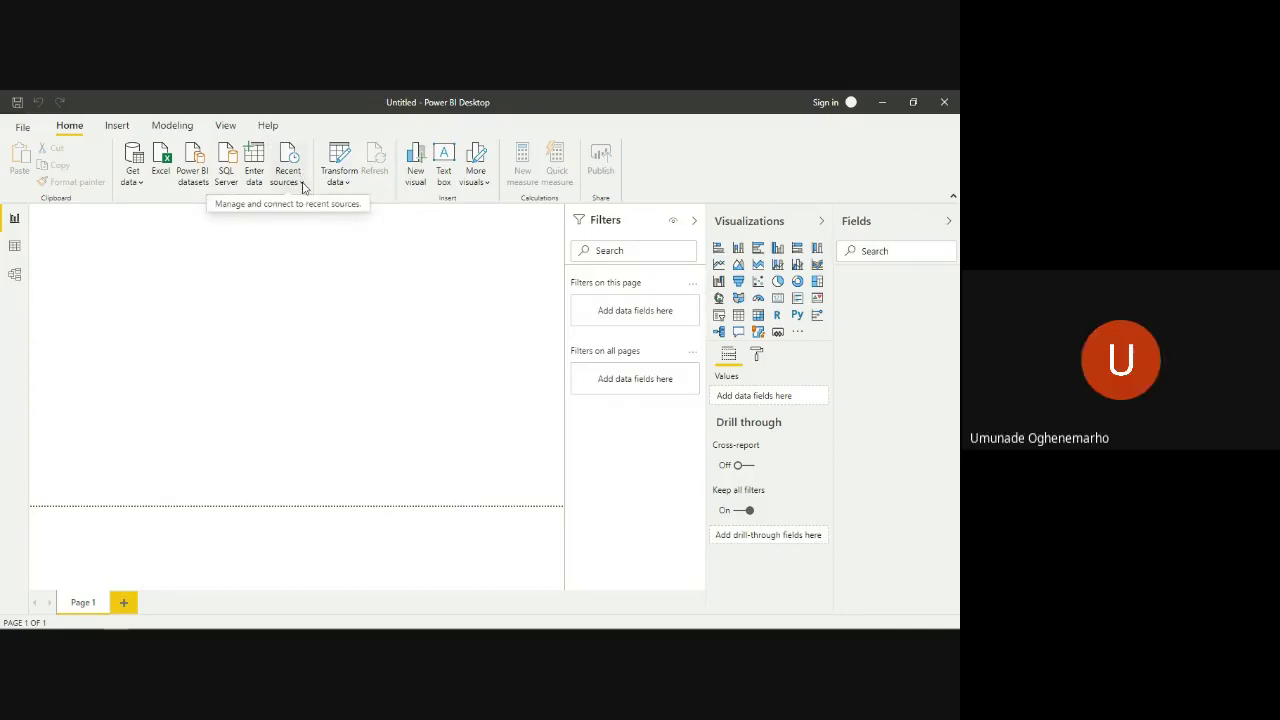
- Connect to the recent source practice.xlsx and bring Sheet2, Sheet3, Sheet4, Sheet5 and Sheet6 into Power Query Editor
left_click(303, 185)
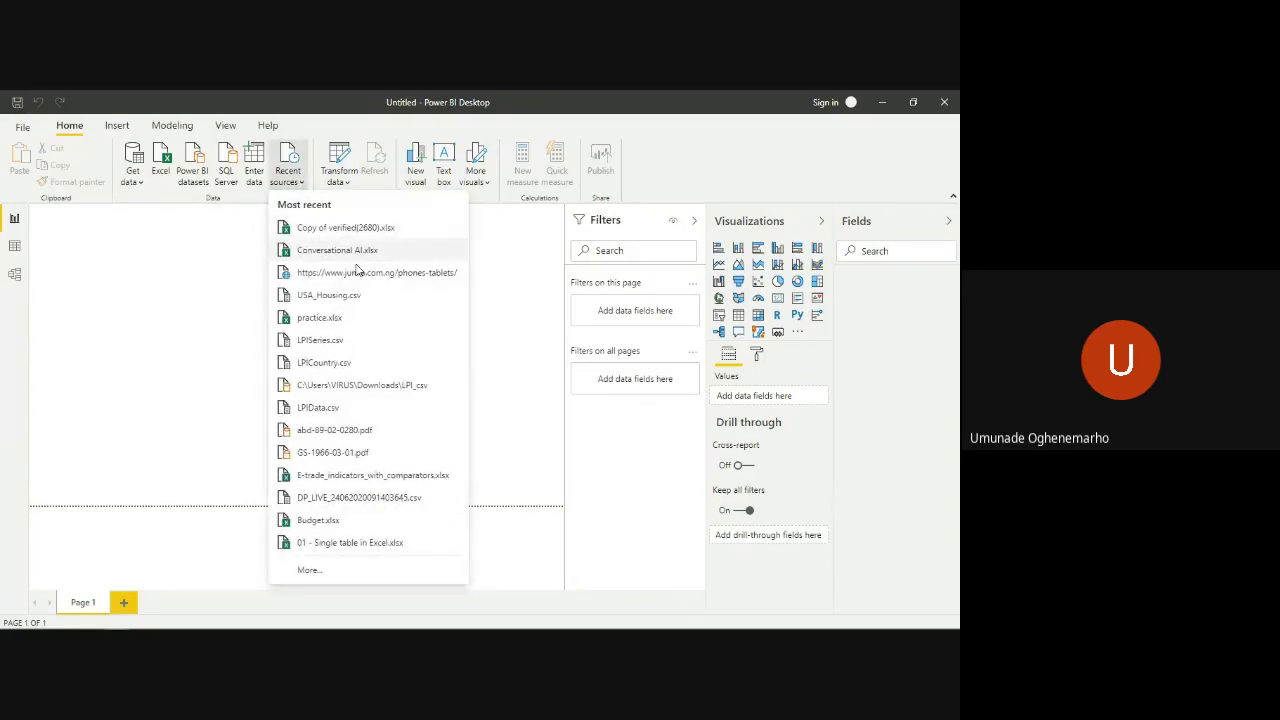
left_click(328, 319)
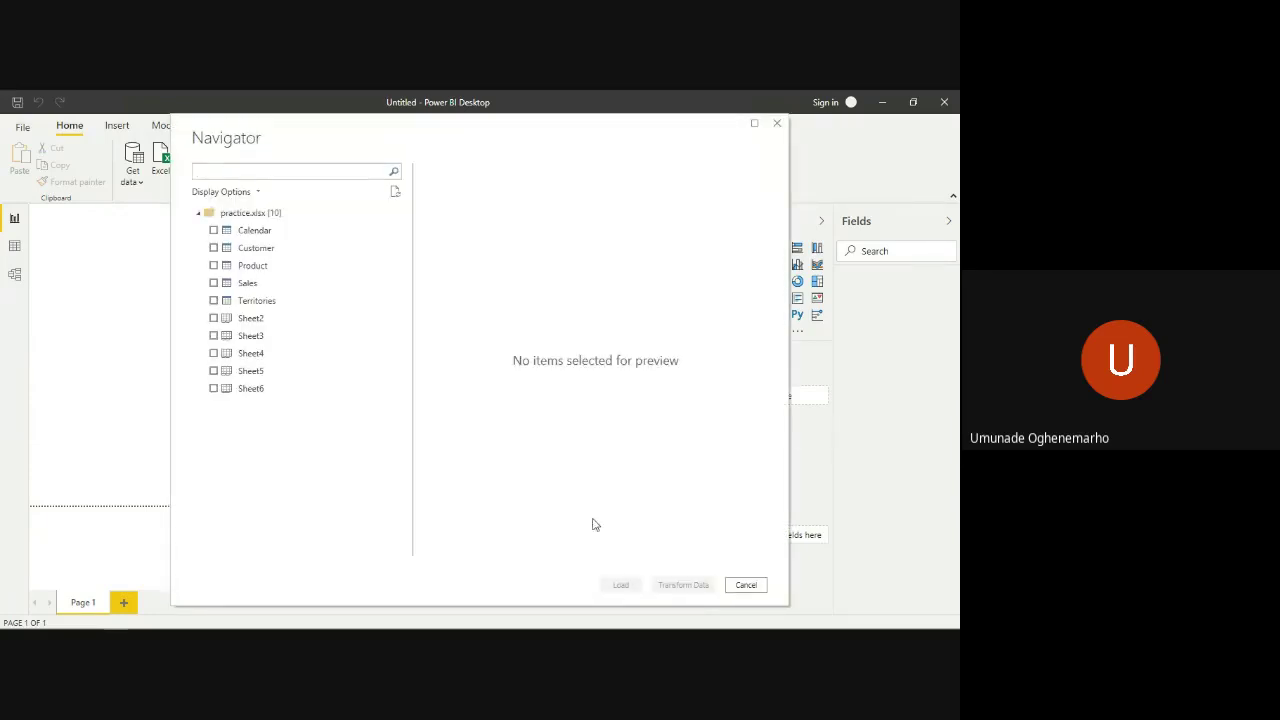
left_click(213, 318)
left_click(213, 336)
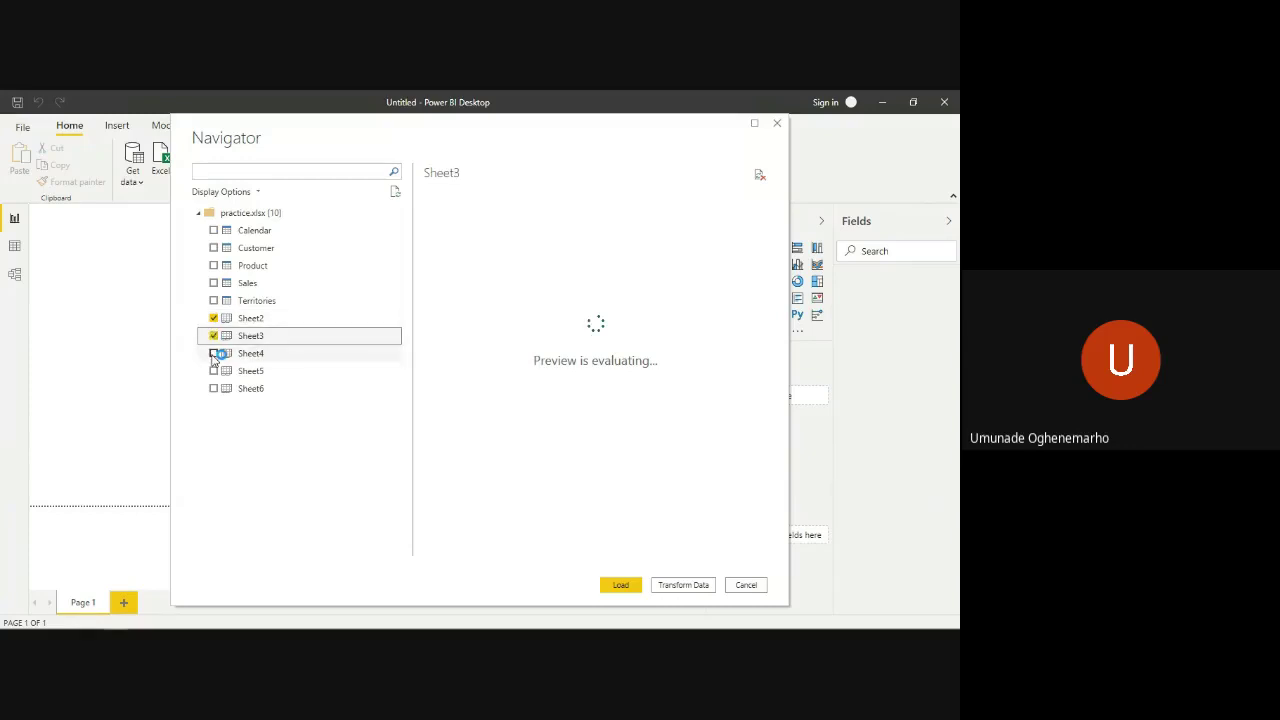
left_click(213, 353)
left_click(213, 371)
left_click(212, 390)
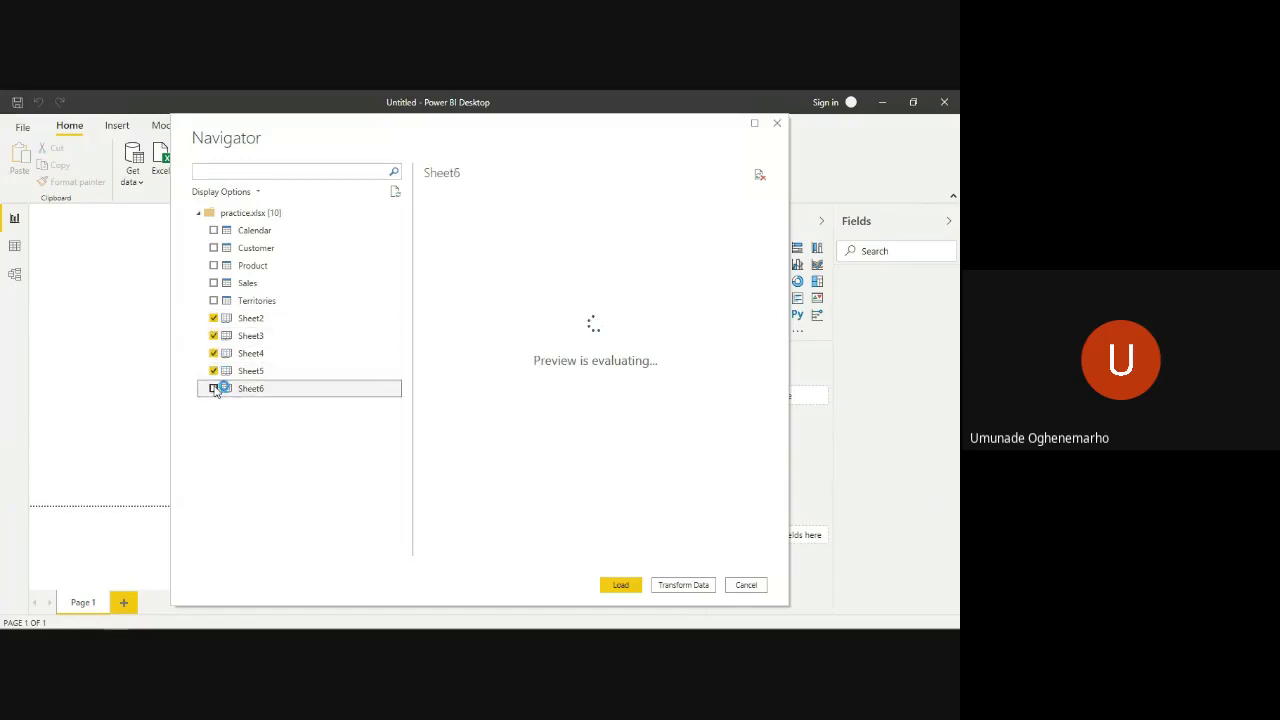
left_click(213, 388)
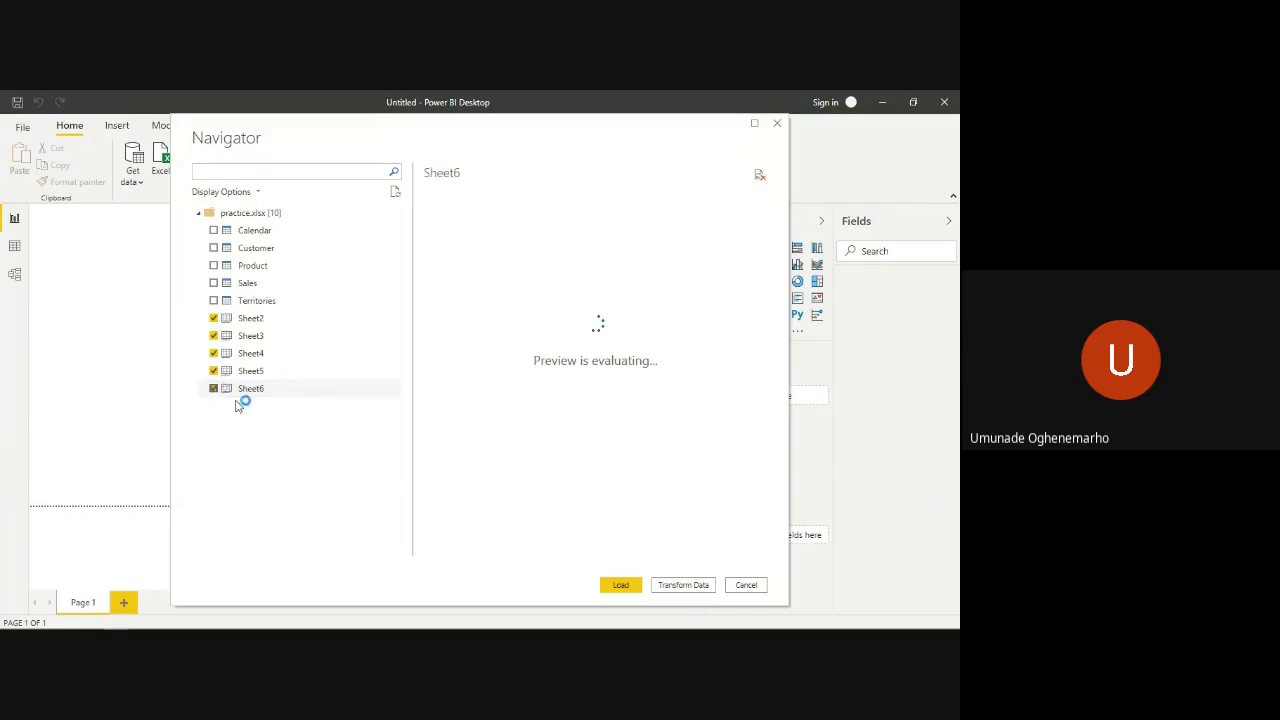
left_click(622, 585)
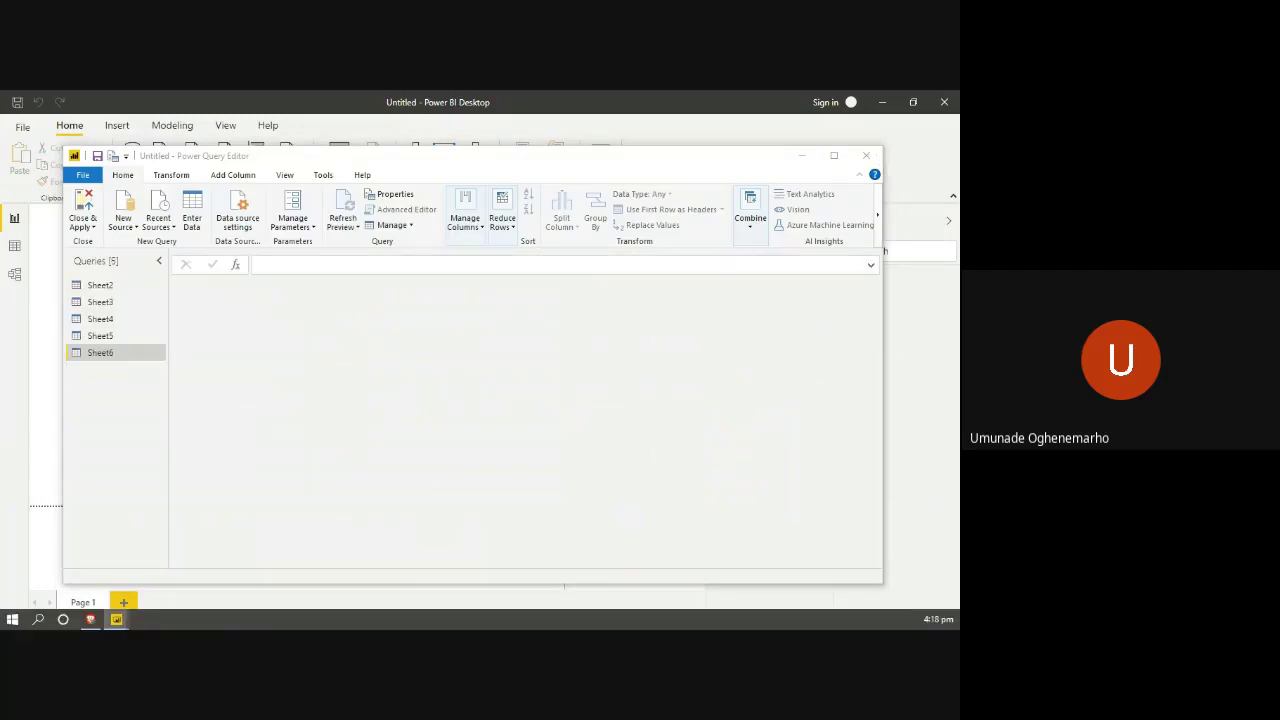
- Check the imported queries in Power Query Editor, minimize it and apply the pending query changes to the report
mouse_move(116, 618)
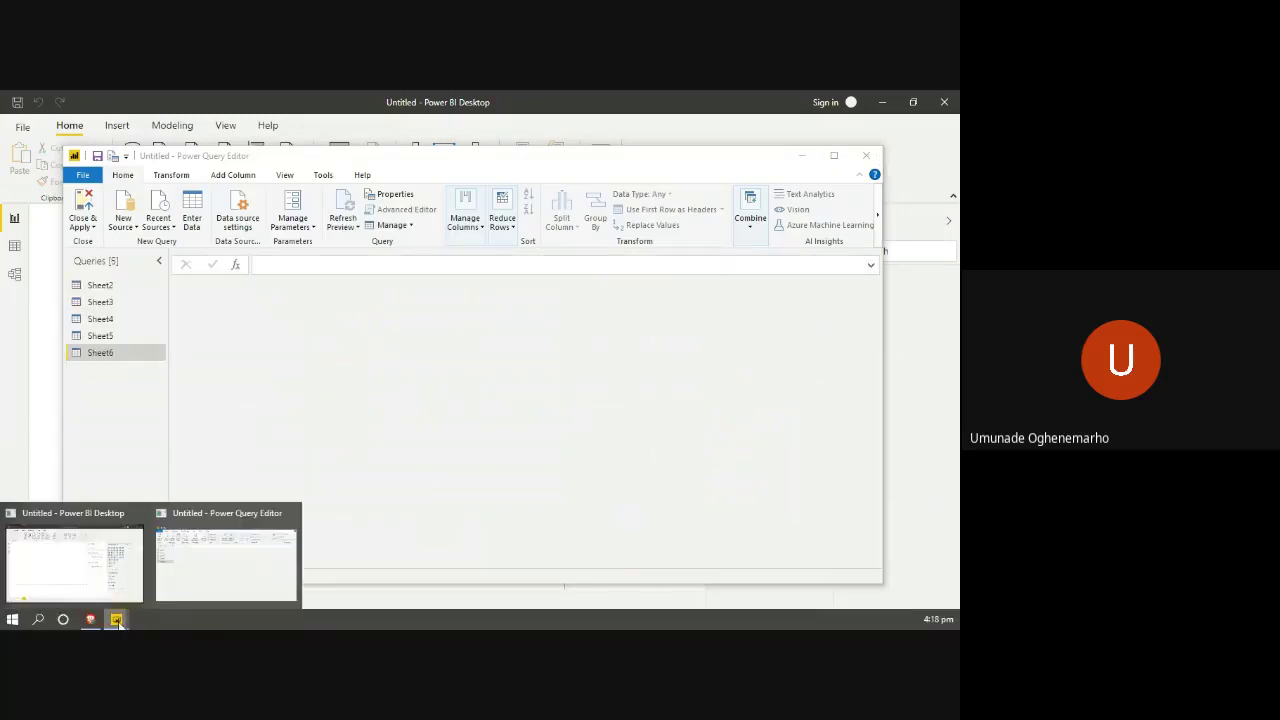
left_click(188, 593)
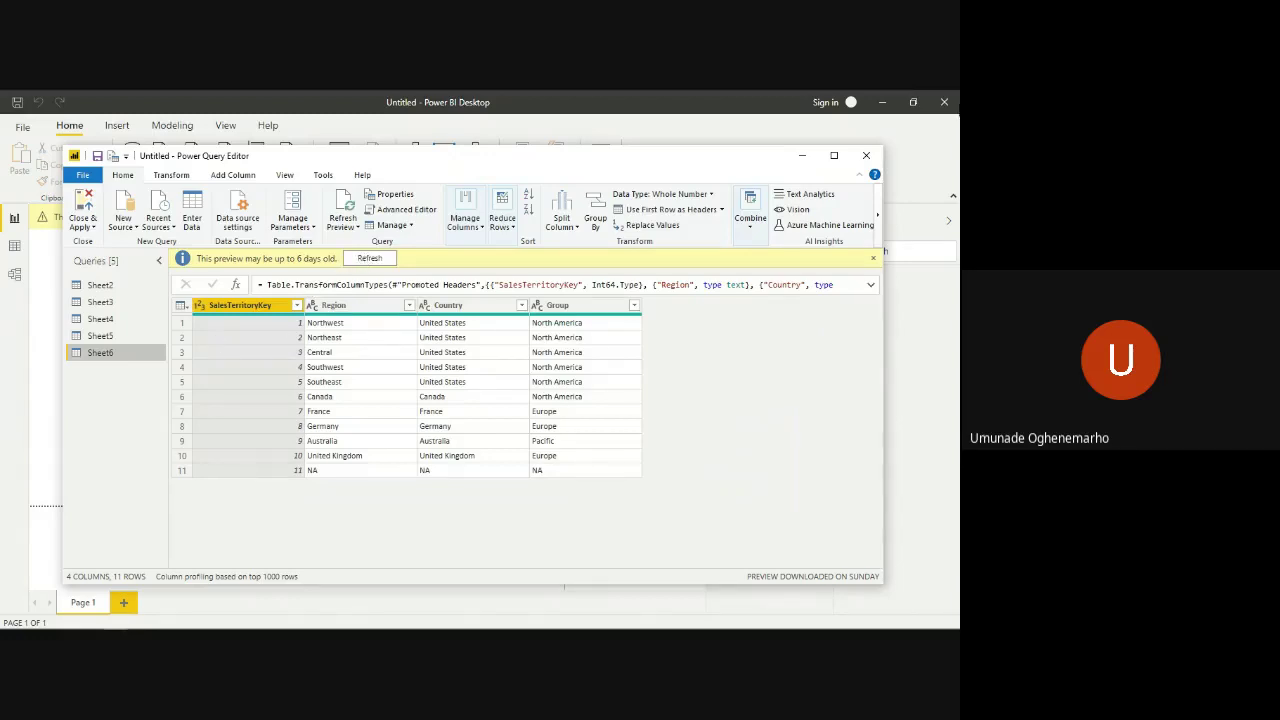
left_click(802, 156)
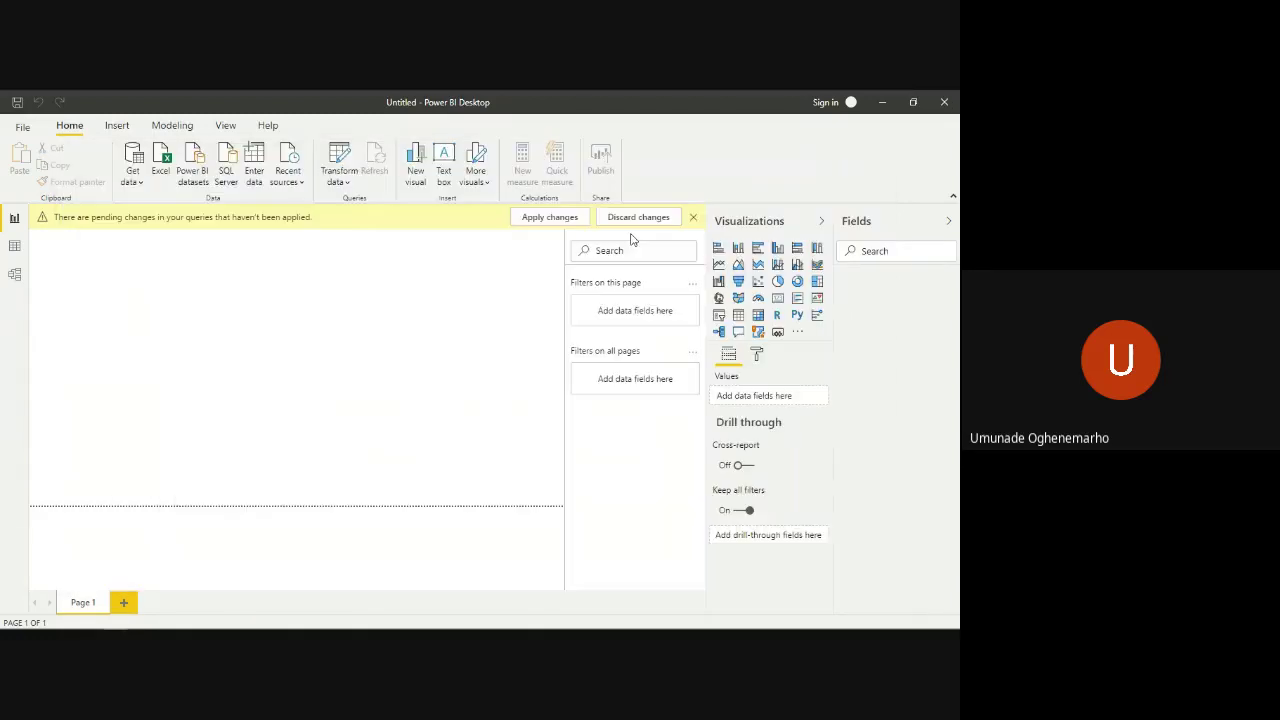
left_click(565, 222)
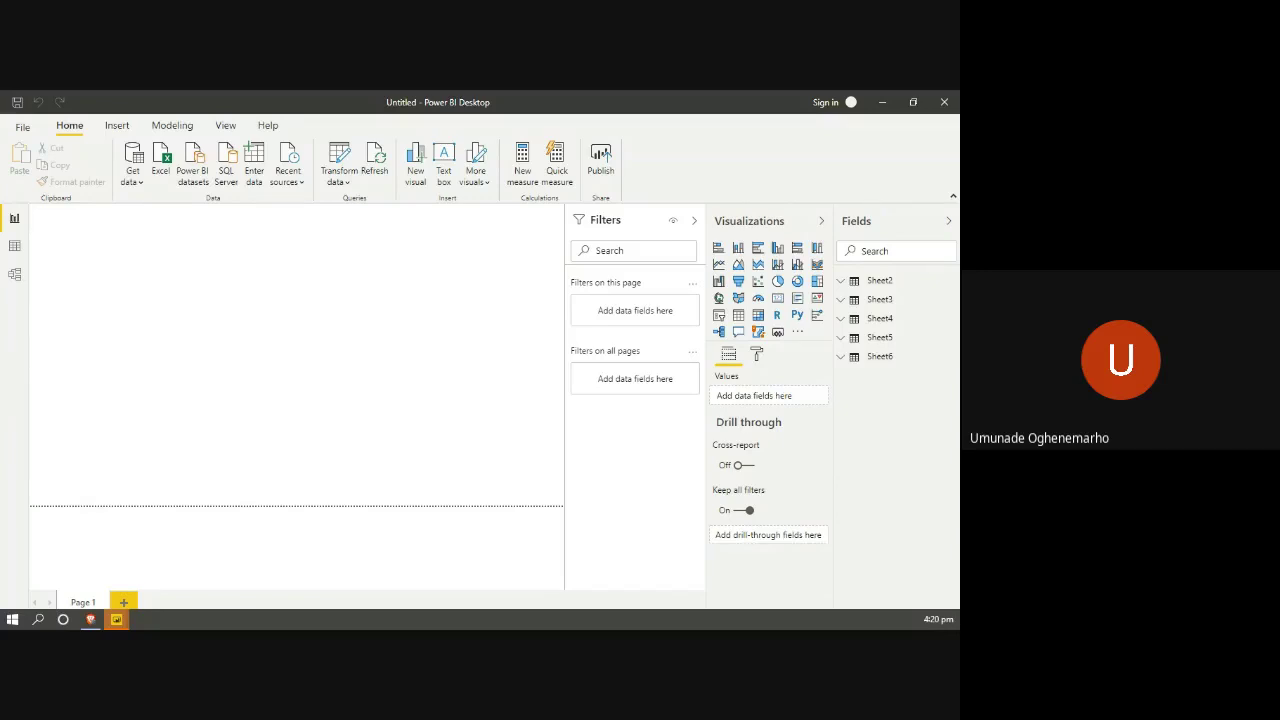
- Switch to the browser window with the online meeting and move it off this screen
key("alt+Tab")
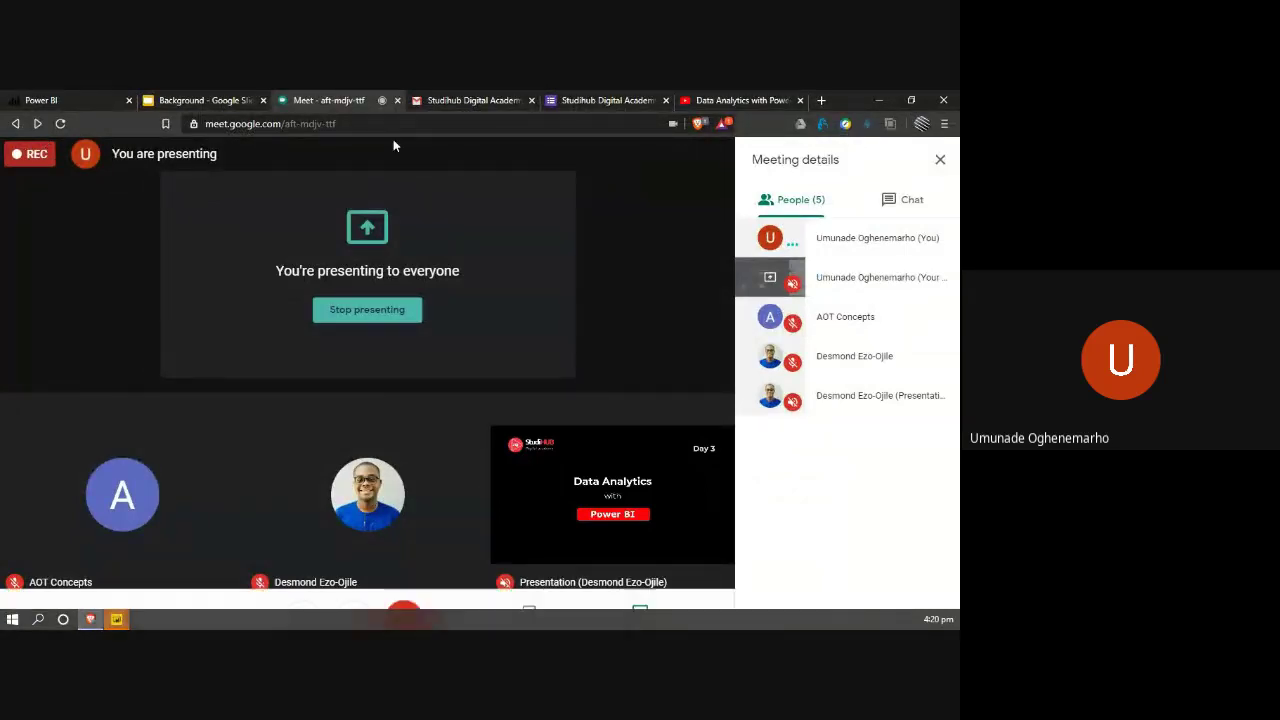
double_click(843, 104)
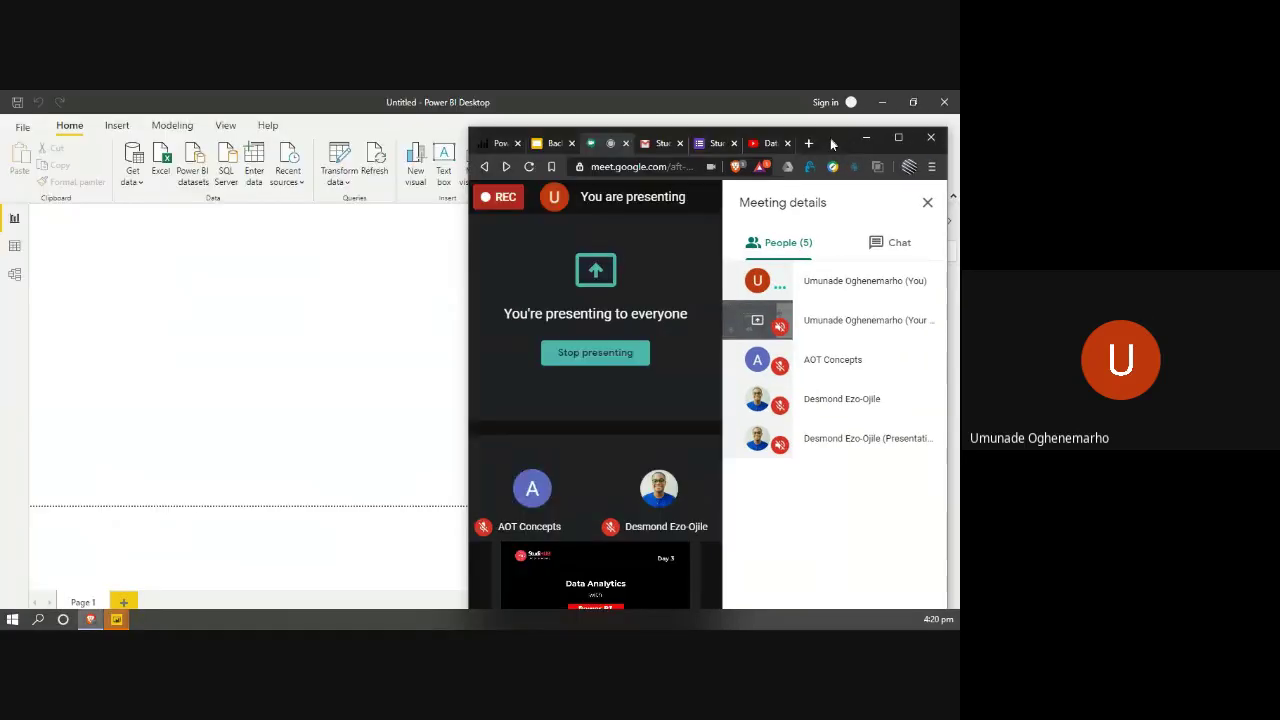
left_click_drag(830, 138, 0, 95)
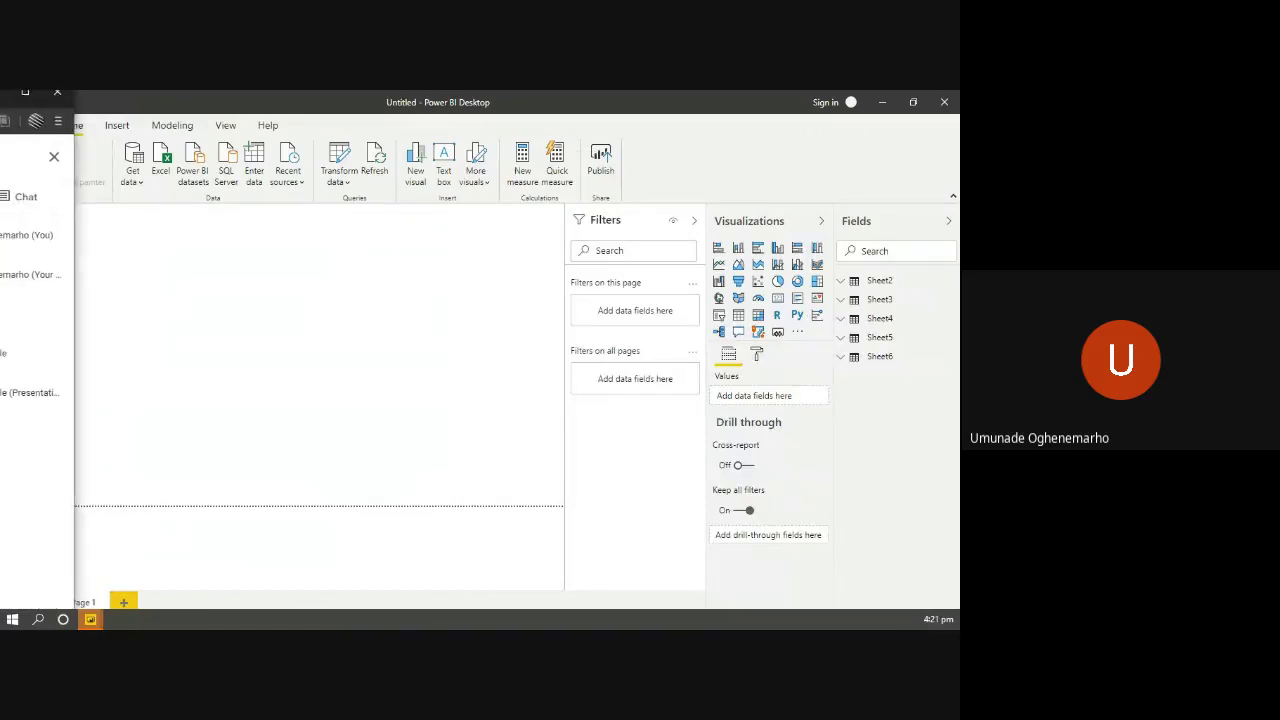
left_click_drag(0, 95, 0, 95)
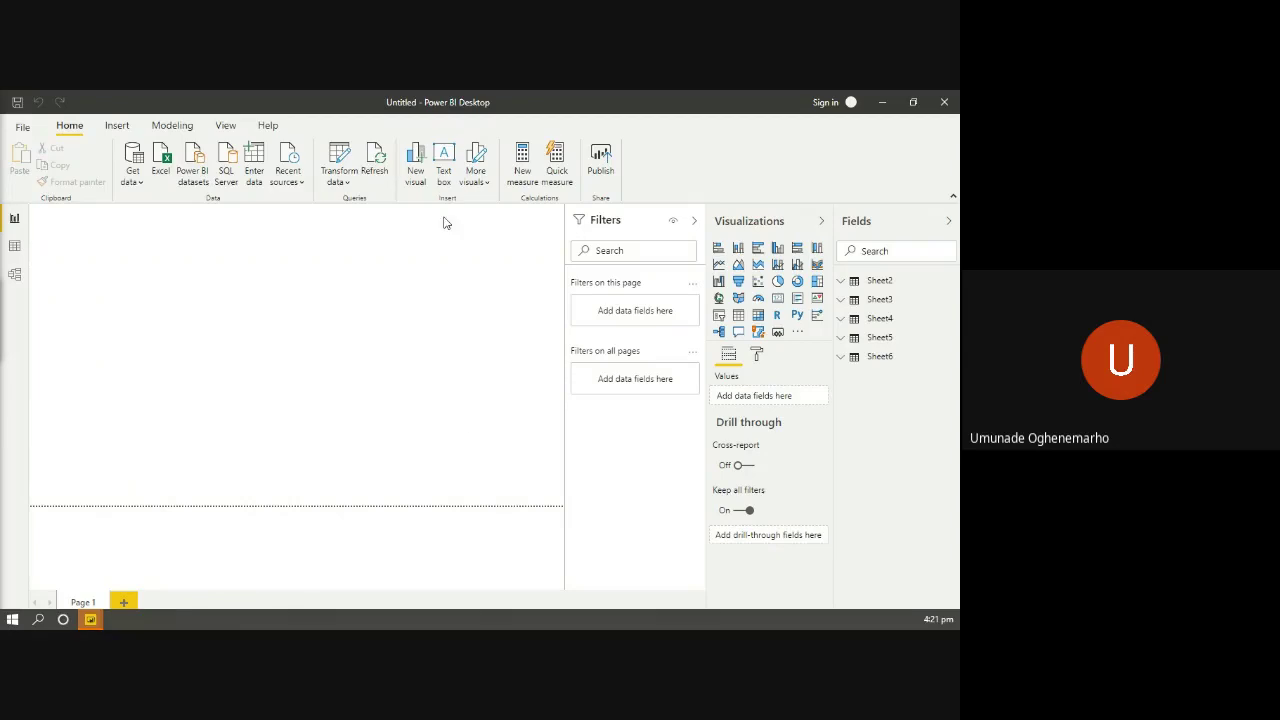
- Reopen Power Query Editor and refresh the outdated data previews of the queries from Sheet6 up to Sheet2
left_click(340, 163)
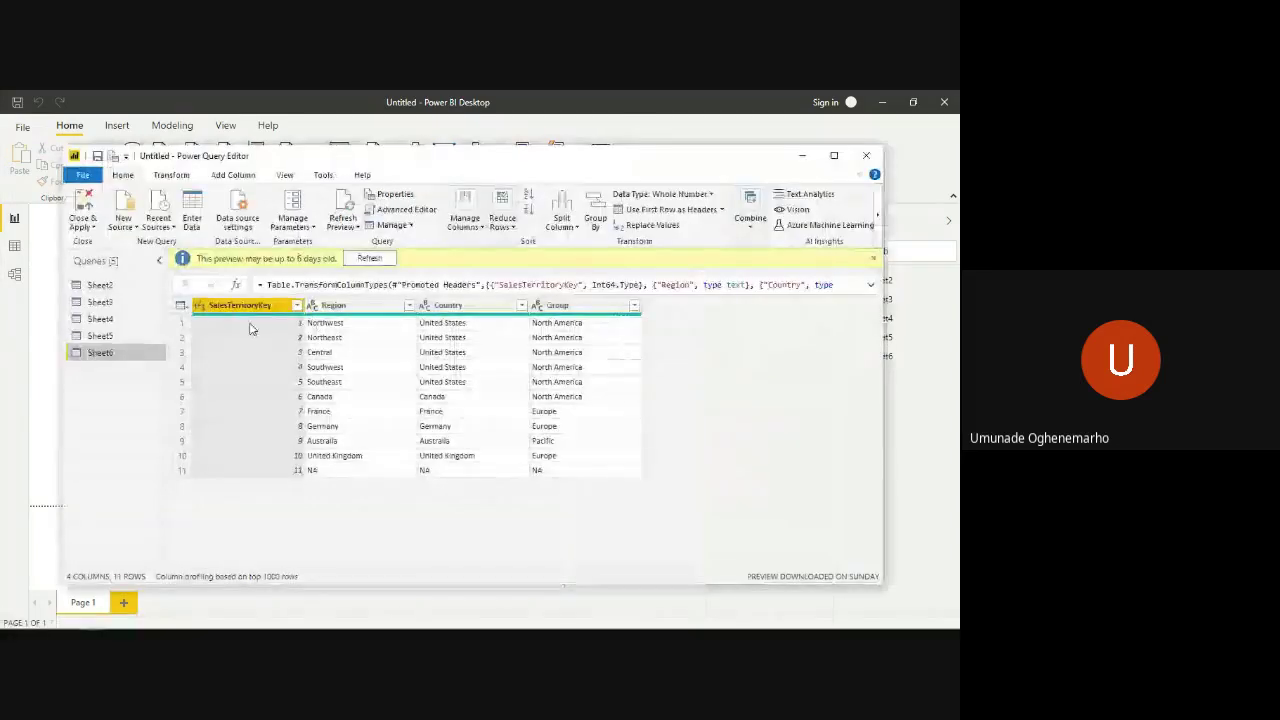
left_click(368, 260)
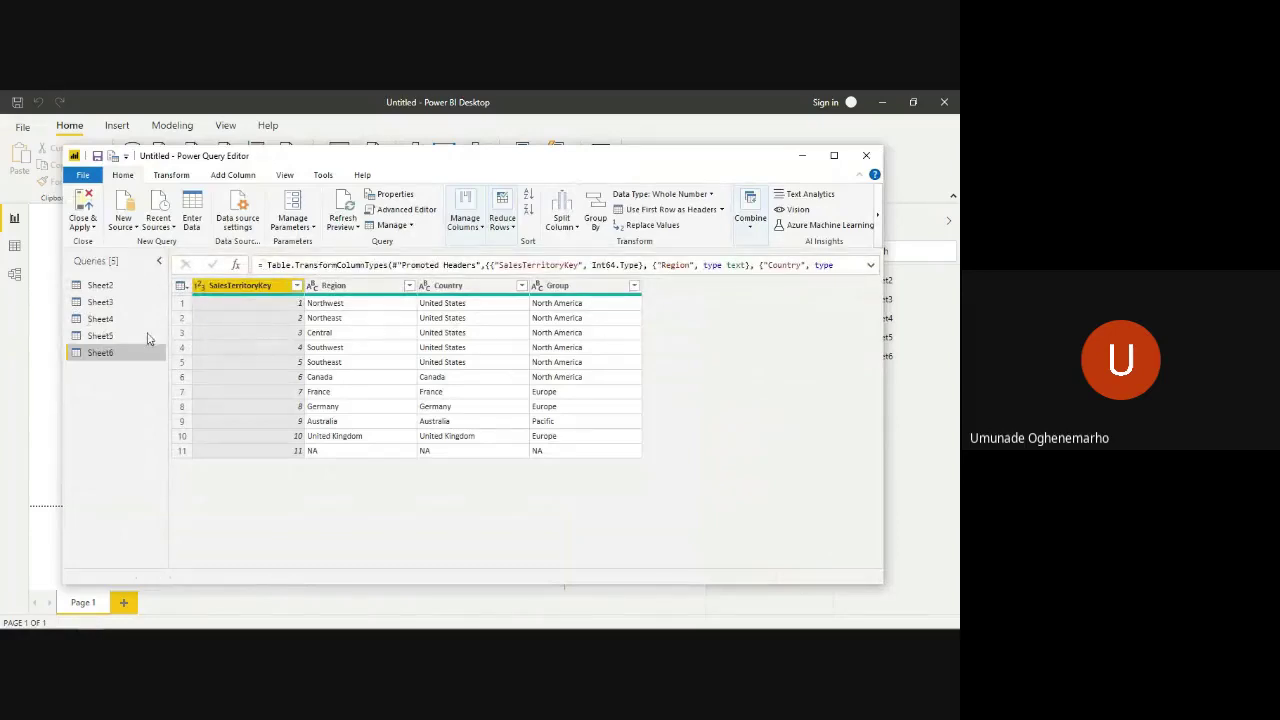
left_click(152, 334)
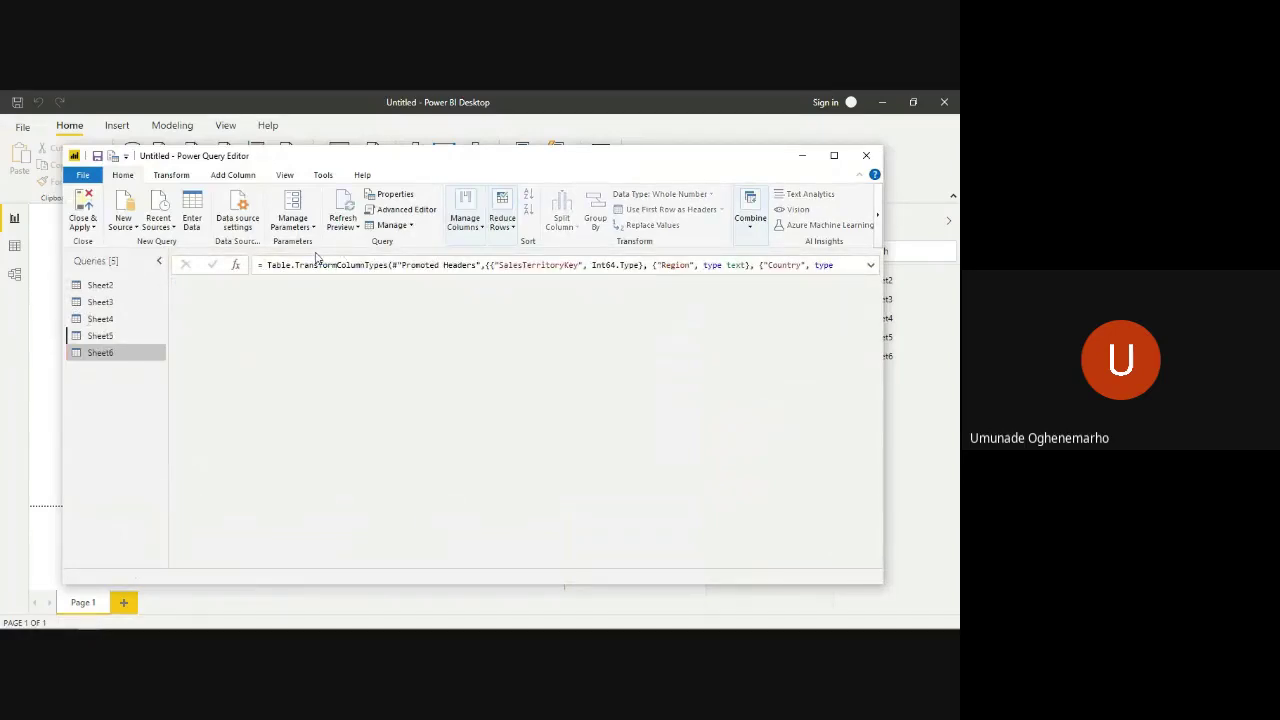
left_click(122, 319)
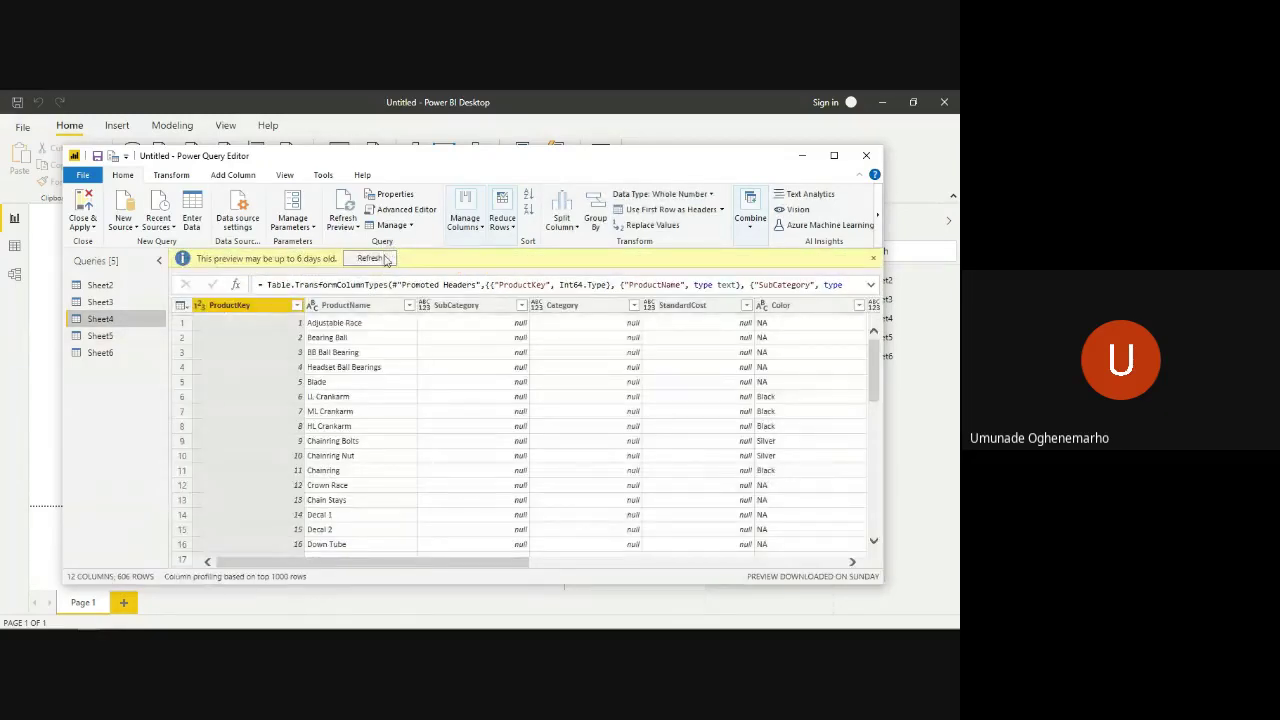
left_click(131, 299)
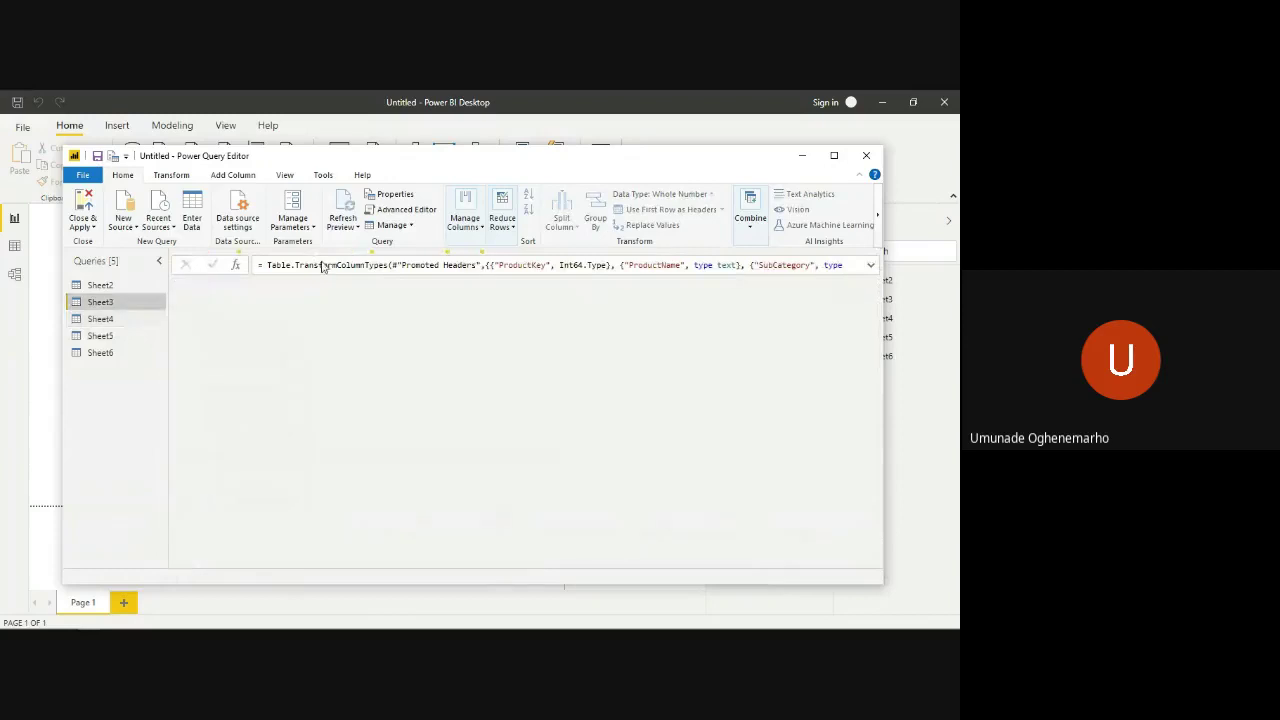
left_click(100, 285)
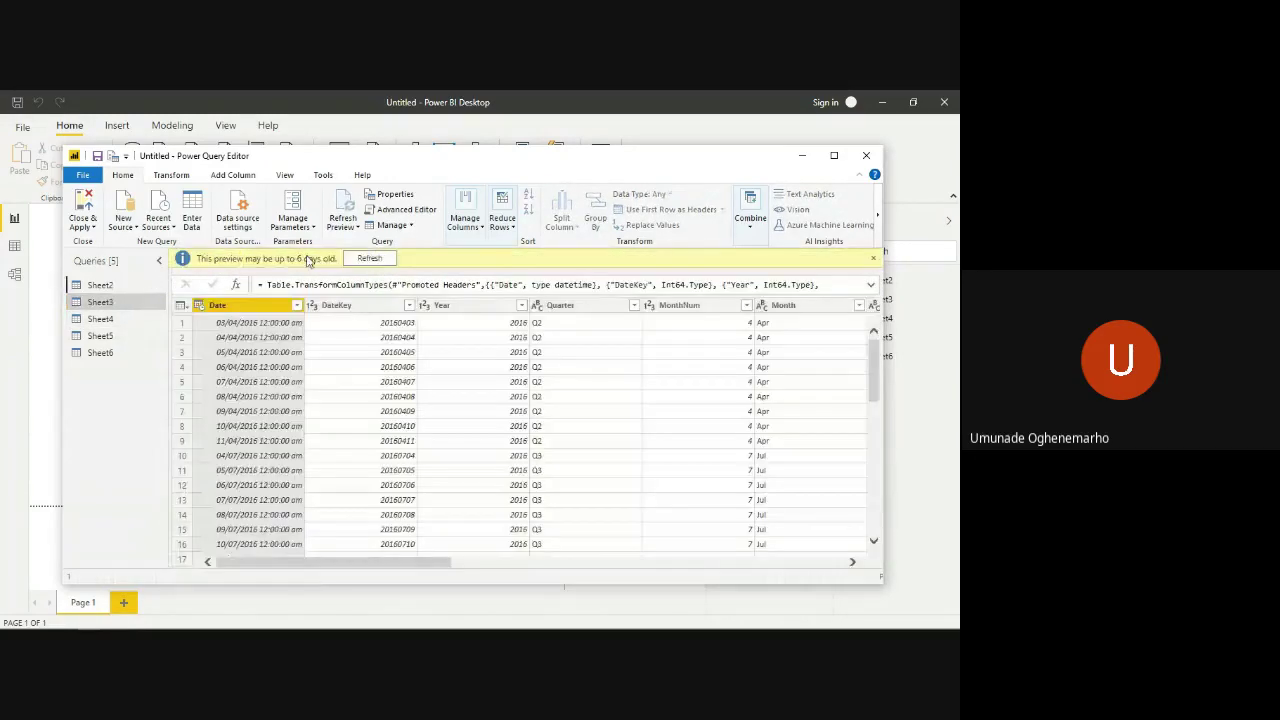
left_click(381, 258)
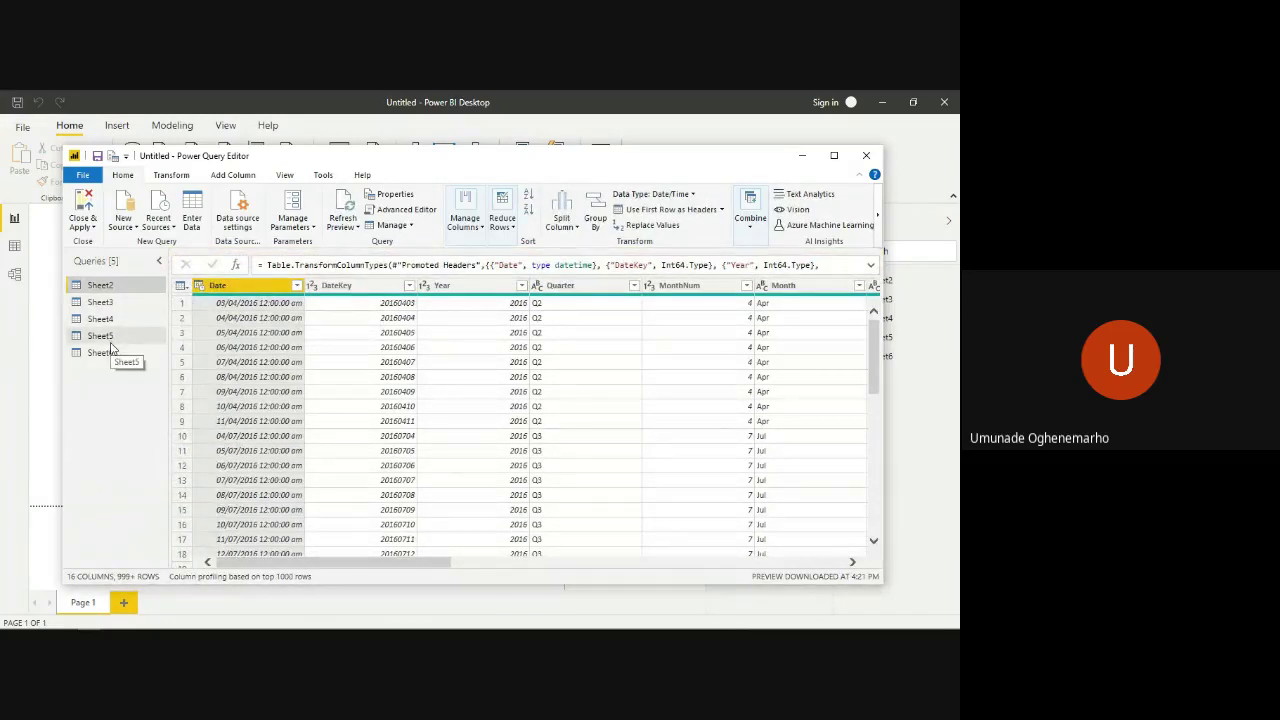
- View the data of Sheet6, Sheet4 and Sheet5 in turn
left_click(108, 352)
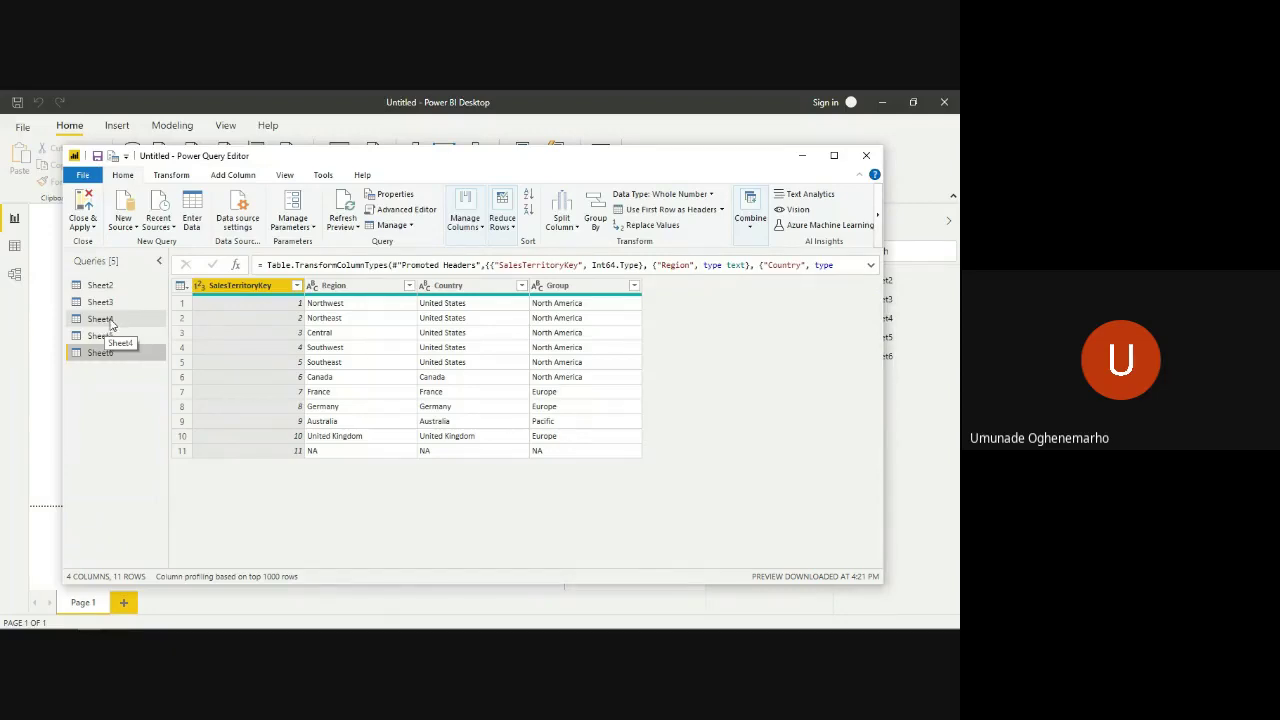
left_click(108, 319)
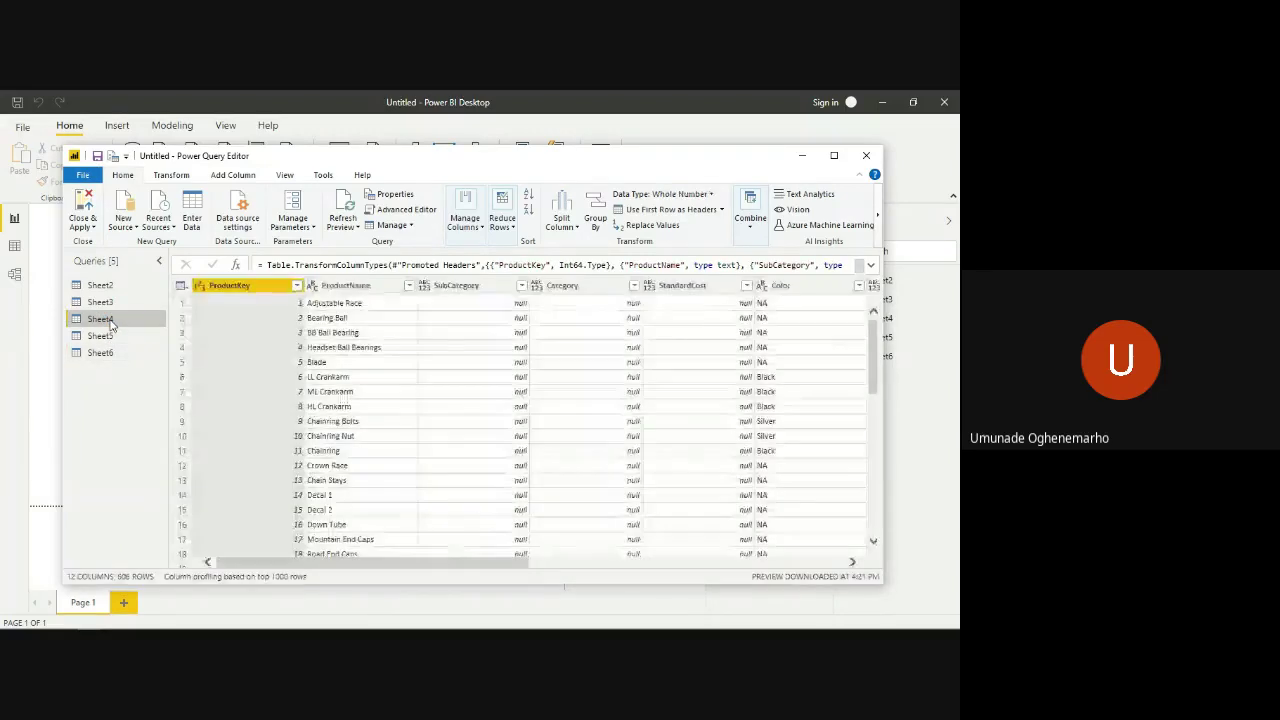
left_click(100, 337)
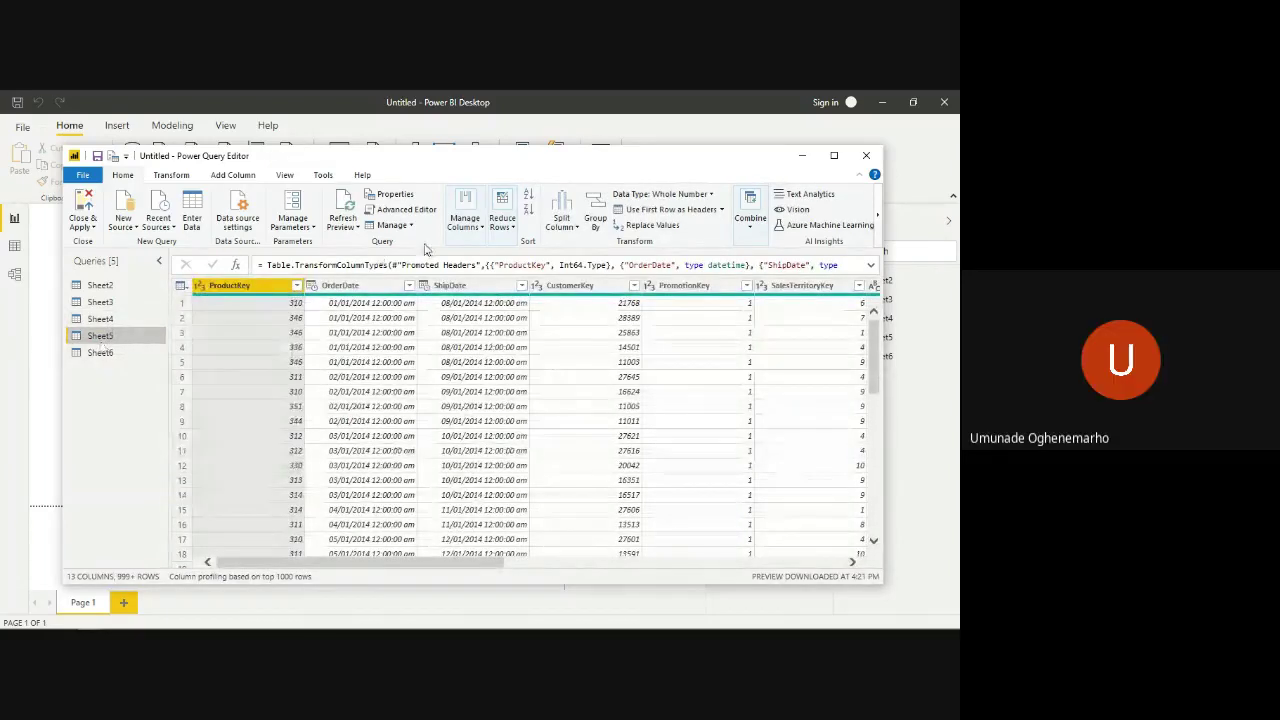
- Examine the options for managing columns and reducing rows in the Sheet5 query
left_click(480, 228)
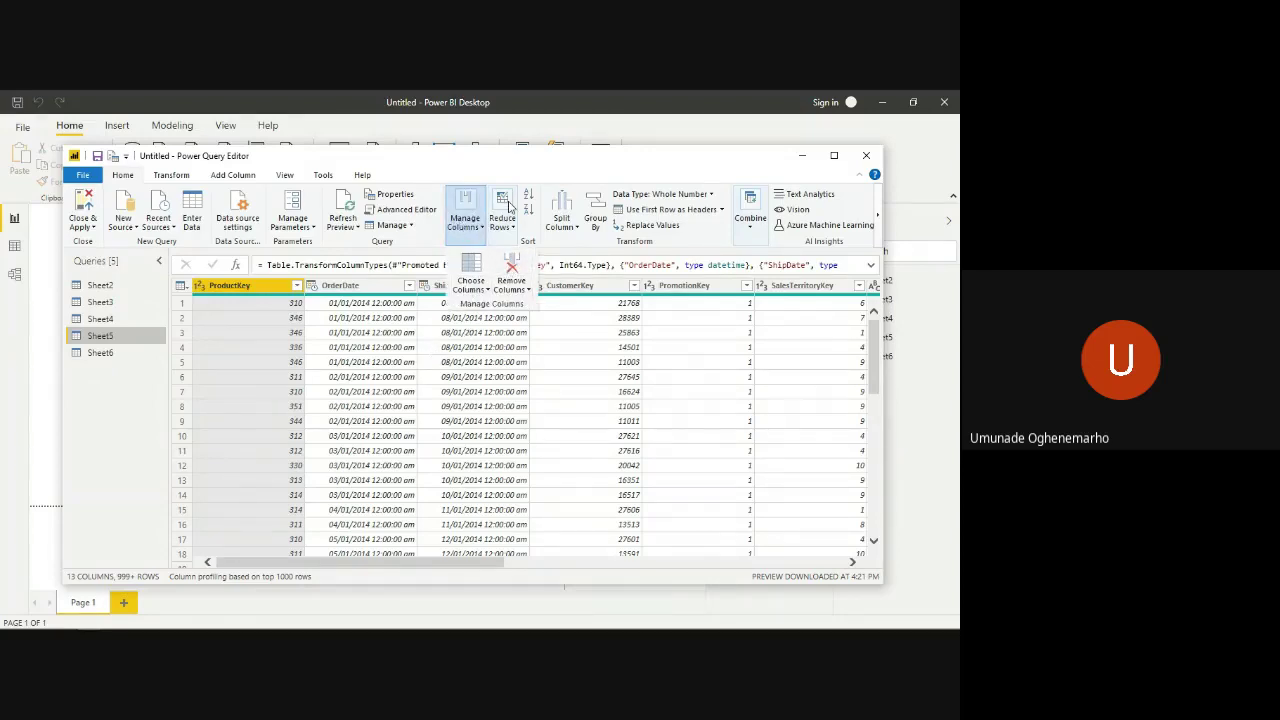
left_click(507, 210)
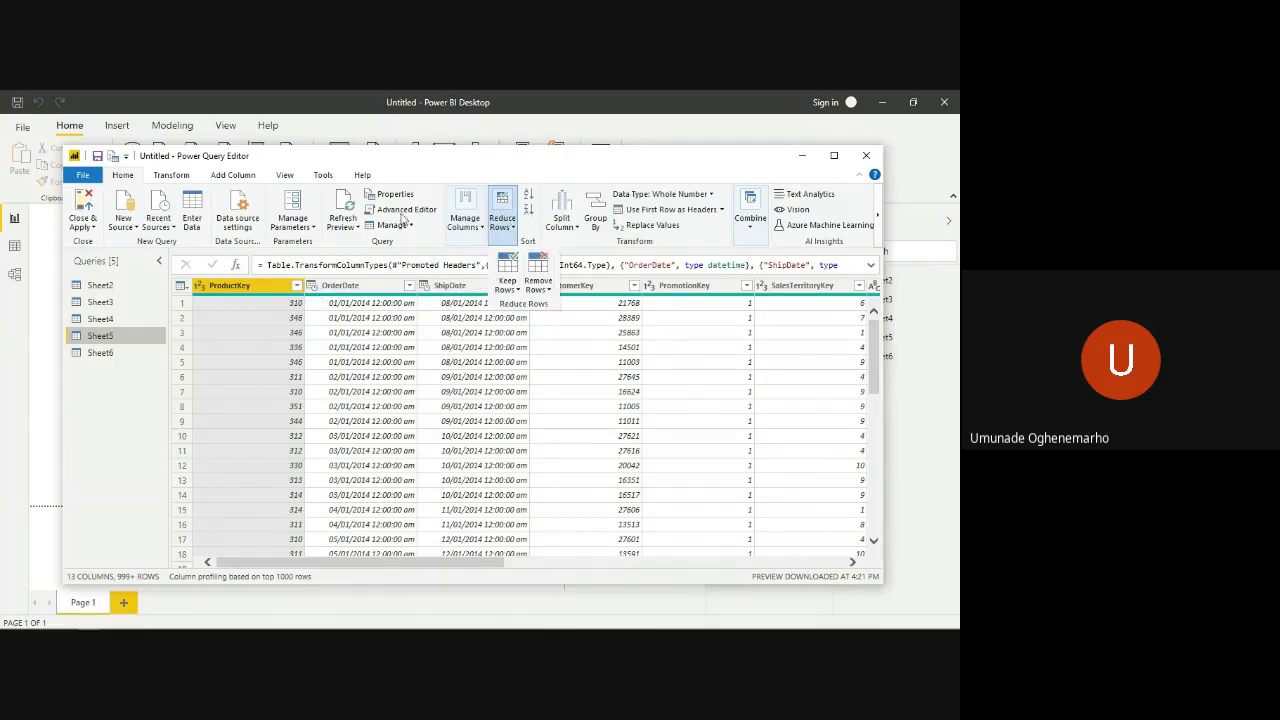
left_click(460, 176)
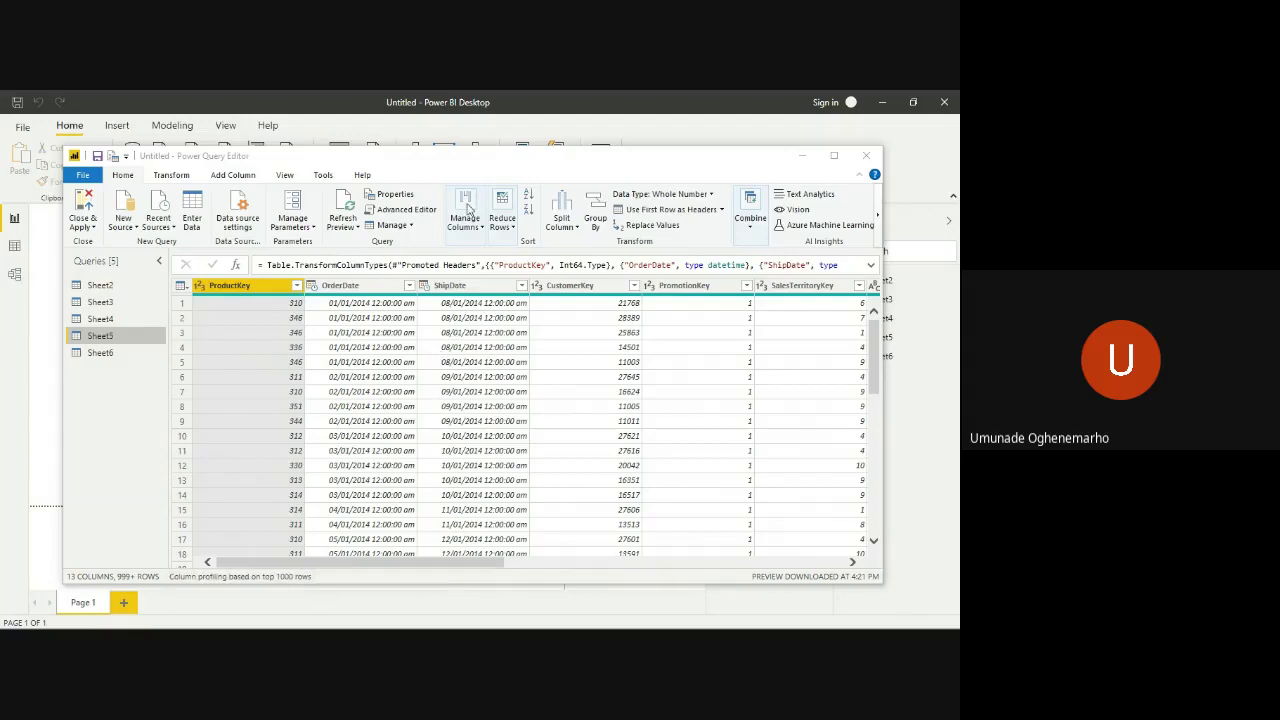
left_click(484, 230)
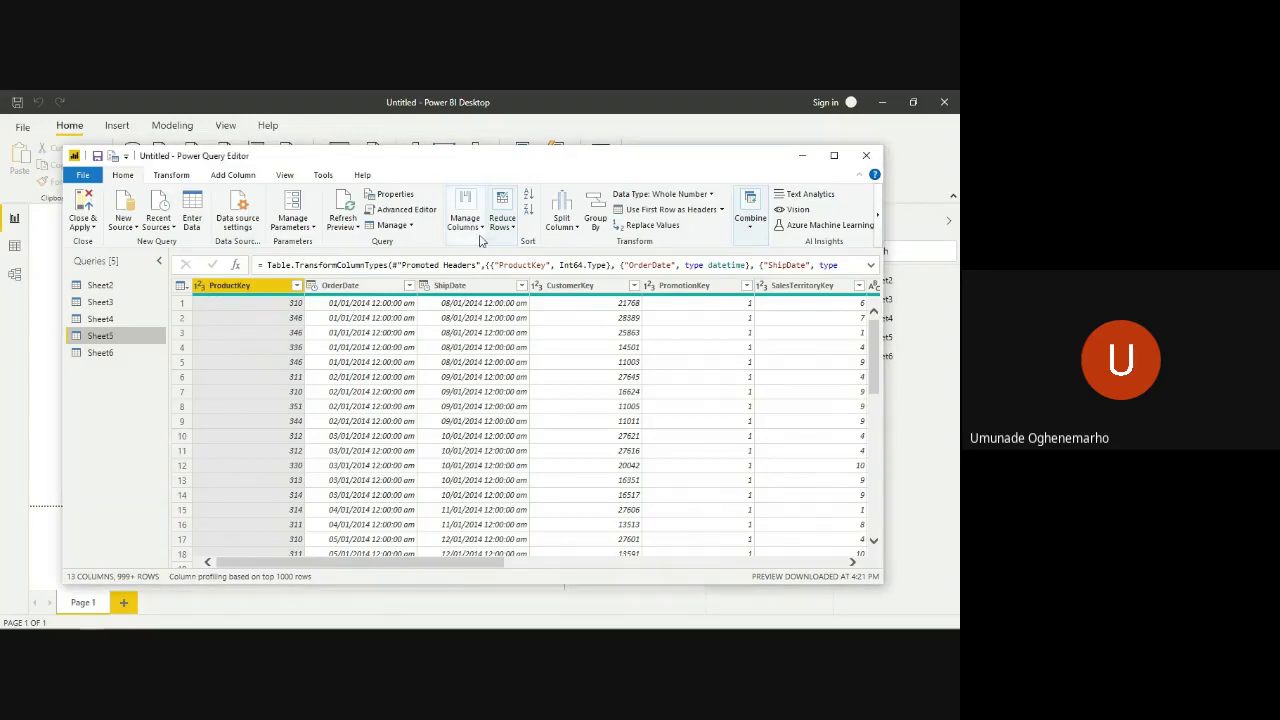
left_click(481, 229)
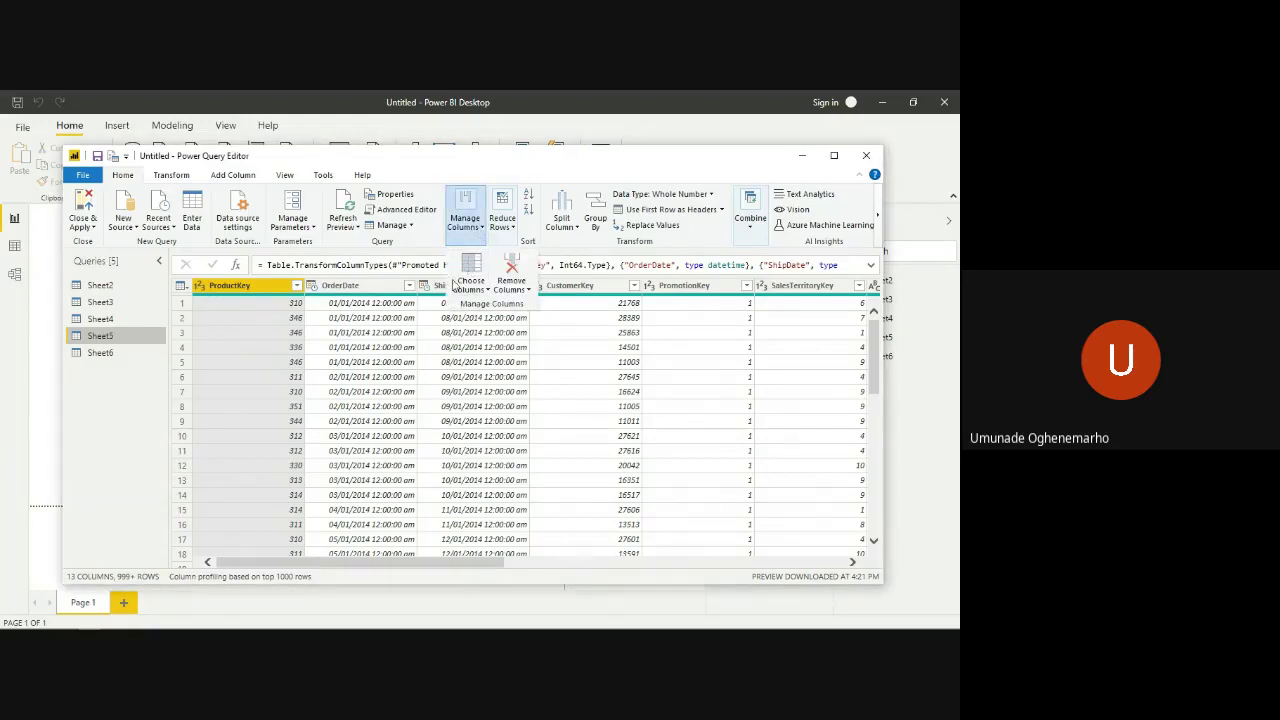
left_click(508, 227)
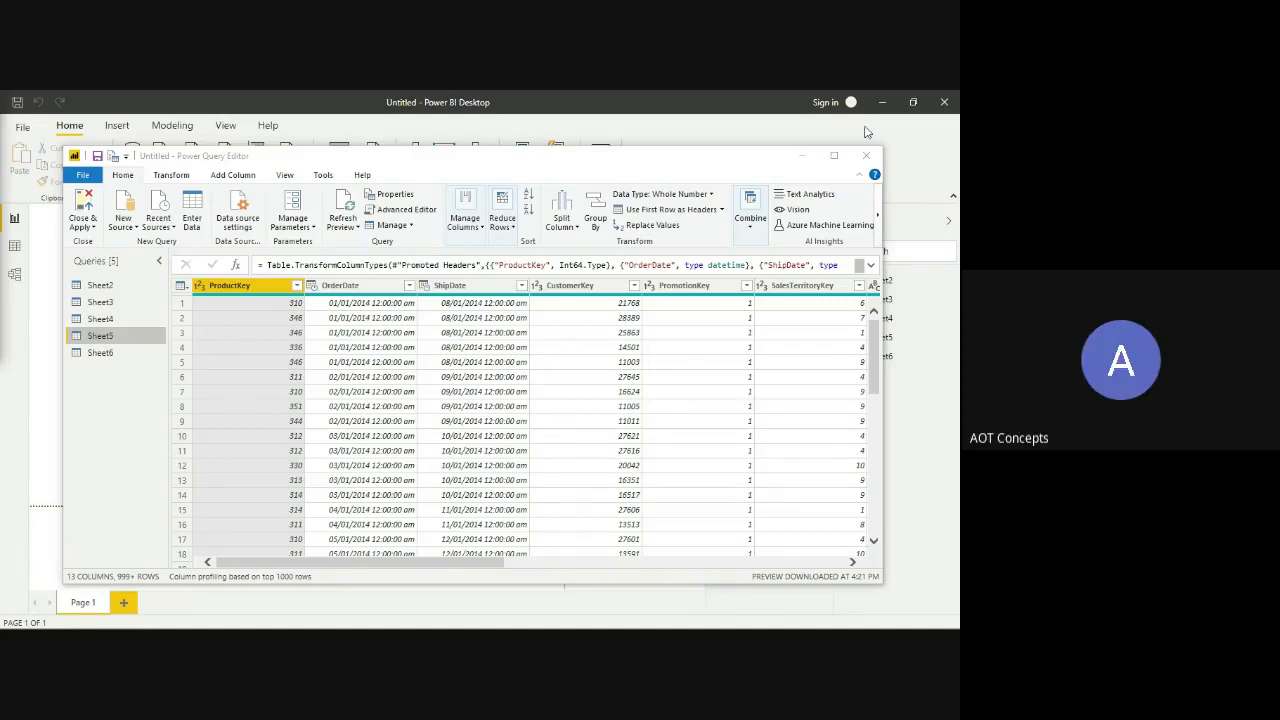
left_click(478, 237)
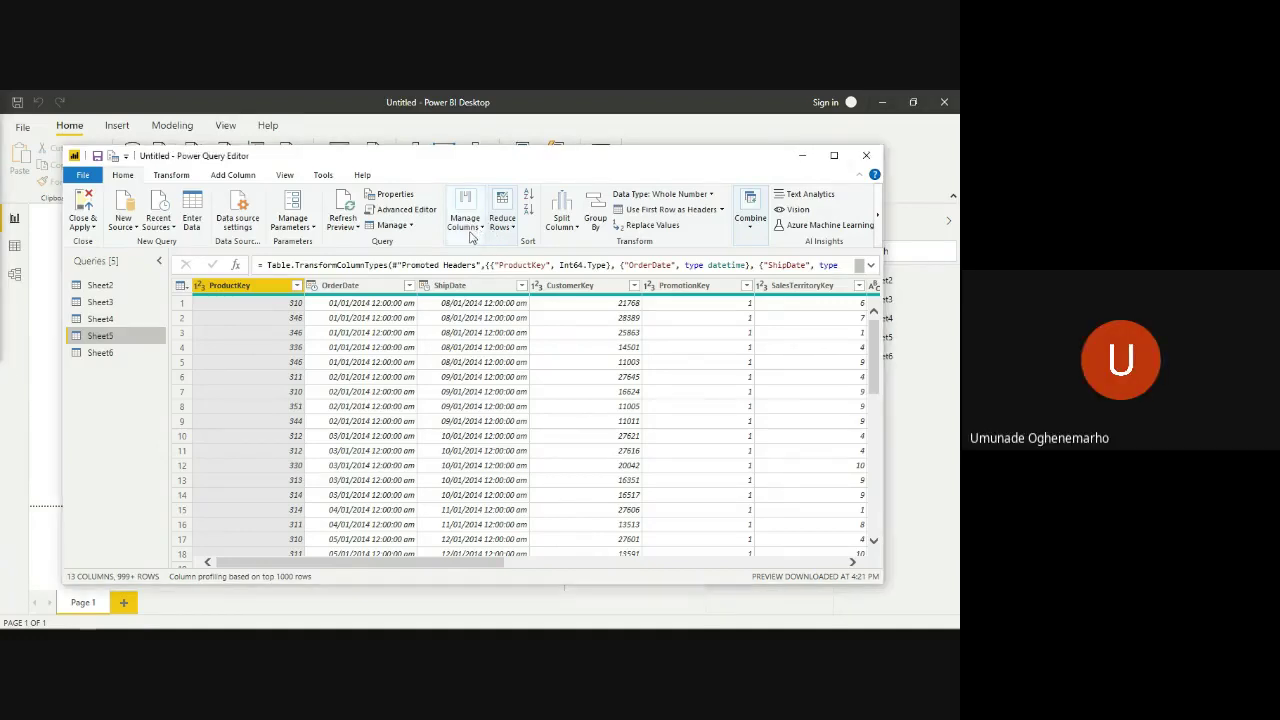
- Examine the operations available for Sheet5's ProductKey column, leaving the column in its place
left_click_drag(278, 287, 458, 442)
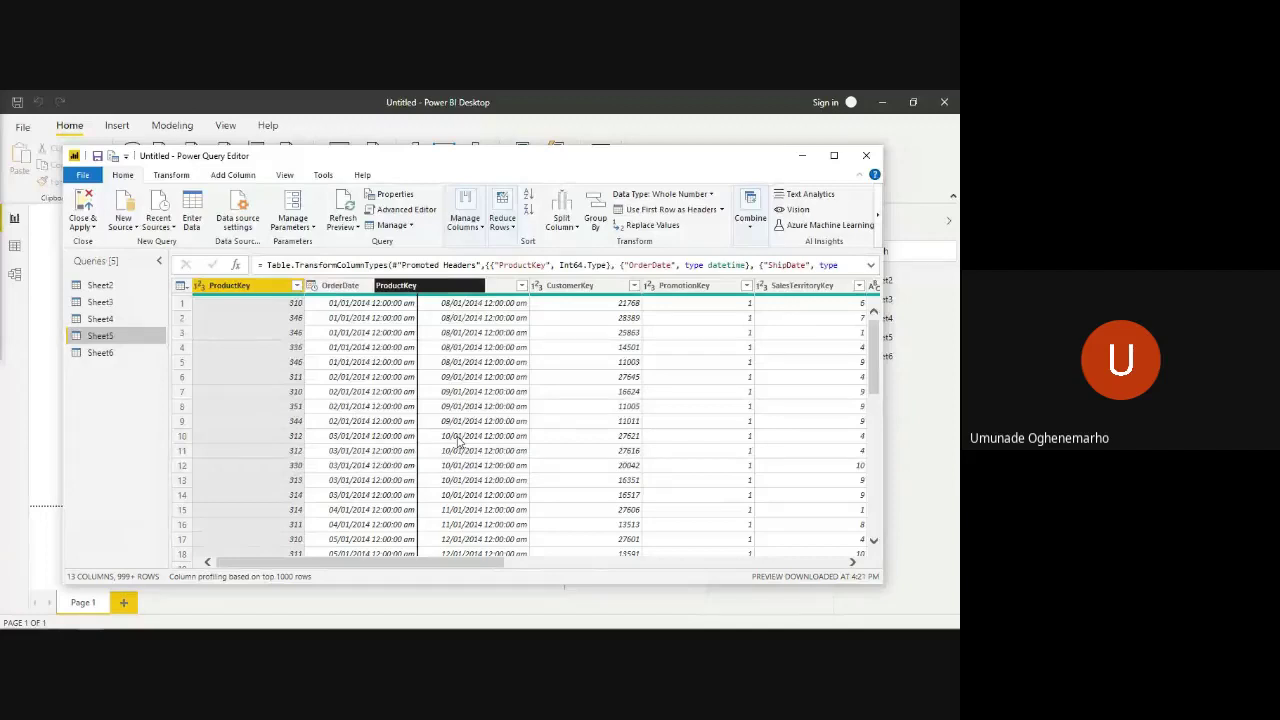
left_click_drag(457, 441, 274, 519)
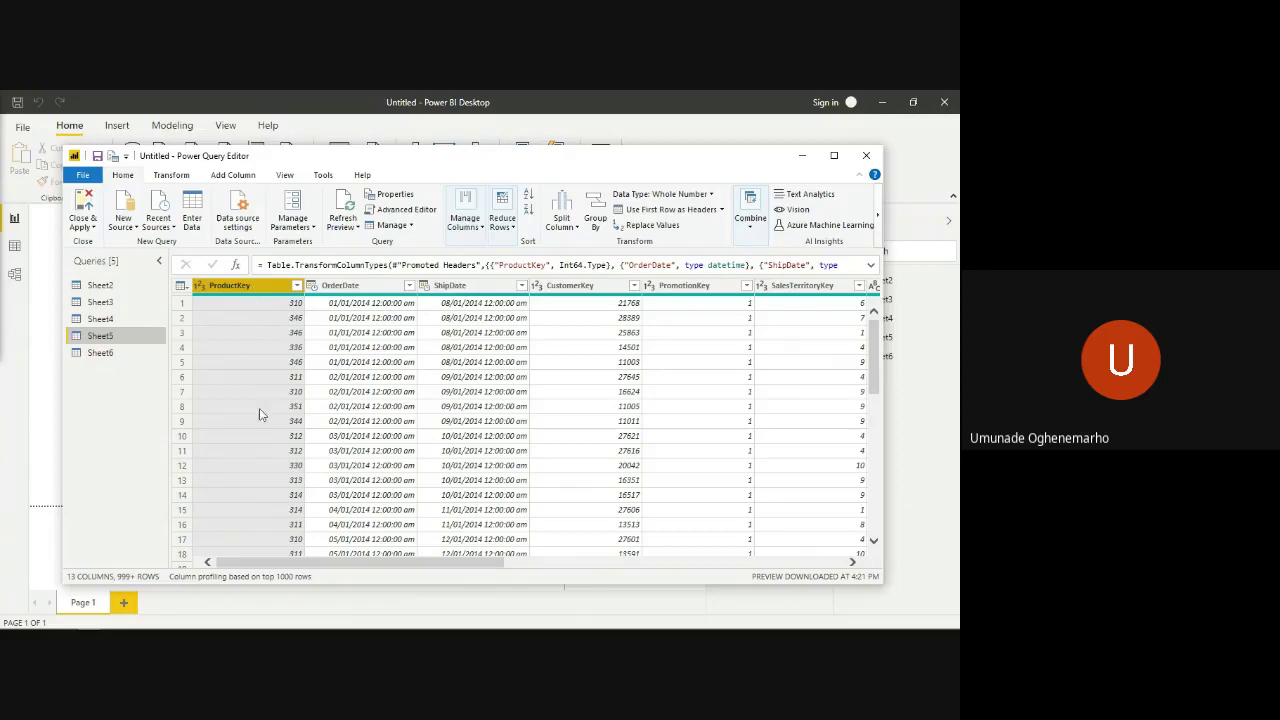
right_click(248, 287)
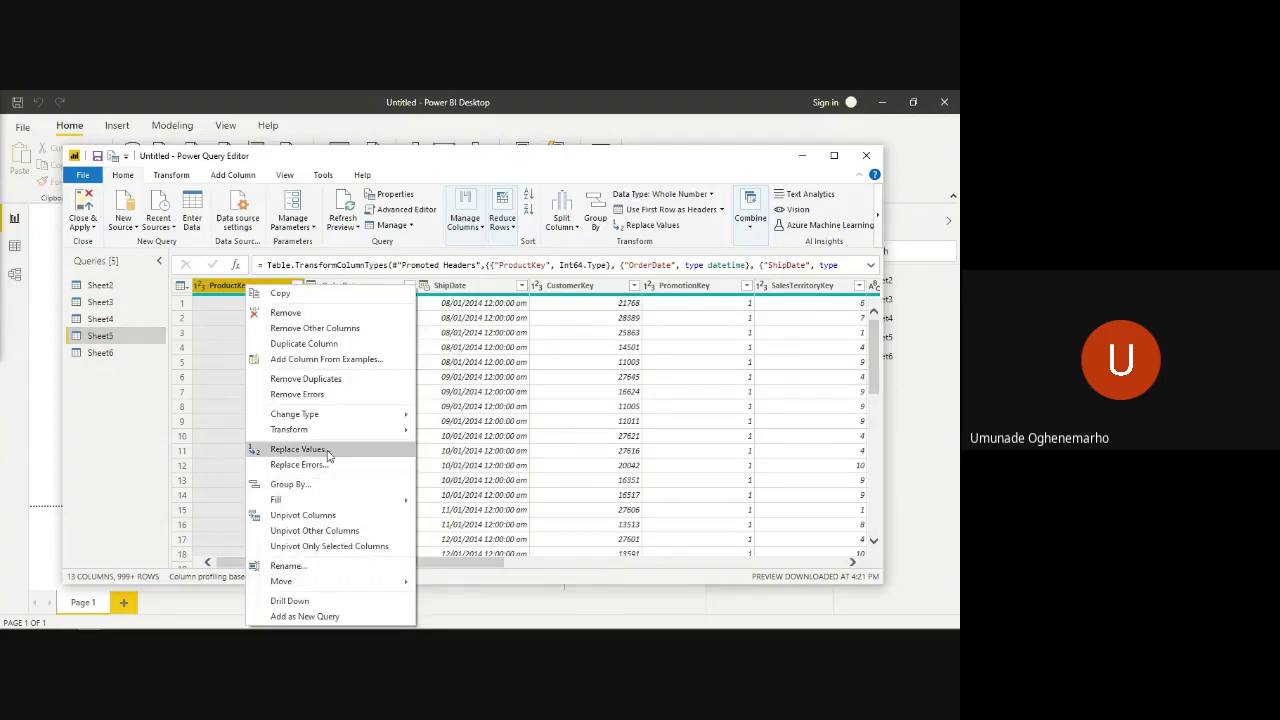
left_click(200, 421)
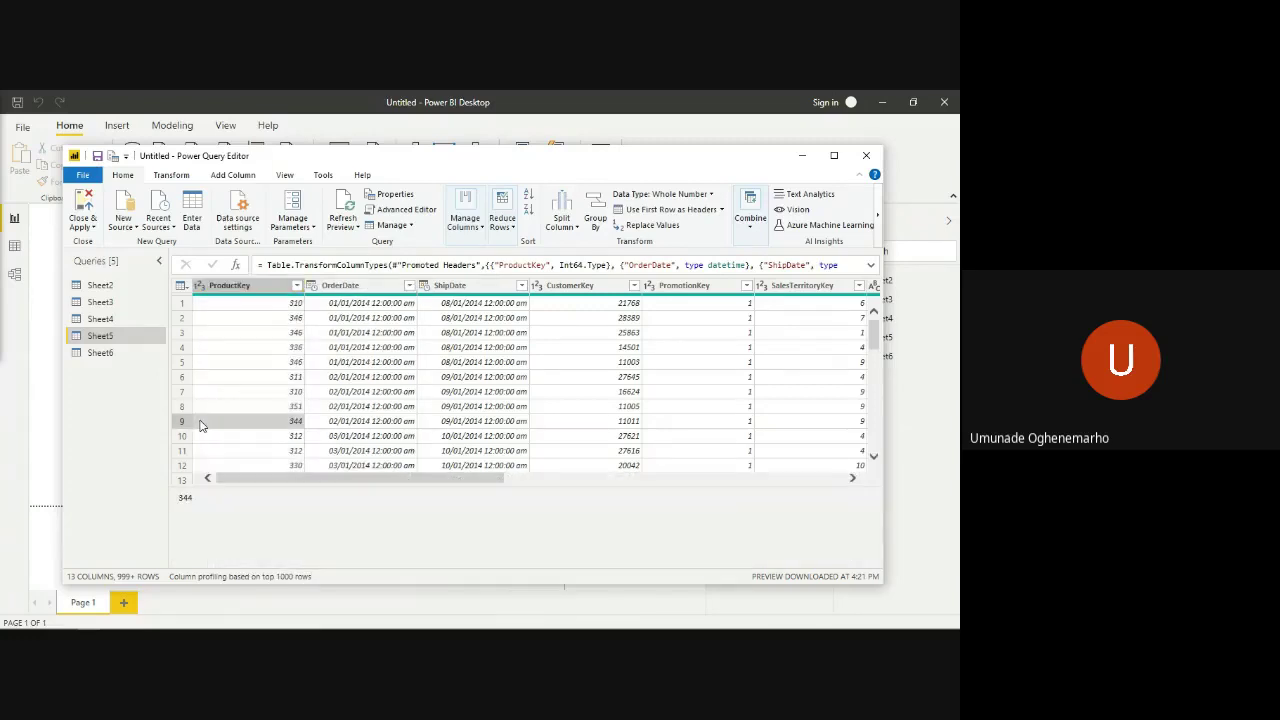
- Examine the Replace Values settings for Sheet5's ProductKey column without replacing anything
left_click(257, 286)
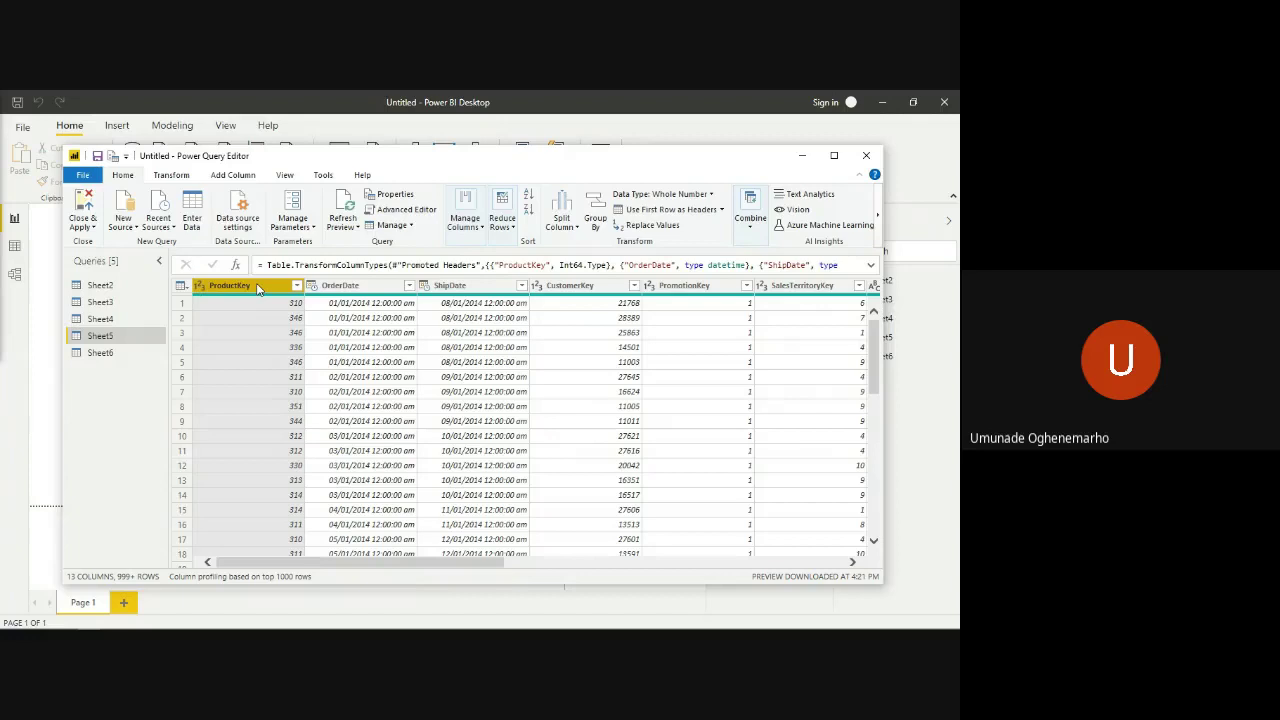
left_click(650, 228)
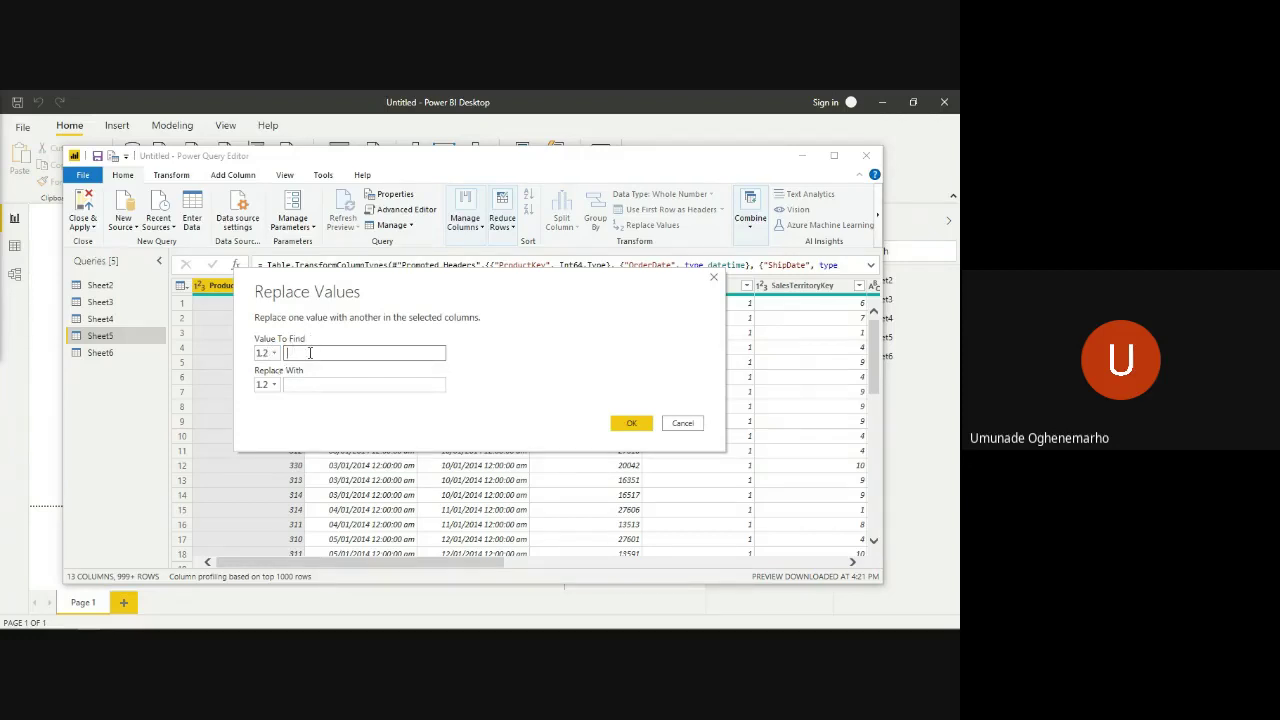
left_click(295, 386)
left_click(681, 423)
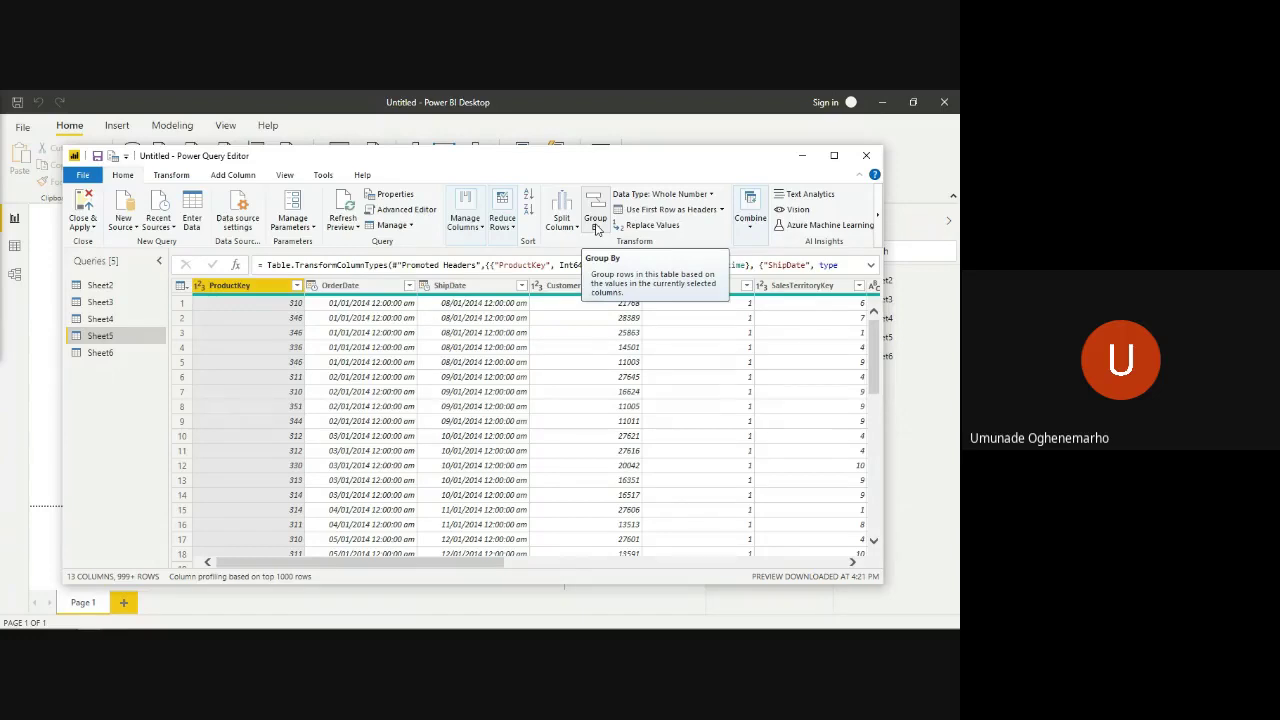
- Examine the Group By operations and the Split Column options for Sheet5's ProductKey column
left_click(596, 229)
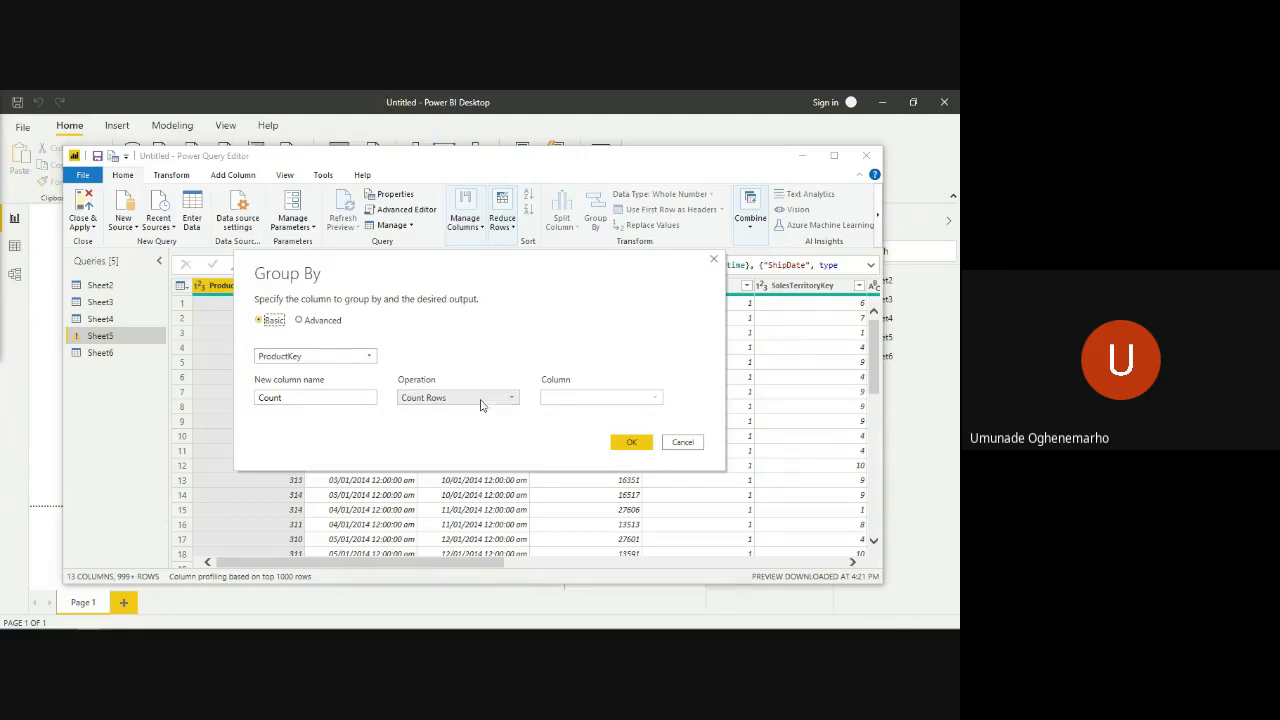
left_click(474, 403)
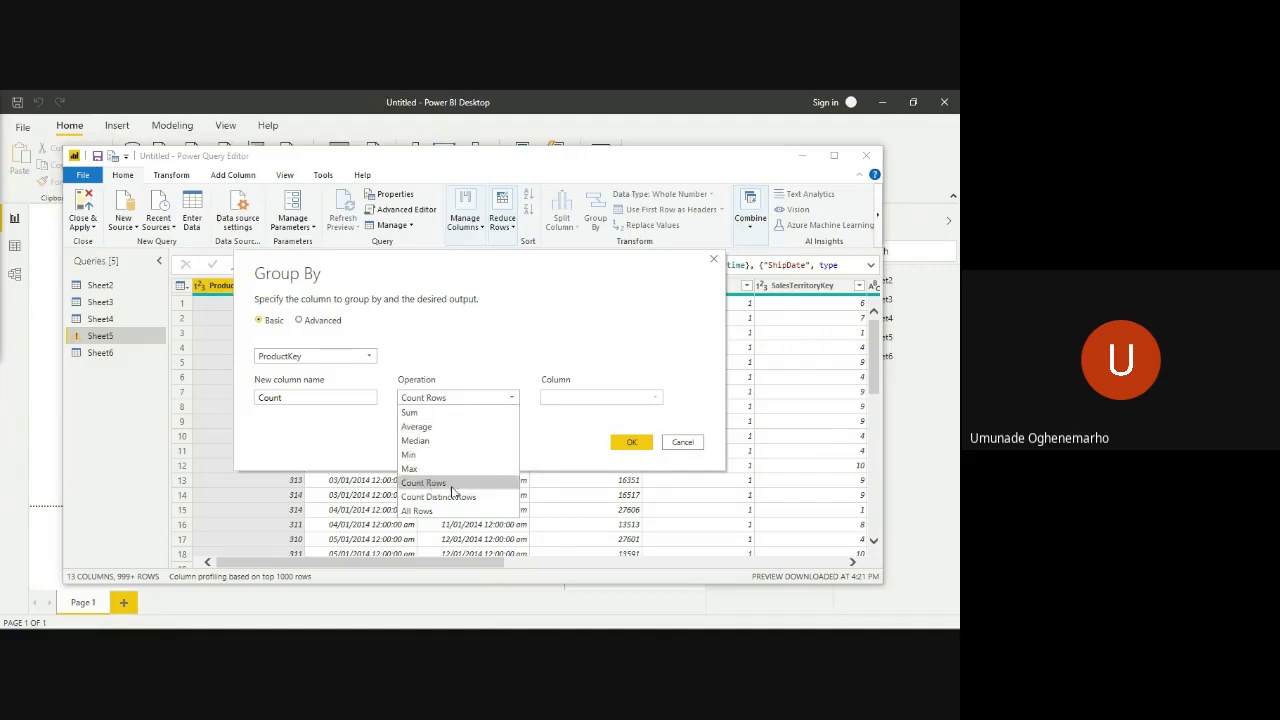
left_click(483, 318)
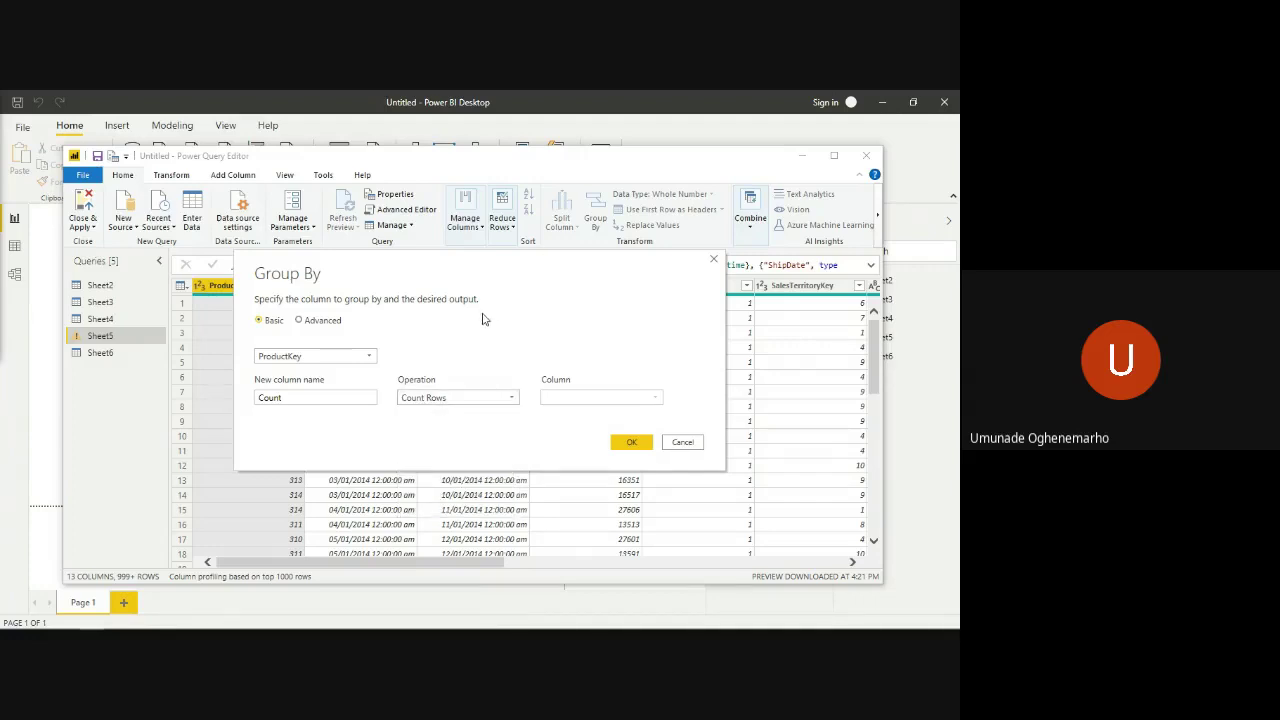
left_click(682, 442)
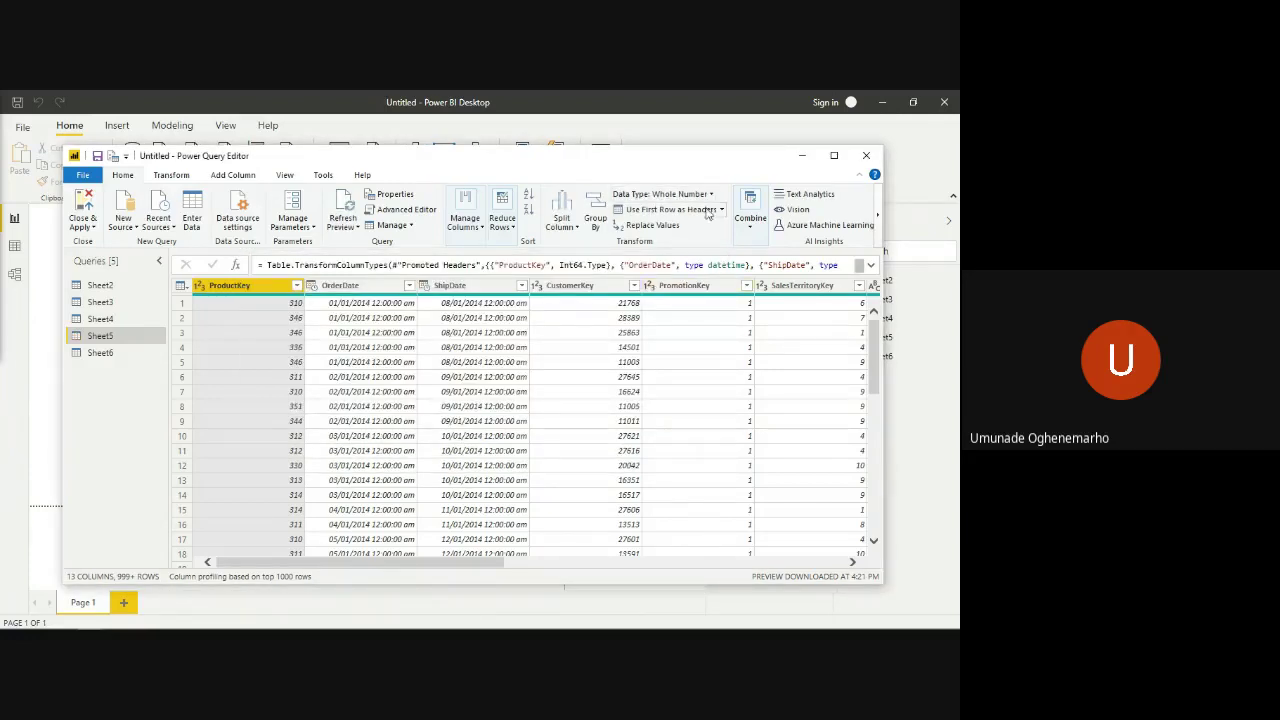
left_click(570, 228)
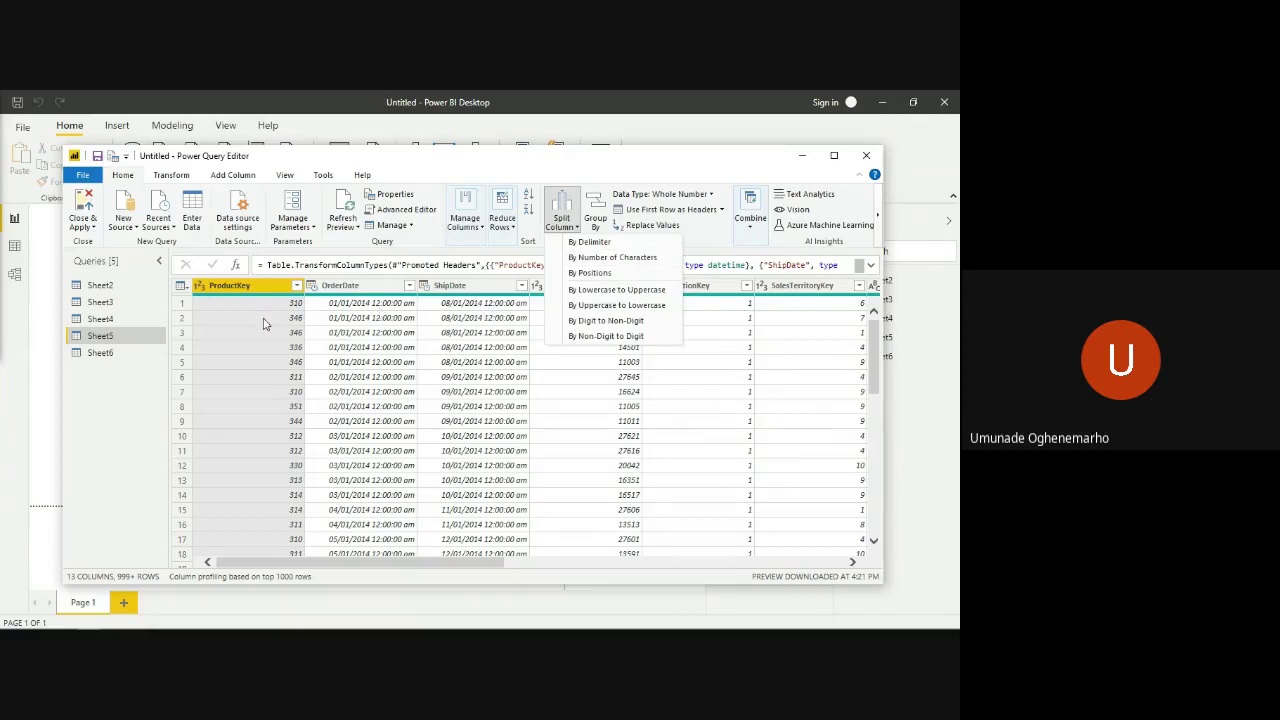
left_click(162, 360)
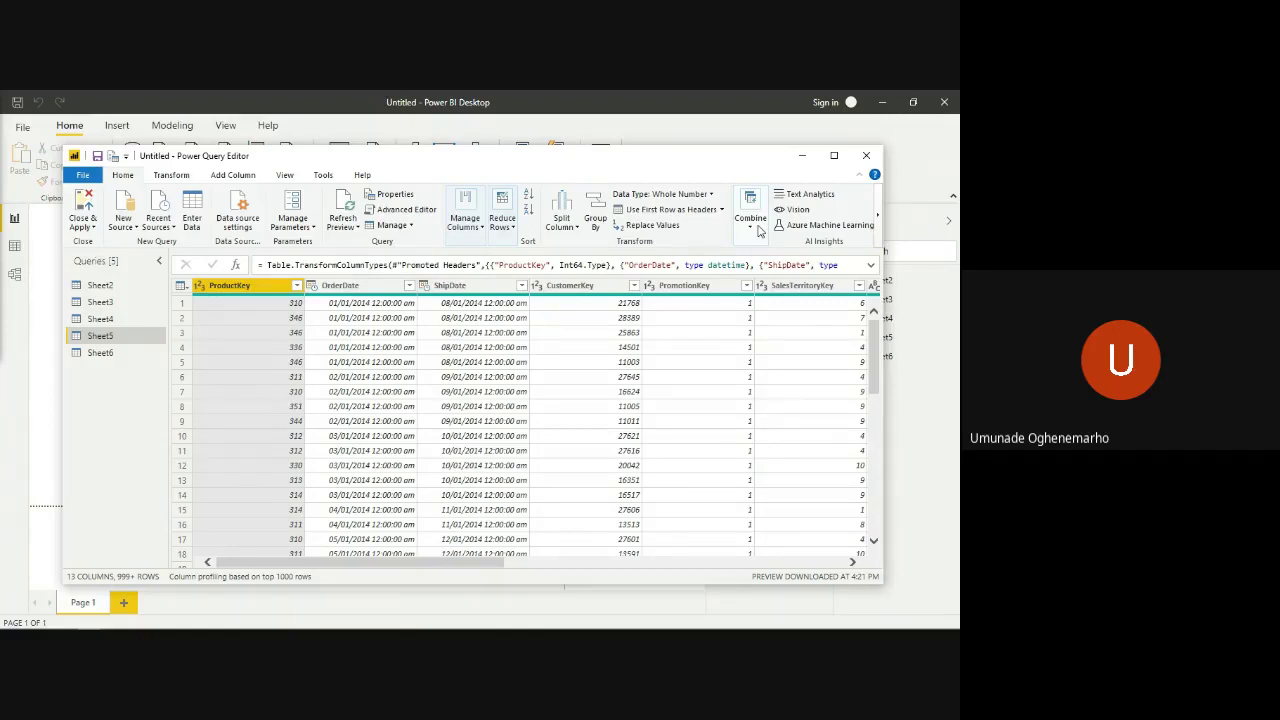
- Minimize Power Query Editor and open practice.xlsx from the recent data sources in the main Power BI Desktop window
left_click(804, 160)
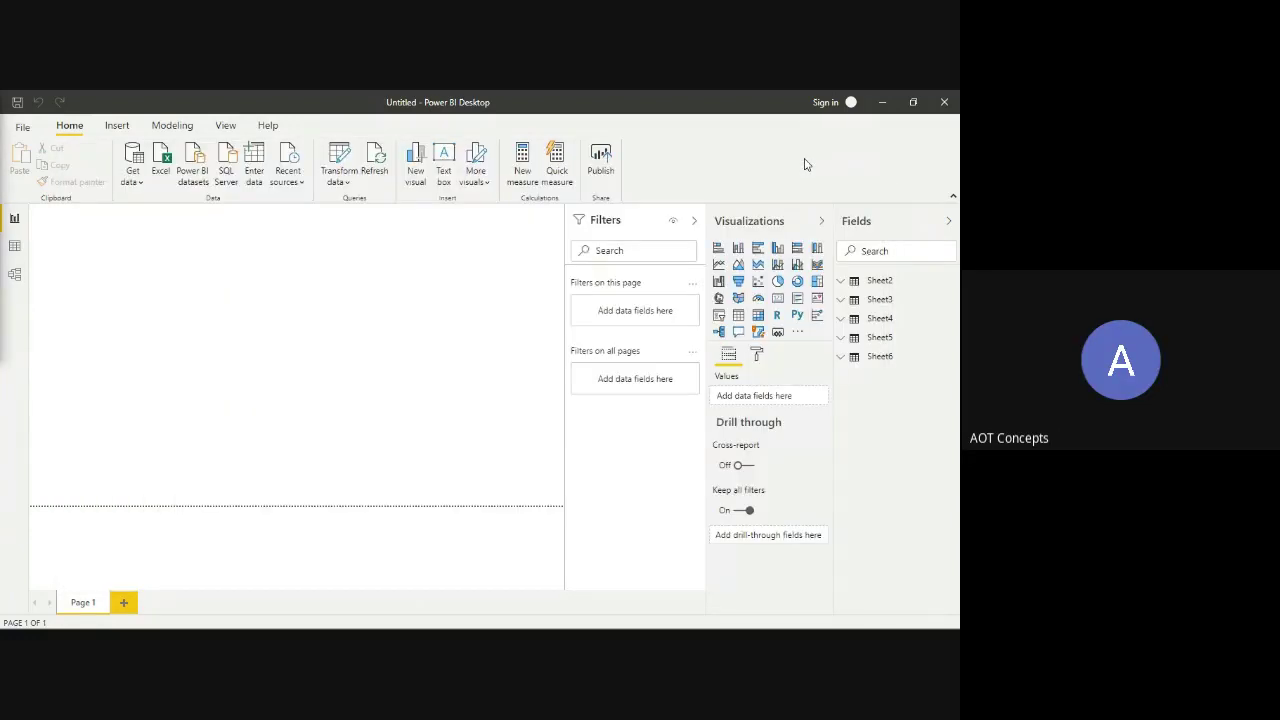
left_click(135, 184)
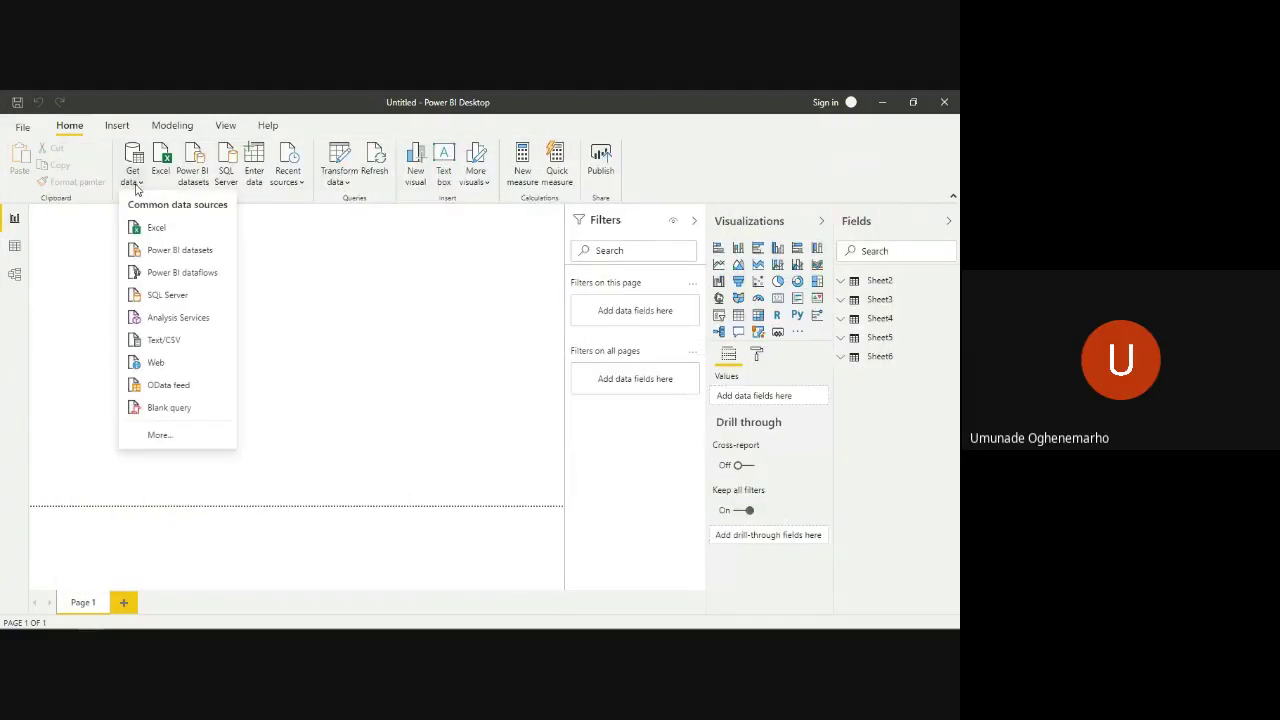
left_click(296, 186)
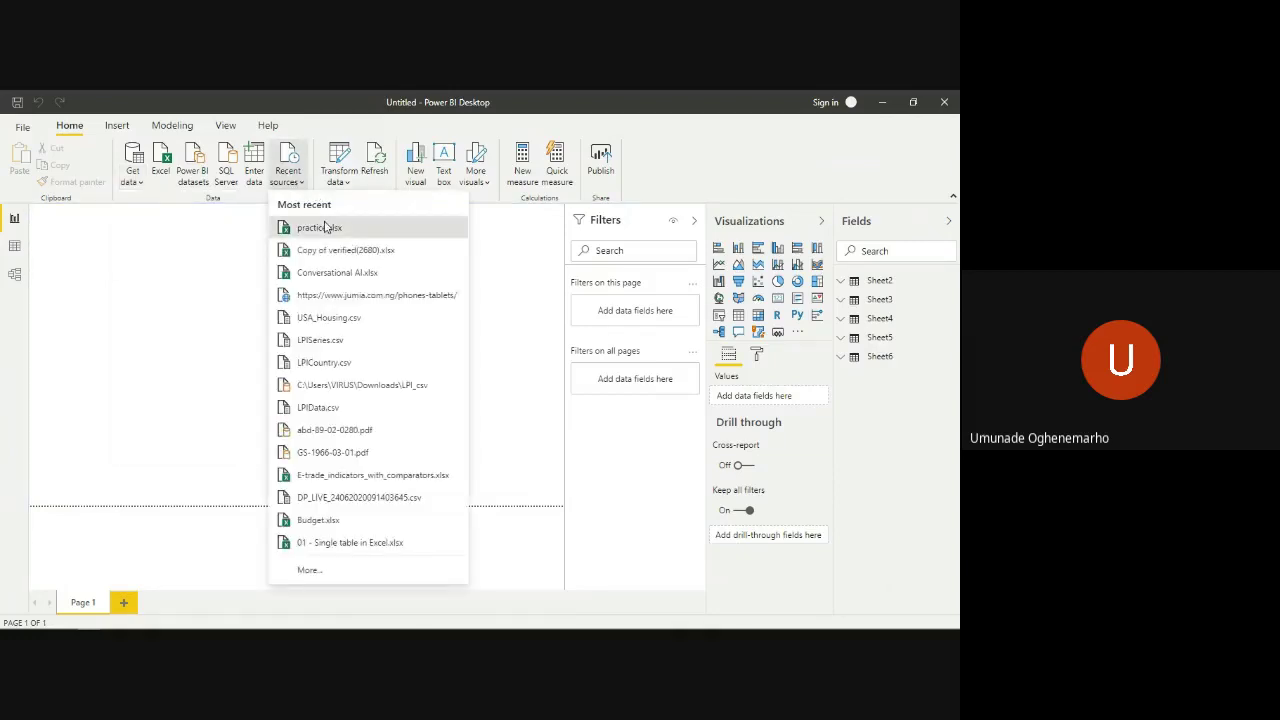
left_click(325, 227)
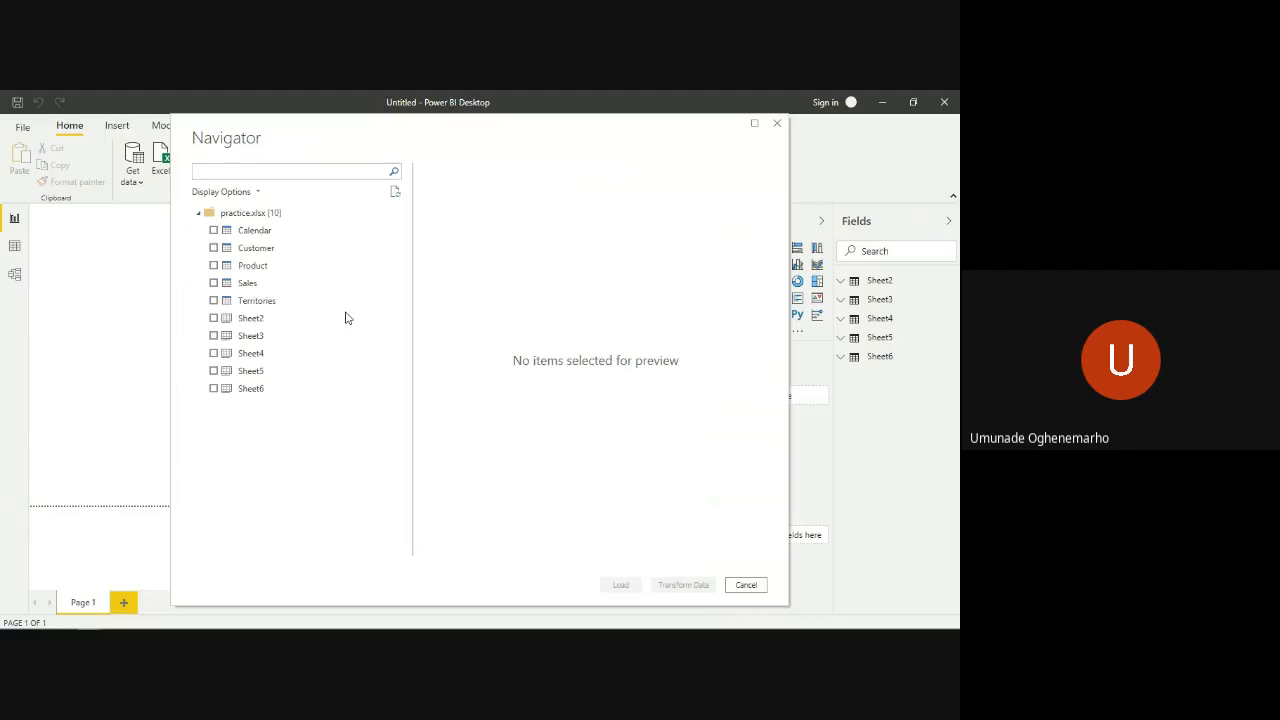
- Load the Calendar, Customer, Product, Sales and Territories tables from practice.xlsx and apply the pending query changes
left_click(213, 233)
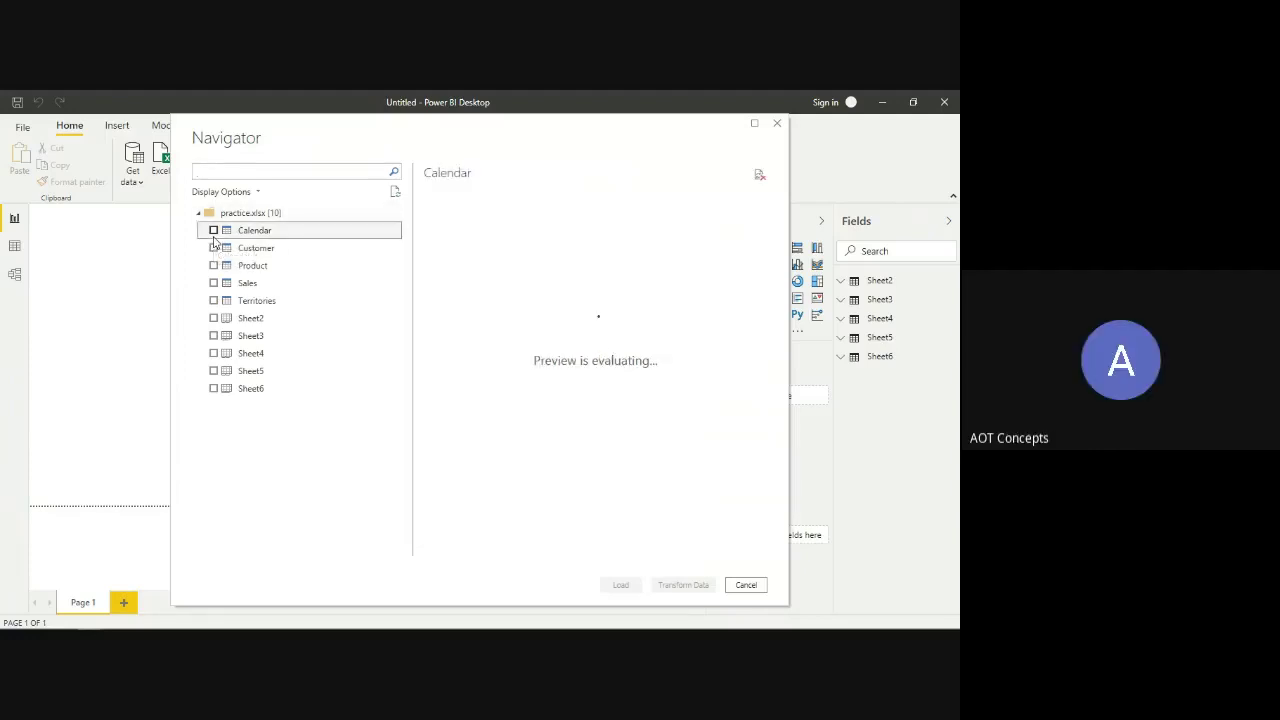
left_click(213, 231)
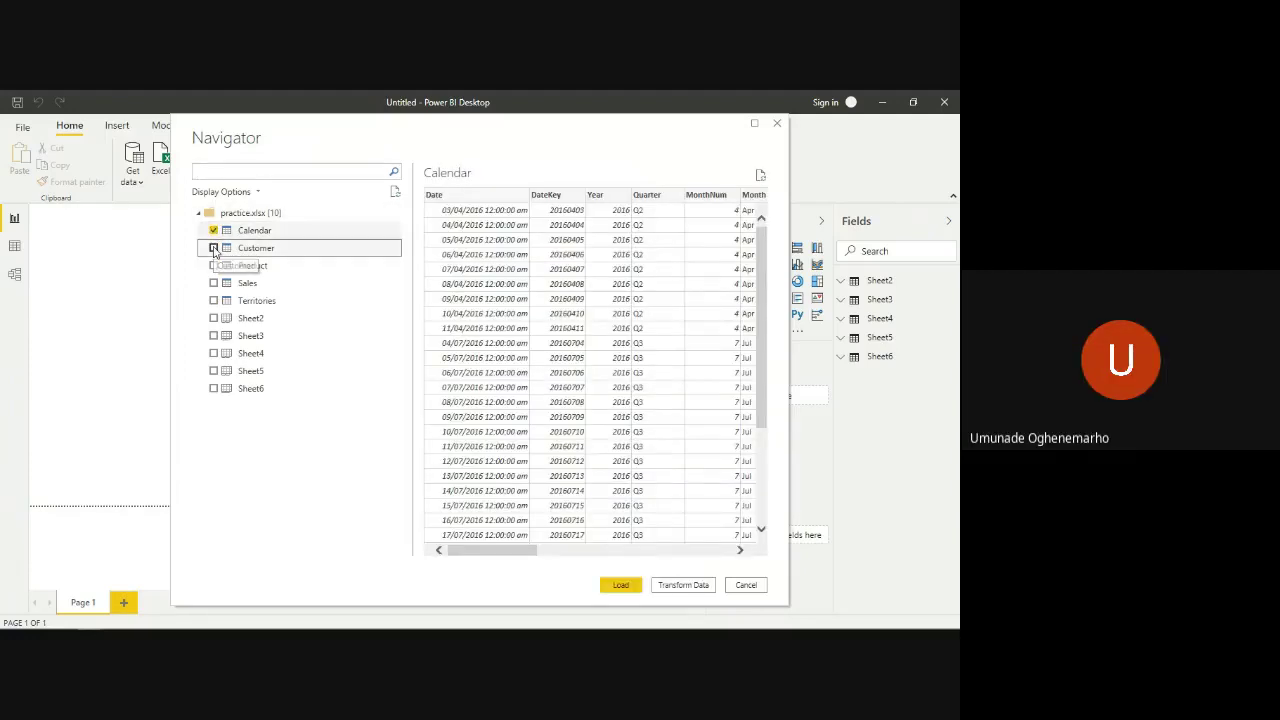
left_click(213, 248)
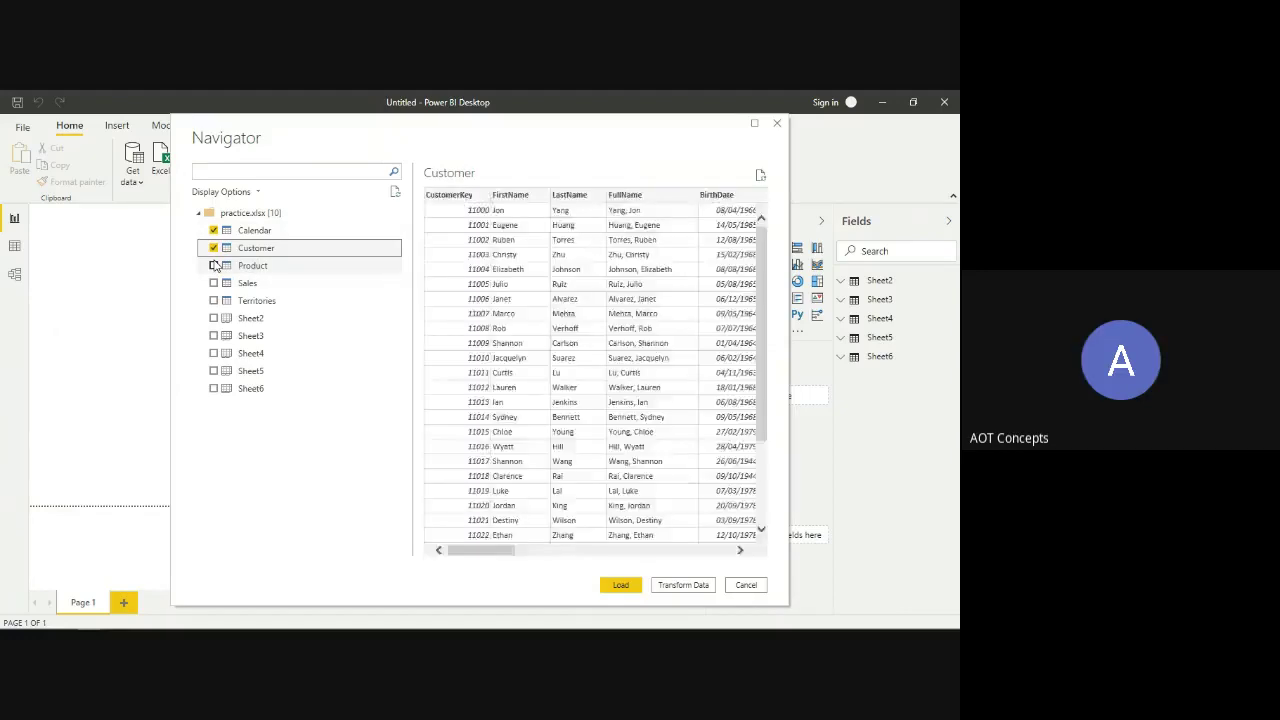
left_click(214, 265)
left_click(214, 265)
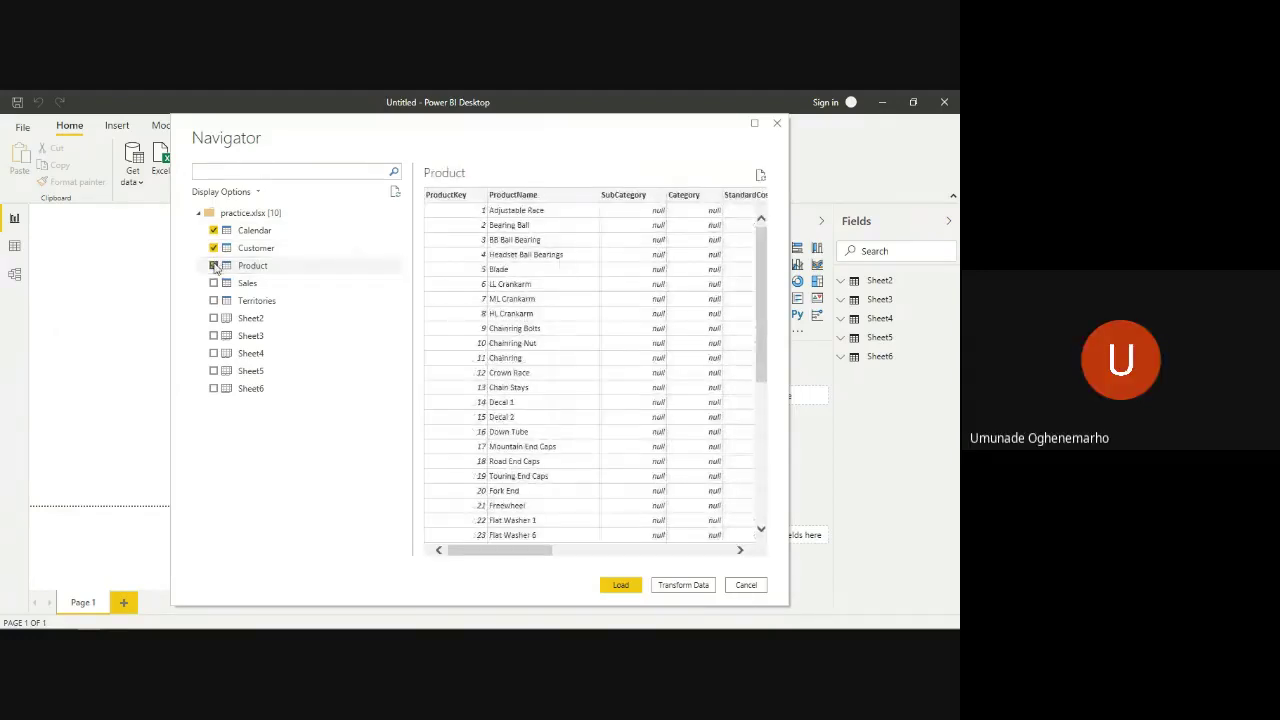
left_click(214, 284)
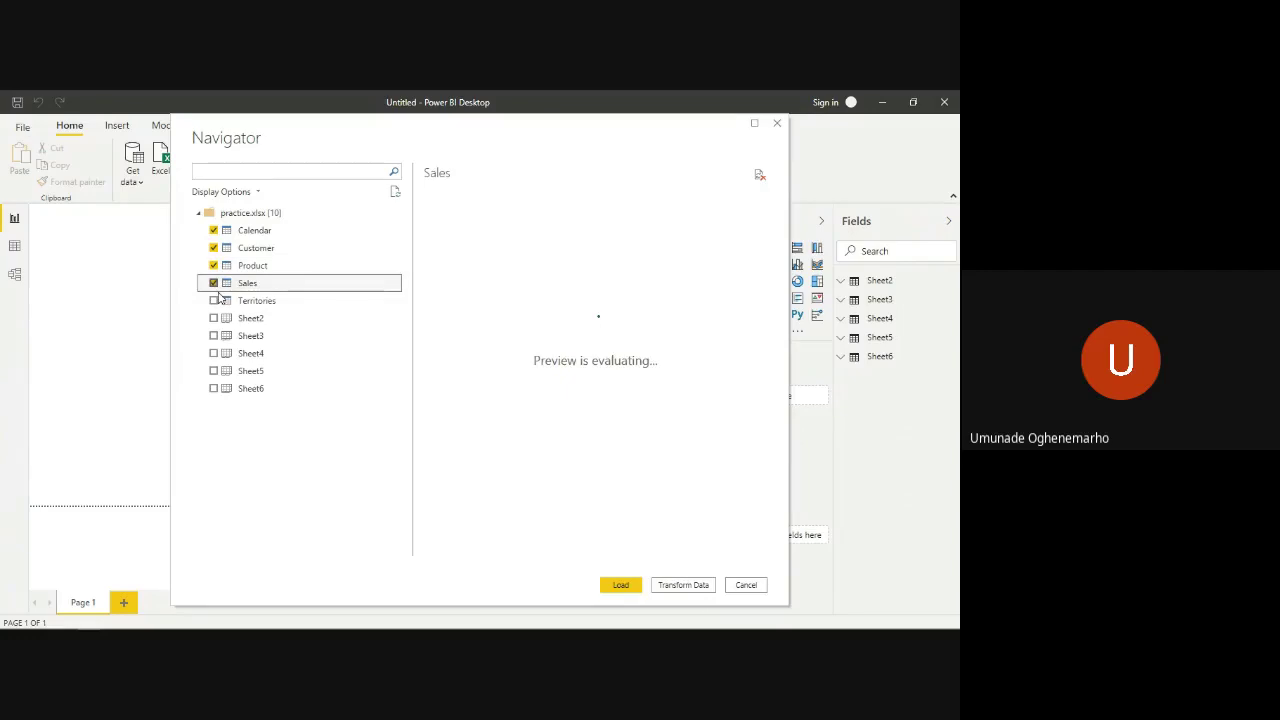
left_click(214, 300)
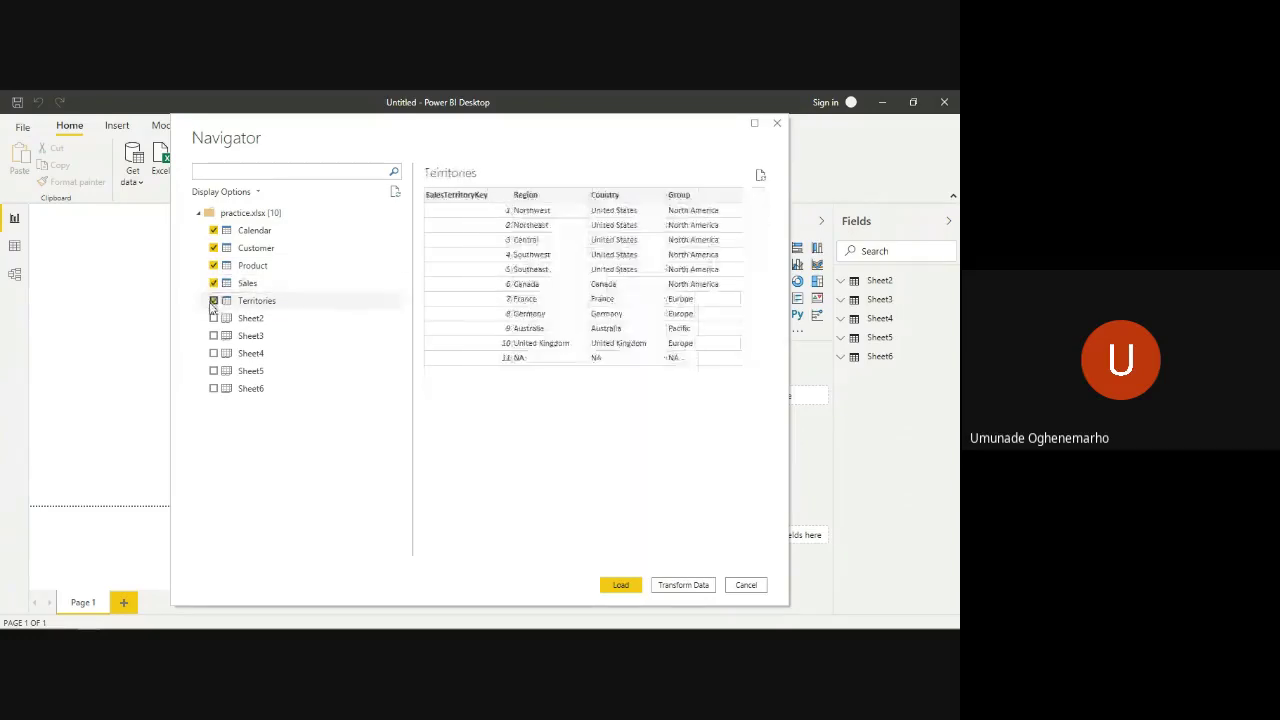
left_click(618, 585)
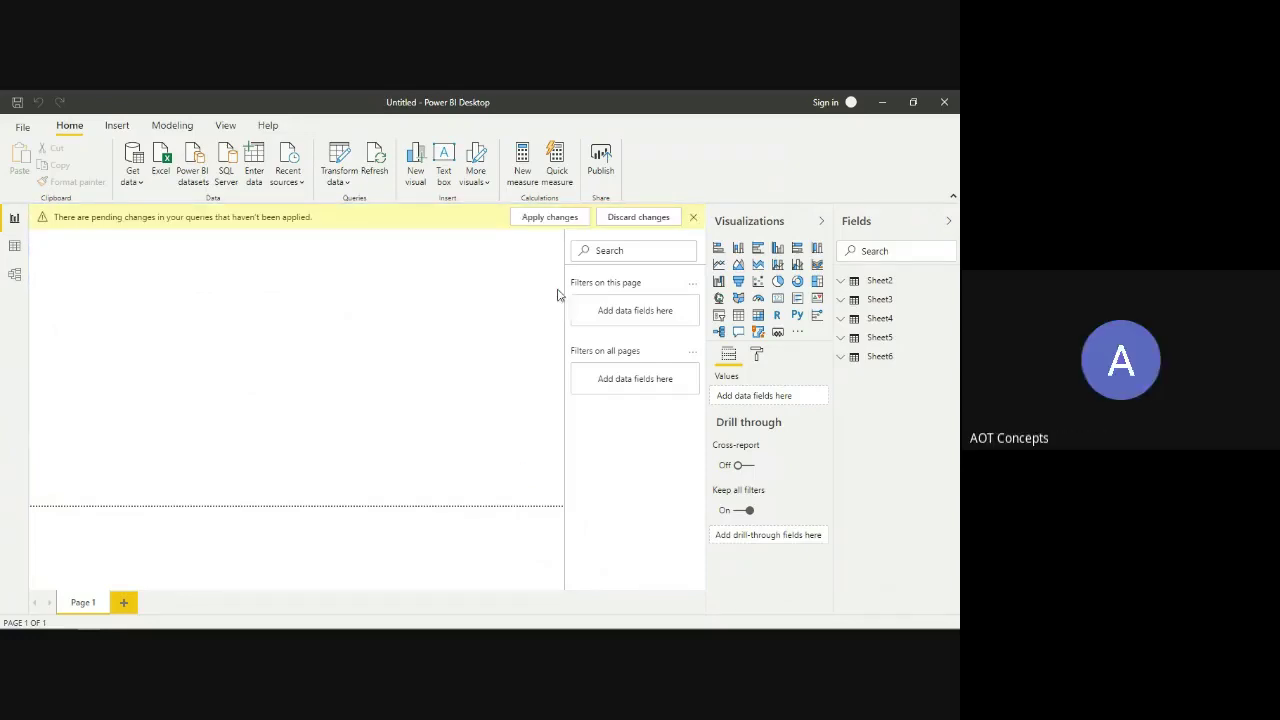
left_click(557, 219)
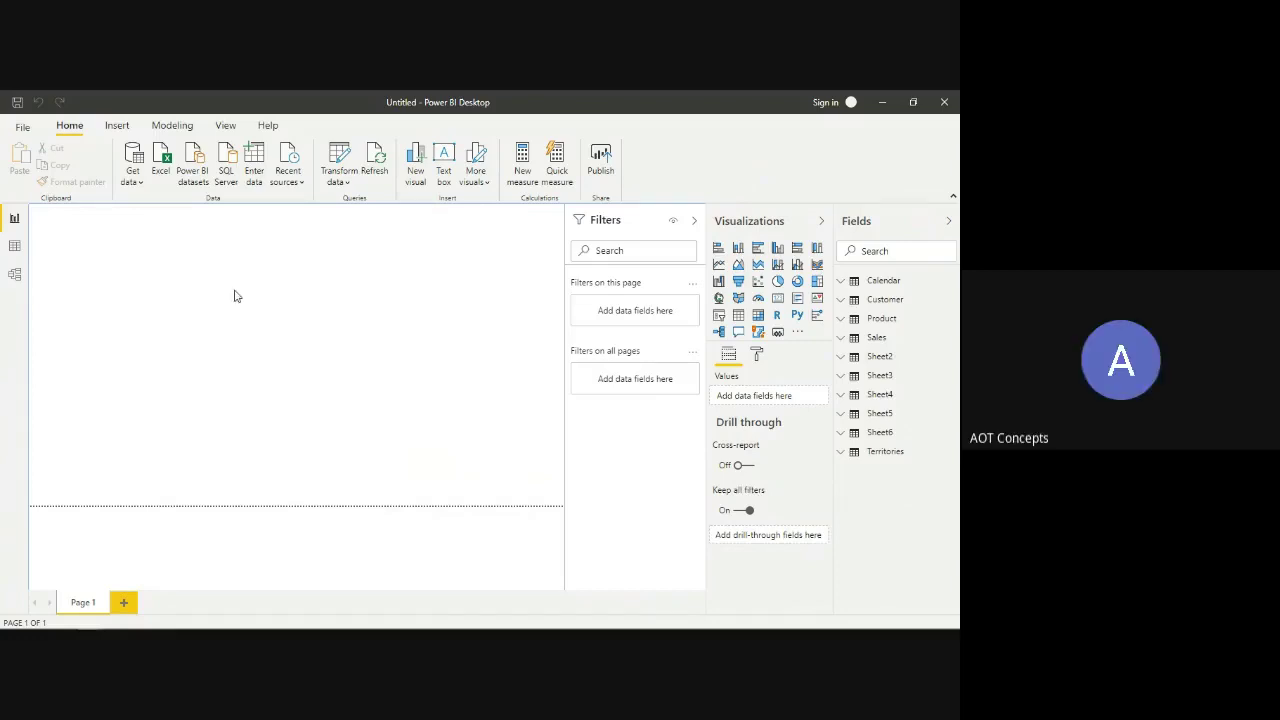
- Switch back to the open Power Query Editor window
mouse_move(148, 619)
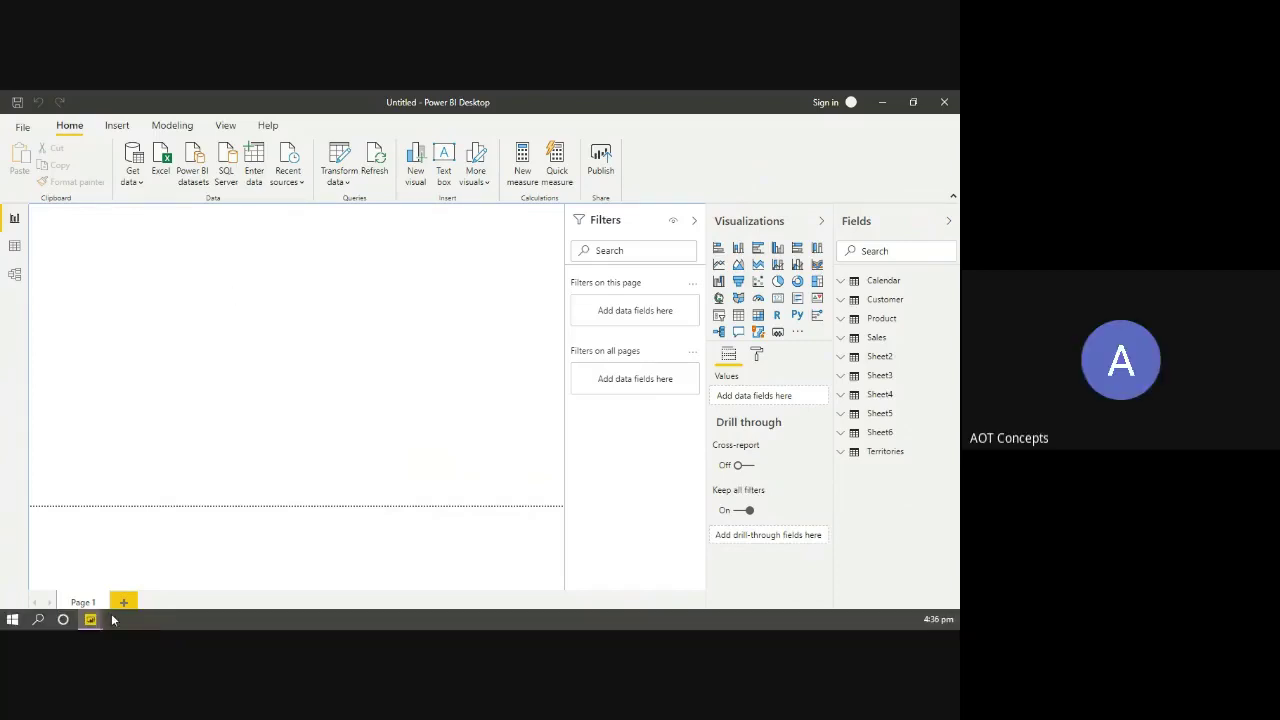
mouse_move(92, 617)
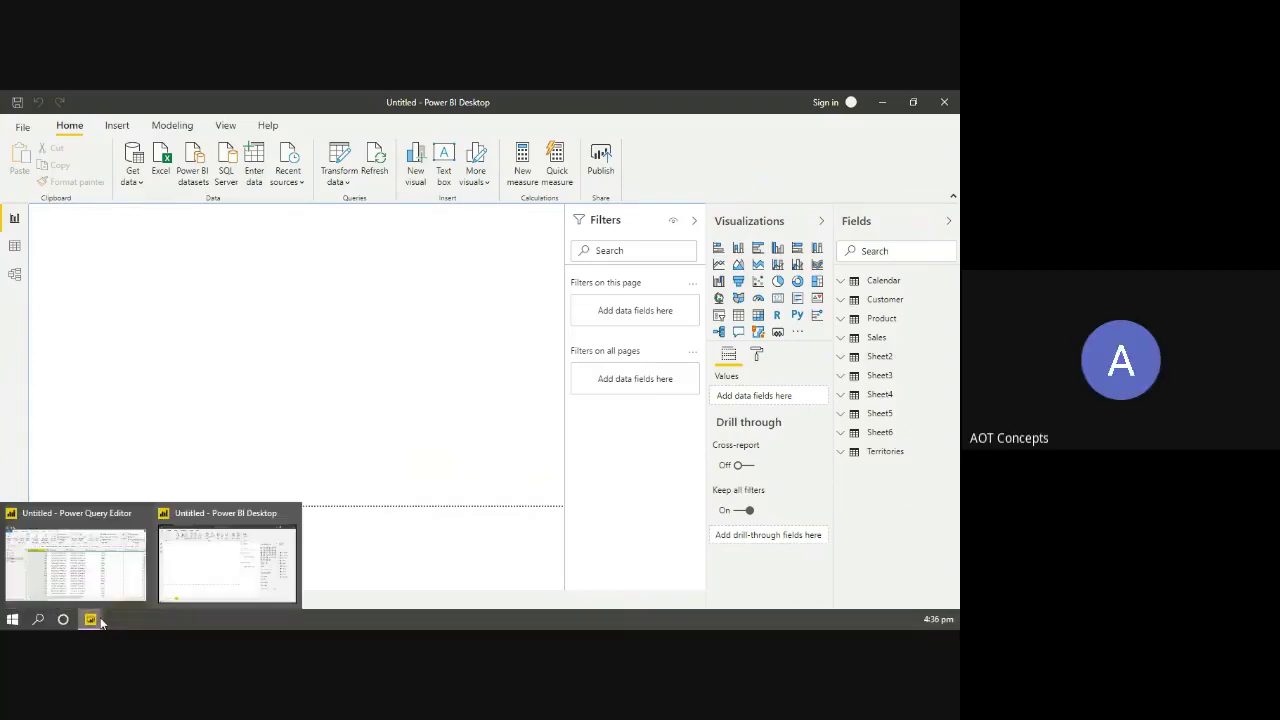
left_click(208, 581)
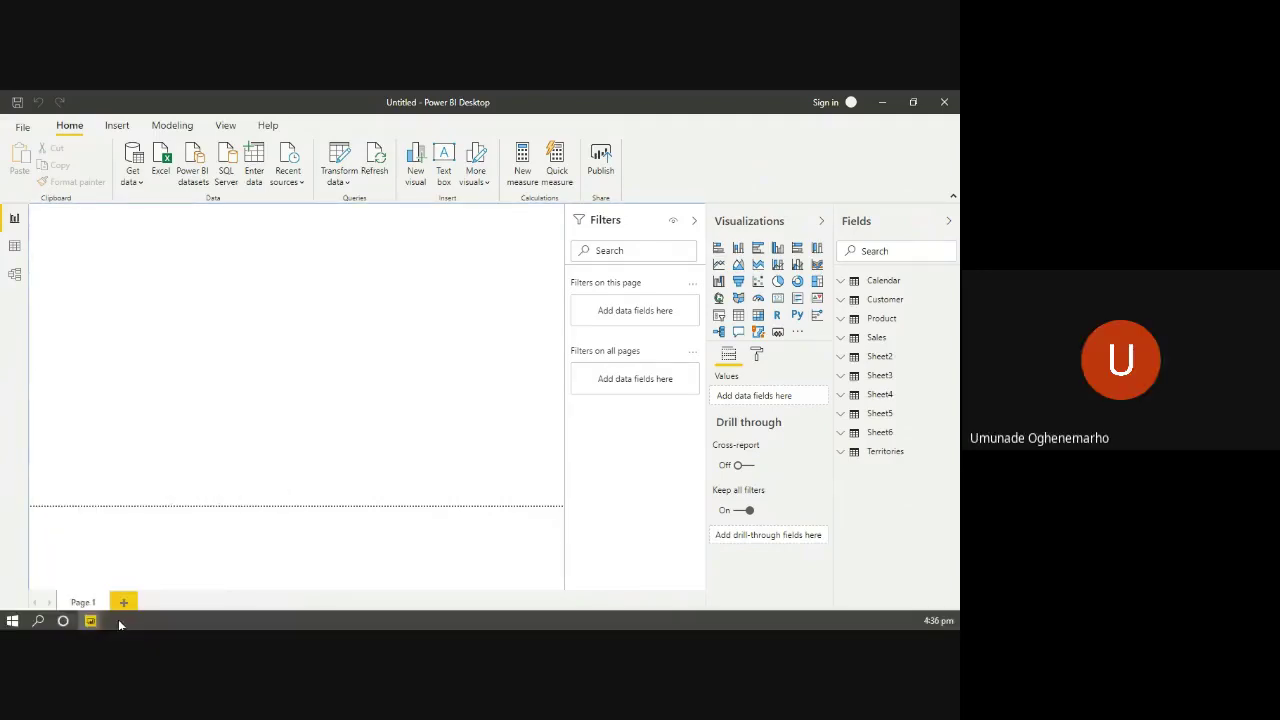
mouse_move(92, 622)
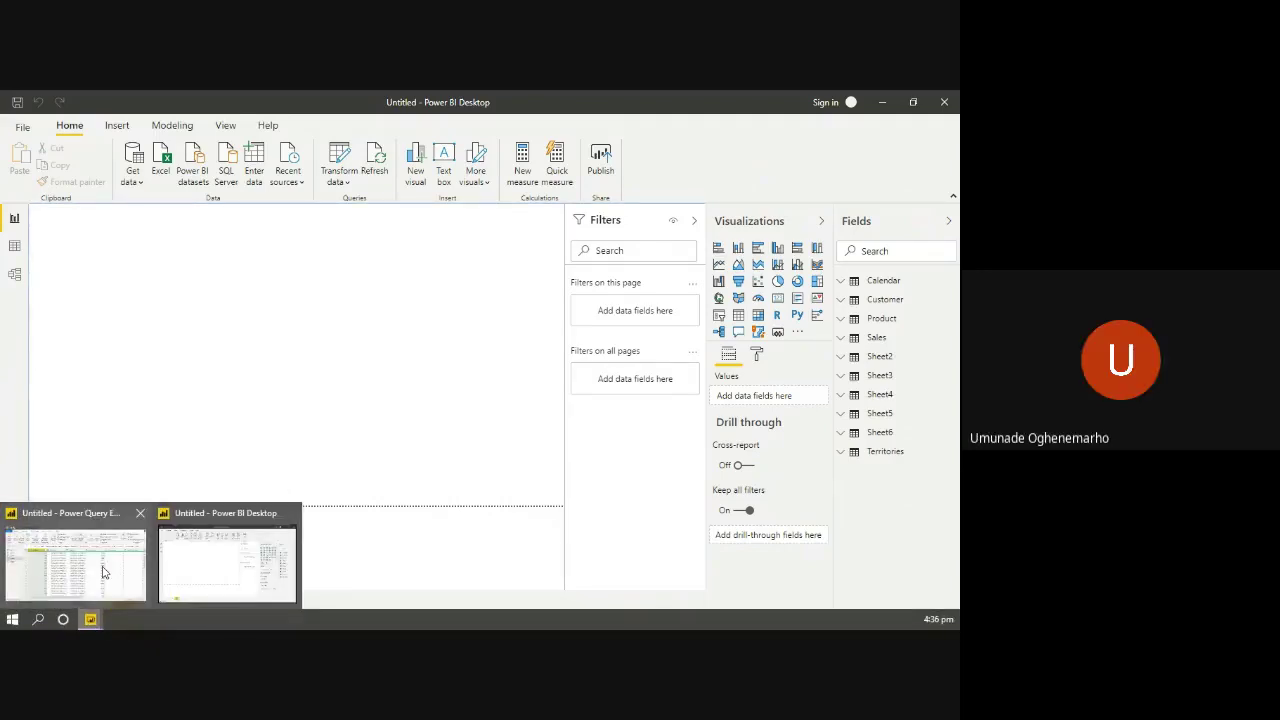
left_click(102, 572)
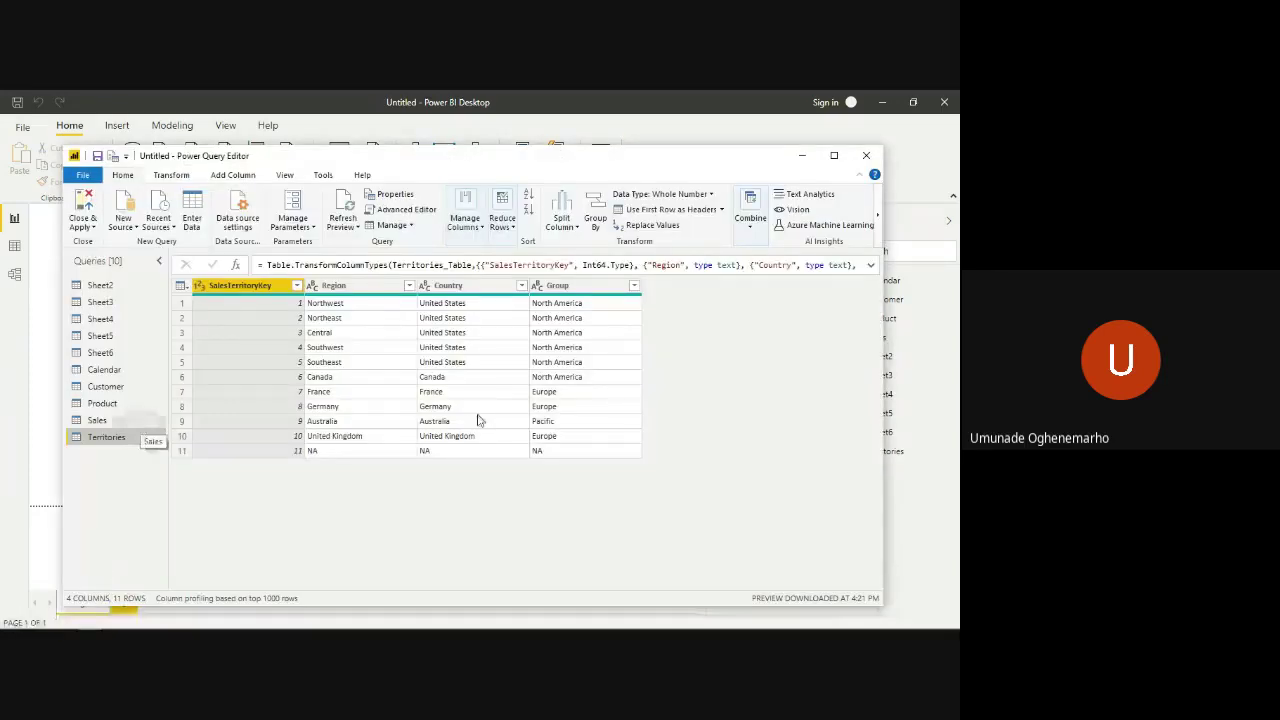
- Review the options for combining queries and start a merge of queries as a new query
left_click(750, 222)
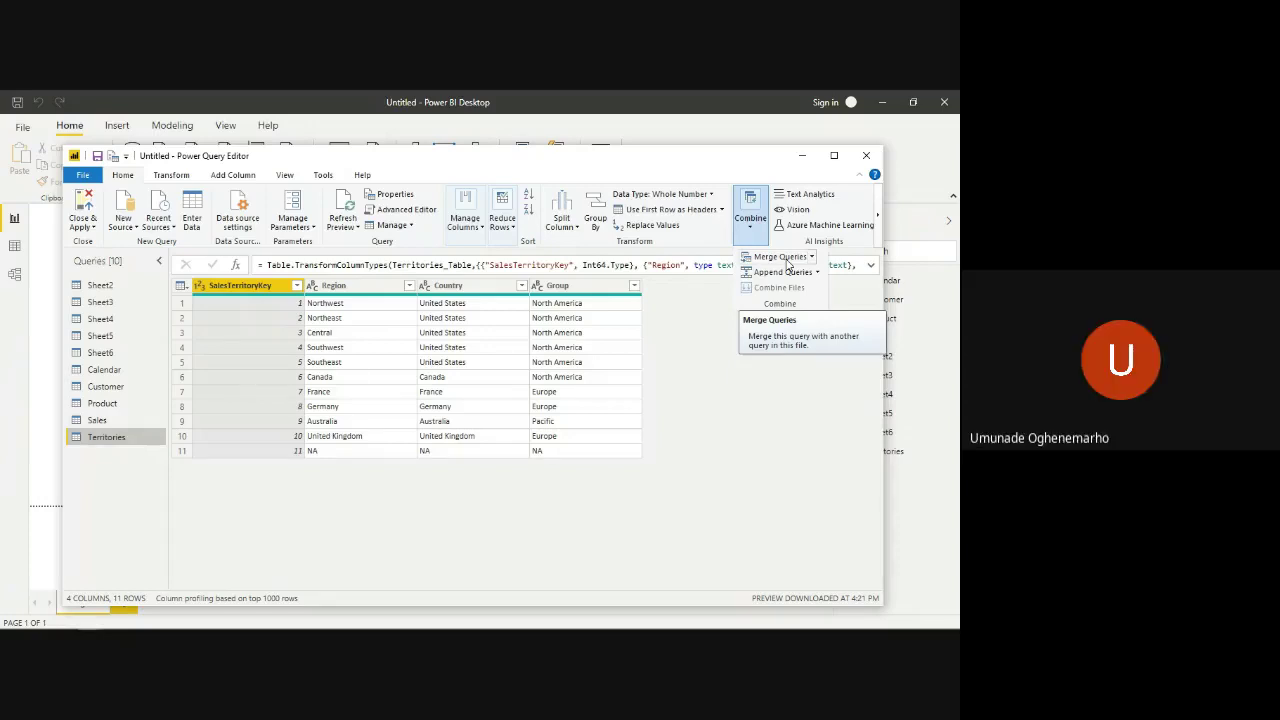
left_click(748, 230)
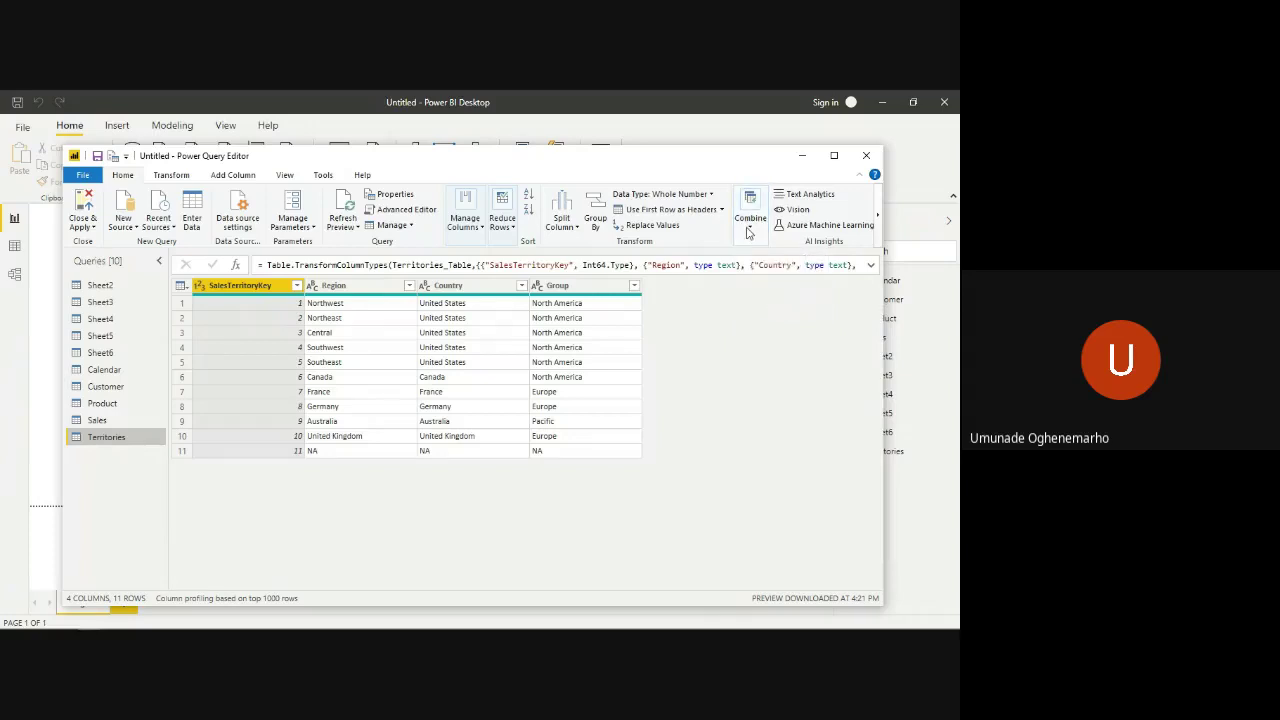
left_click(750, 228)
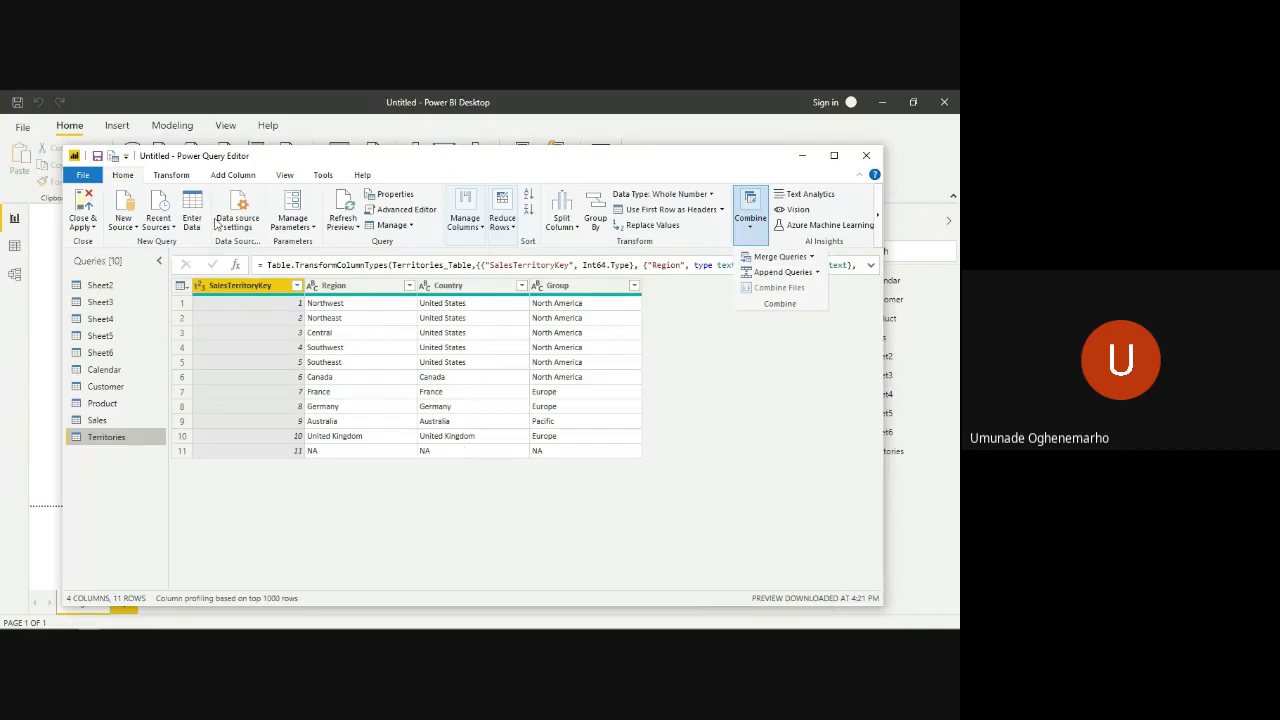
left_click(811, 258)
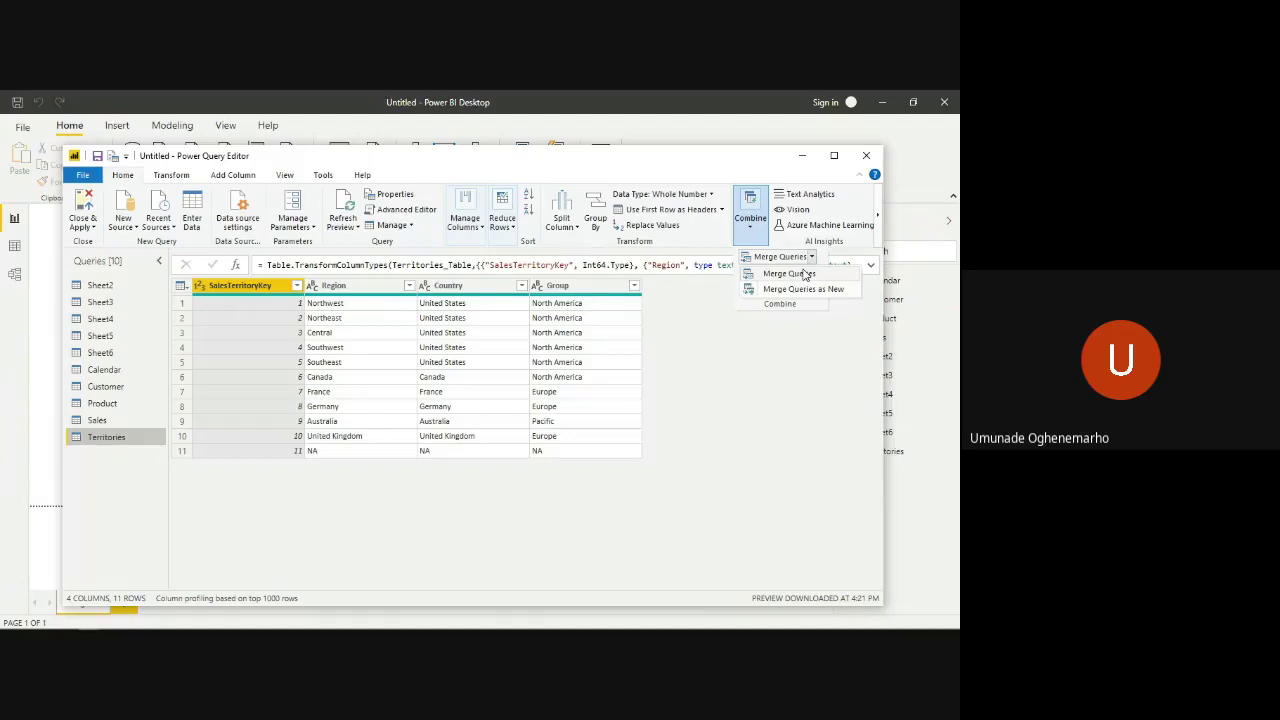
left_click(796, 289)
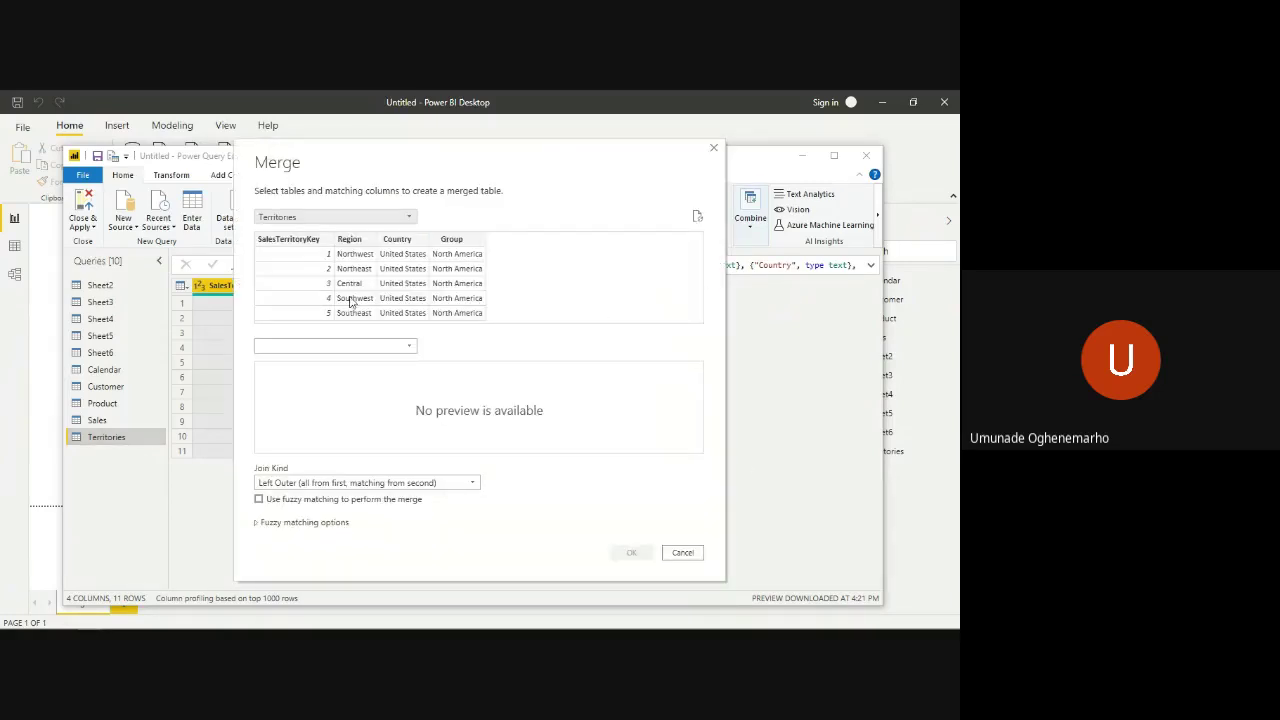
- Choose Product as the first table of the merge
left_click(377, 220)
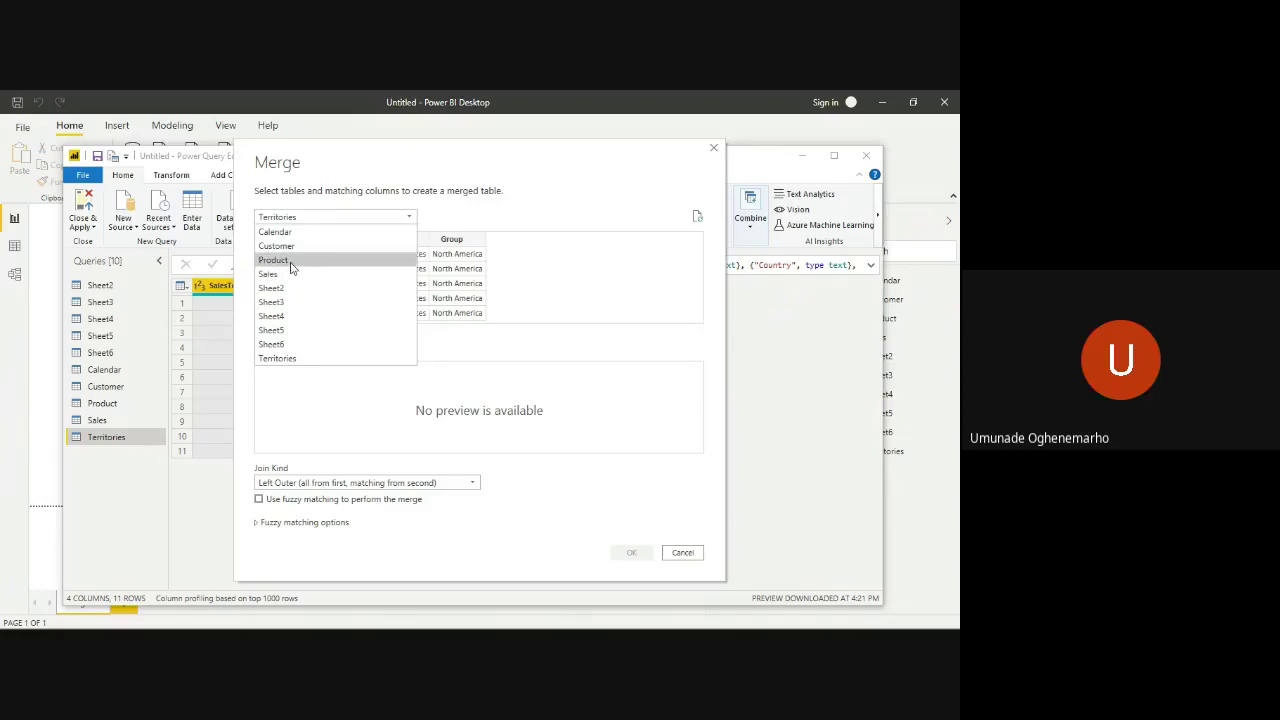
key("Escape")
left_click(332, 318)
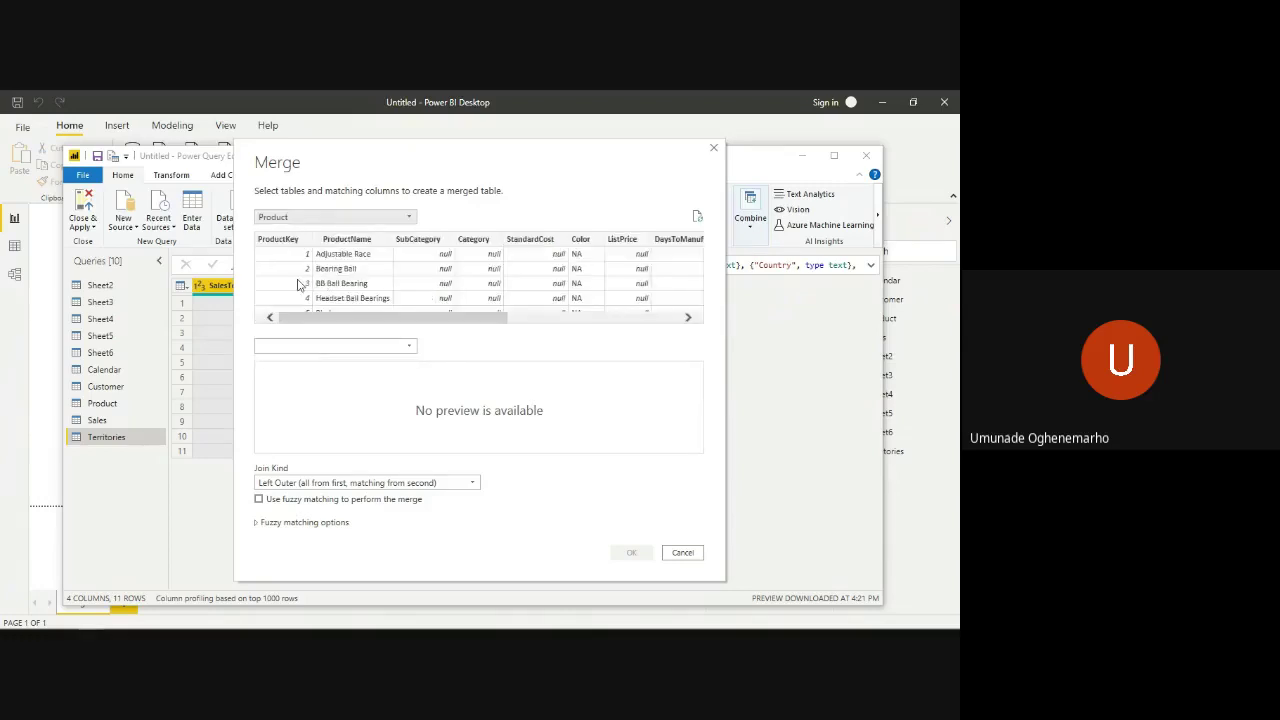
- Try Sheet3 and Sheet2 as the second table, settle on Sheet4, and match it with Product on ProductKey
left_click(380, 349)
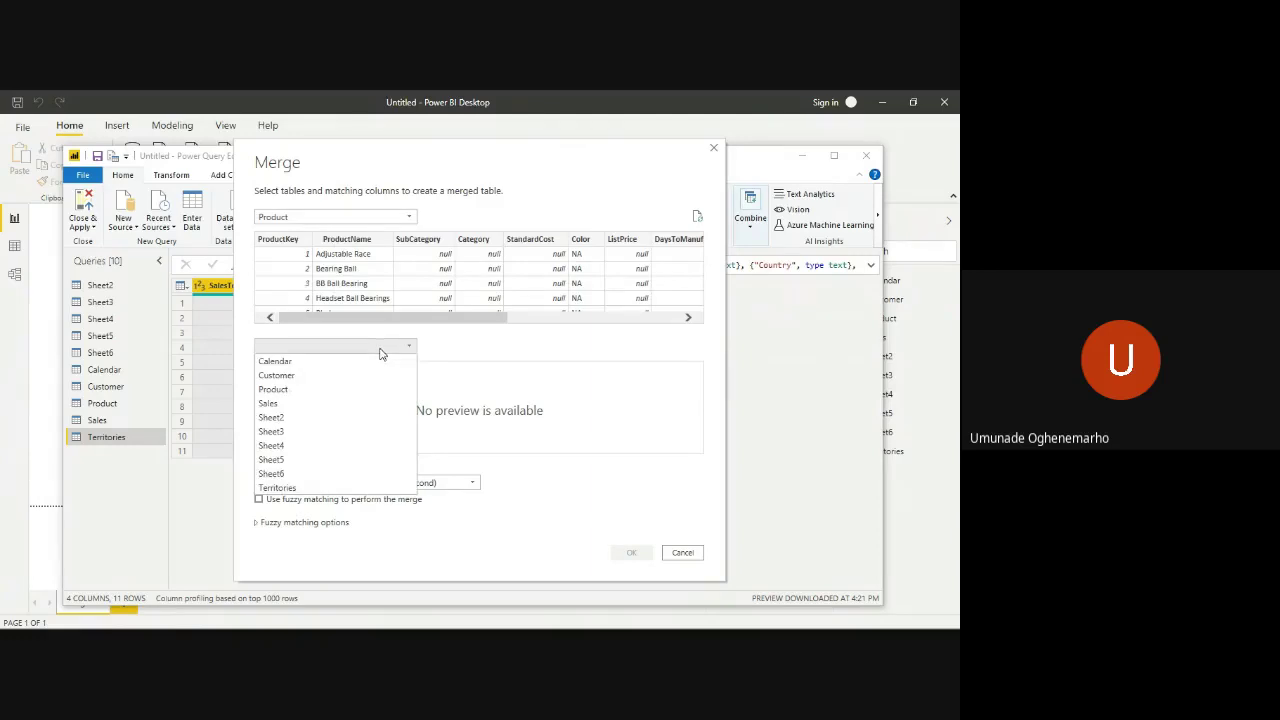
left_click(286, 431)
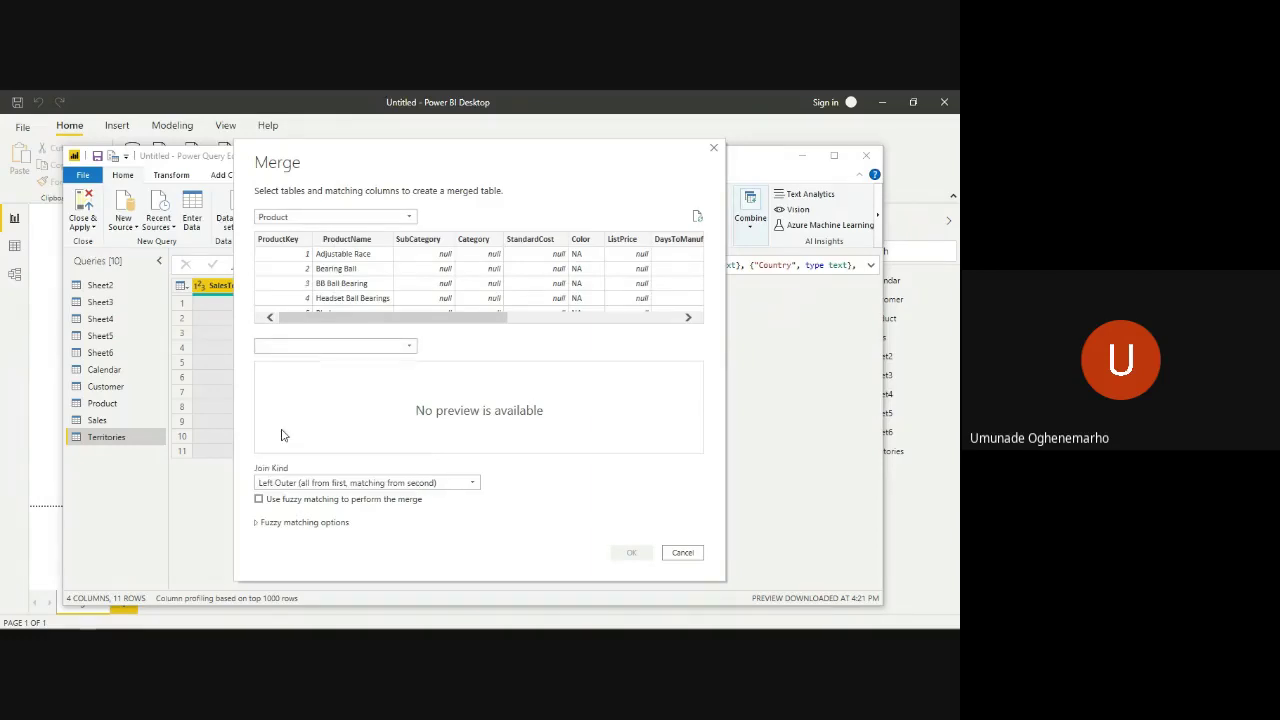
left_click(349, 345)
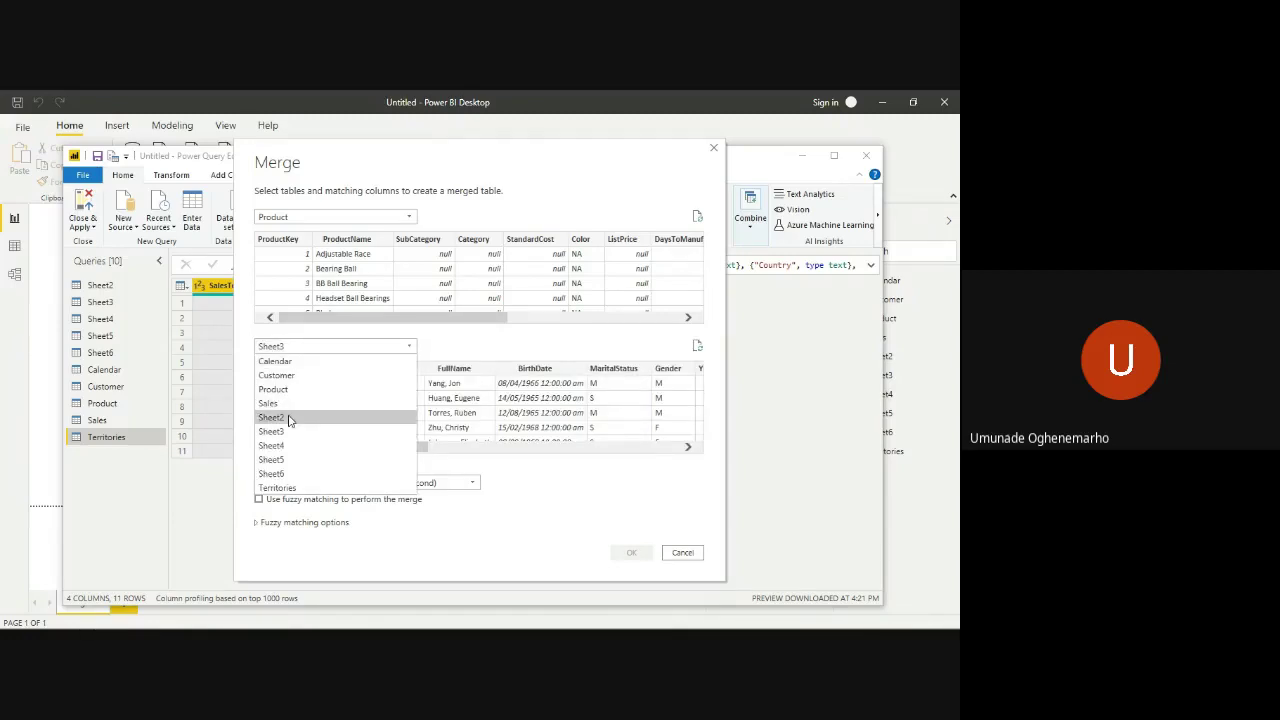
left_click(288, 418)
left_click(341, 350)
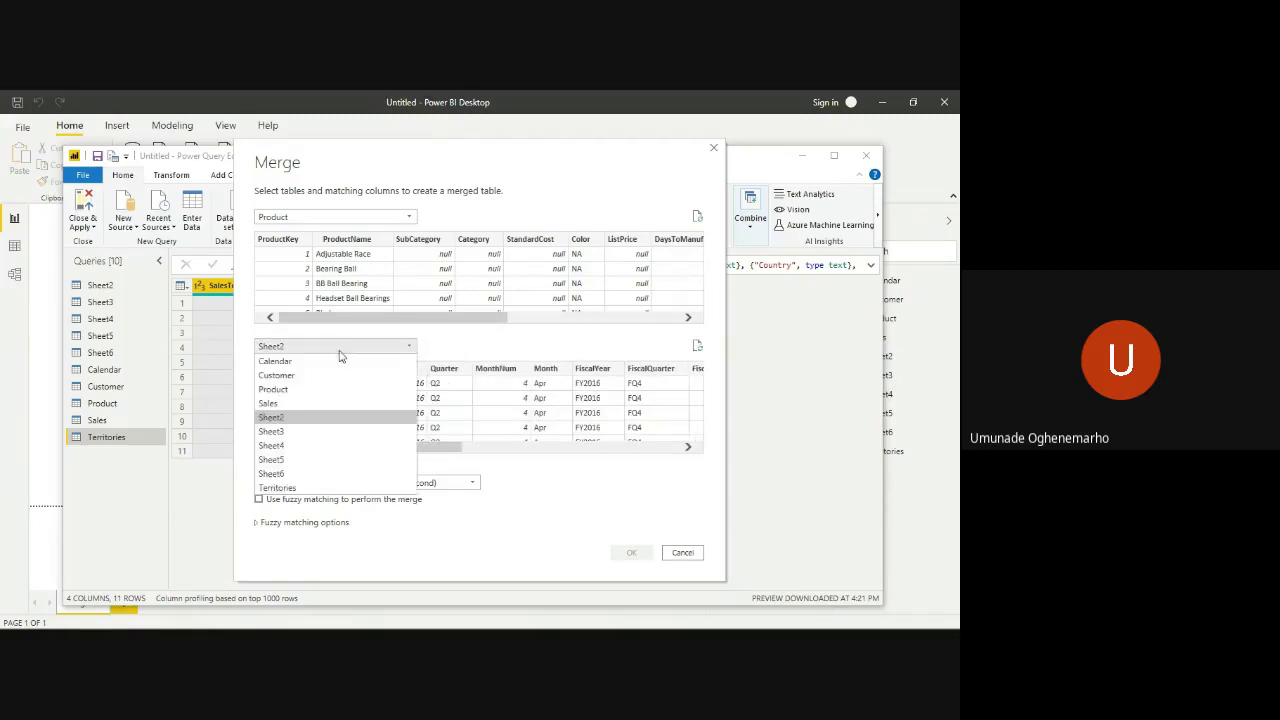
left_click(300, 446)
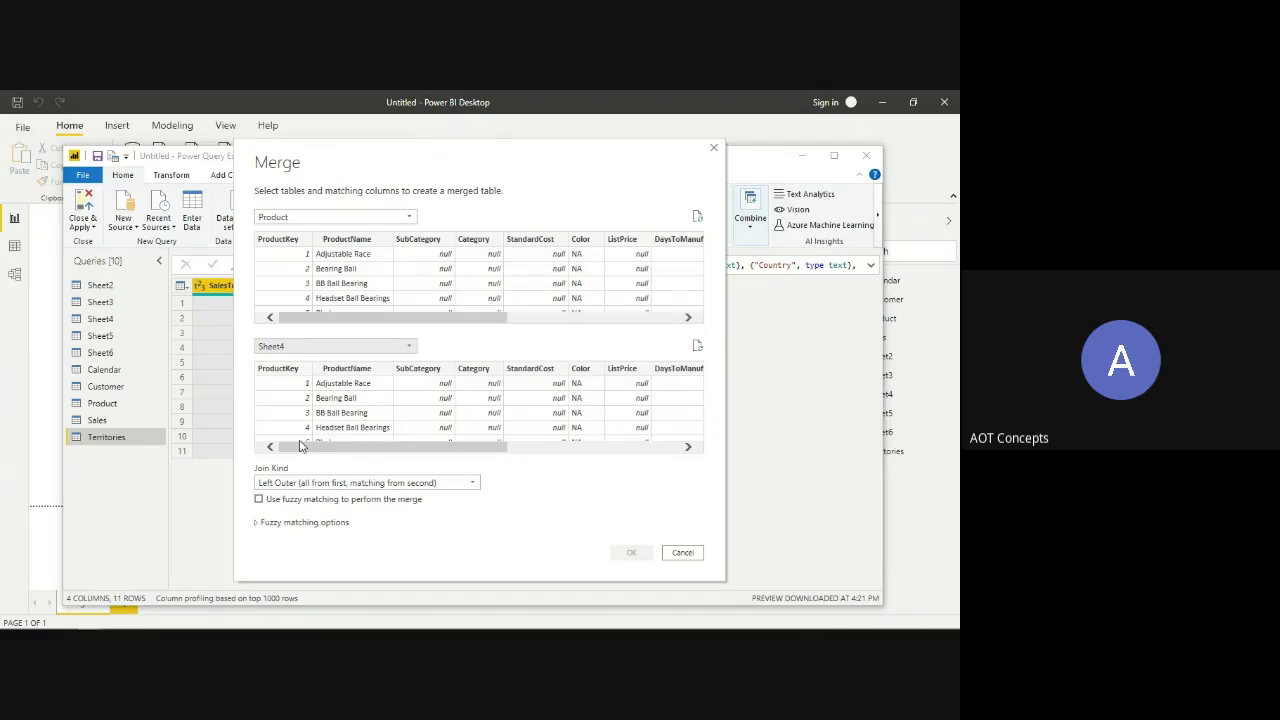
left_click(300, 446)
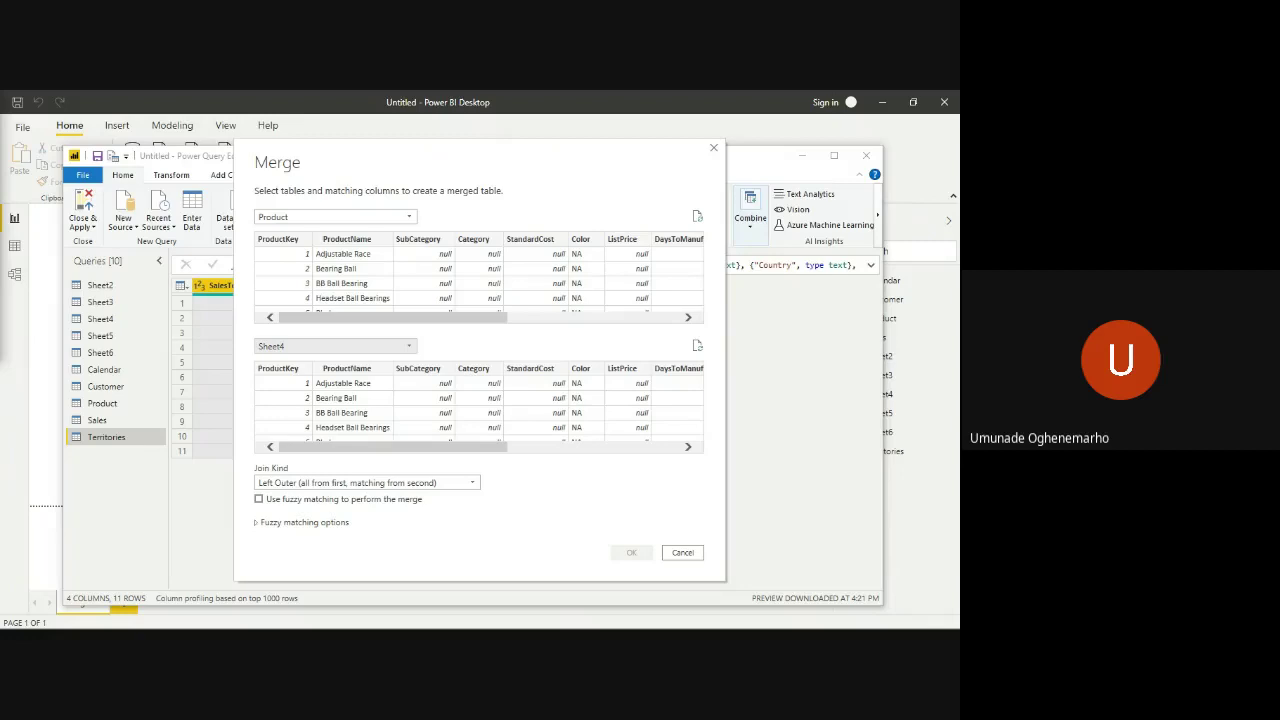
left_click(294, 242)
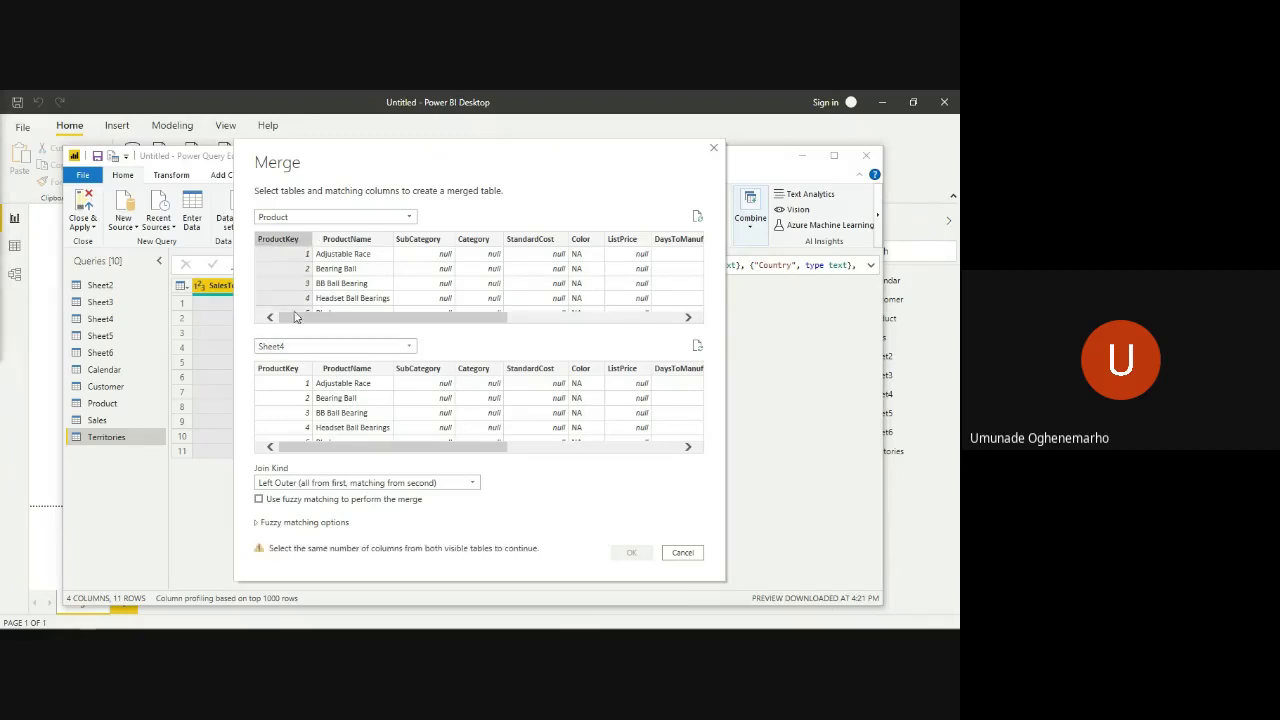
left_click(287, 370)
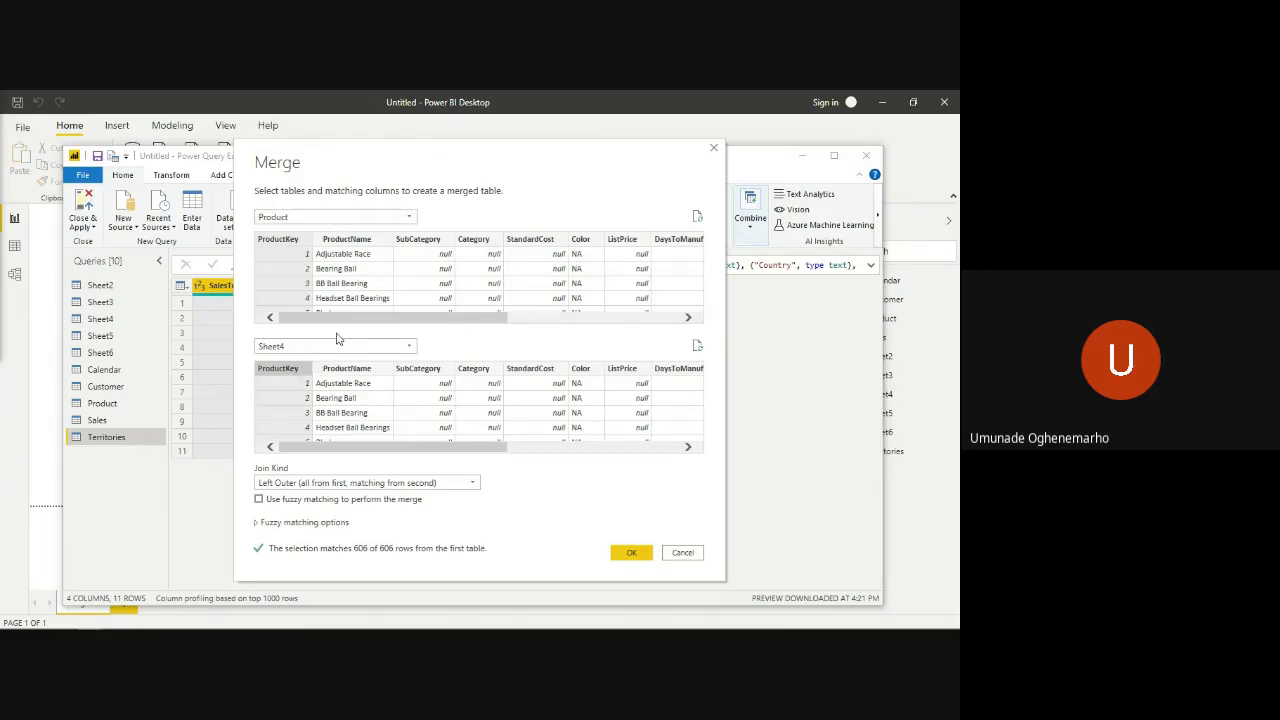
- Change the merge to use Sheet4 as the first table and Sheet5 as the second table
left_click(400, 216)
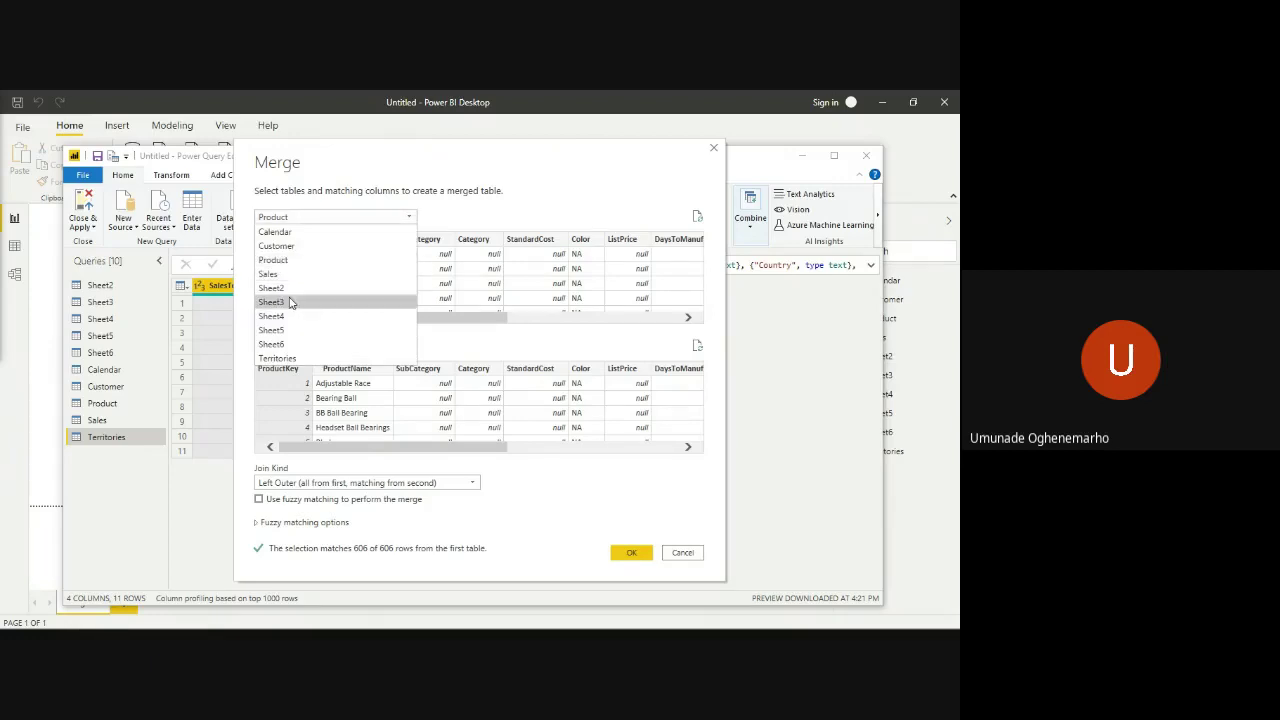
left_click(281, 331)
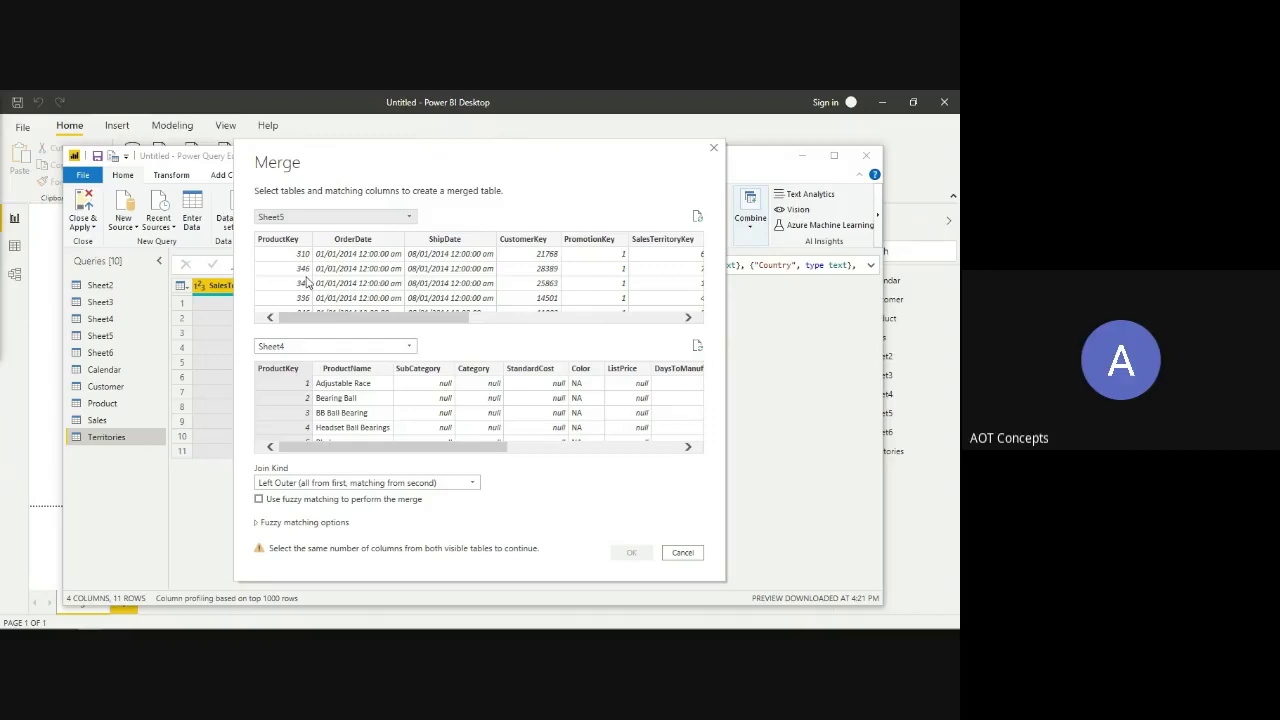
left_click(318, 222)
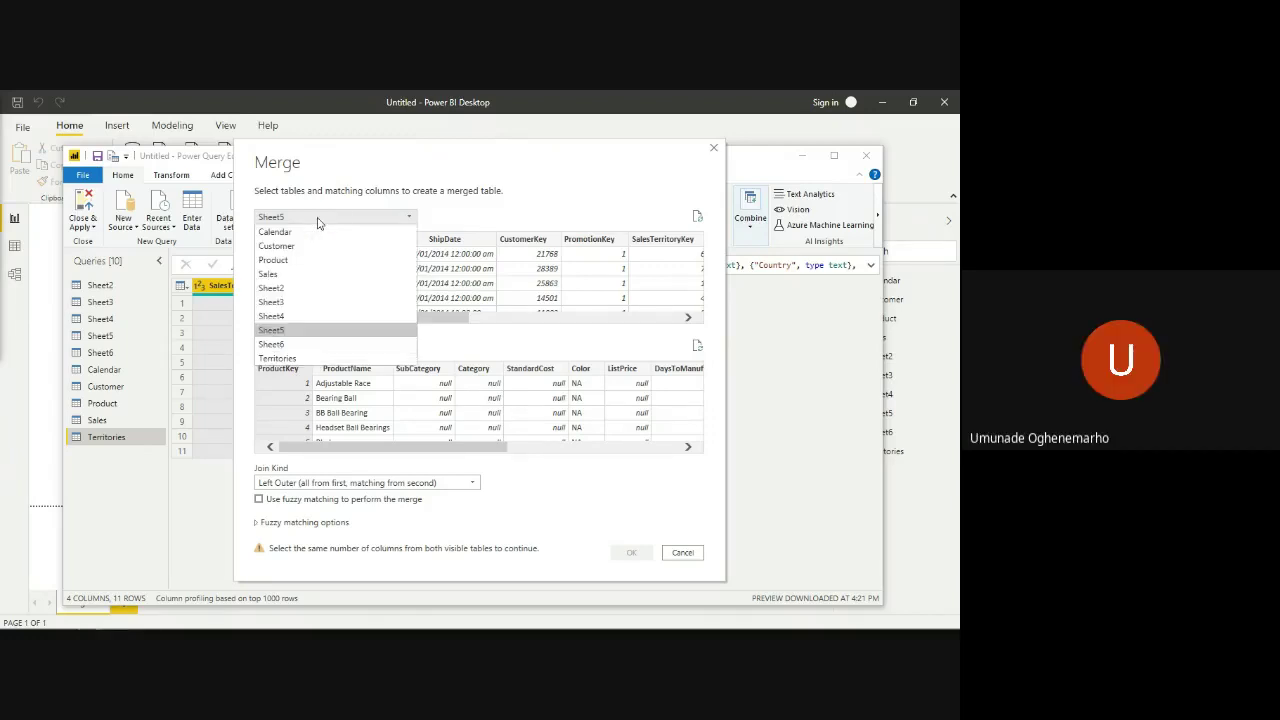
left_click(279, 318)
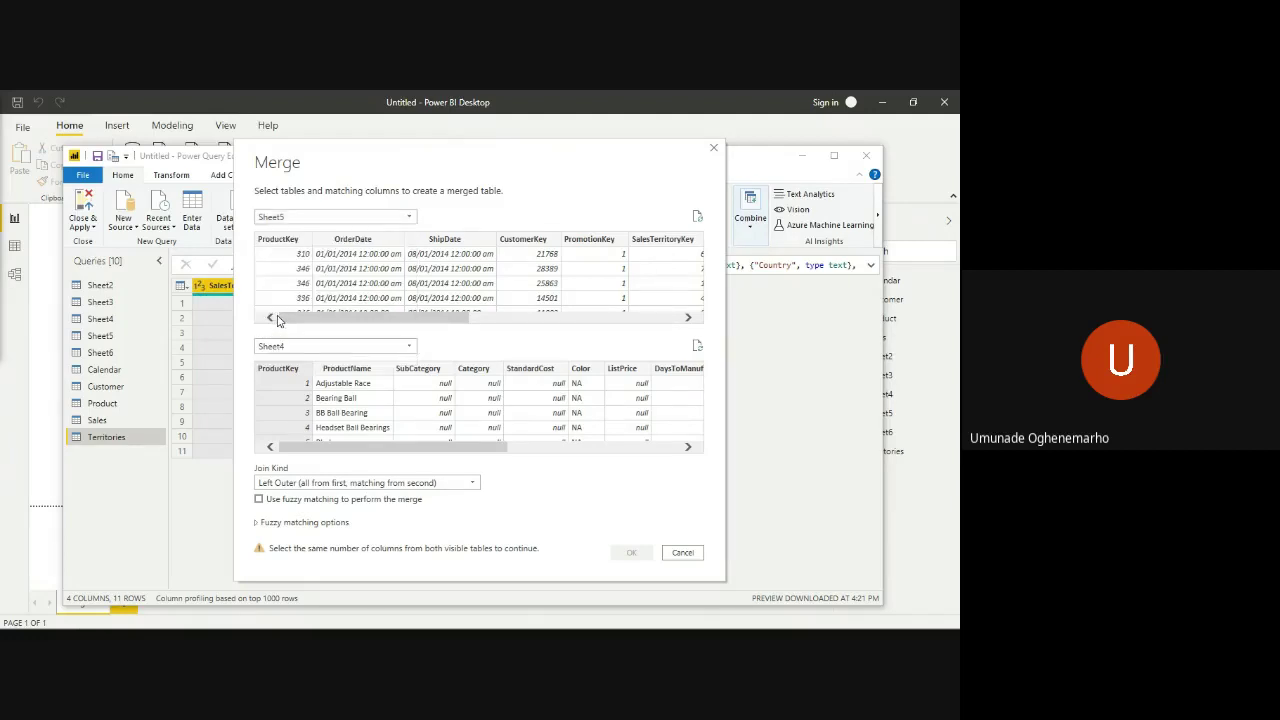
left_click(286, 345)
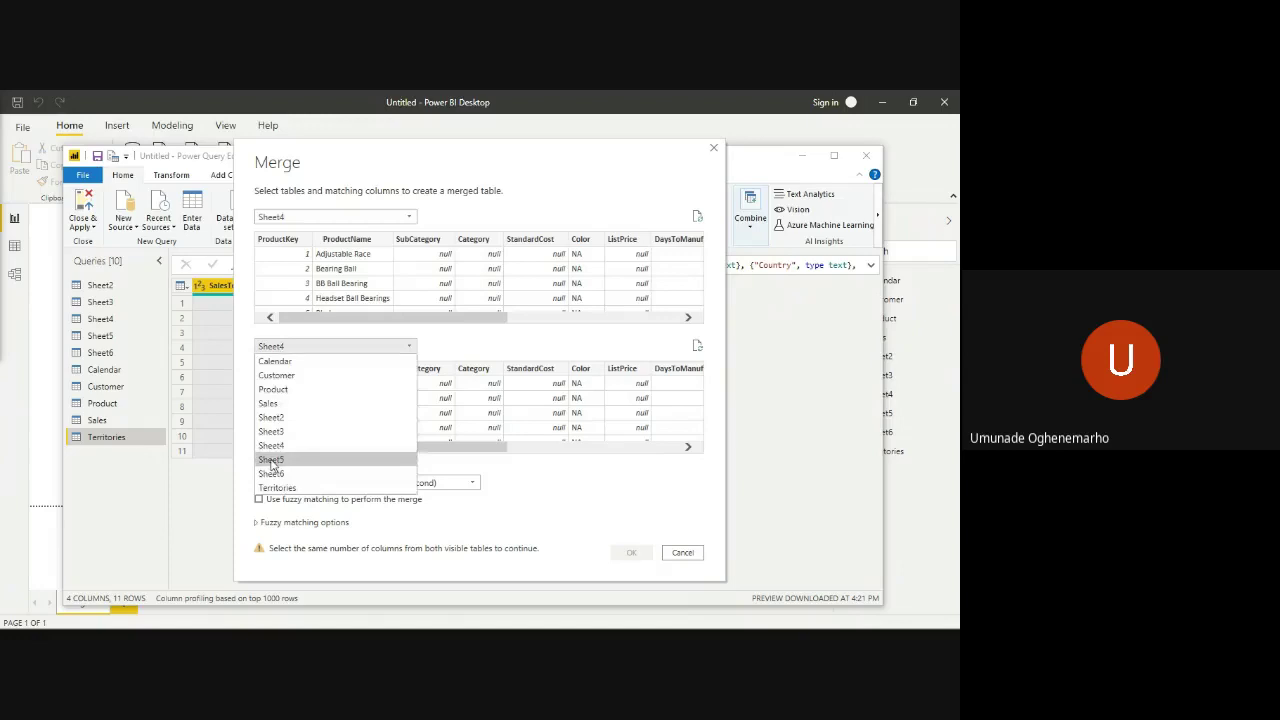
left_click(271, 460)
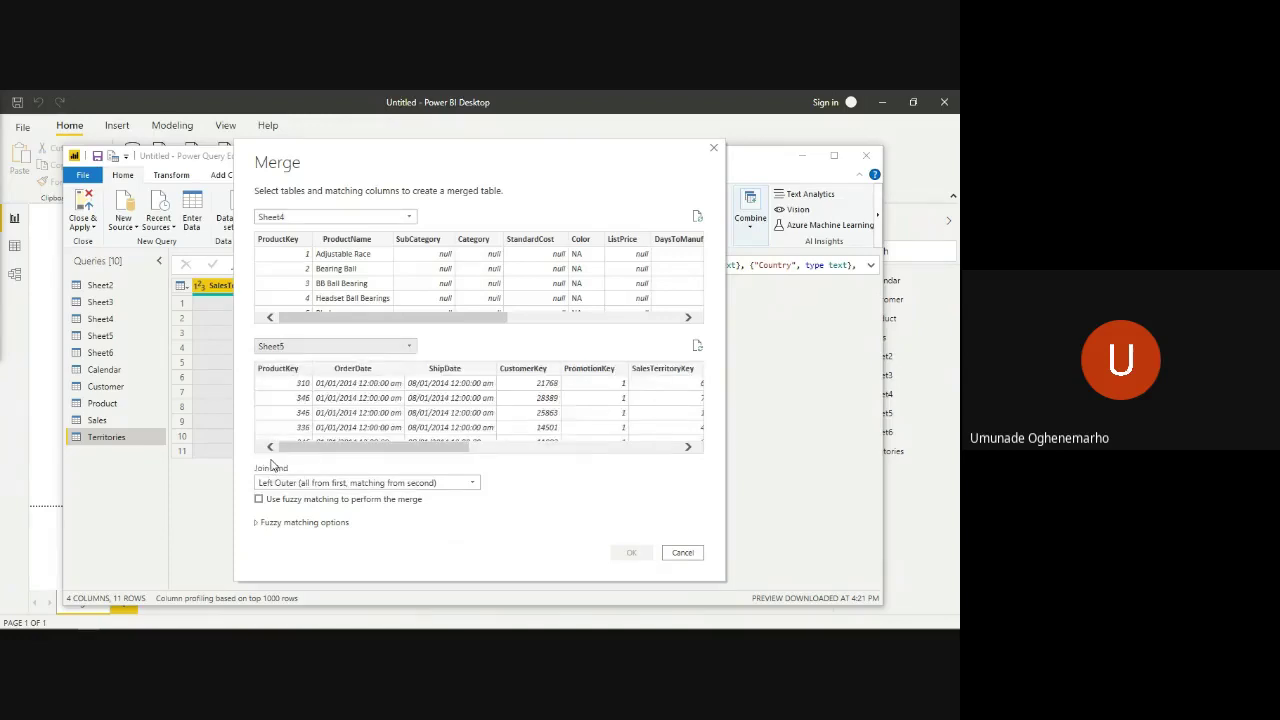
- Match Sheet4 and Sheet5 on ProductKey, review the join kinds, keep Left Outer, and create the merged query
left_click(289, 241)
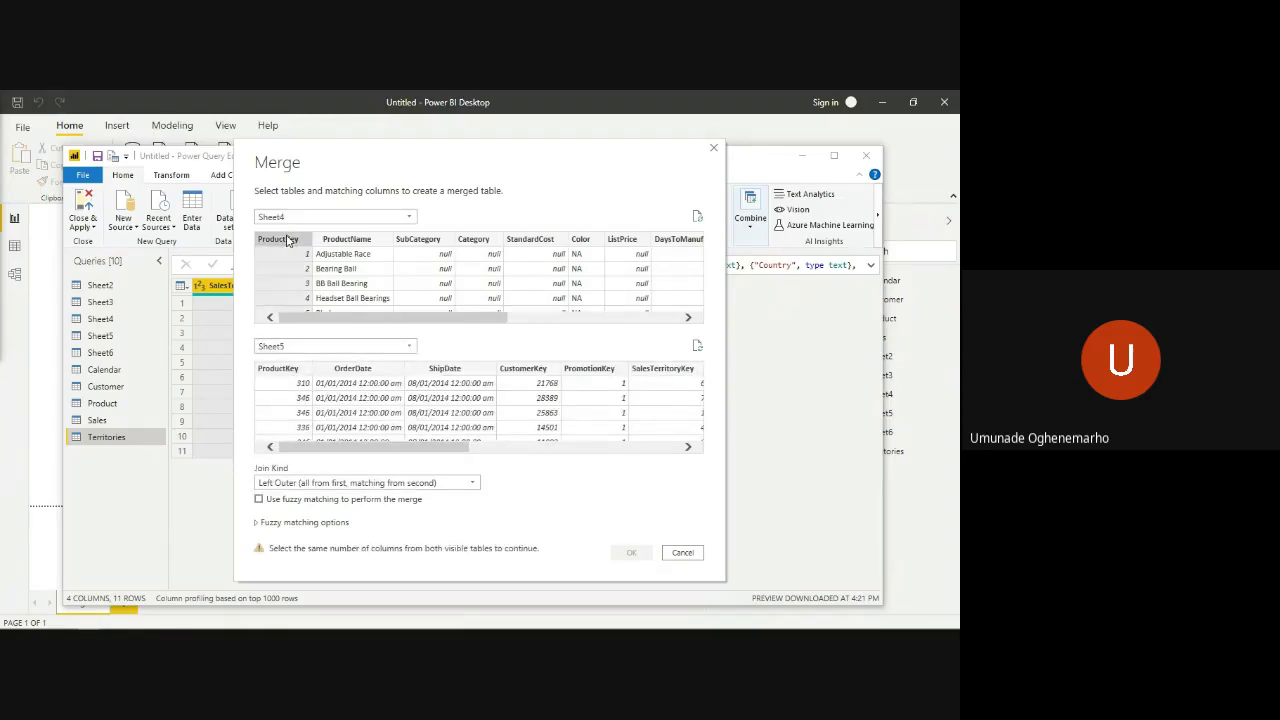
left_click(285, 370)
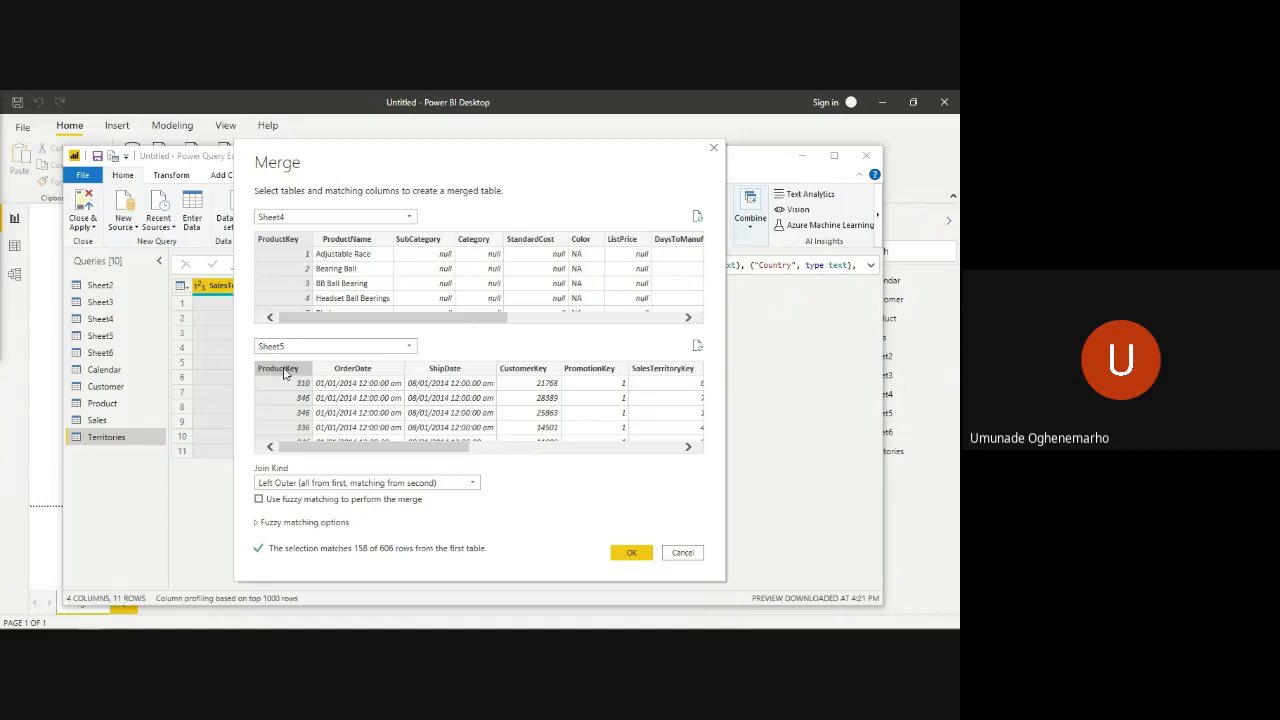
left_click(462, 484)
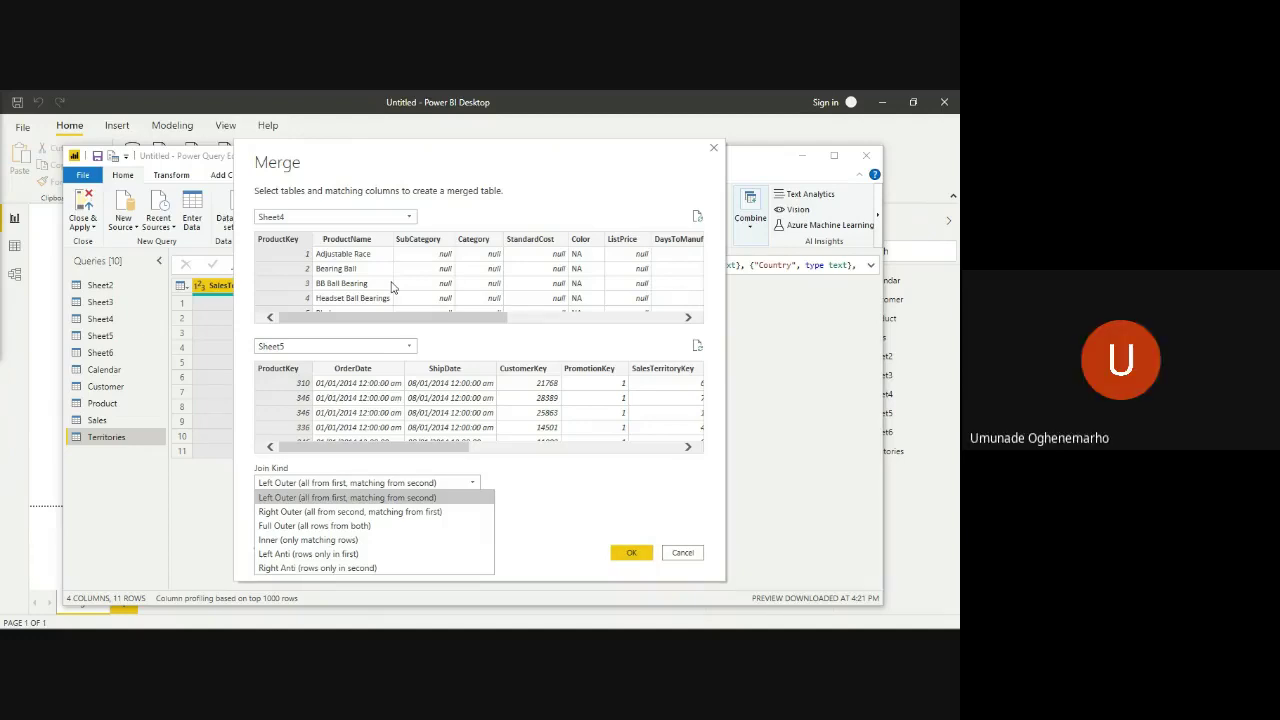
left_click(391, 287)
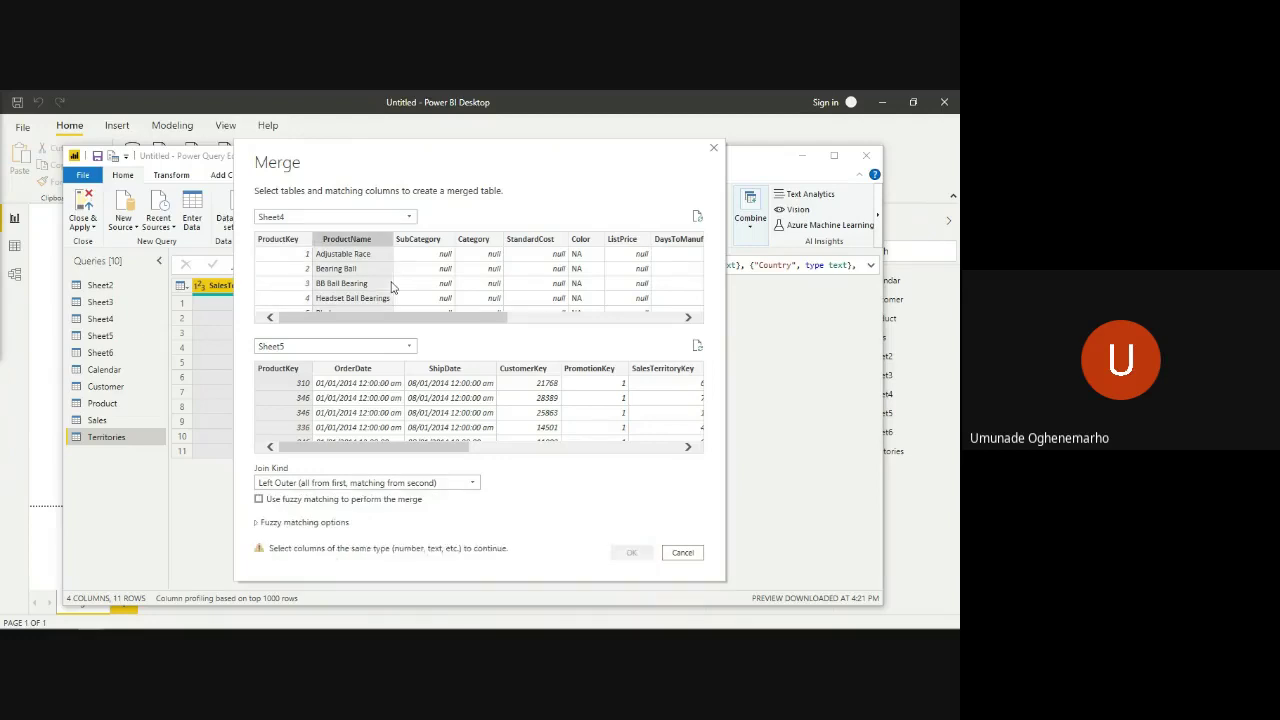
left_click(296, 243)
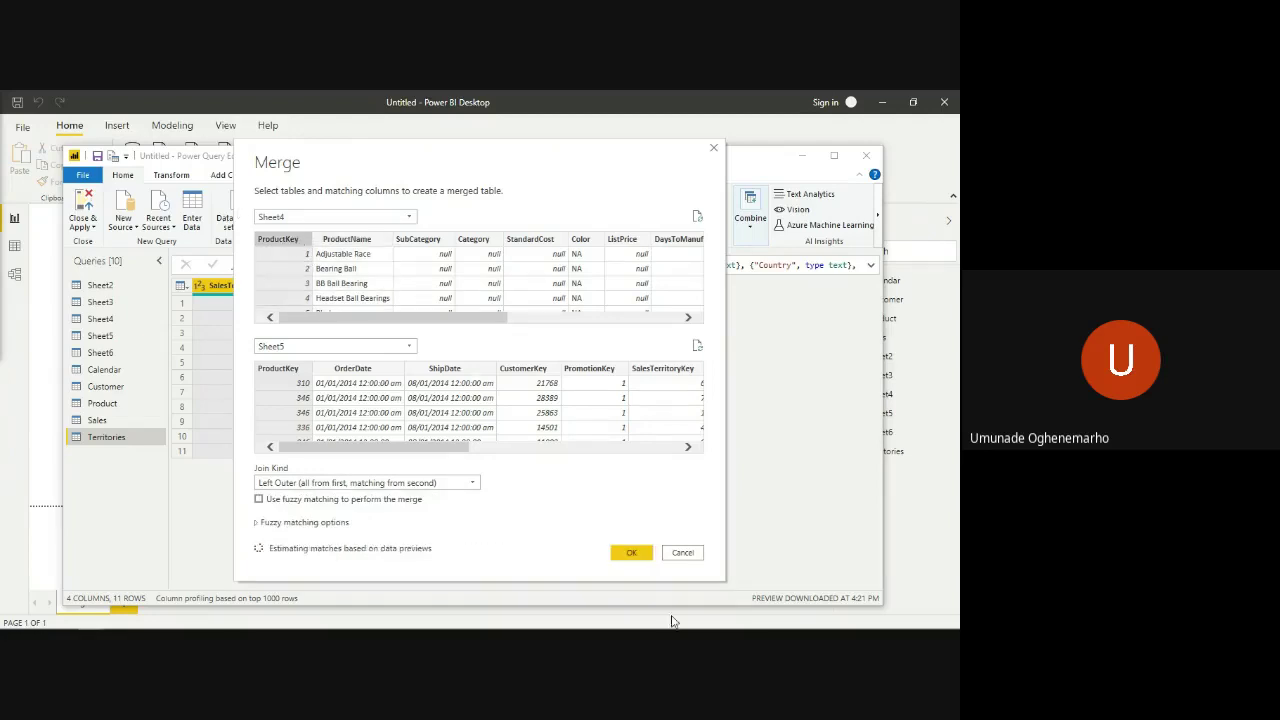
left_click(633, 553)
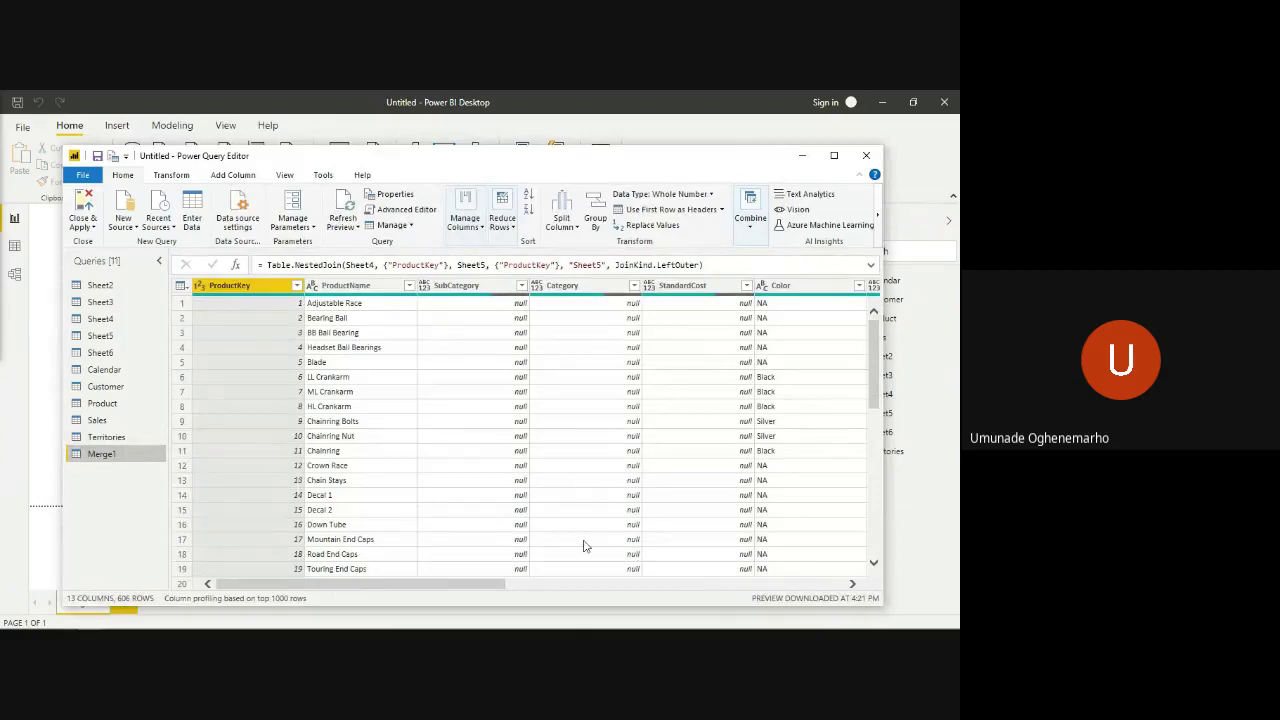
- Enlarge the editor window and examine the merged query's rows and columns through to the nested Sheet5 column
scroll(585, 545, "down", 20)
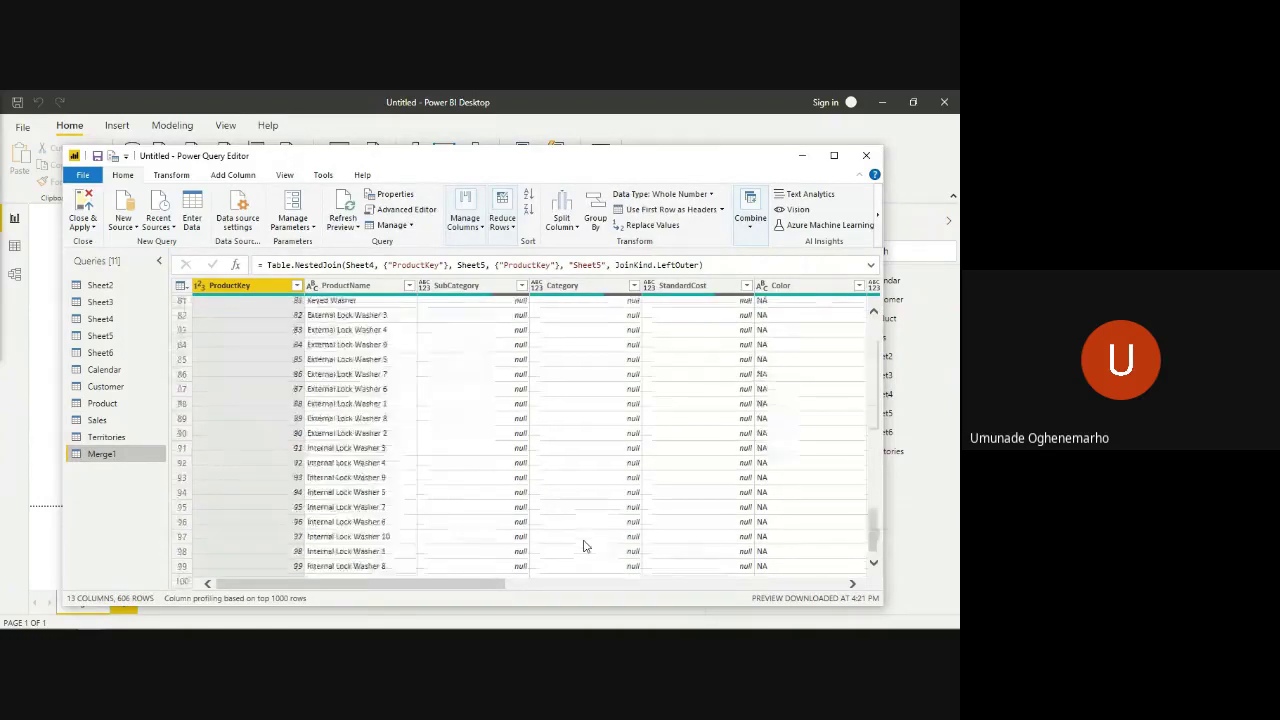
scroll(580, 535, "down", 20)
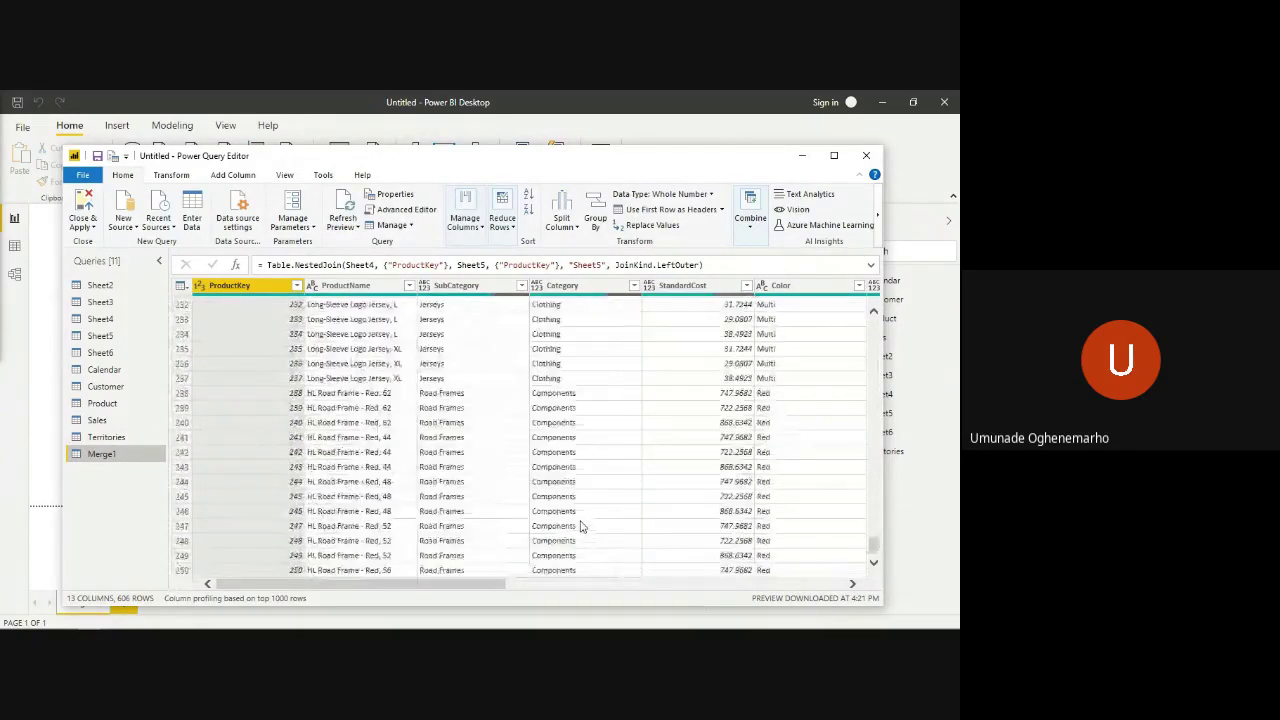
scroll(581, 524, "down", 15)
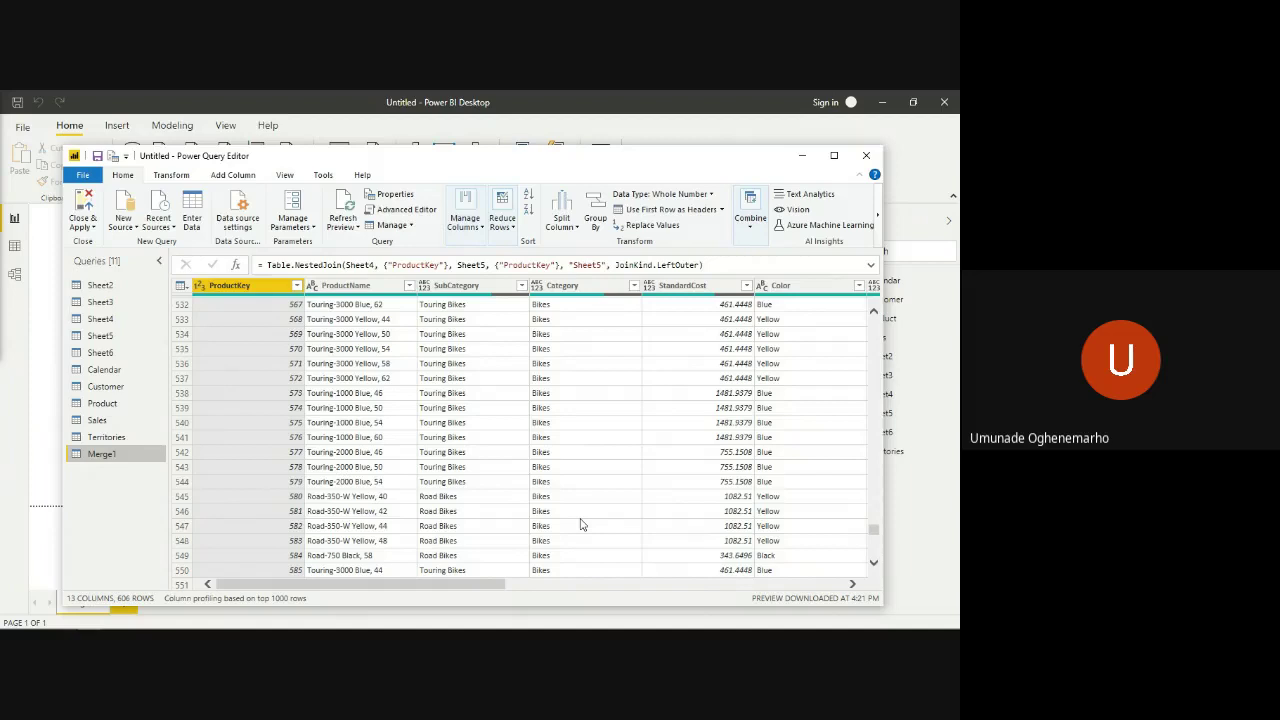
left_click(834, 157)
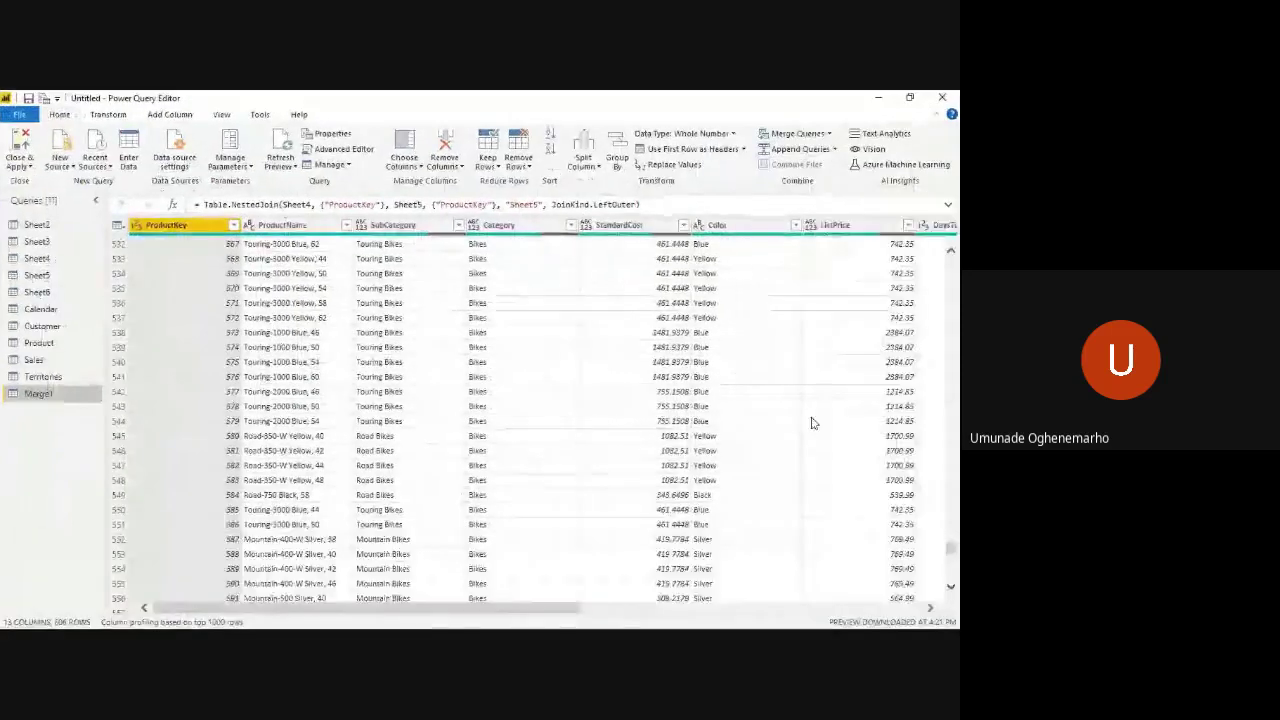
scroll(621, 458, "right", 5)
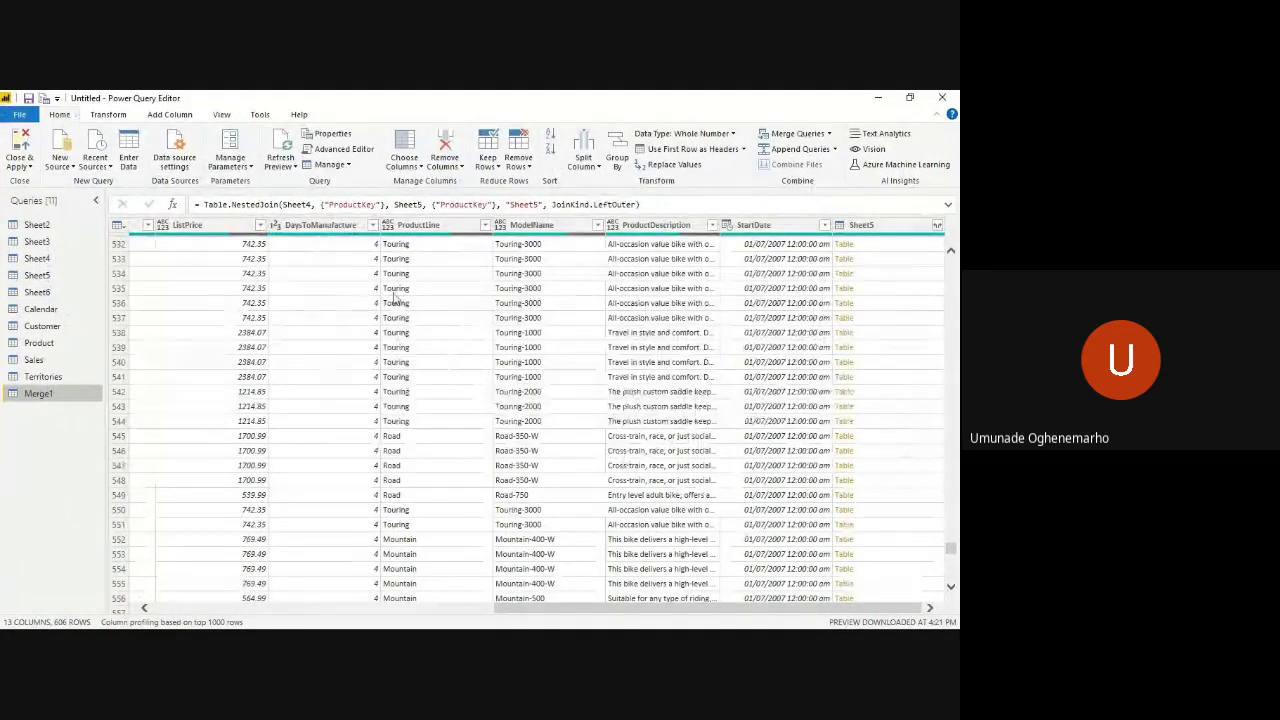
left_click(96, 201)
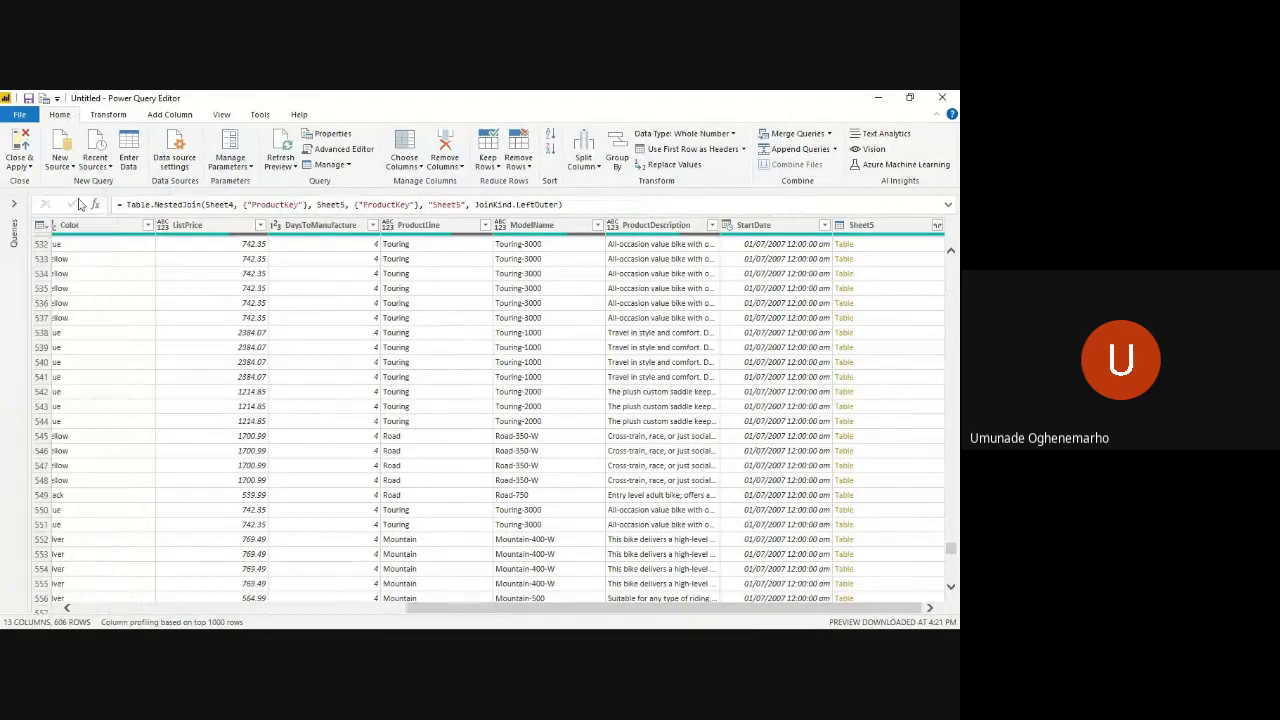
left_click(15, 209)
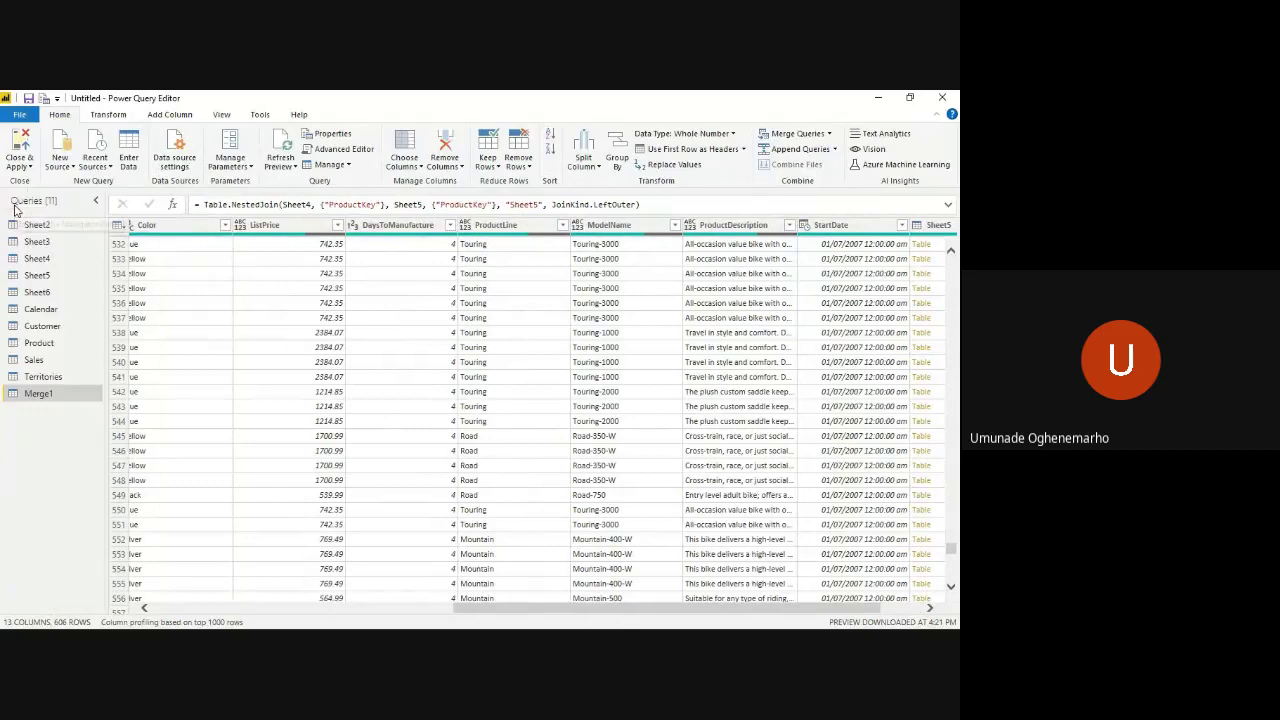
- Move the Power Query Editor window off the report canvas and bring it back maximized on the merged query
double_click(575, 110)
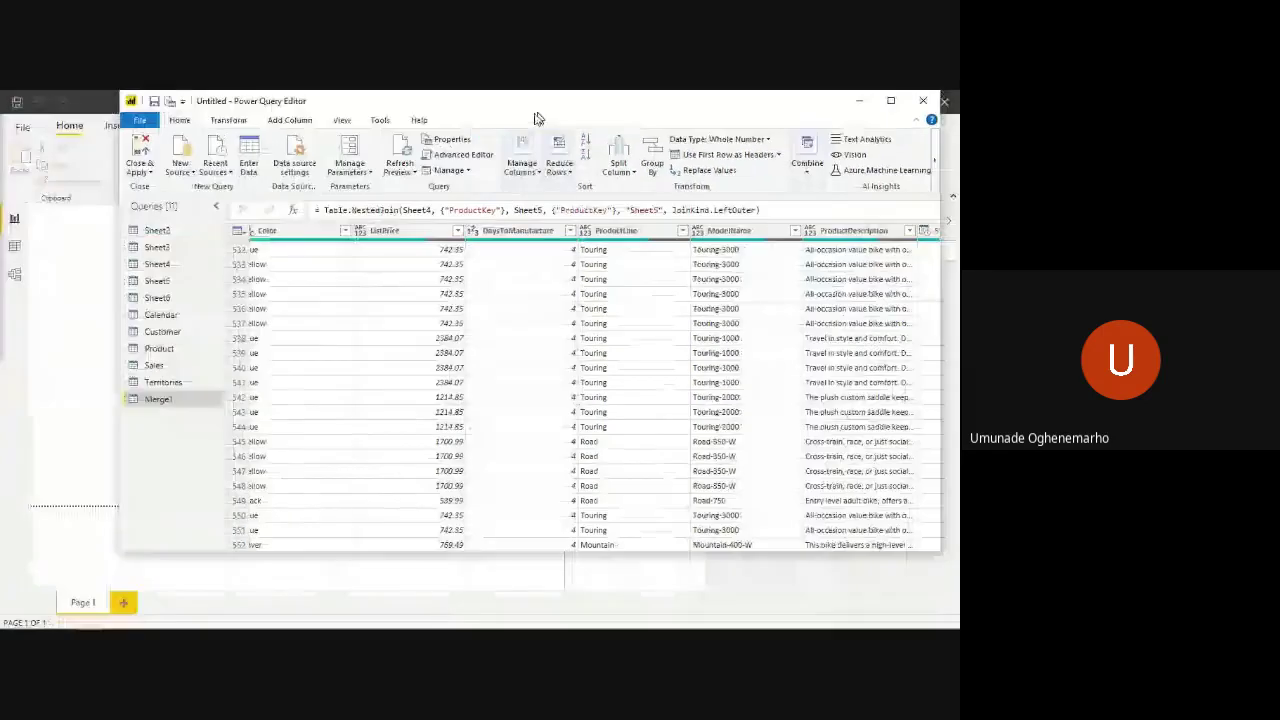
left_click_drag(535, 119, 0, 200)
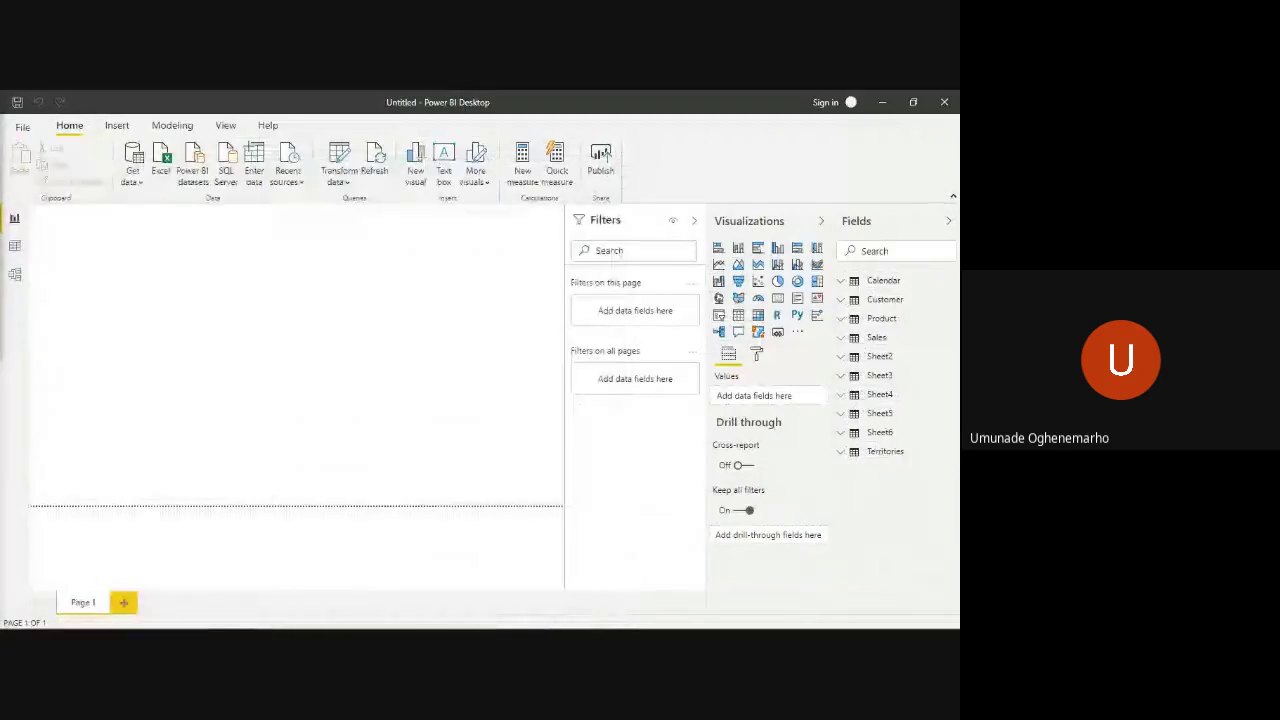
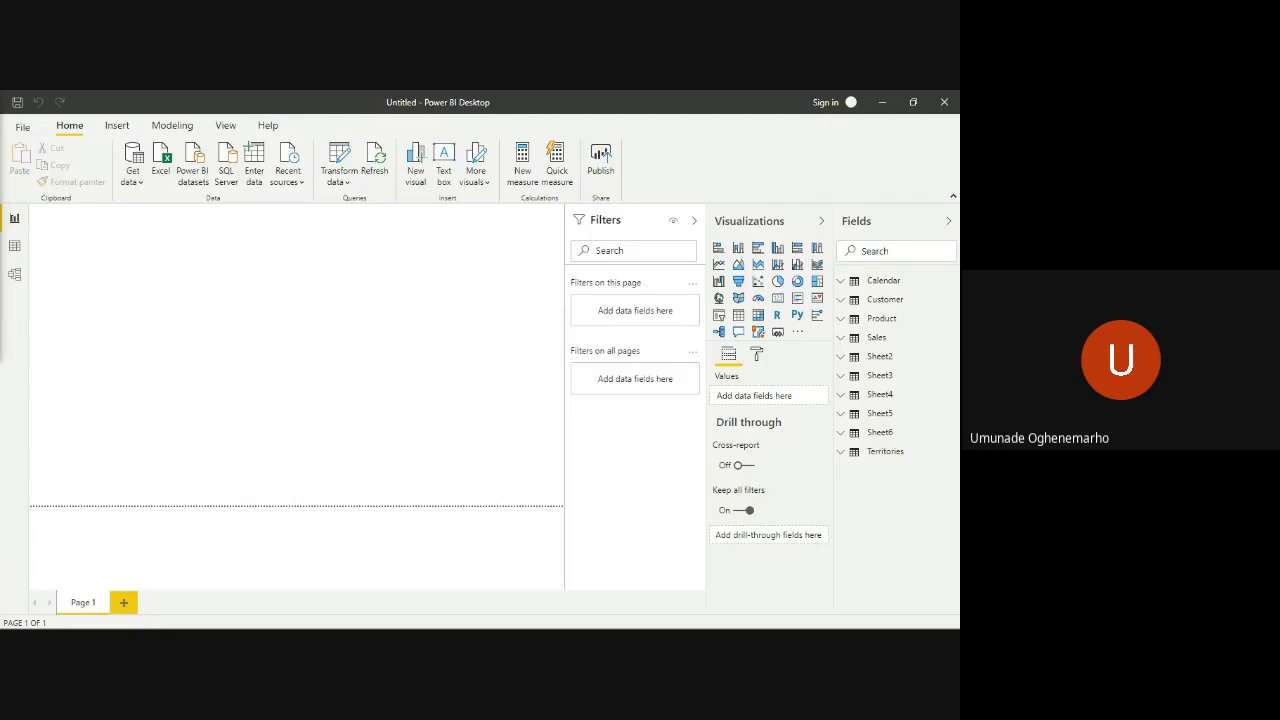
left_click_drag(0, 92, 352, 197)
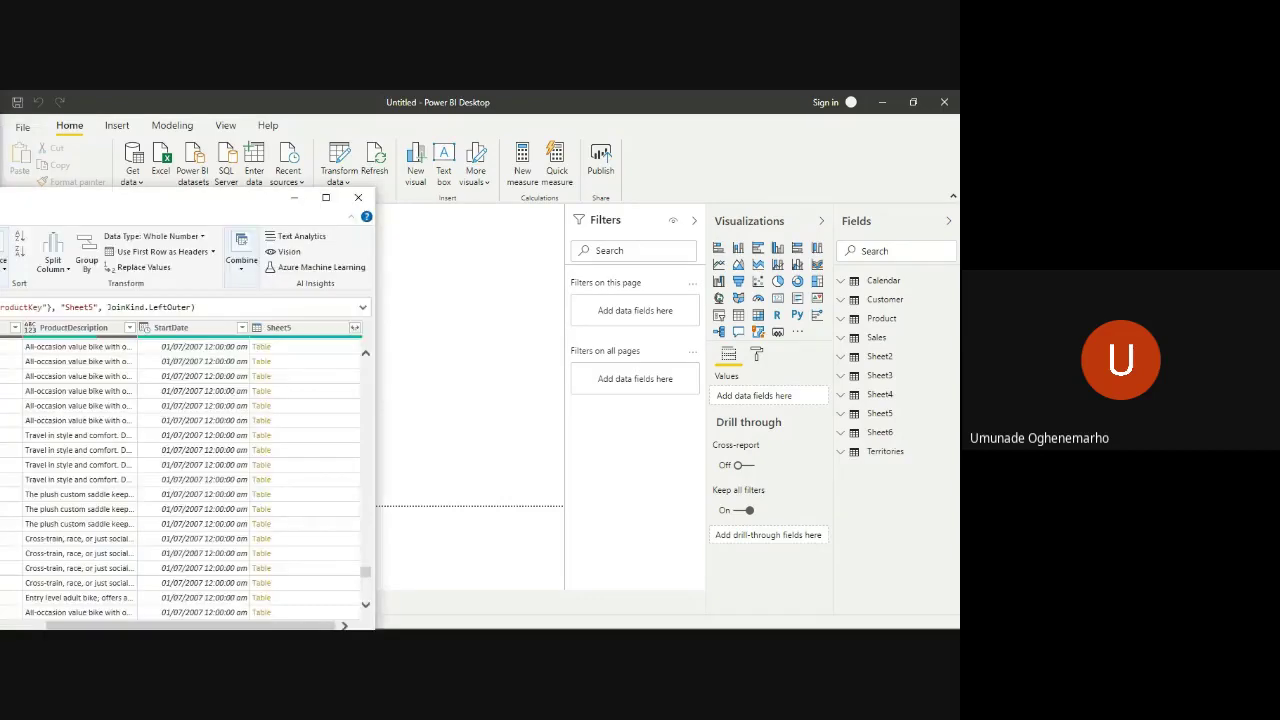
left_click_drag(2, 197, 560, 92)
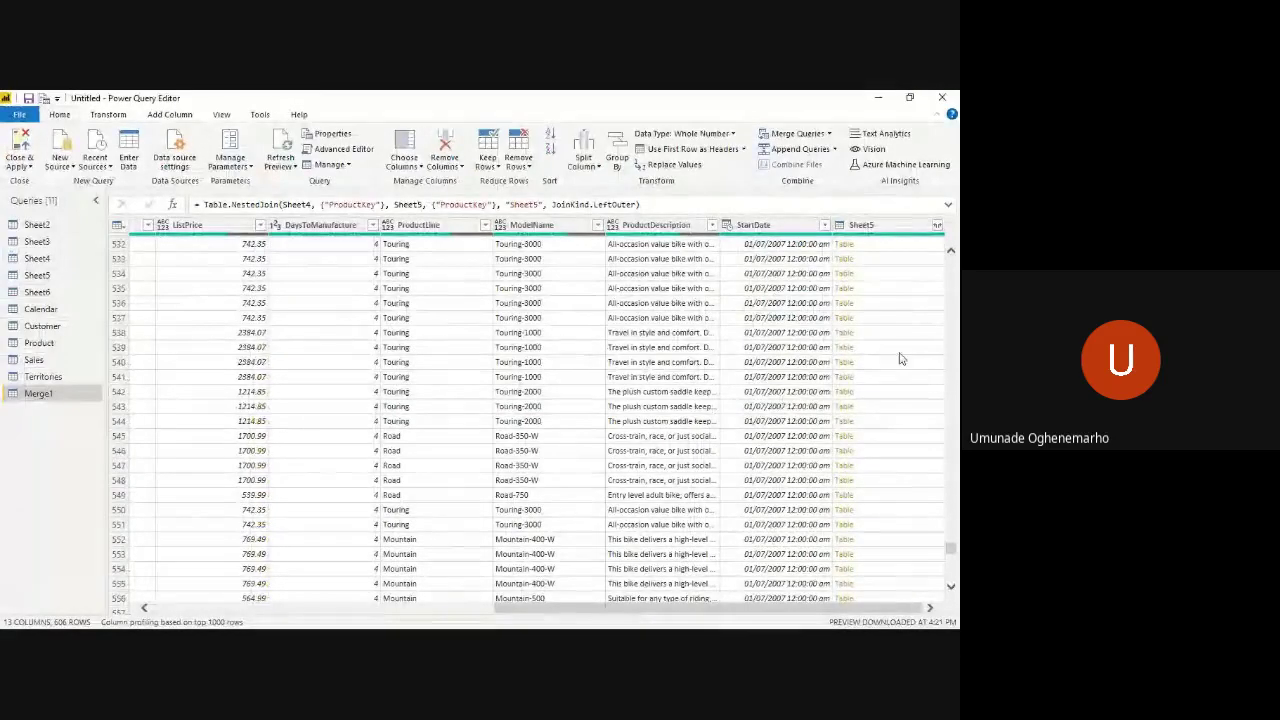
scroll(758, 350, "up", 10)
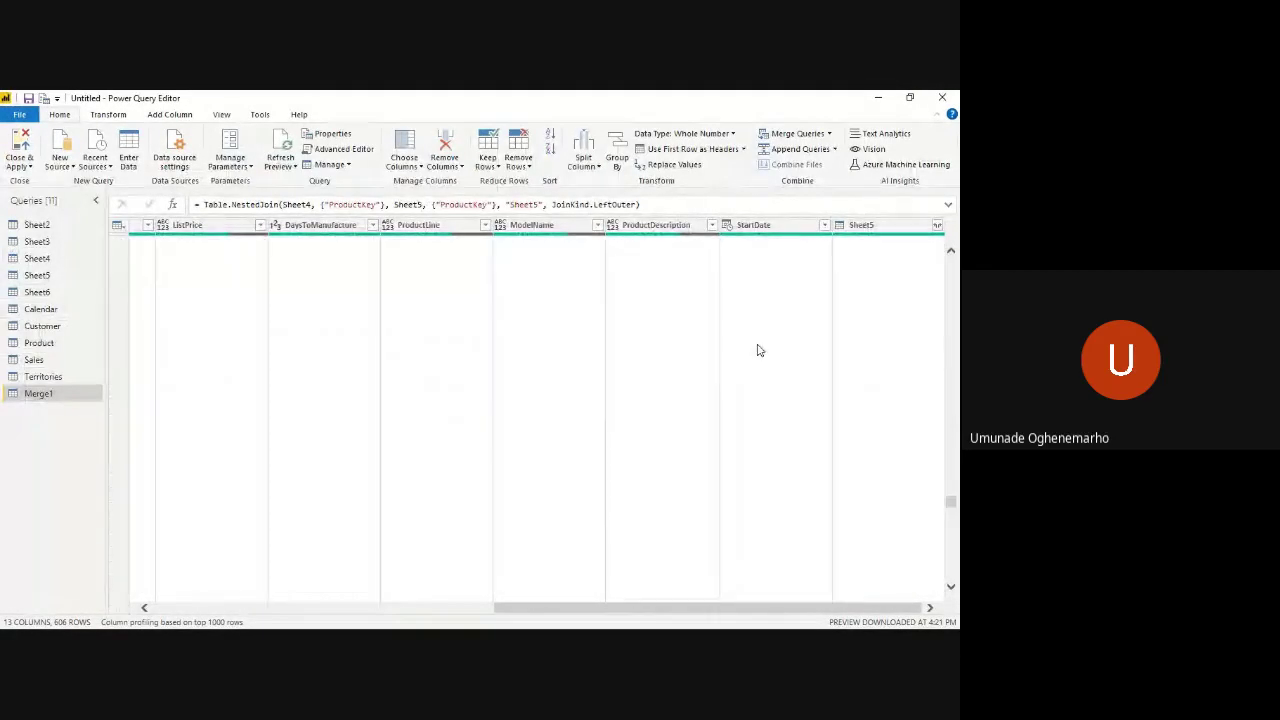
- Review the aggregate options for the nested Sheet5 column, then expand all its columns with the original column name as prefix
scroll(758, 350, "up", 15)
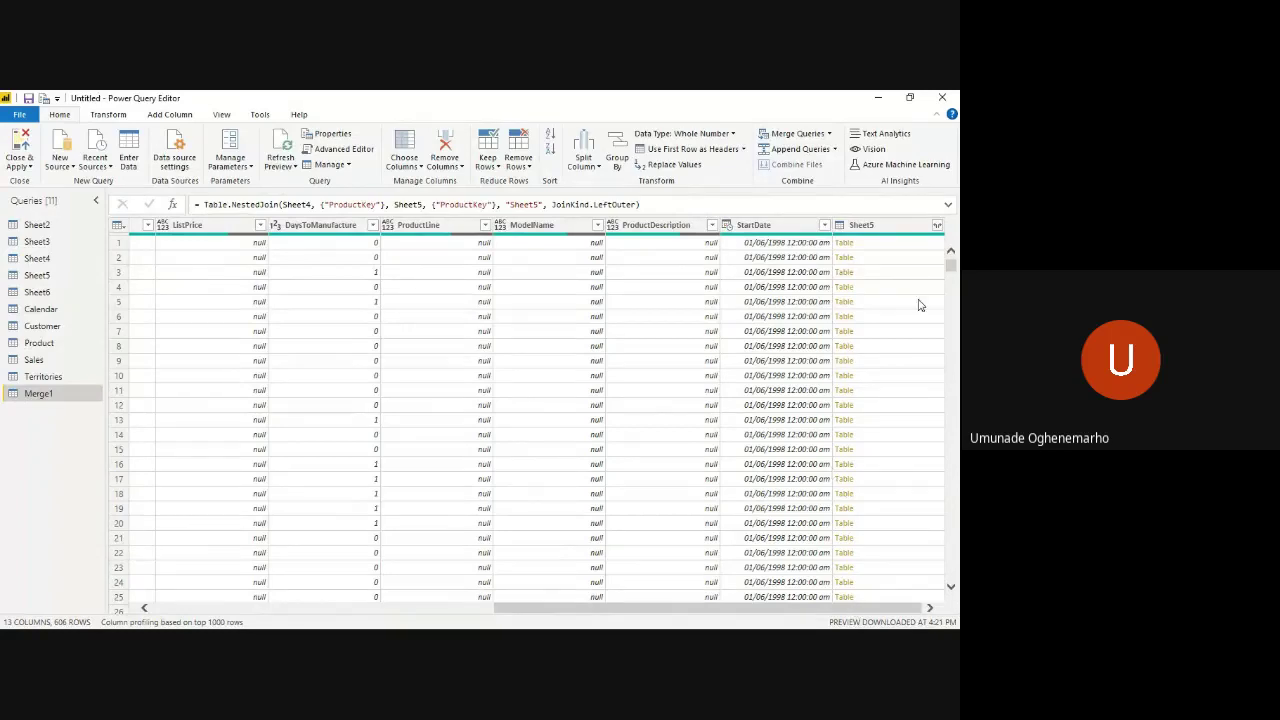
left_click(938, 228)
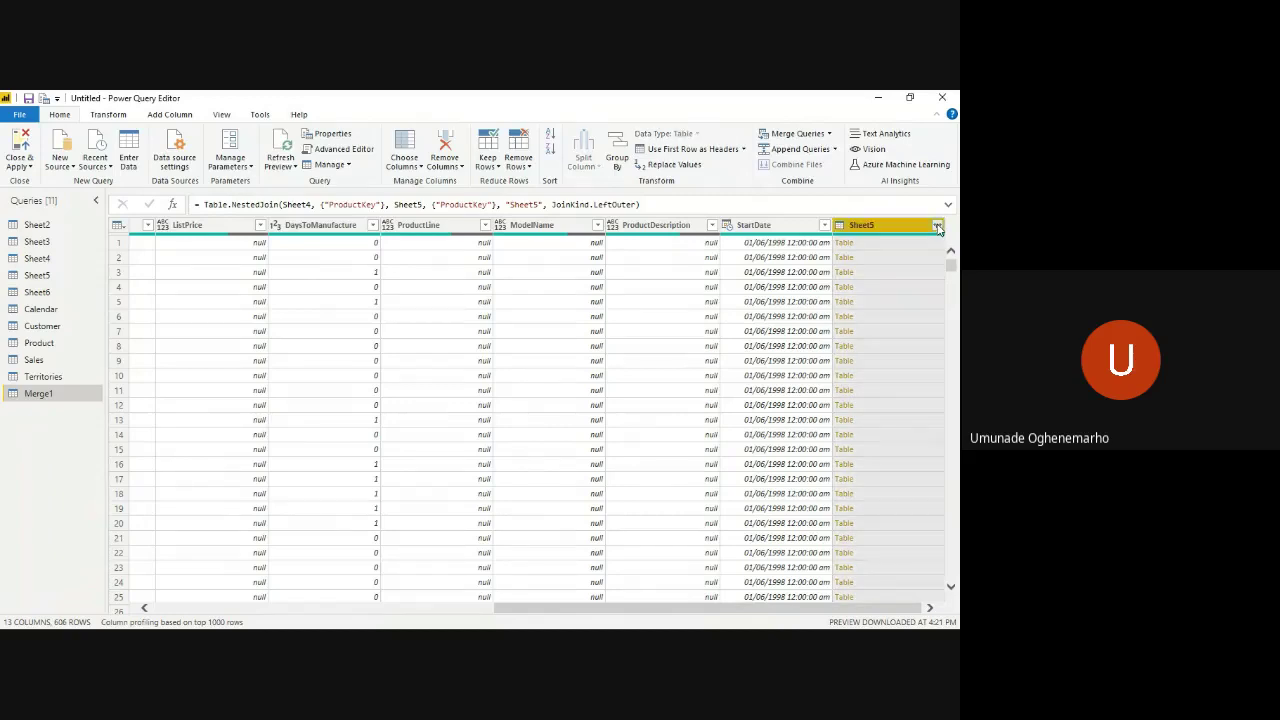
left_click(938, 228)
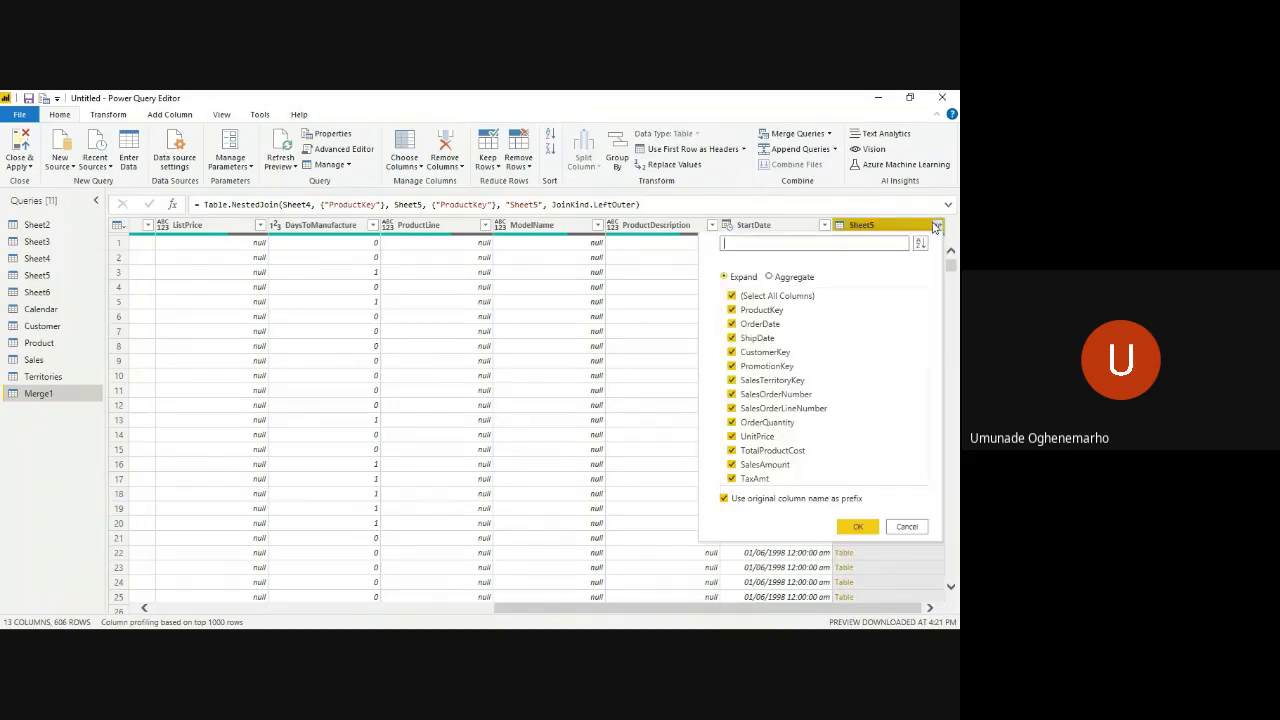
left_click(775, 281)
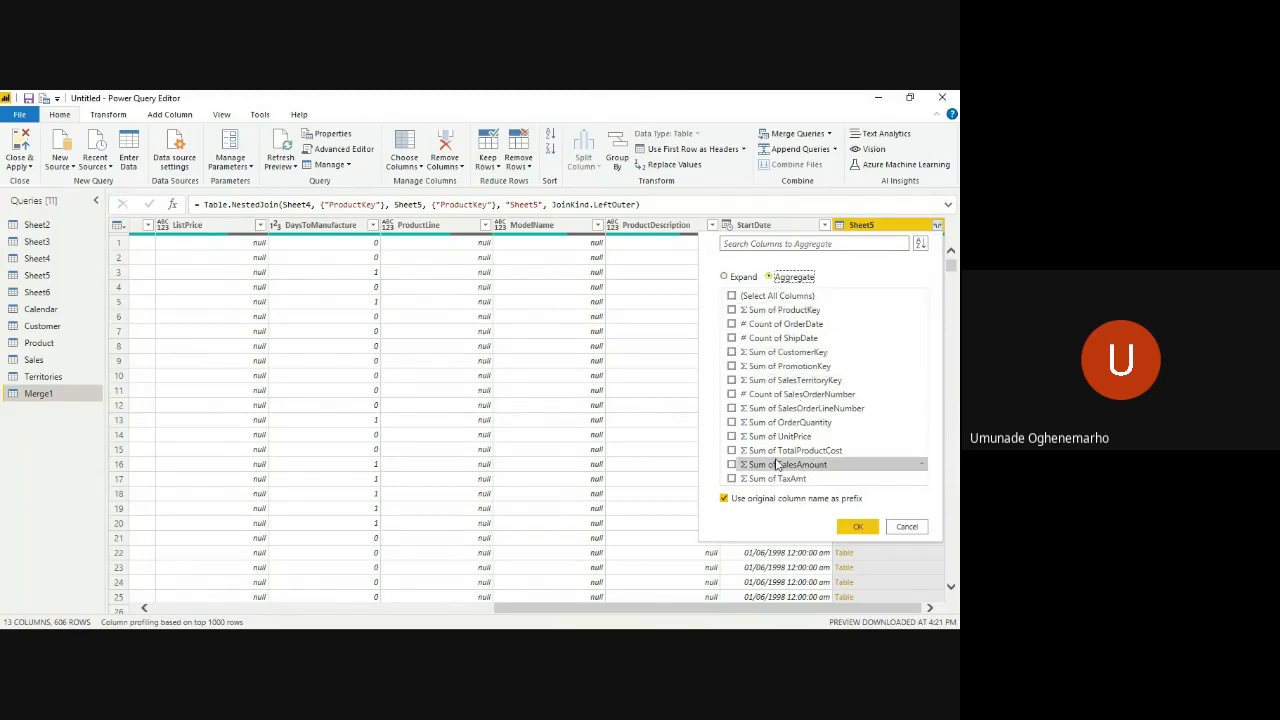
left_click(725, 277)
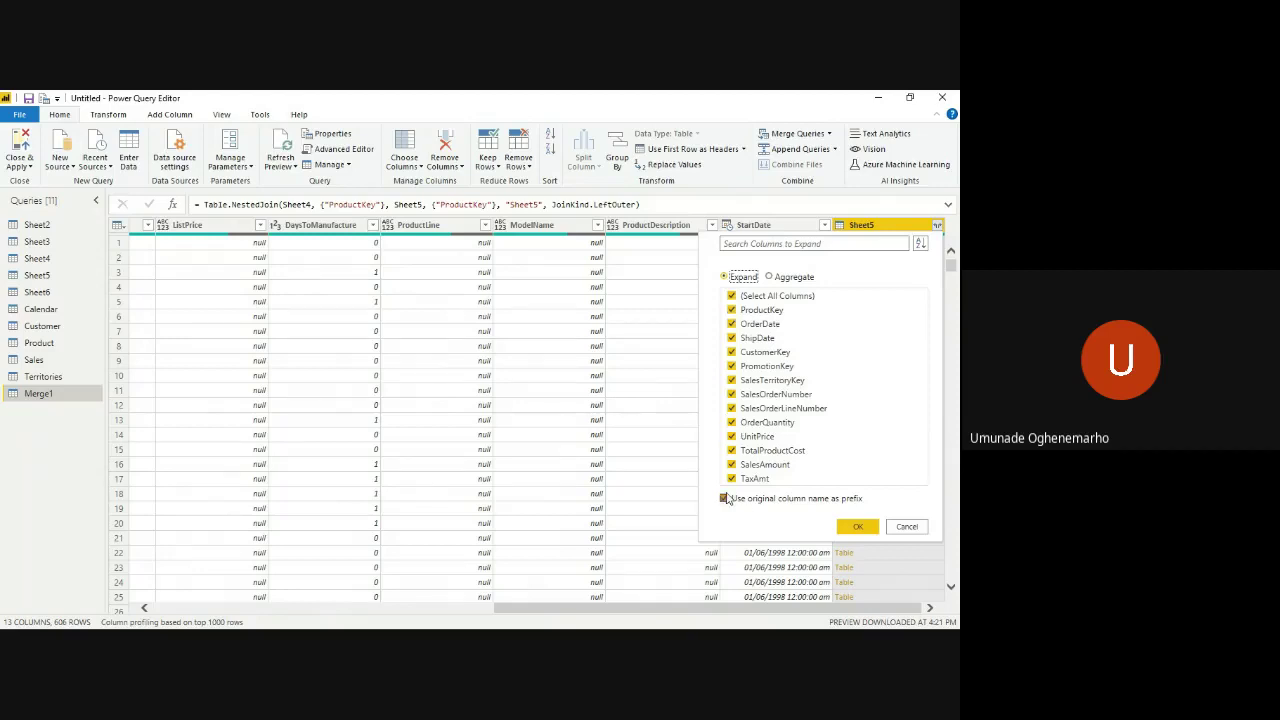
left_click(865, 530)
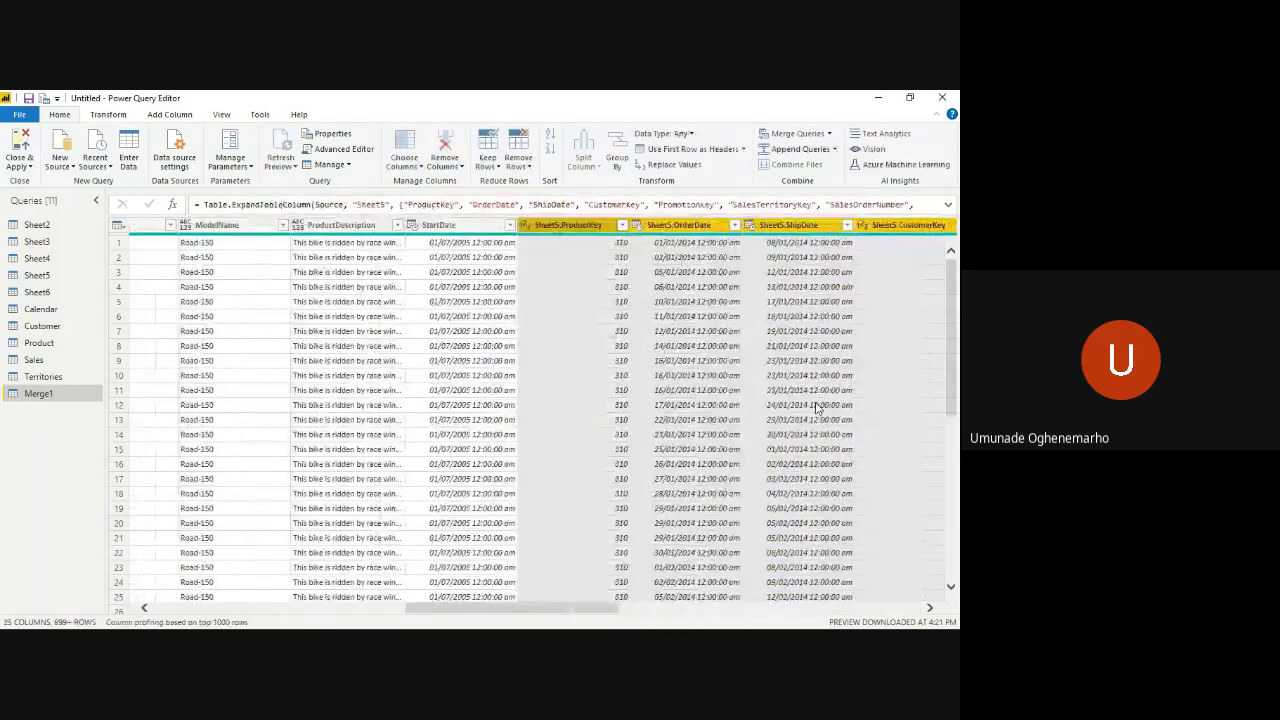
- Compare the expanded Merge1 query's product rows with the source tables Sheet4 and Sheet5
scroll(341, 332, "left", 8)
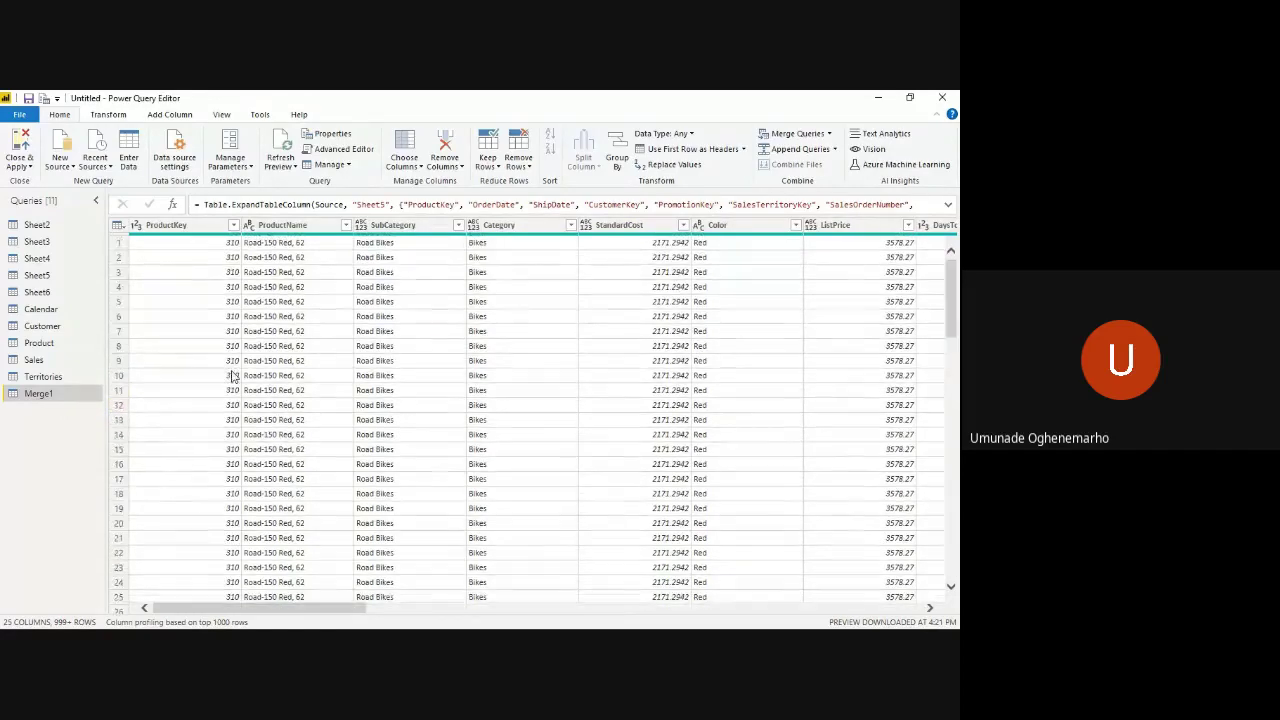
scroll(231, 375, "down", 20)
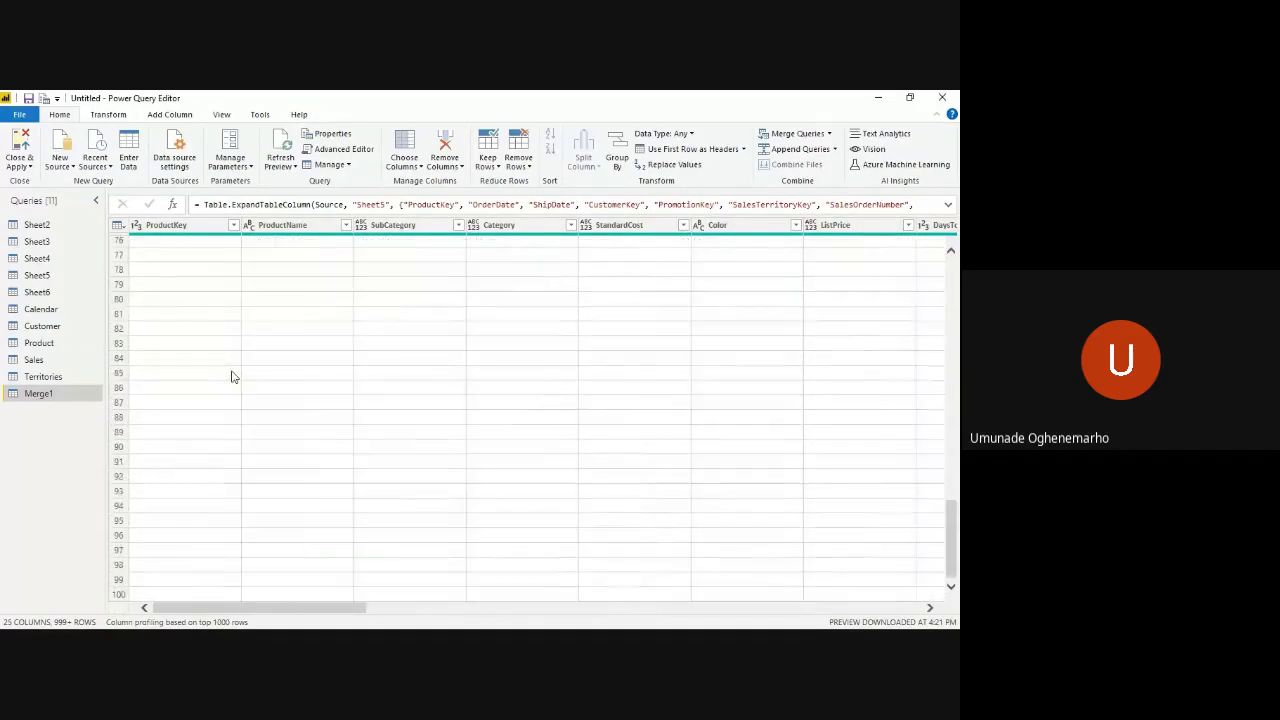
scroll(231, 375, "down", 15)
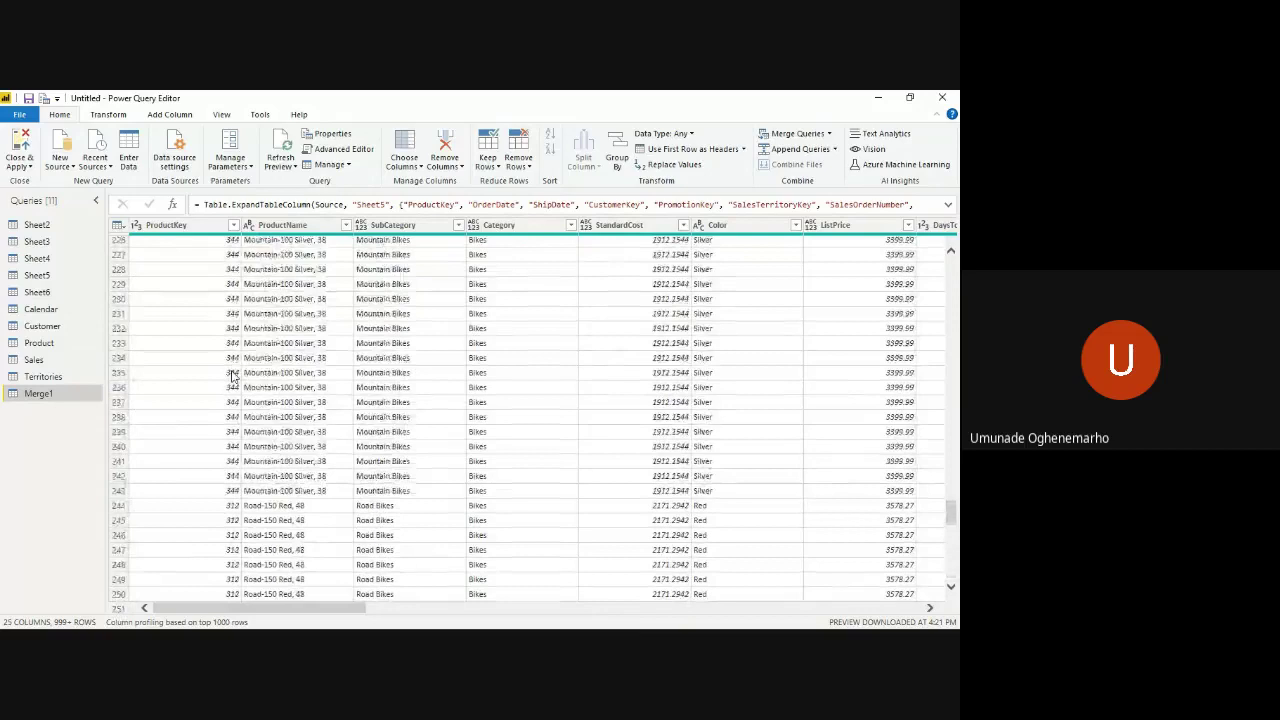
scroll(231, 375, "up", 20)
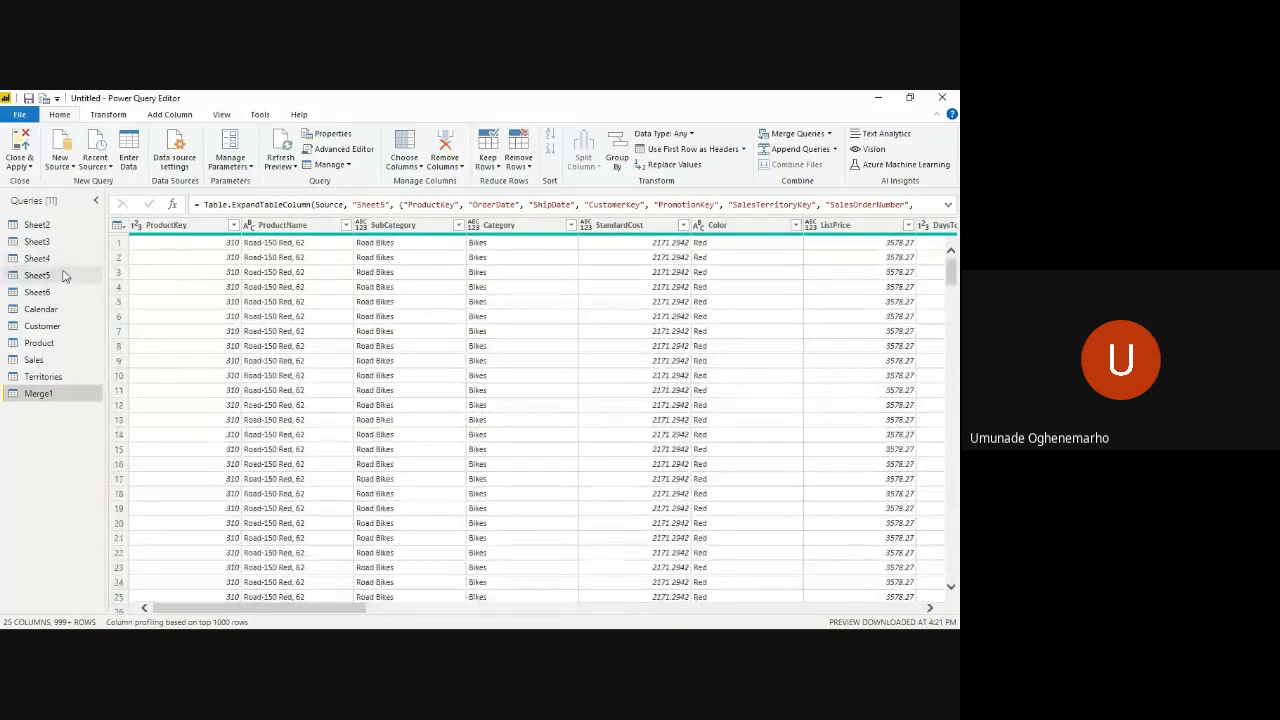
left_click(56, 257)
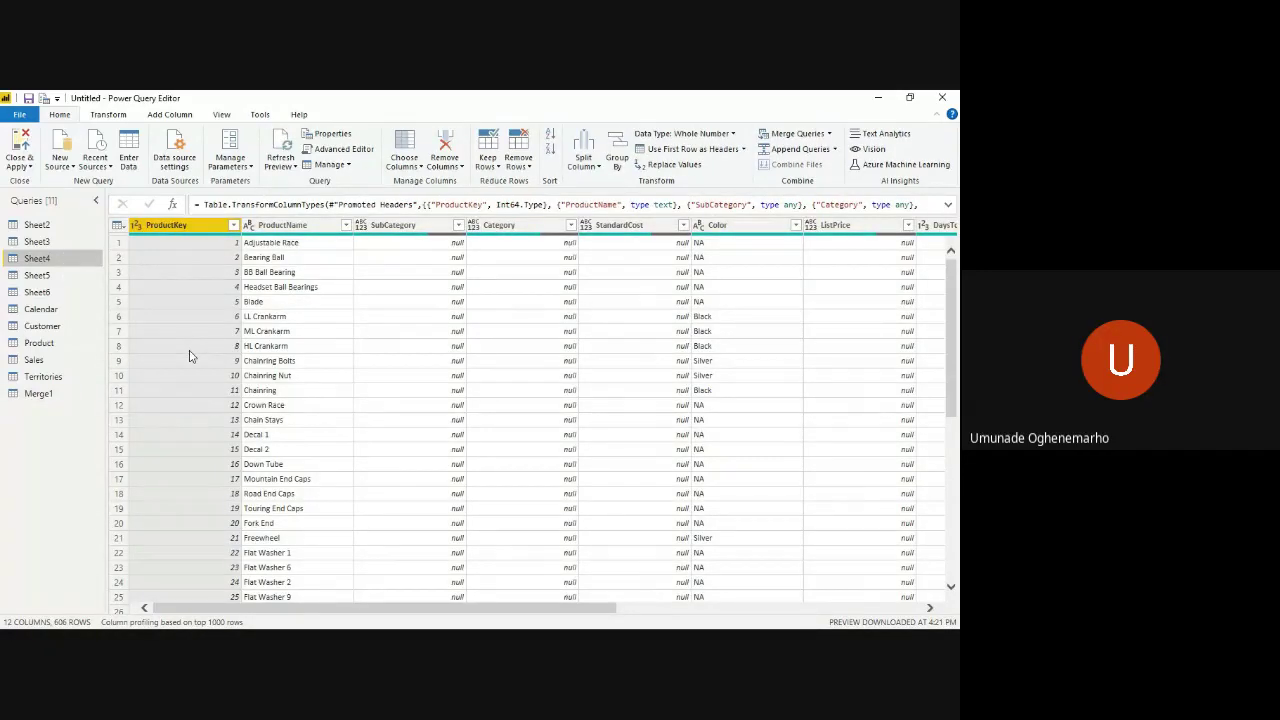
left_click(74, 277)
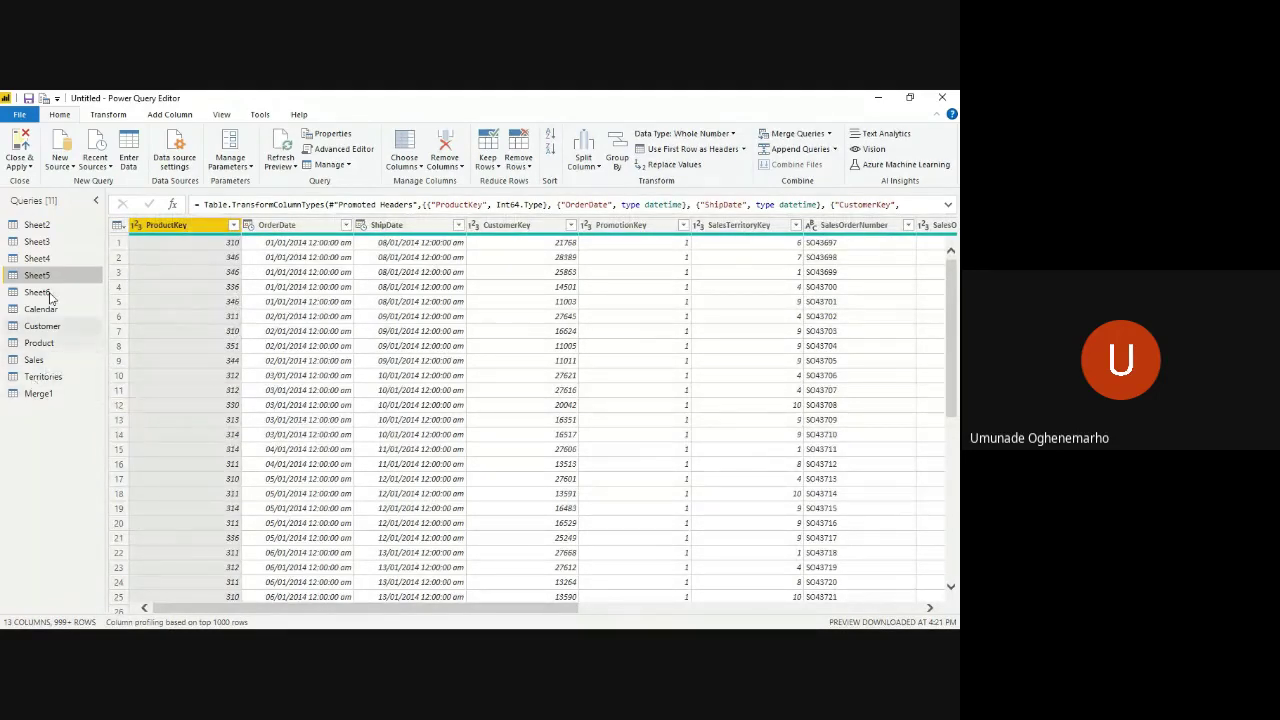
left_click(45, 259)
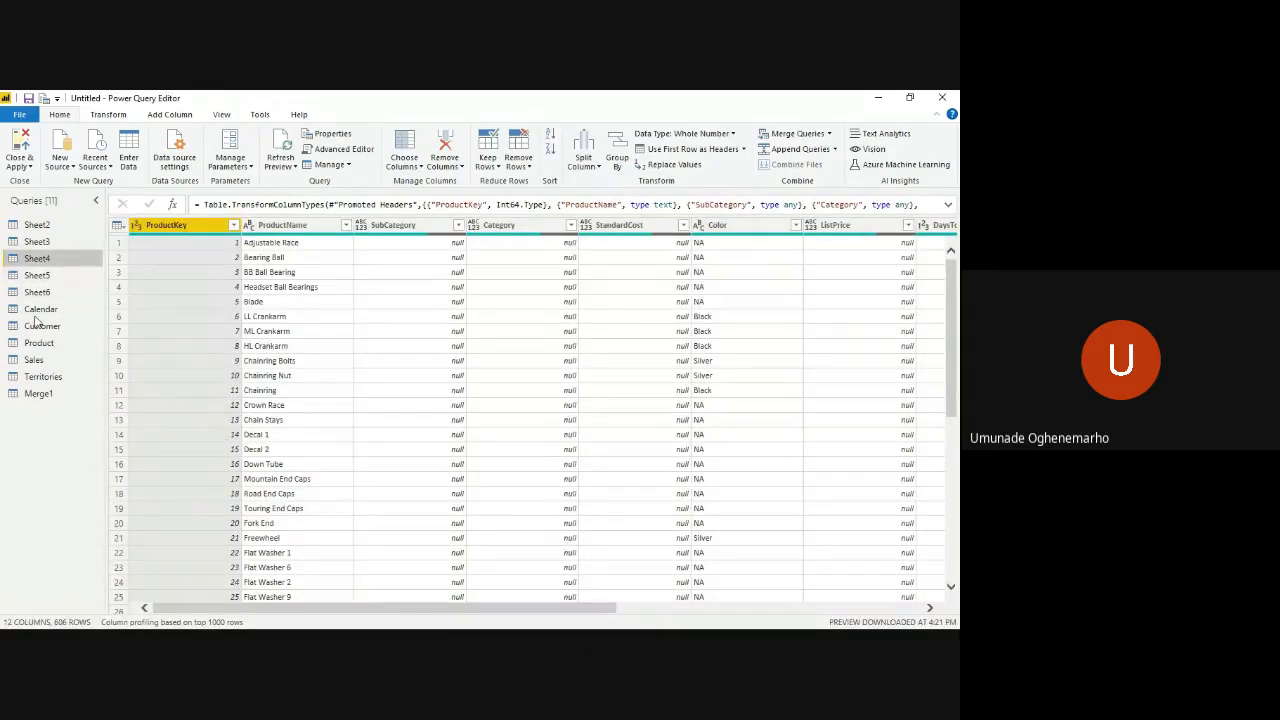
left_click(46, 399)
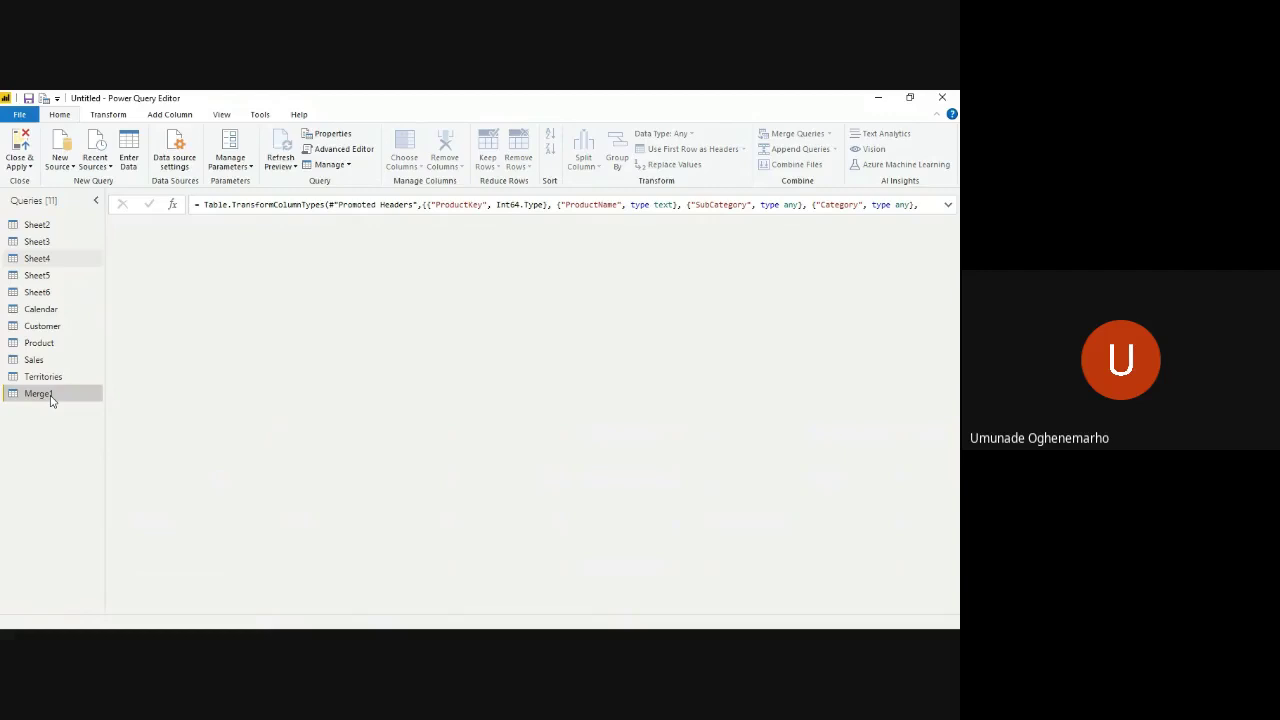
scroll(225, 503, "down", 20)
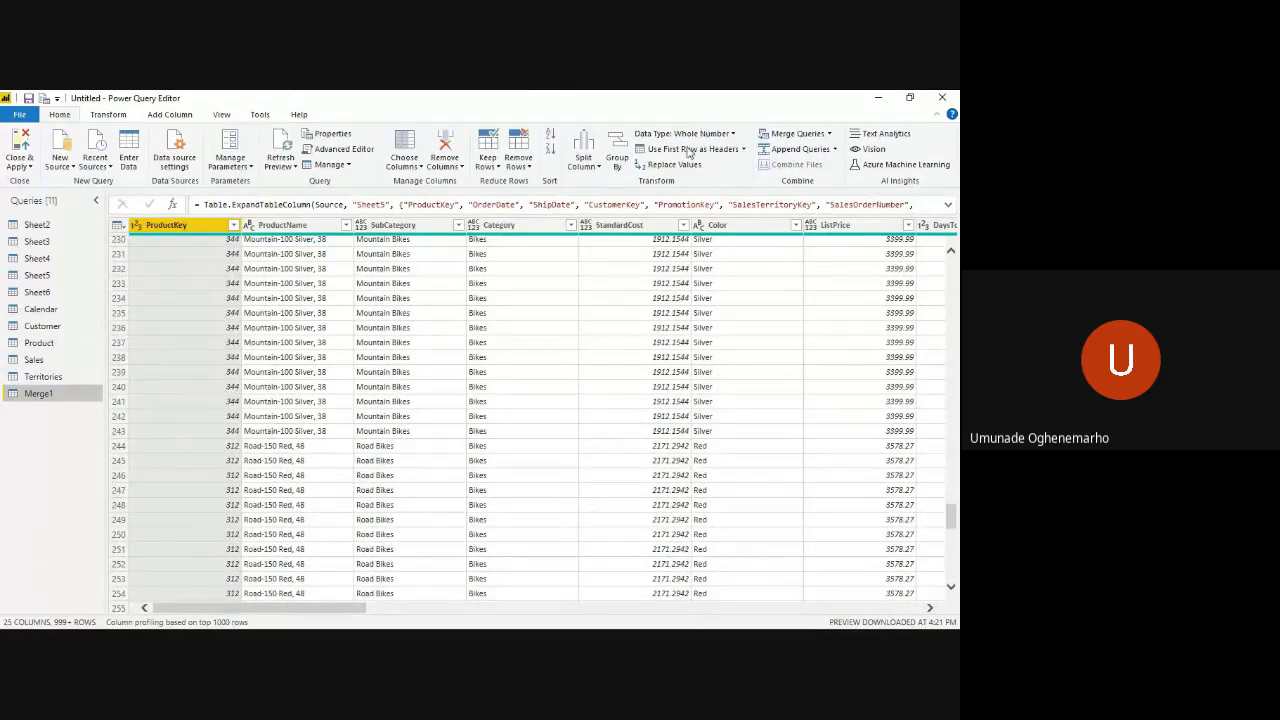
scroll(484, 272, "up", 20)
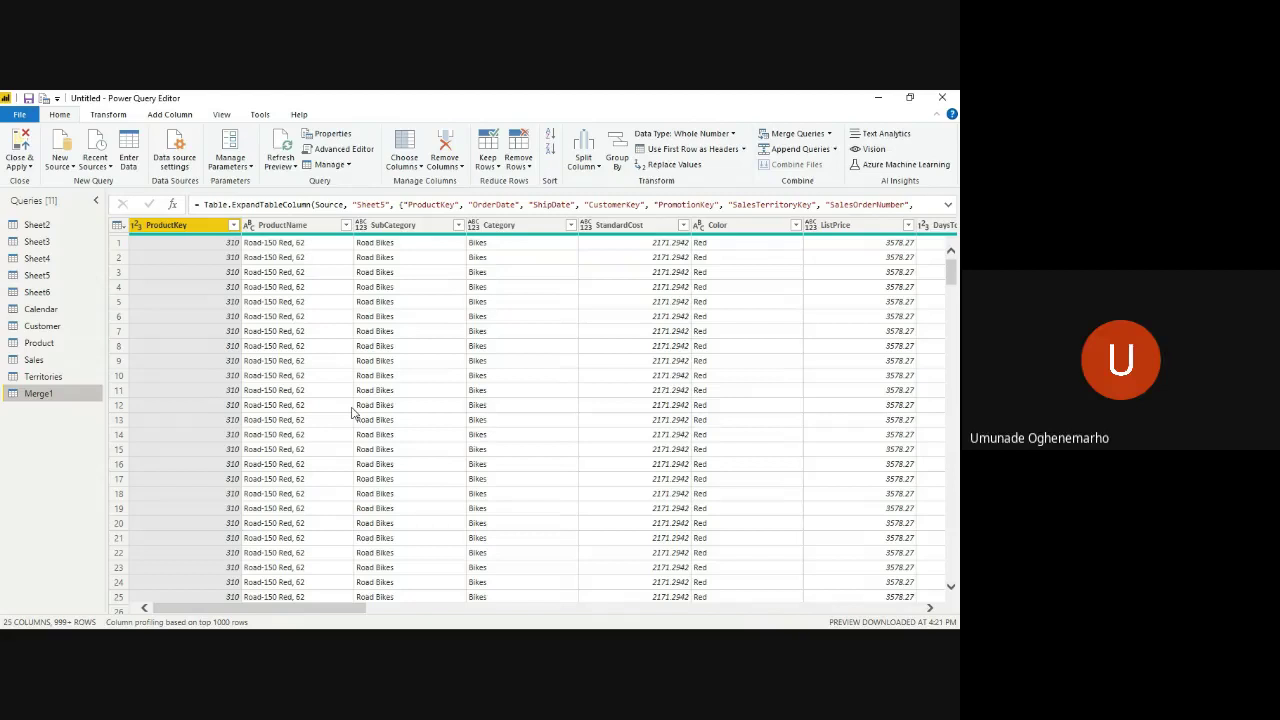
- Examine Merge1's columns from the product fields across to the expanded Sheet5 sales fields and return to ProductKey
scroll(352, 412, "right", 1)
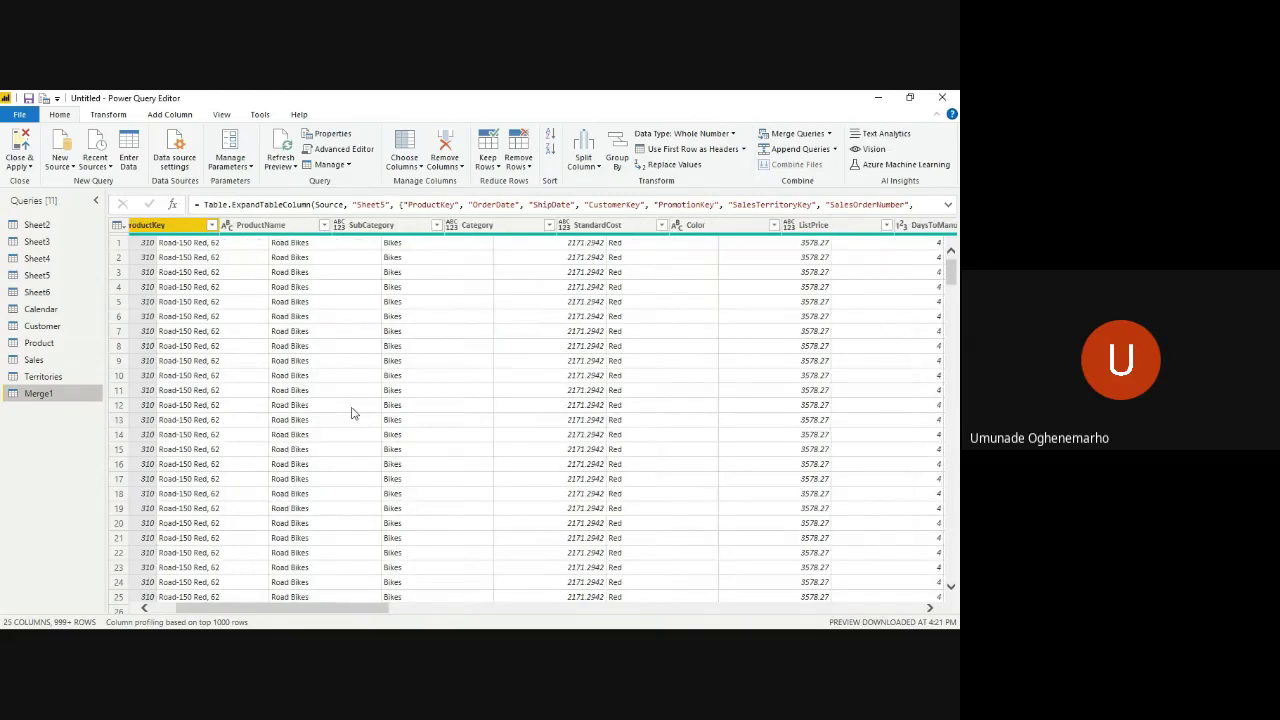
scroll(352, 412, "right", 4)
scroll(334, 408, "right", 2)
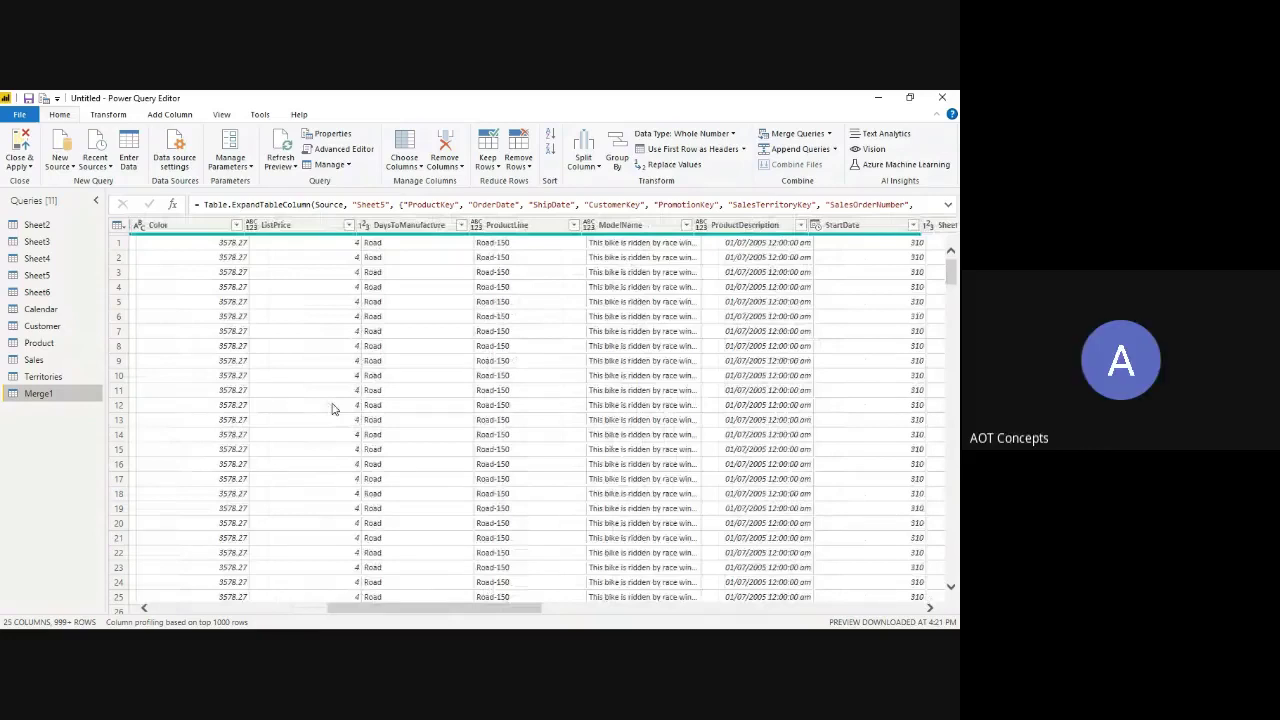
scroll(334, 408, "right", 8)
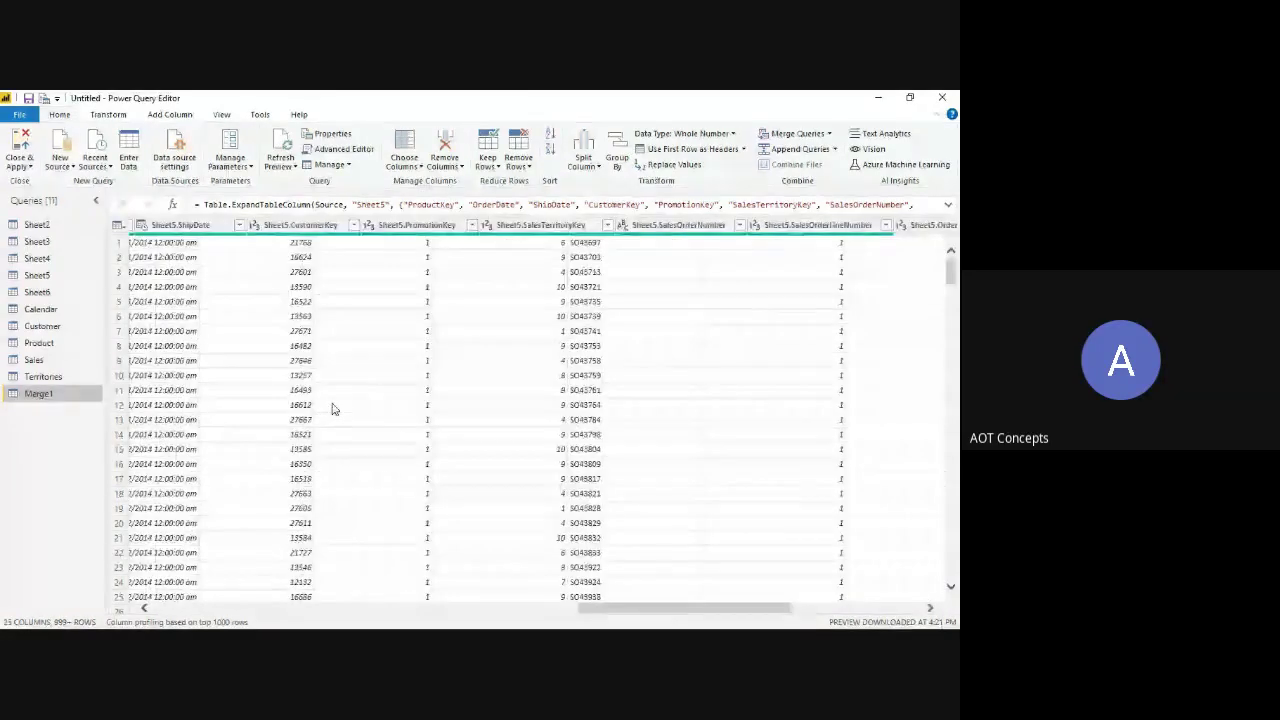
scroll(334, 408, "right", 1)
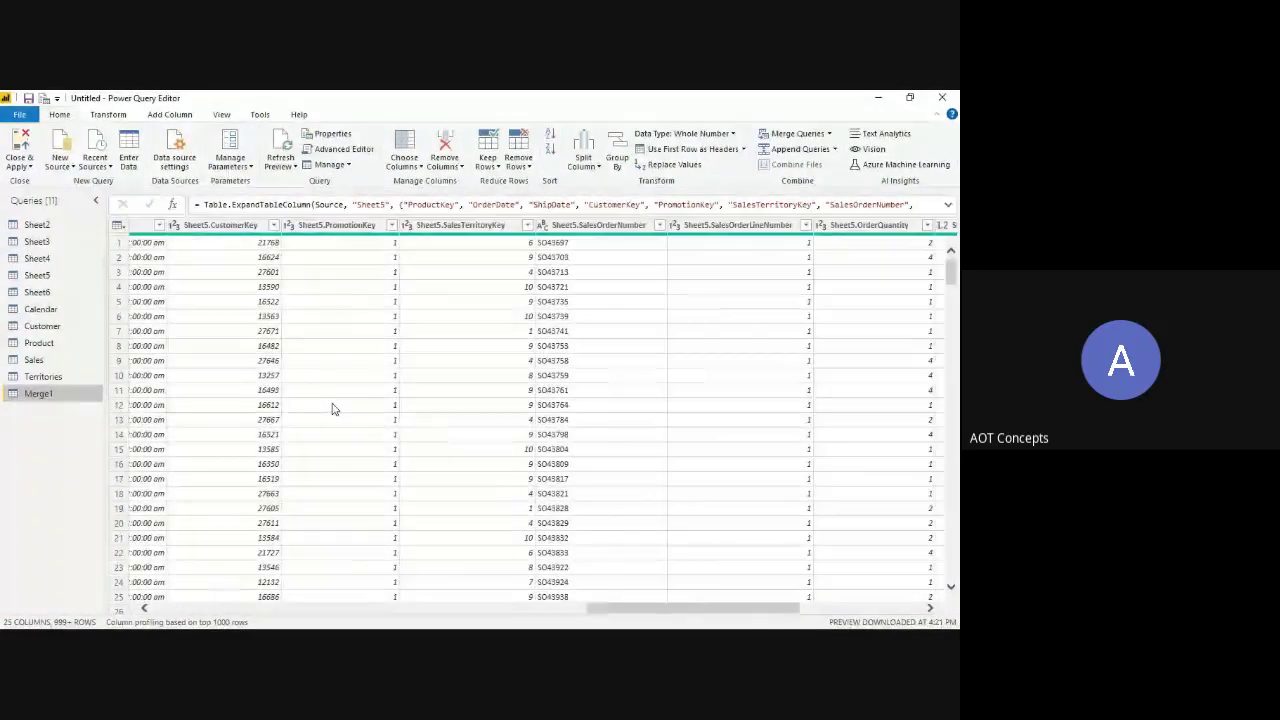
scroll(334, 408, "right", 1)
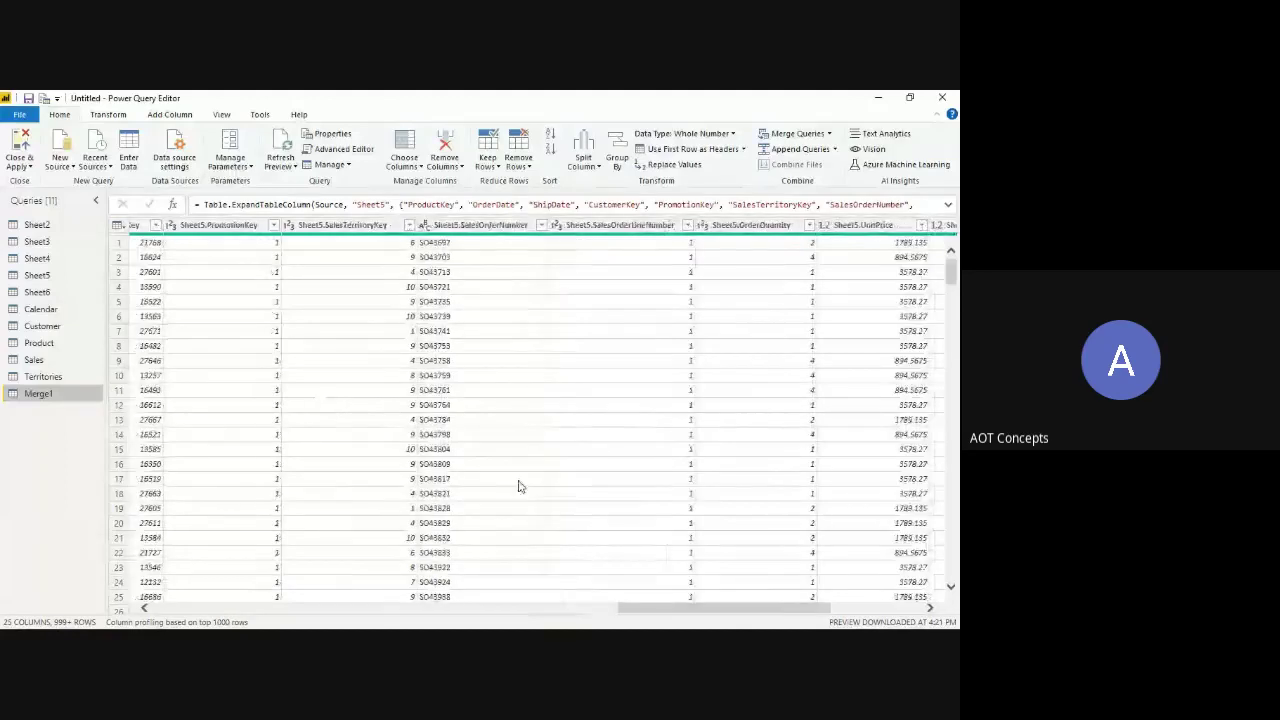
scroll(518, 487, "right", 2)
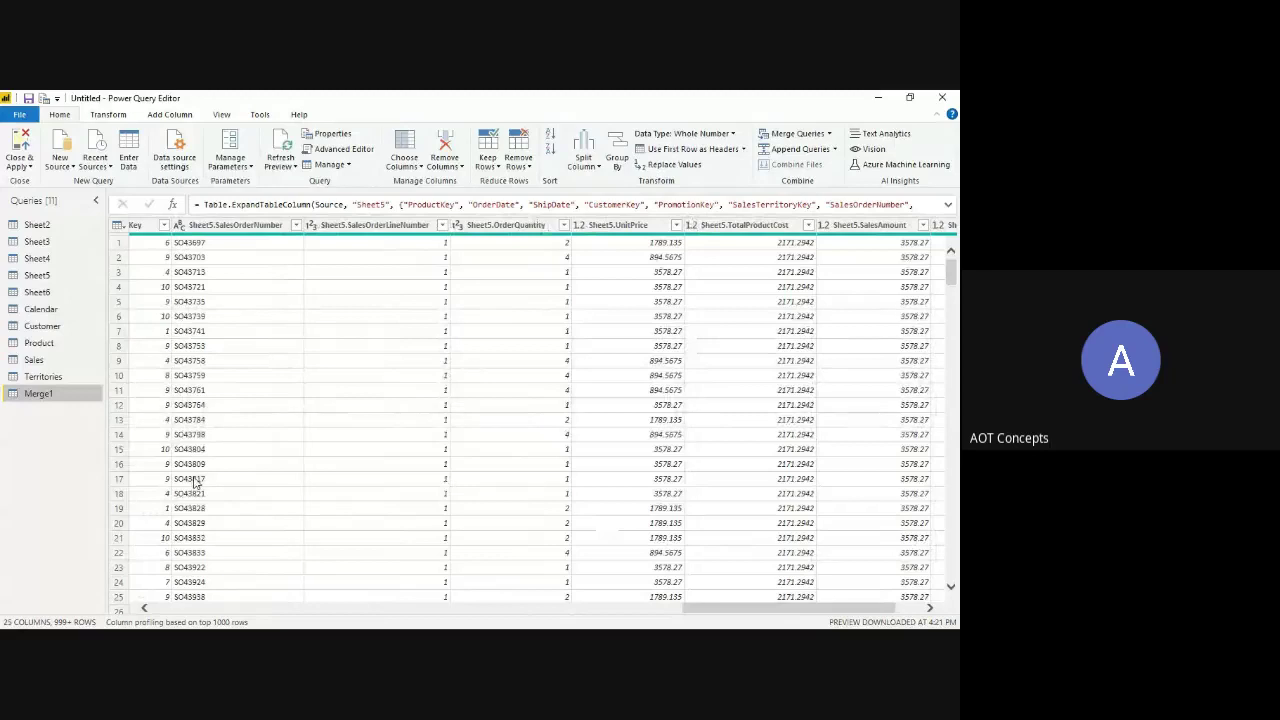
scroll(195, 483, "left", 2)
scroll(195, 483, "left", 5)
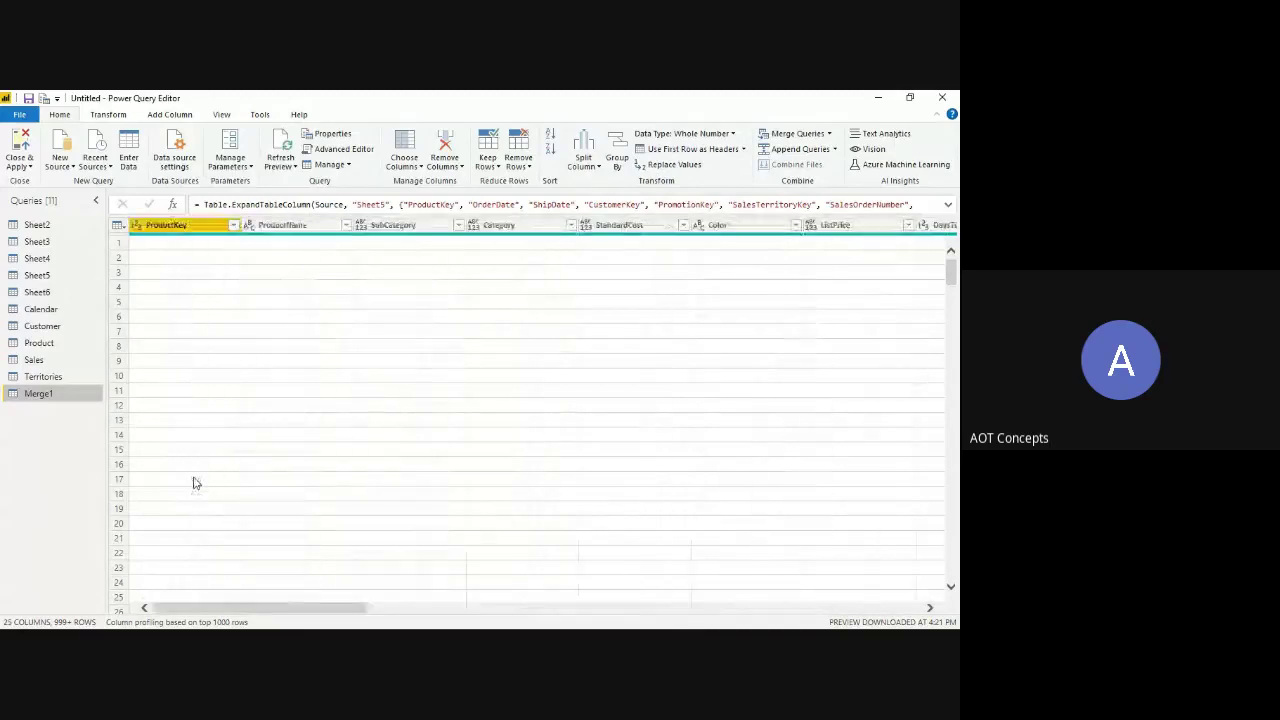
- Examine how ProductKey and ProductName values repeat down through the rows of the Merge1 query
scroll(195, 483, "down", 10)
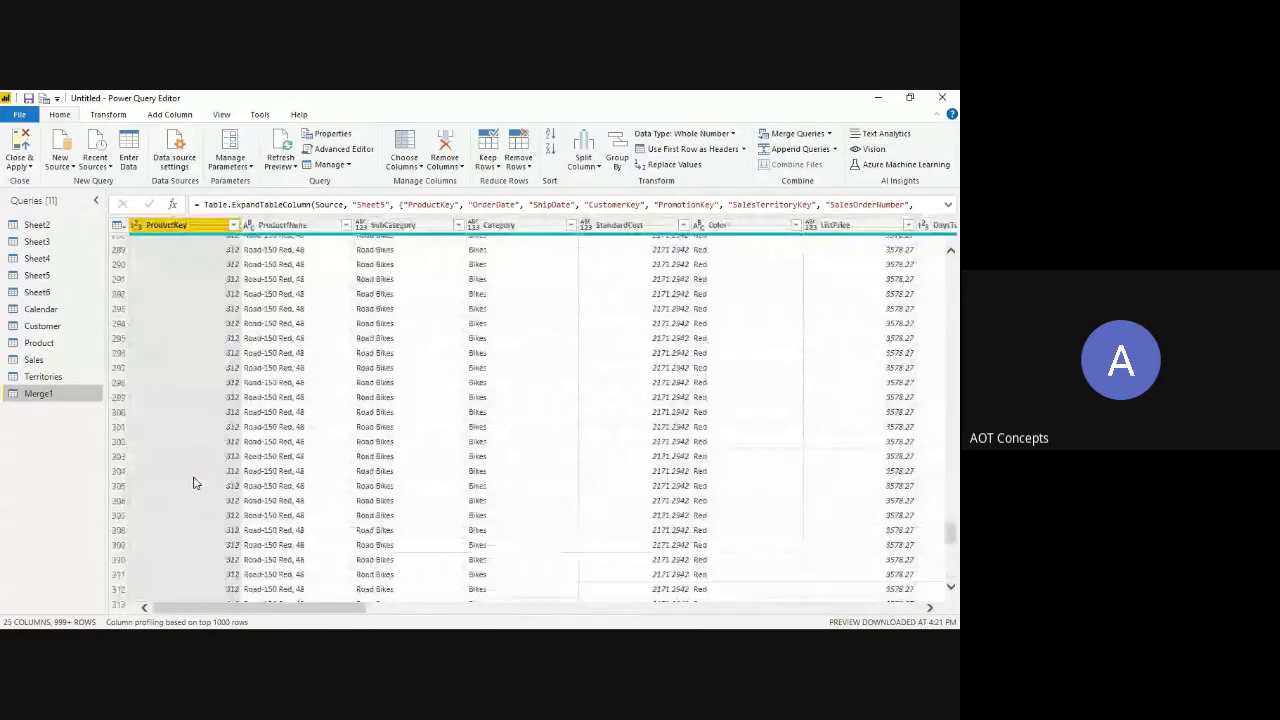
scroll(195, 483, "down", 4)
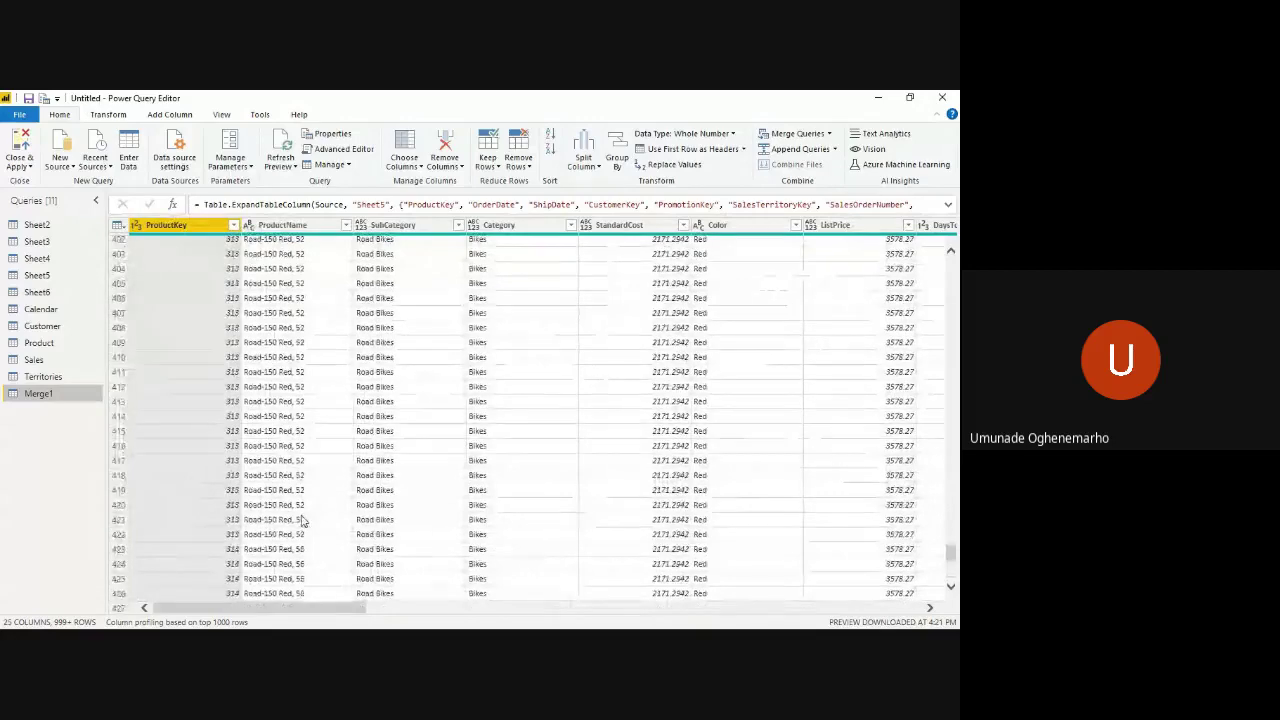
scroll(302, 521, "down", 20)
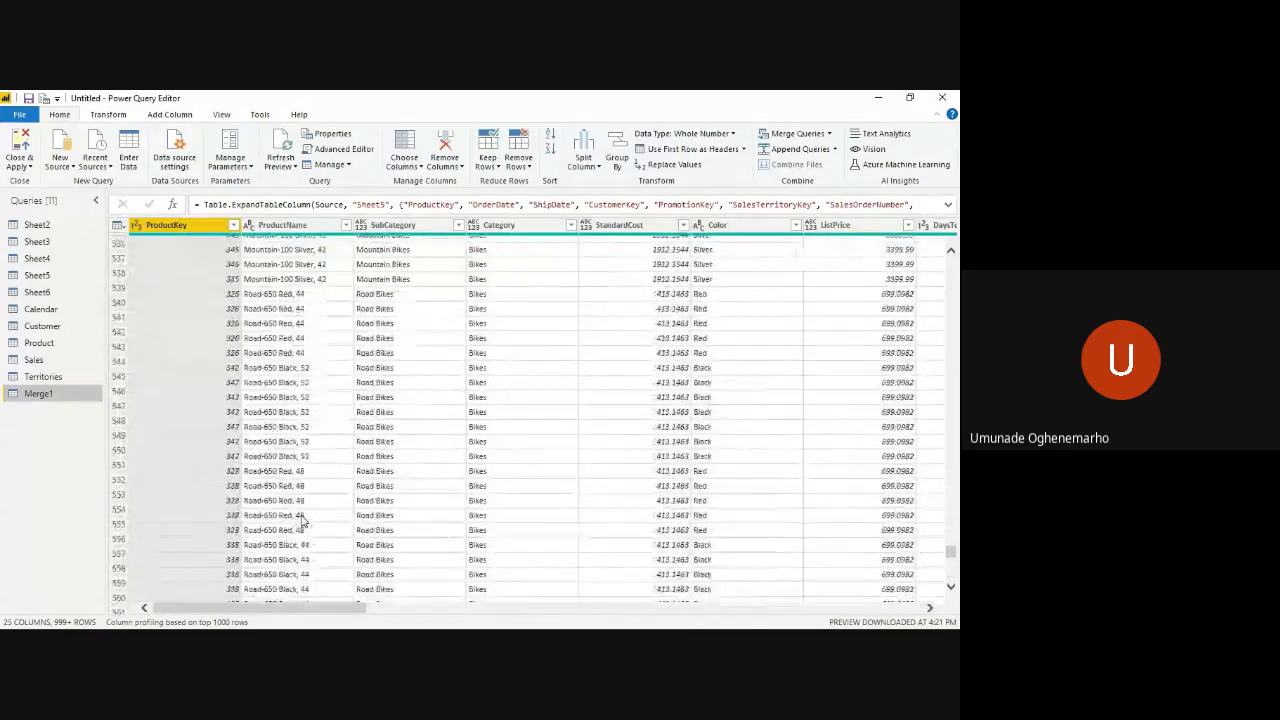
scroll(302, 521, "down", 20)
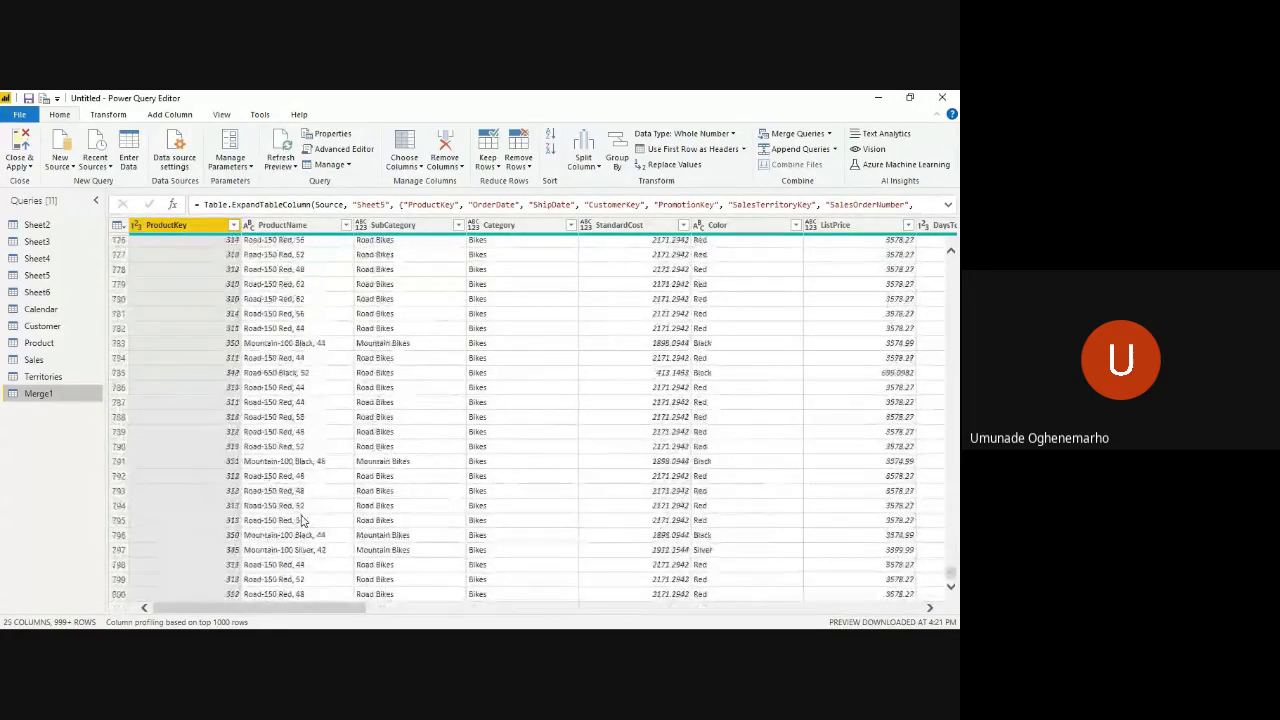
scroll(302, 521, "down", 14)
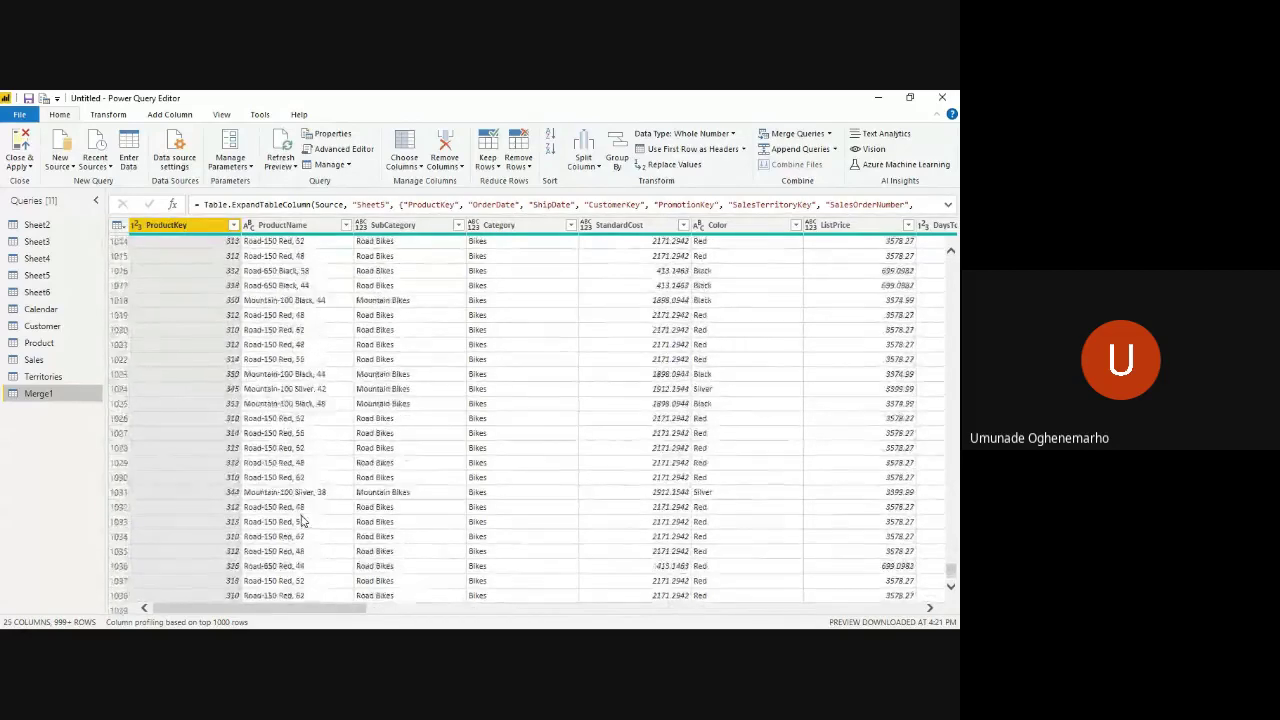
scroll(303, 521, "down", 6)
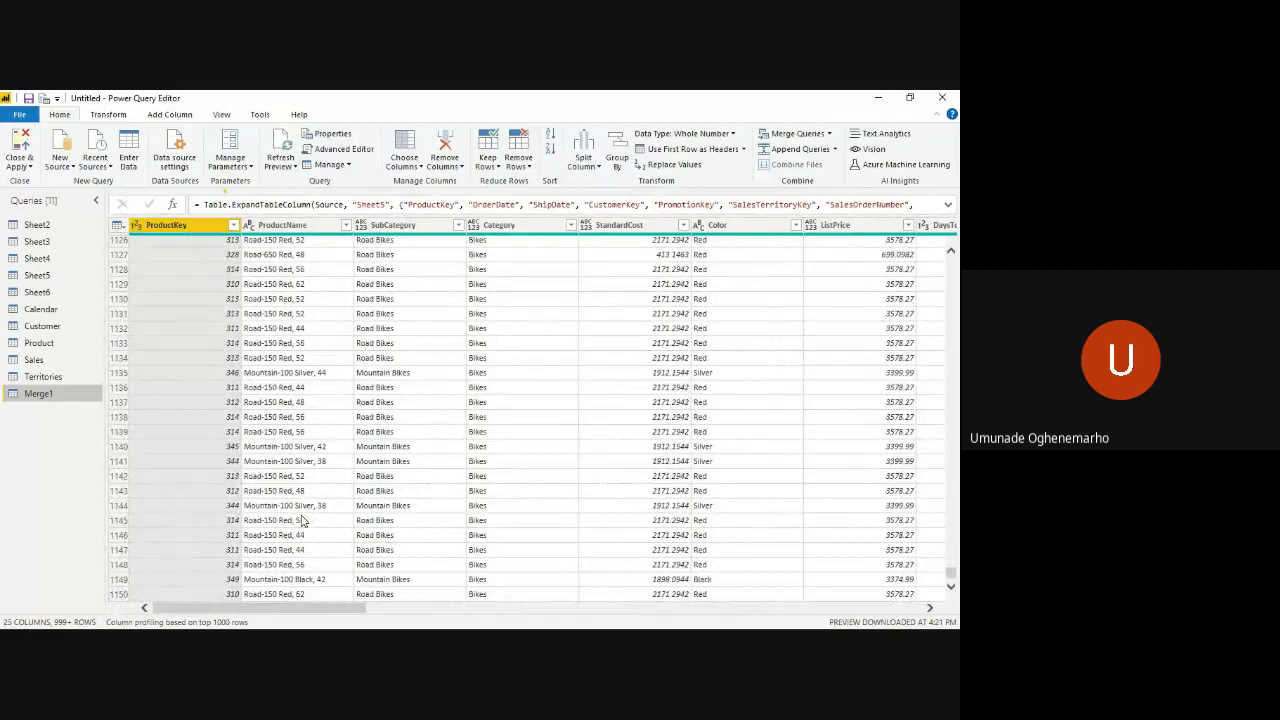
scroll(302, 521, "down", 5)
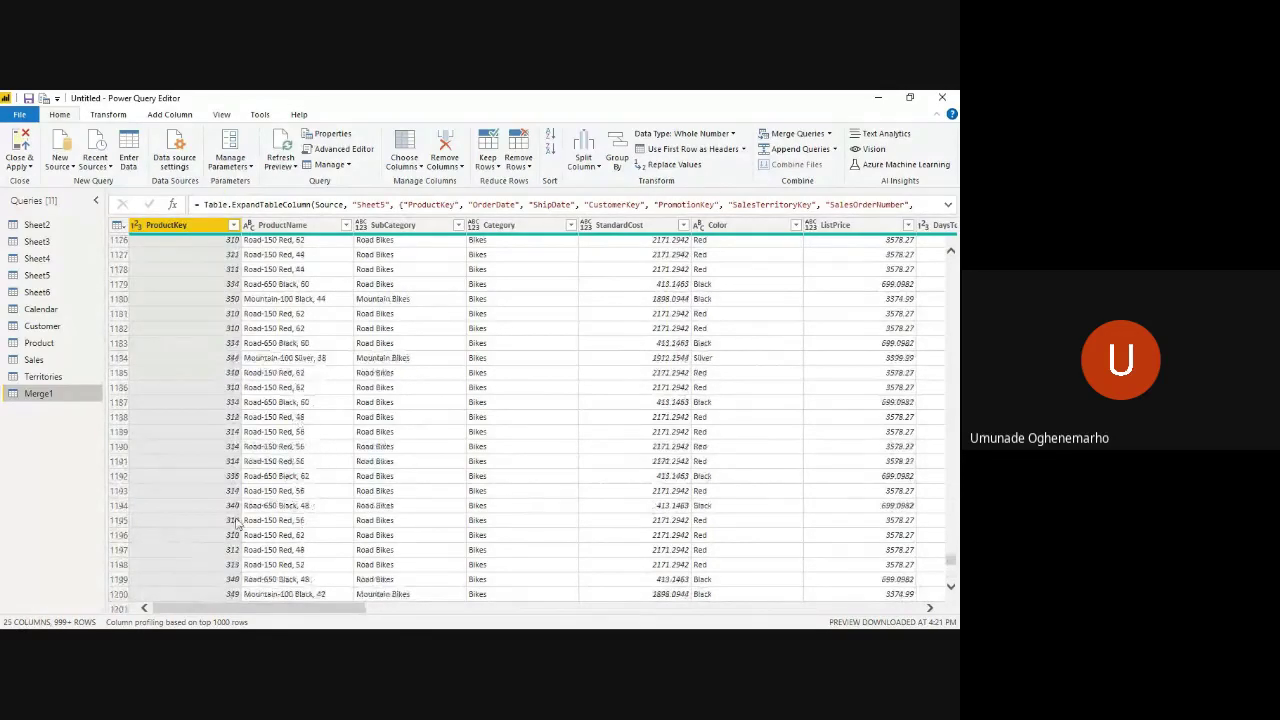
scroll(290, 537, "down", 1)
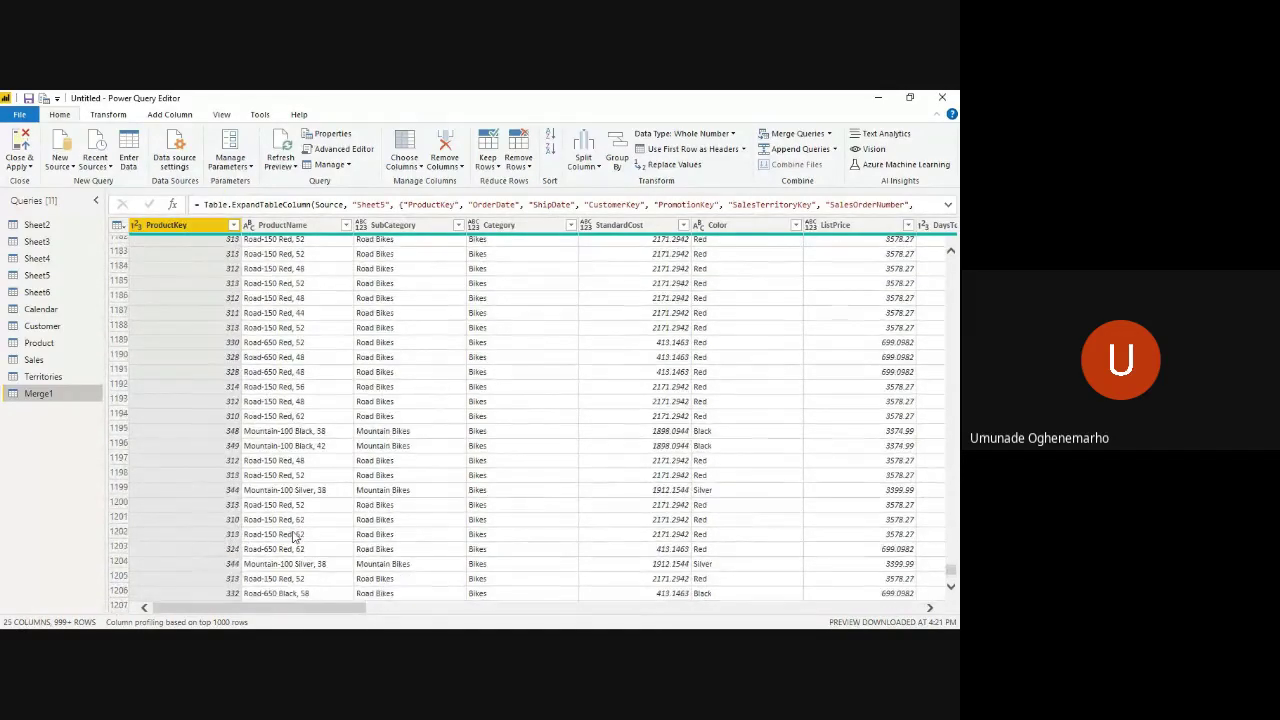
scroll(287, 477, "down", 14)
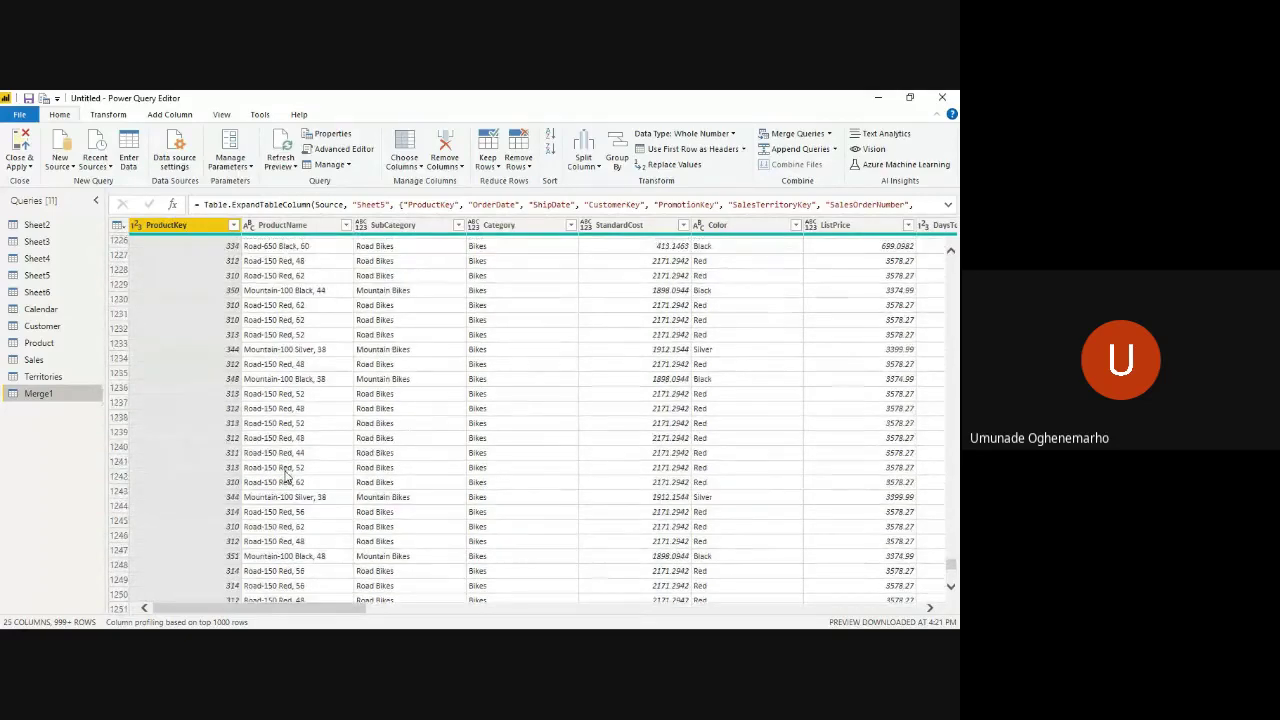
scroll(287, 477, "down", 10)
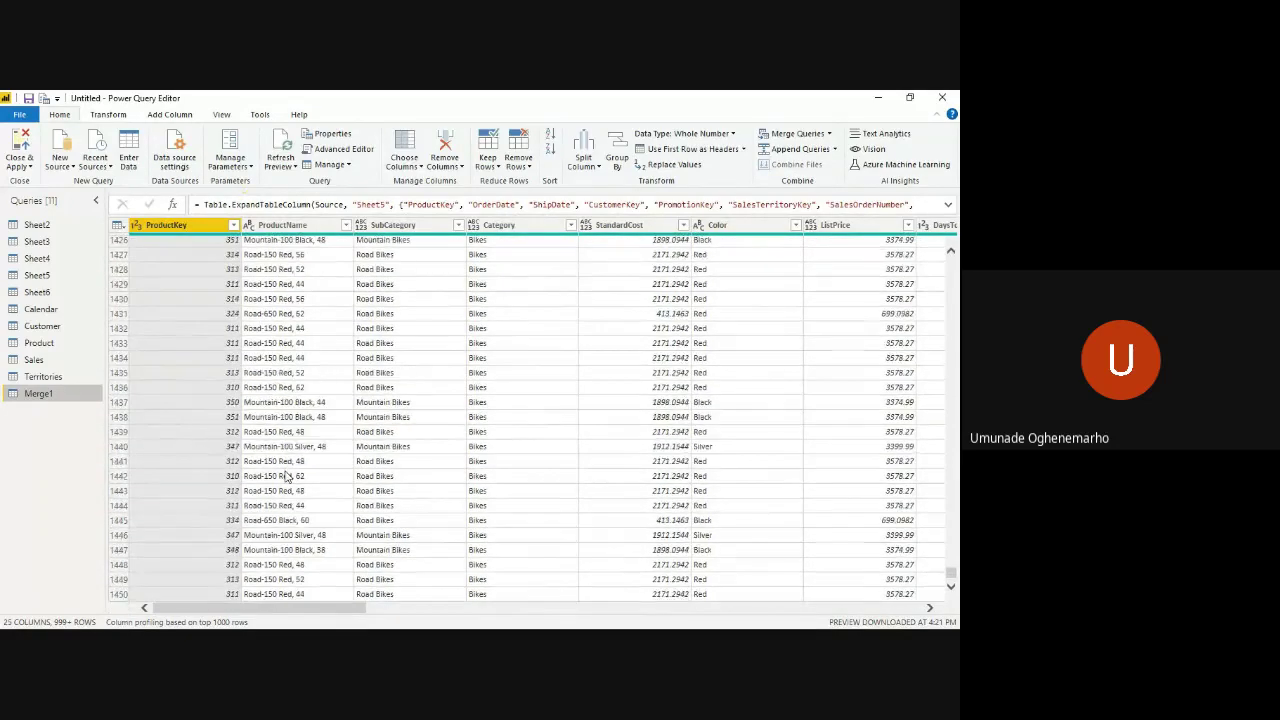
scroll(287, 477, "down", 10)
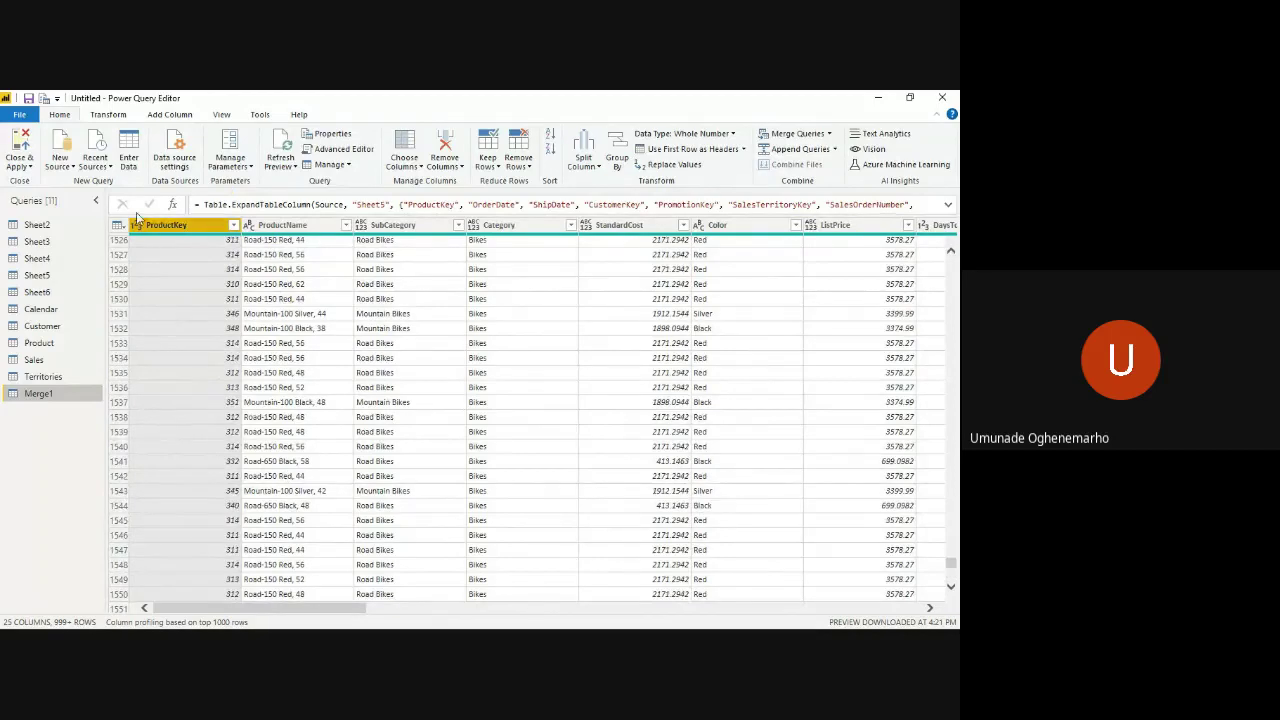
- Reverse the row order of the Merge1 query and look down through the reordered product rows
left_click(109, 115)
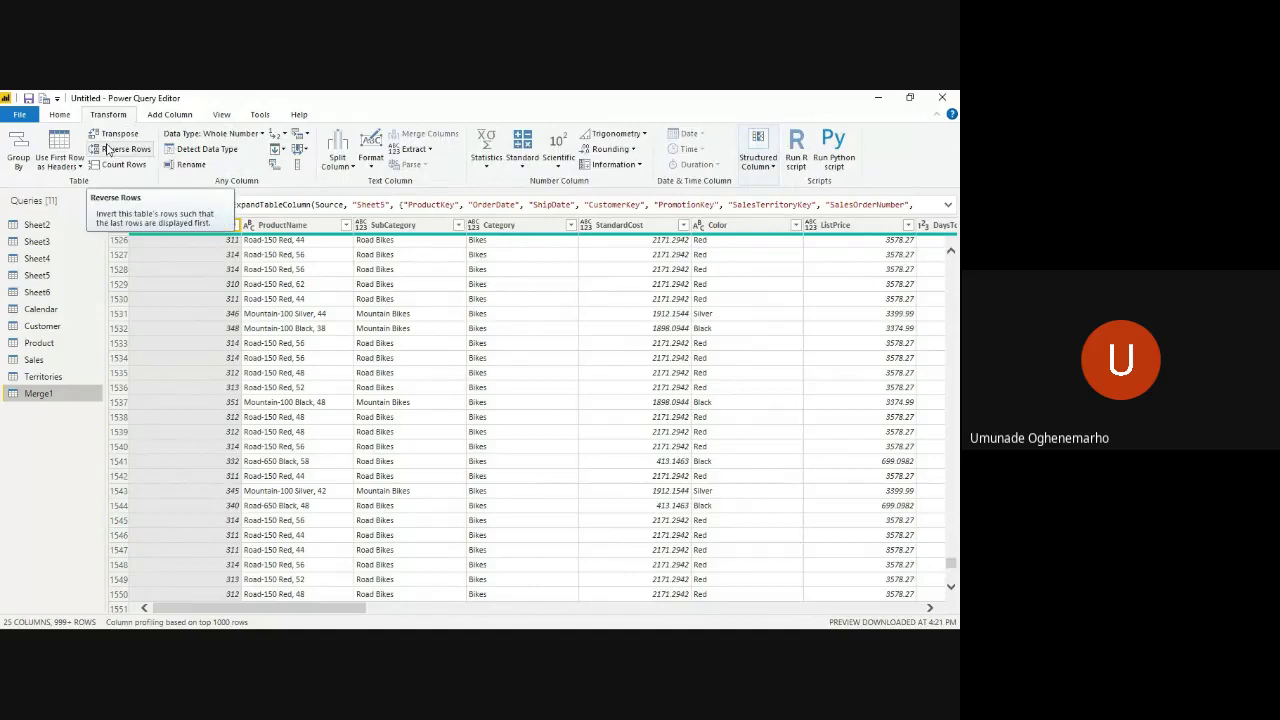
left_click(108, 149)
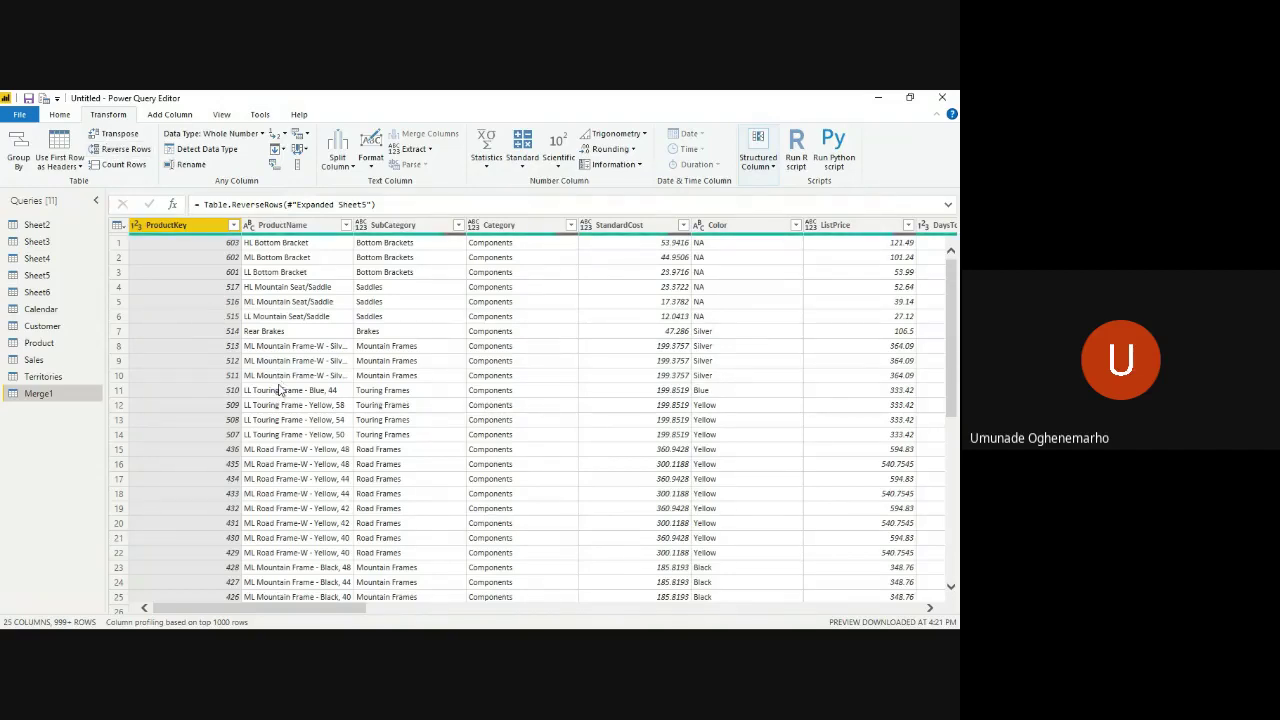
scroll(281, 390, "down", 3)
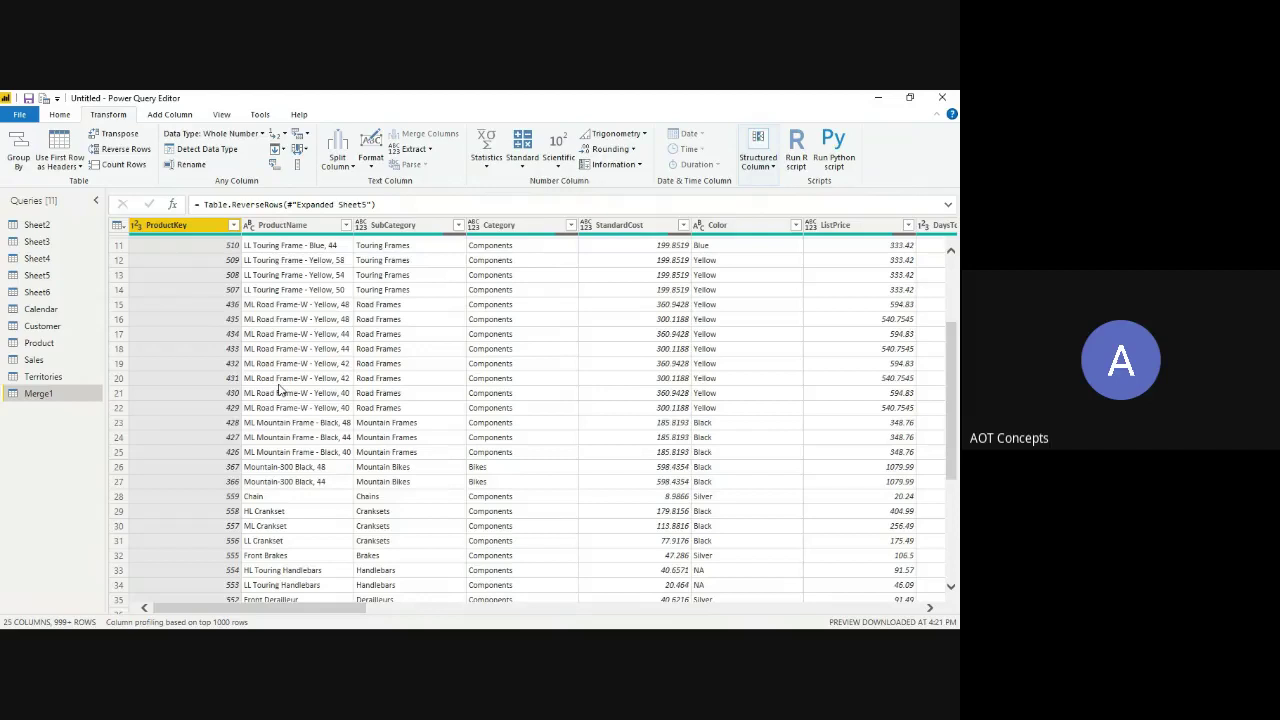
scroll(450, 449, "down", 20)
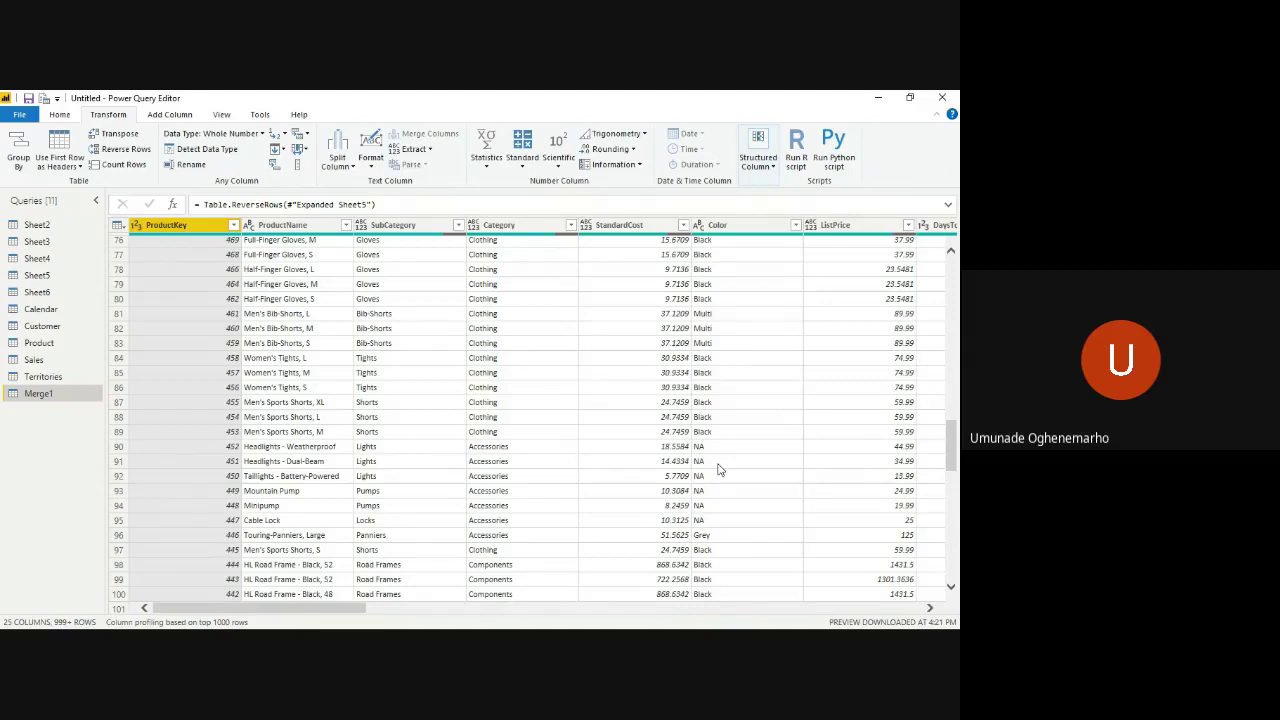
scroll(718, 469, "down", 1)
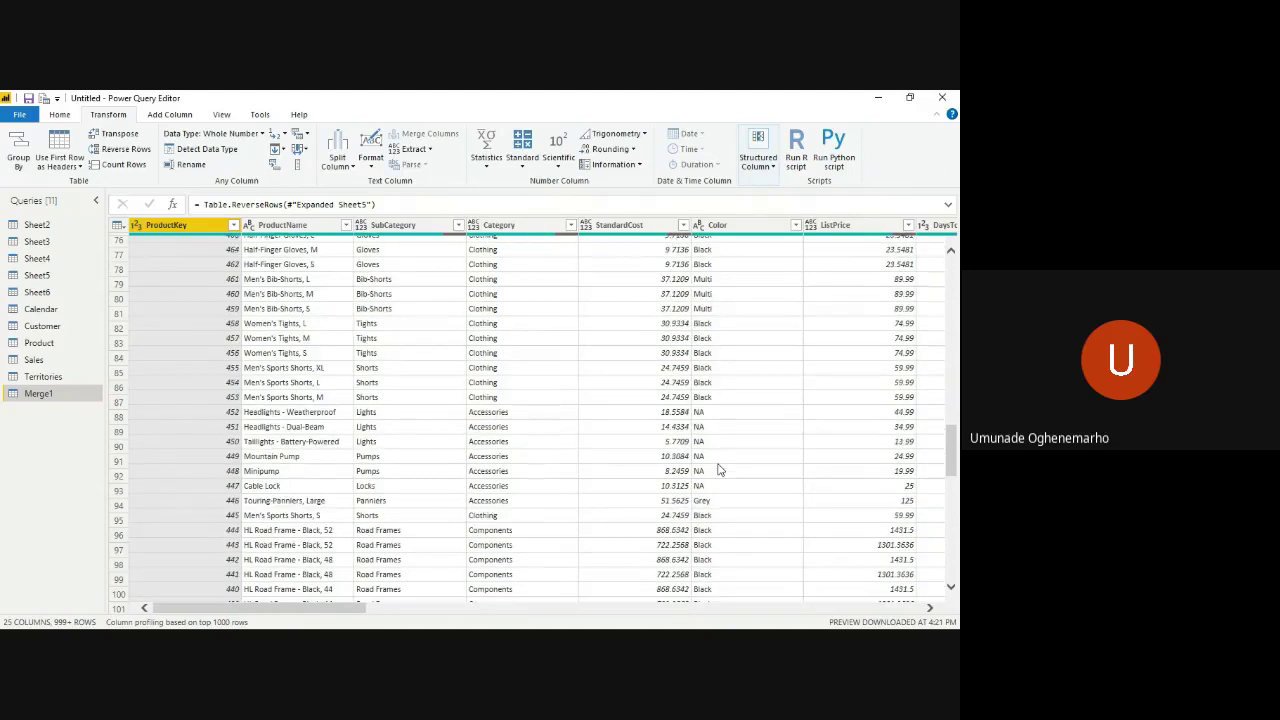
scroll(718, 469, "down", 20)
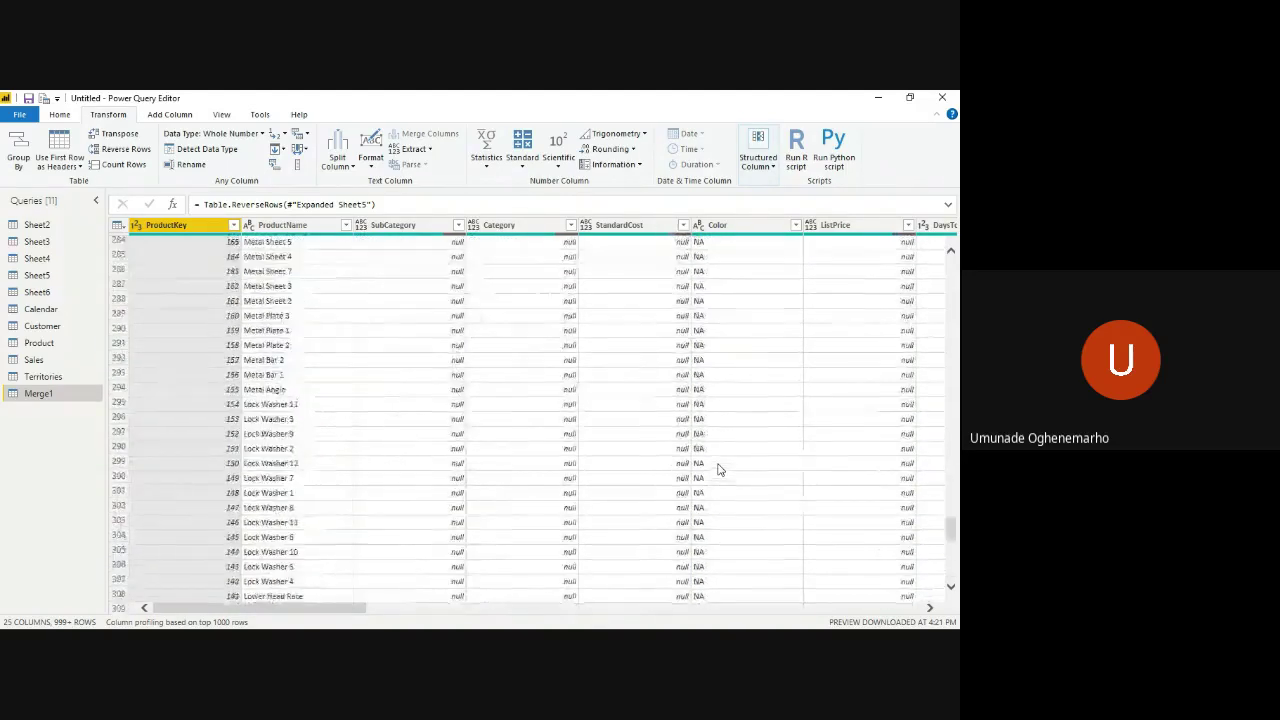
scroll(718, 469, "up", 12)
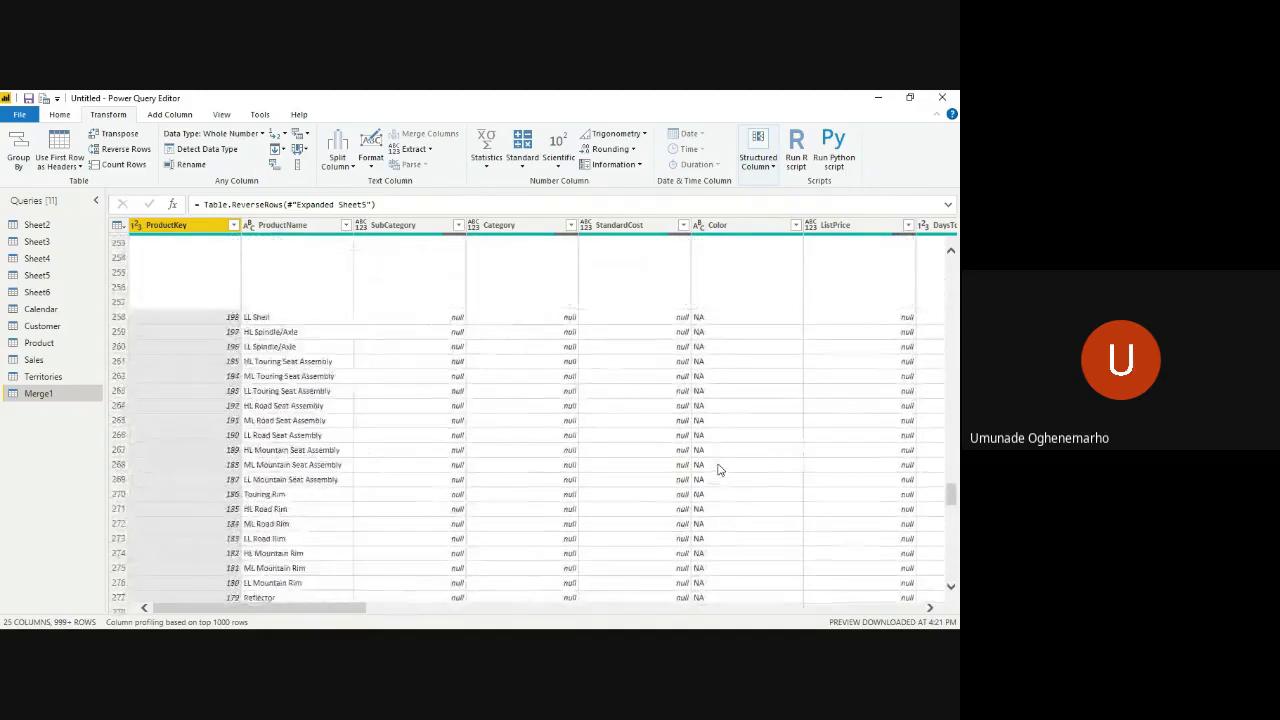
scroll(718, 469, "down", 1)
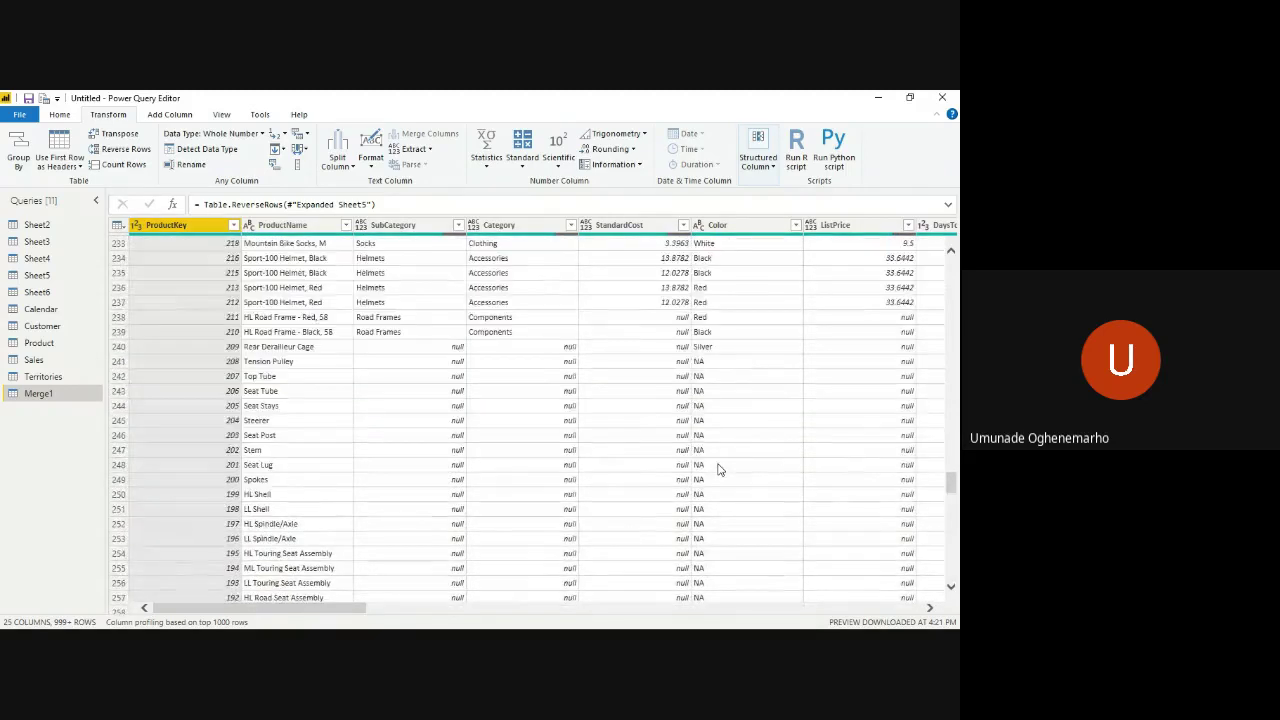
scroll(718, 469, "down", 3)
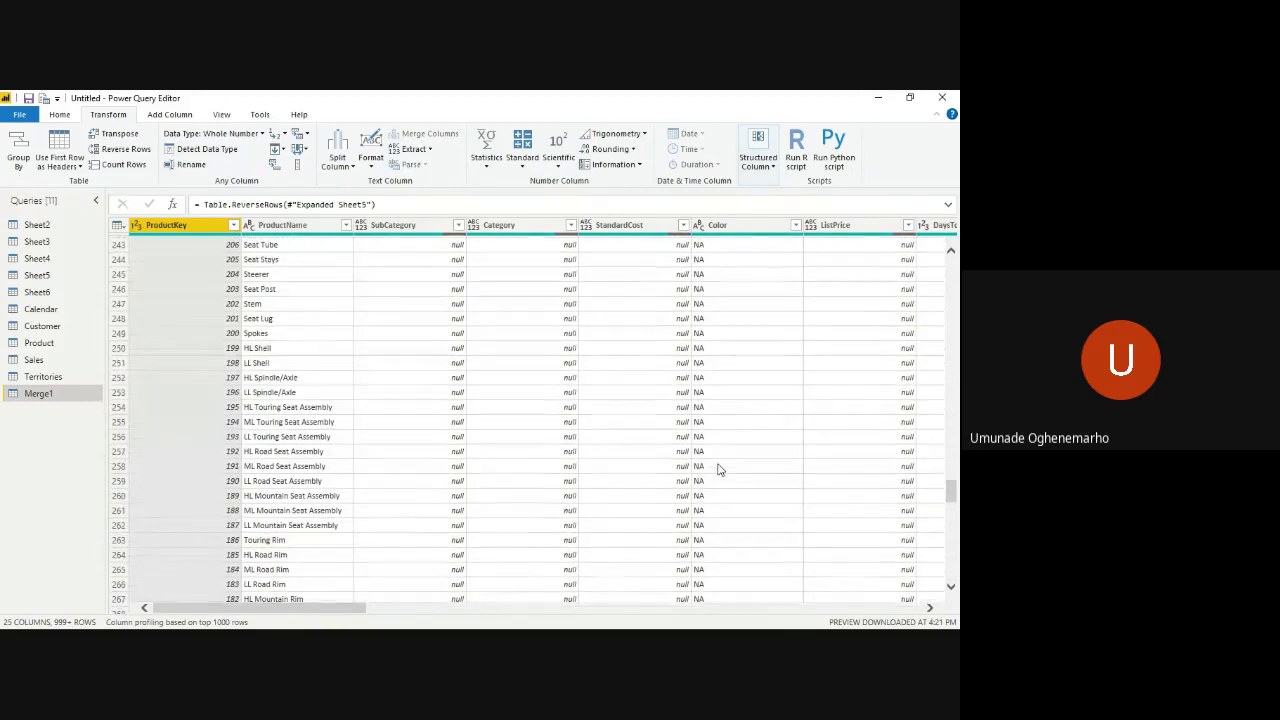
- Examine Merge1's rows 243 to 267 across the product columns and the expanded Sheet5 sales fields up to Sheet5.TaxAmt
scroll(718, 469, "right", 5)
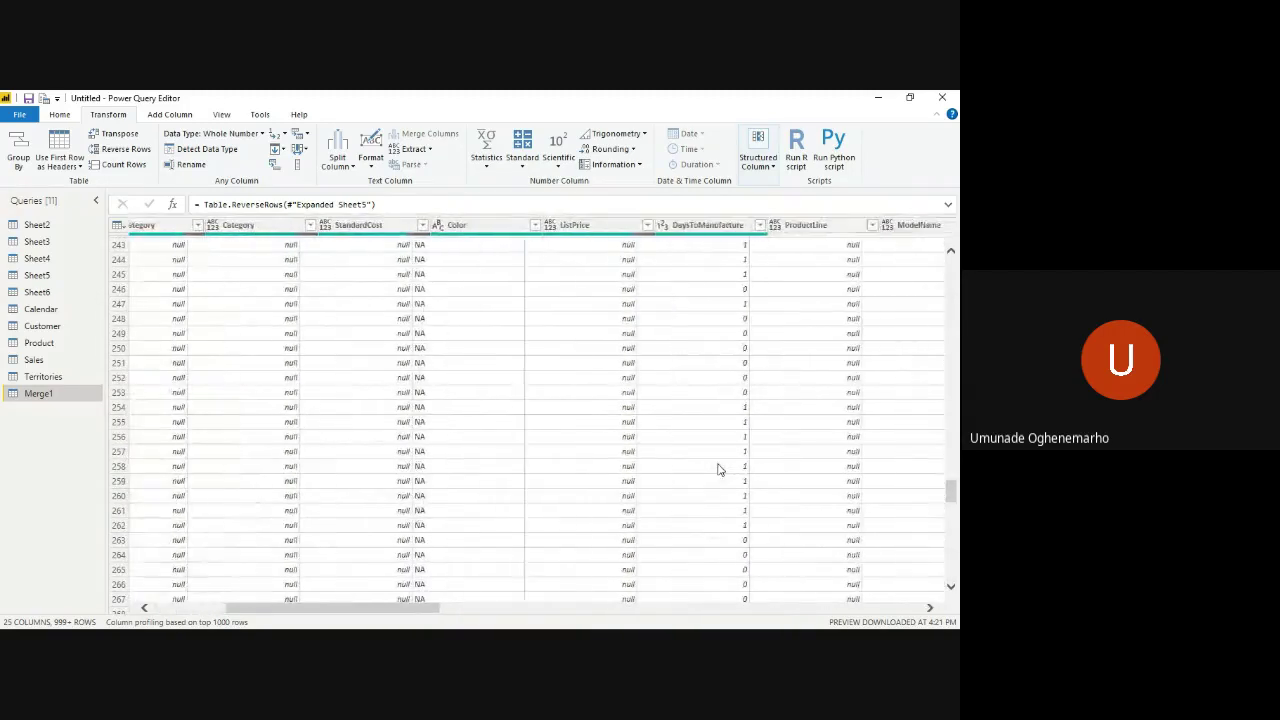
scroll(718, 469, "right", 5)
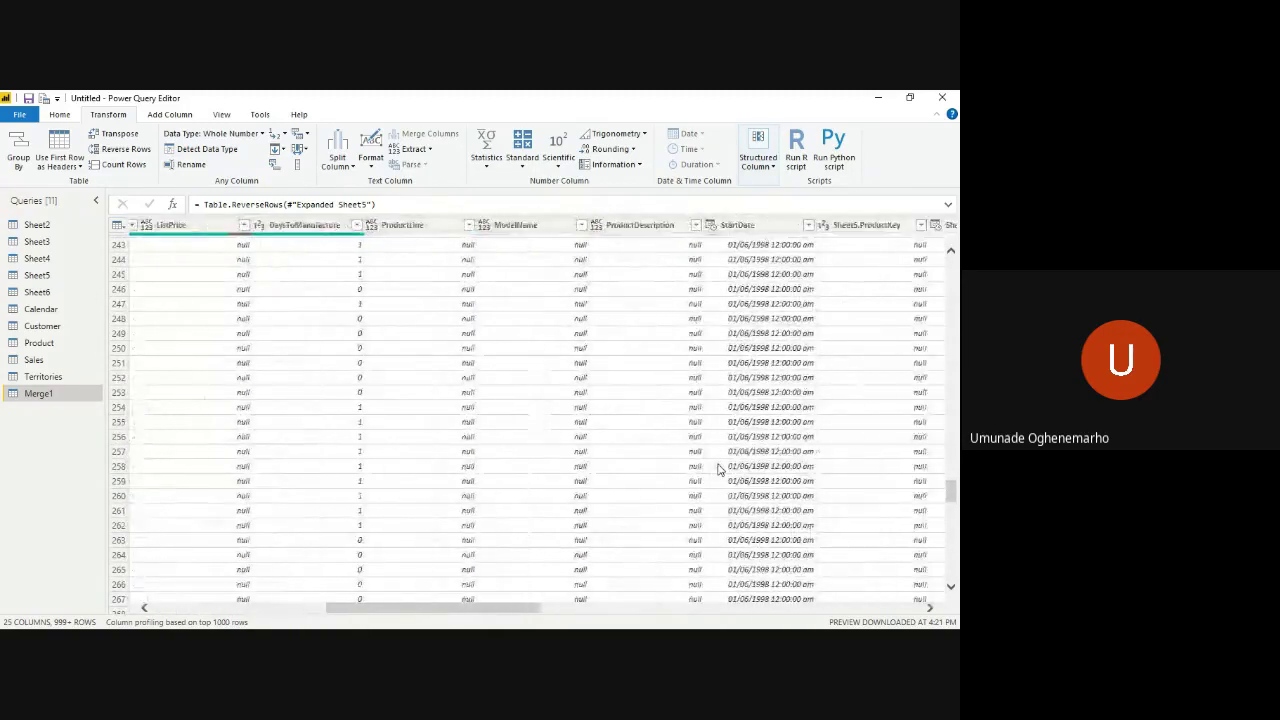
scroll(718, 469, "right", 5)
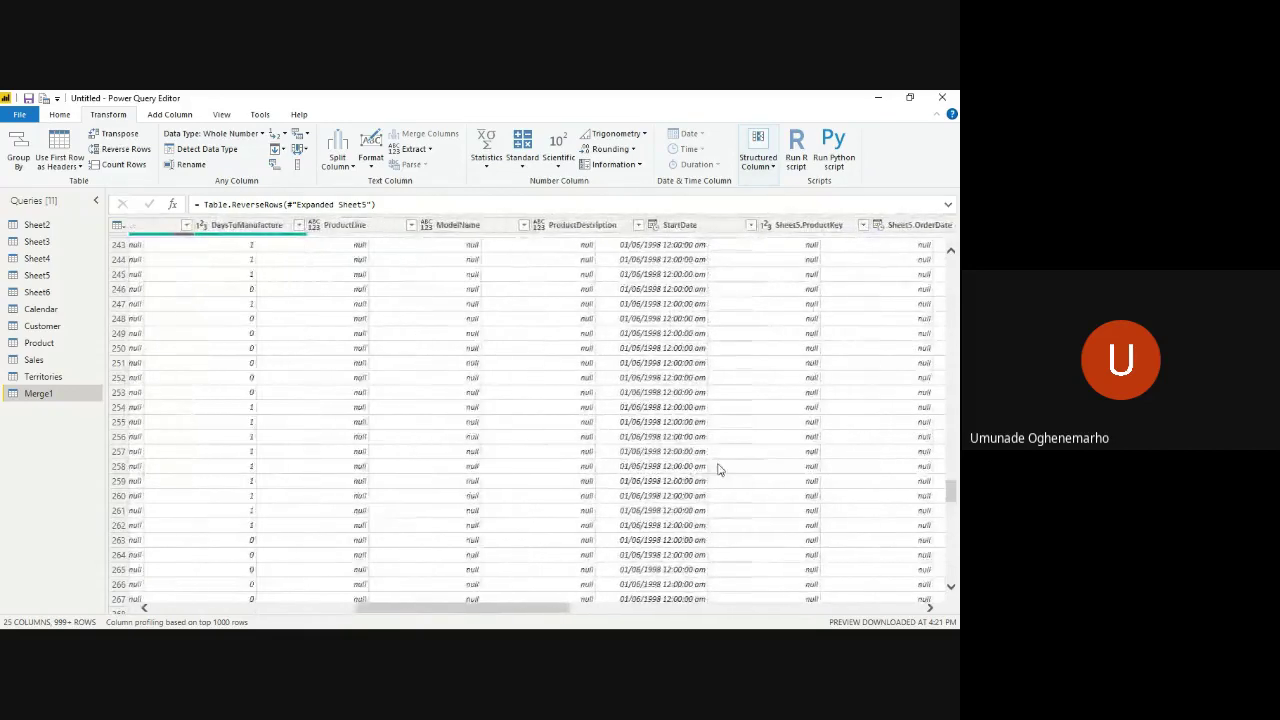
scroll(718, 469, "right", 5)
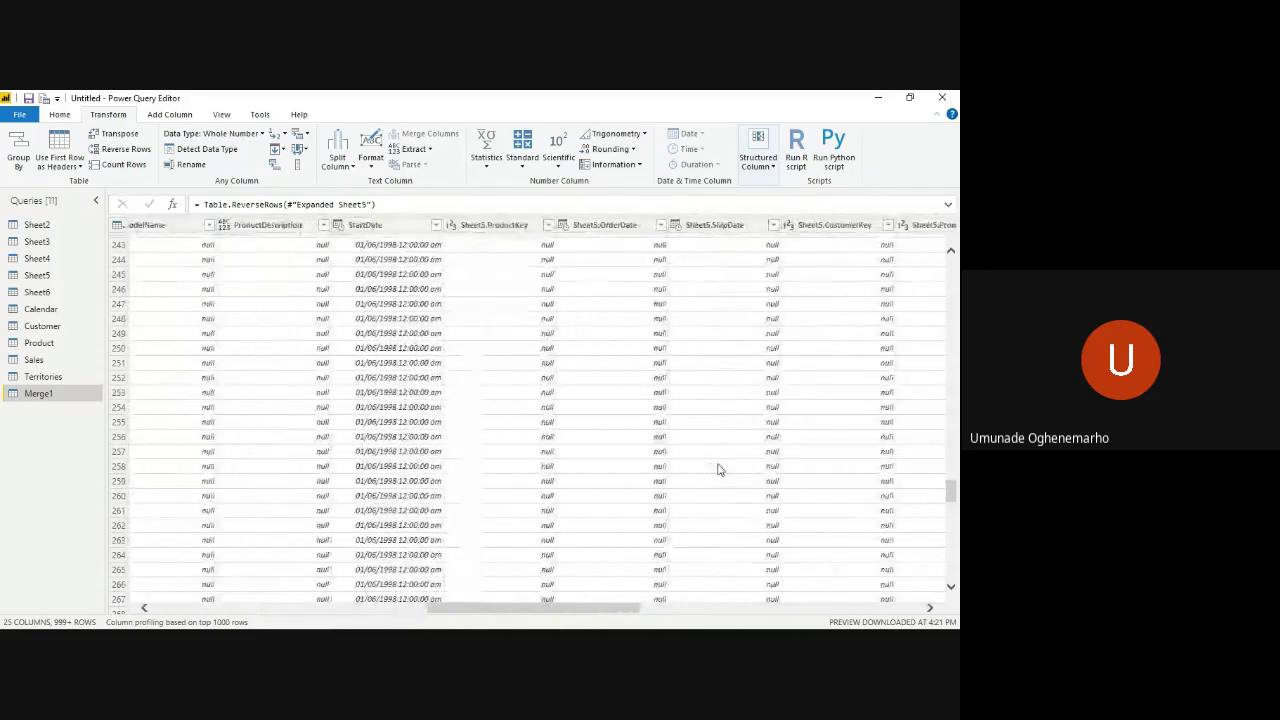
scroll(718, 469, "right", 5)
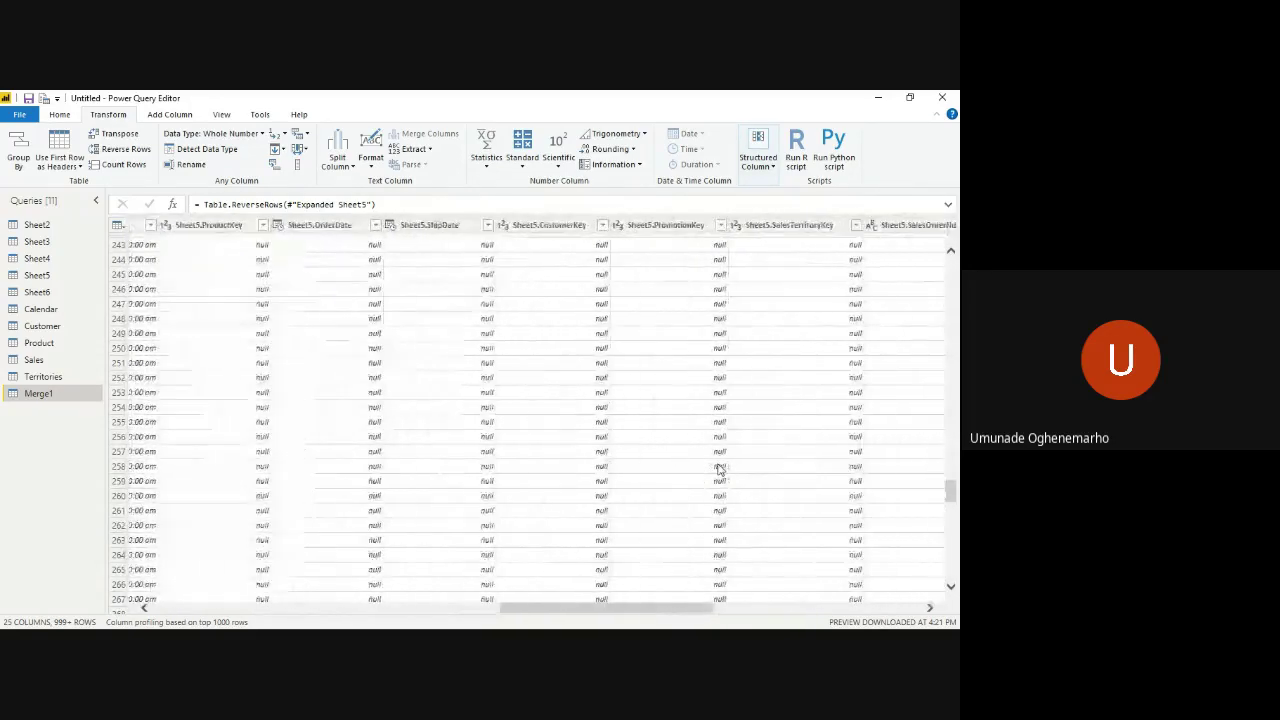
scroll(718, 469, "right", 4)
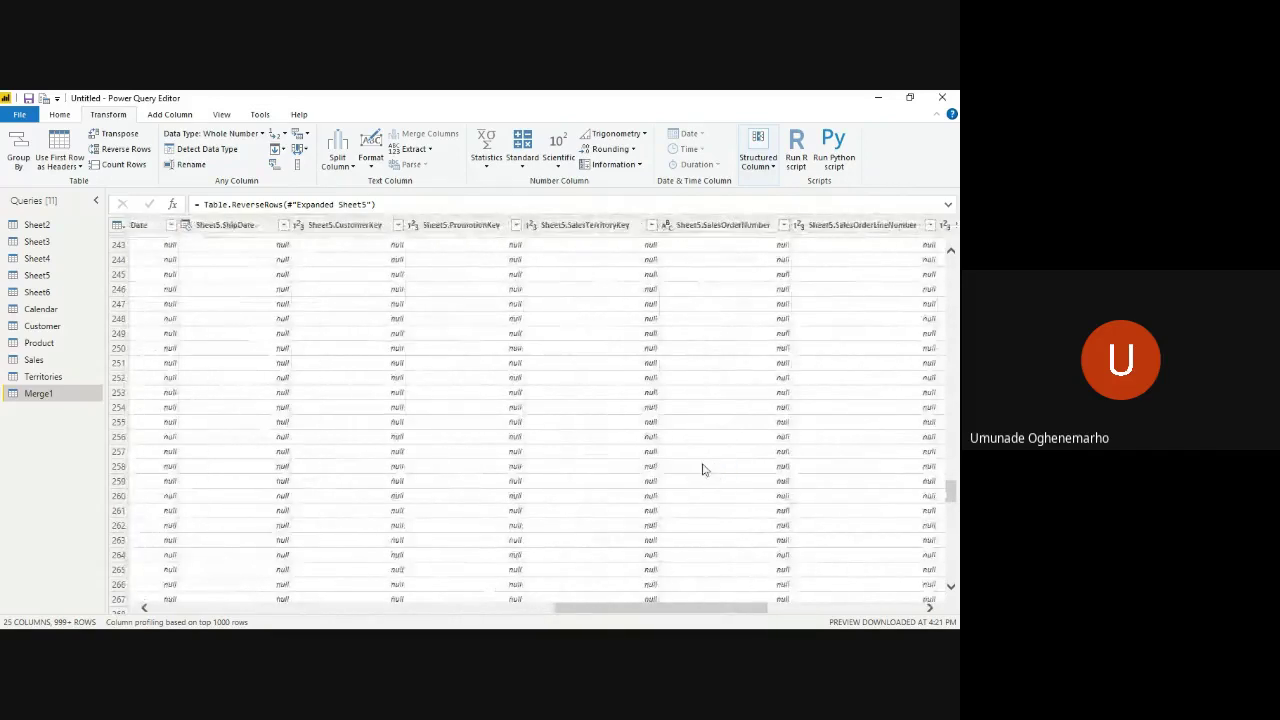
scroll(698, 469, "right", 4)
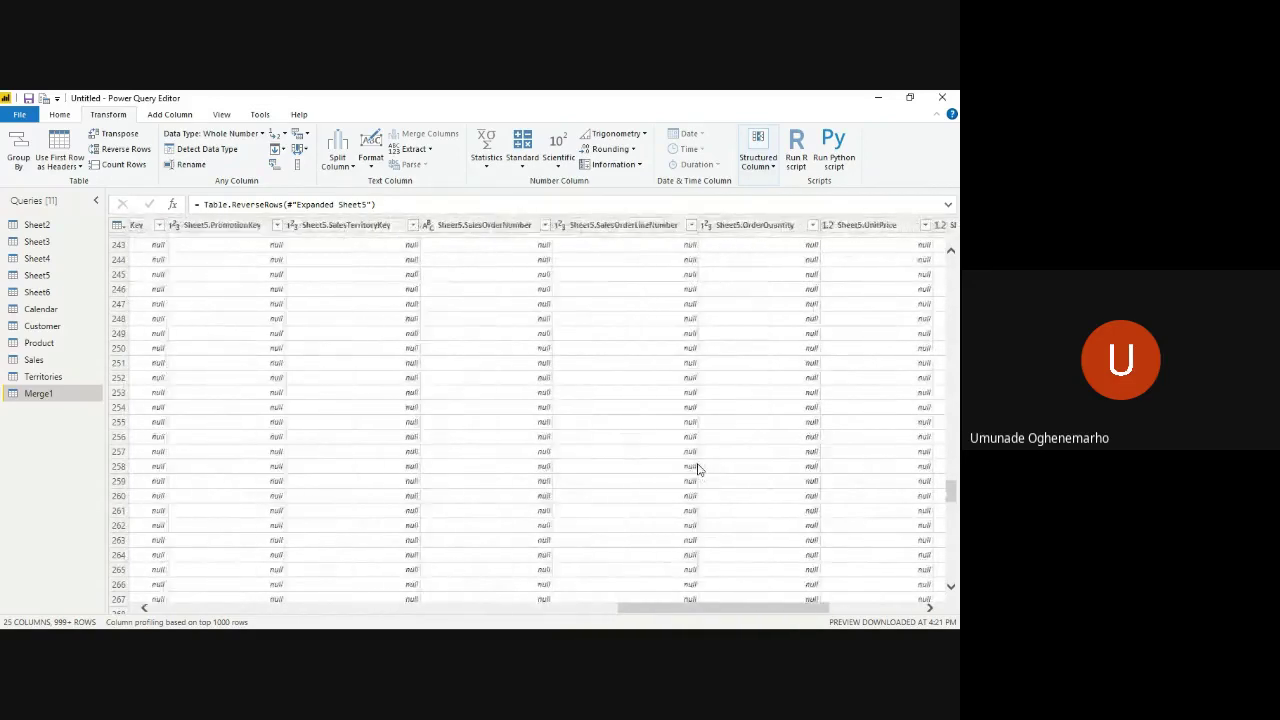
scroll(643, 469, "right", 4)
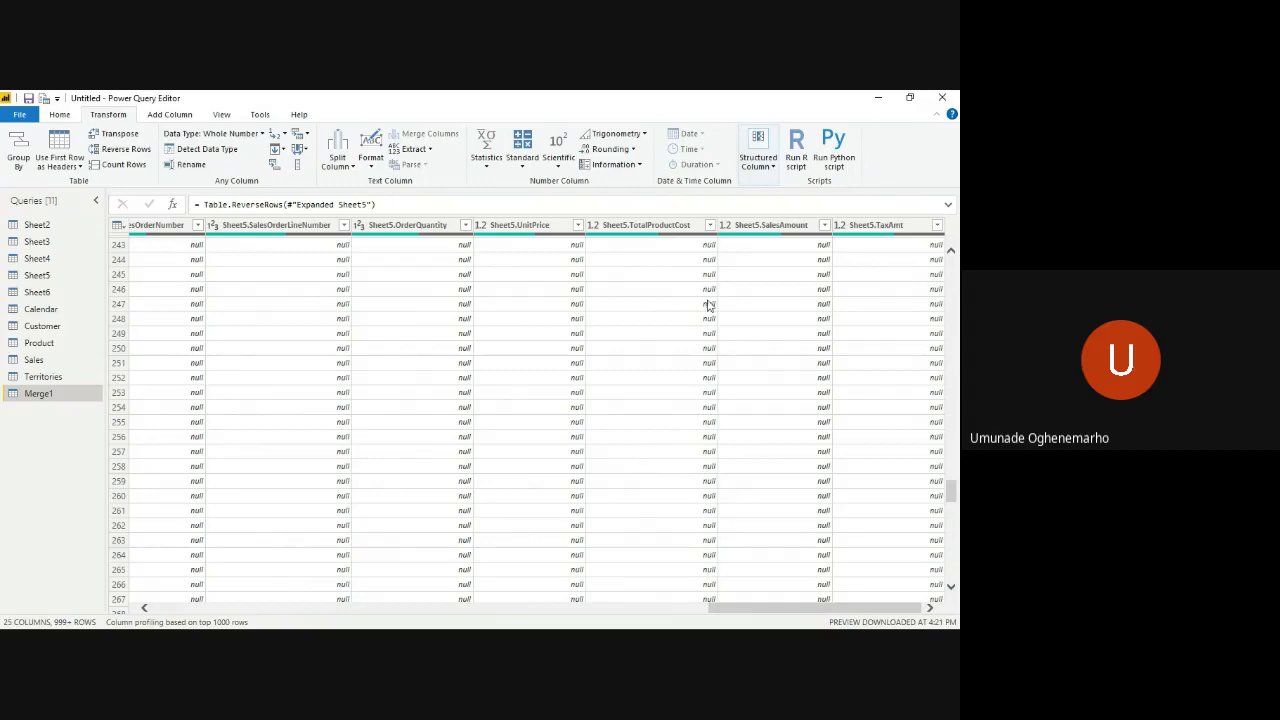
- Delete the Merge1 query from the query list
right_click(88, 393)
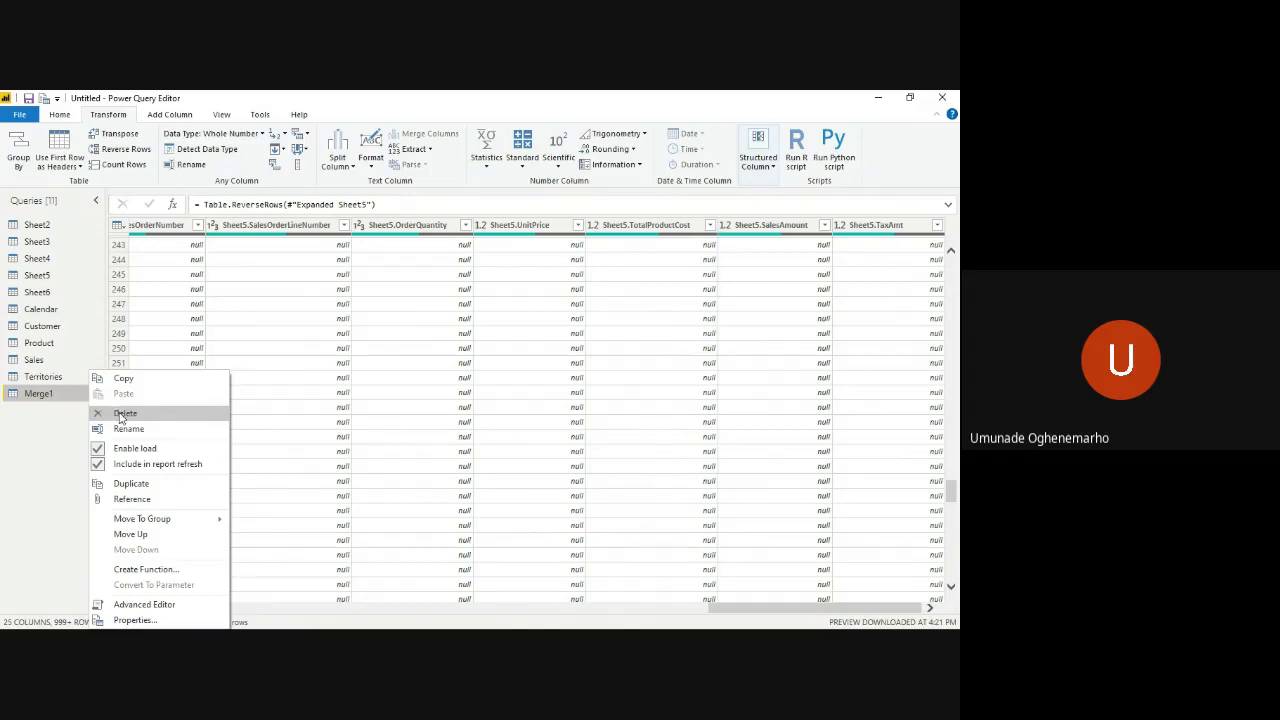
left_click(122, 414)
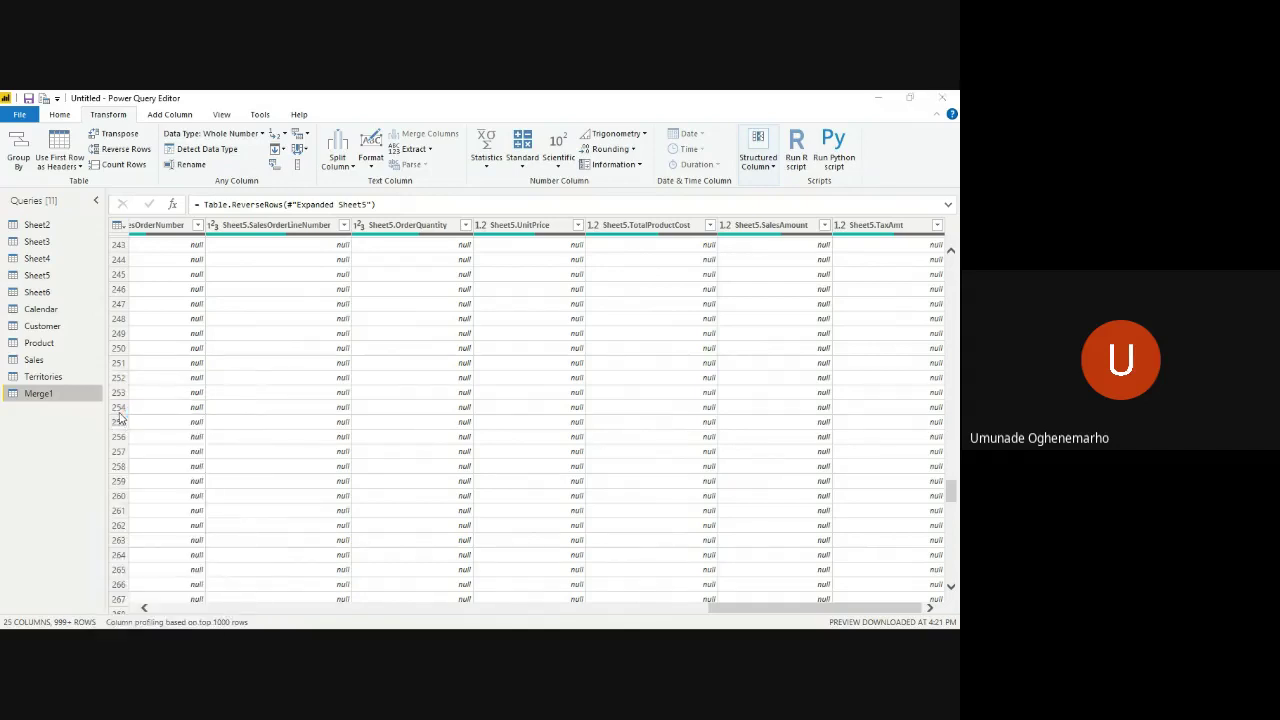
left_click(538, 390)
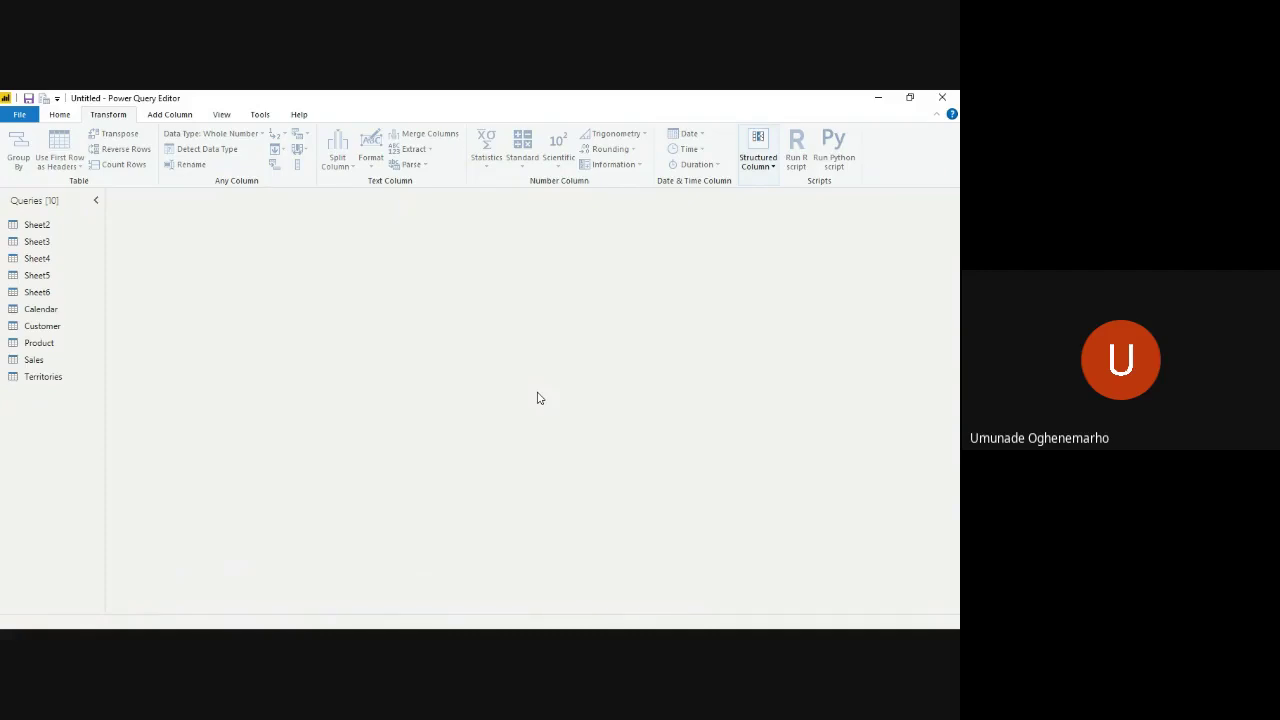
- Set up a merge as a new query with Sheet5 as the first table and Sheet4 as the second
left_click(32, 274)
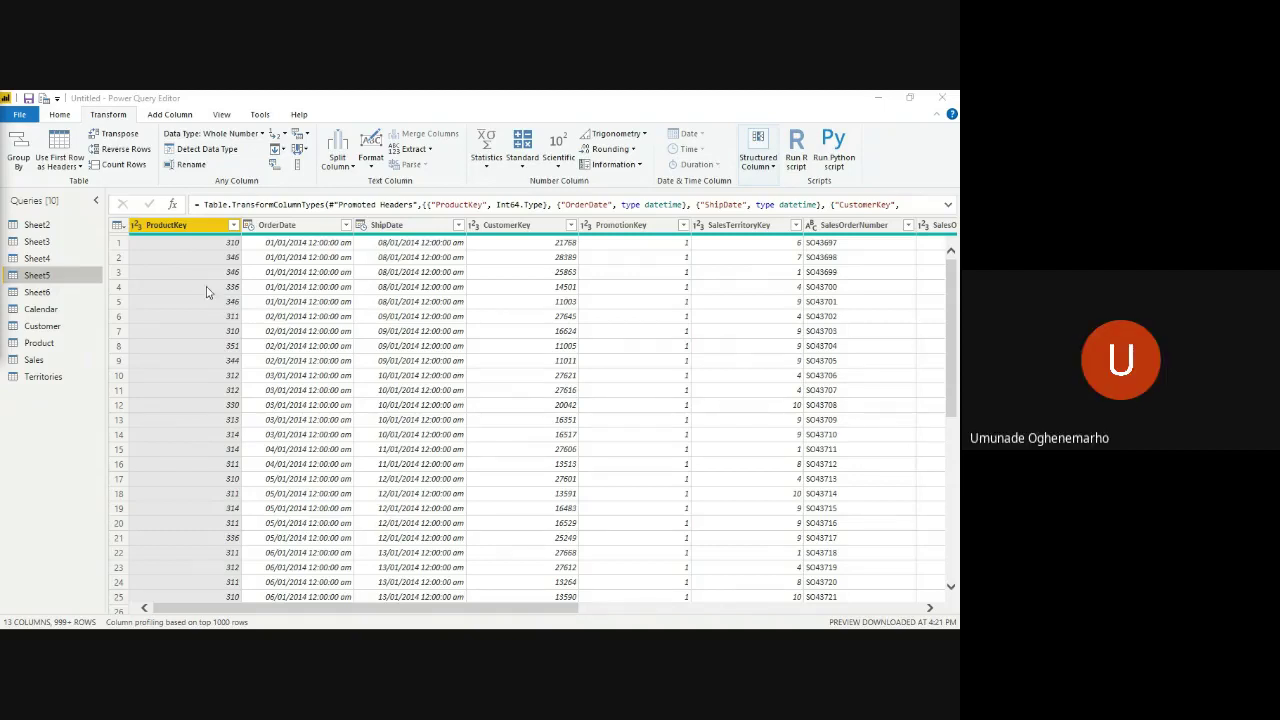
left_click(62, 115)
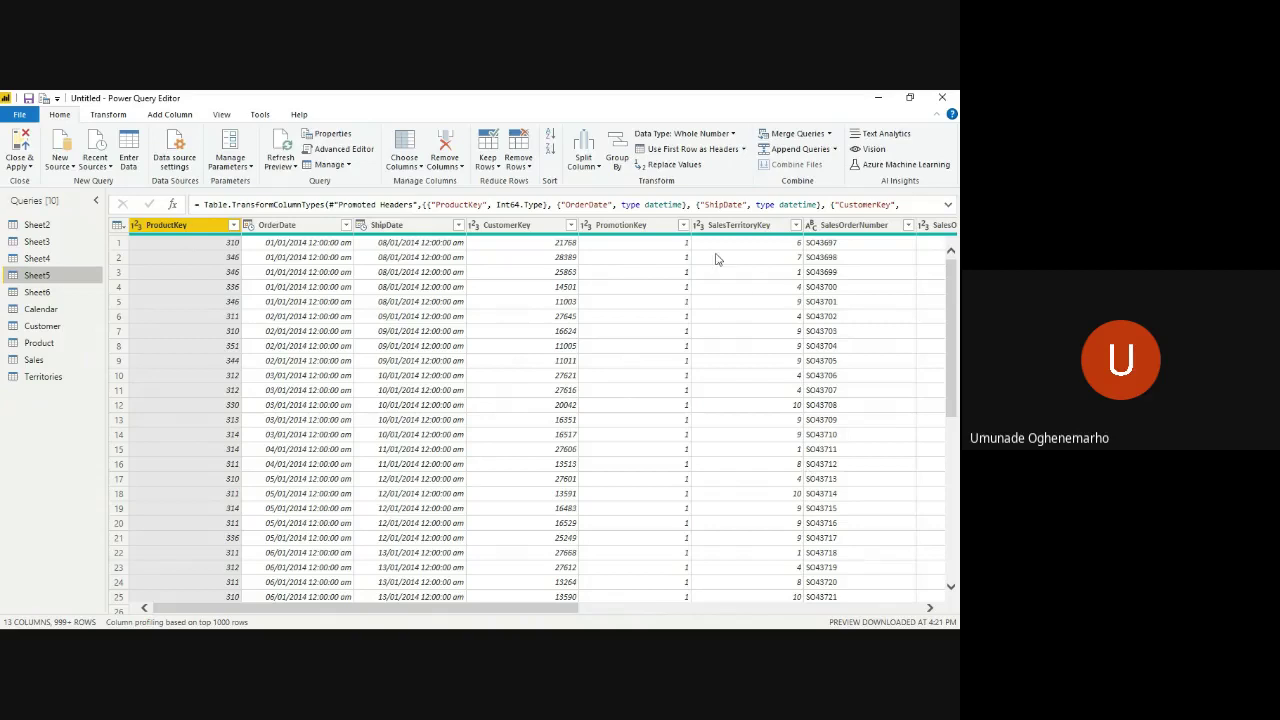
left_click(828, 134)
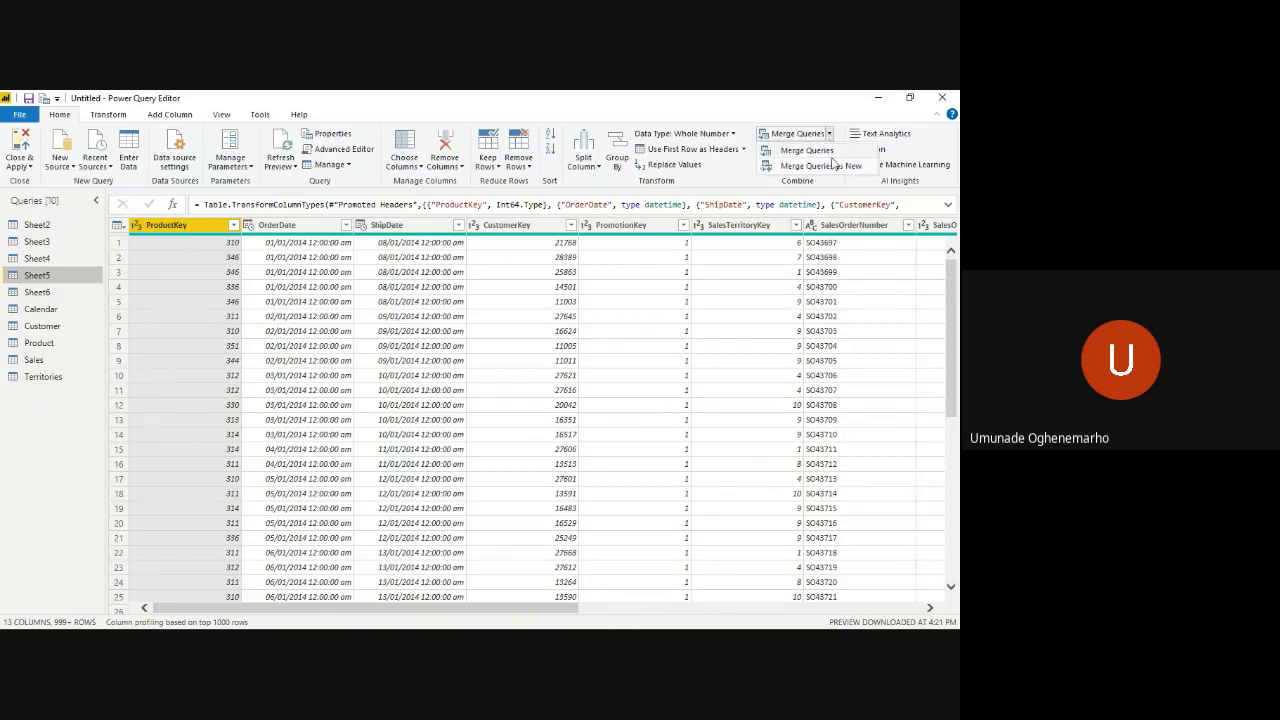
left_click(832, 166)
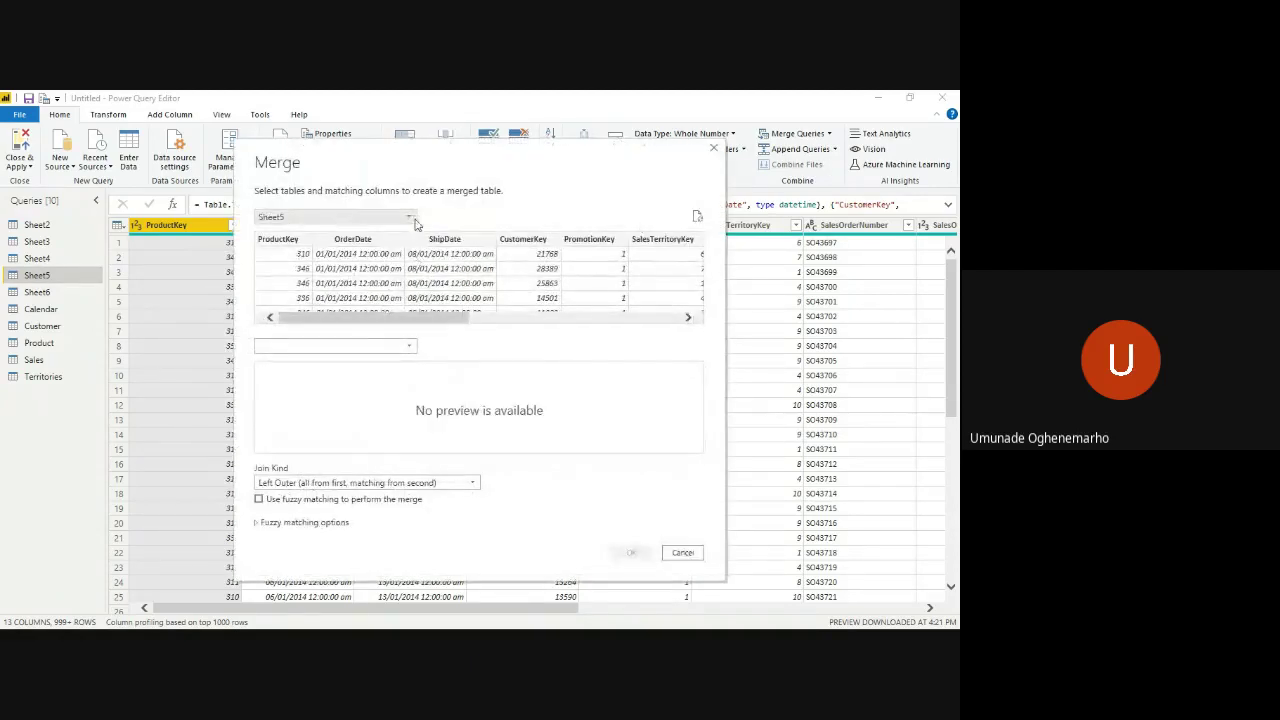
left_click(388, 348)
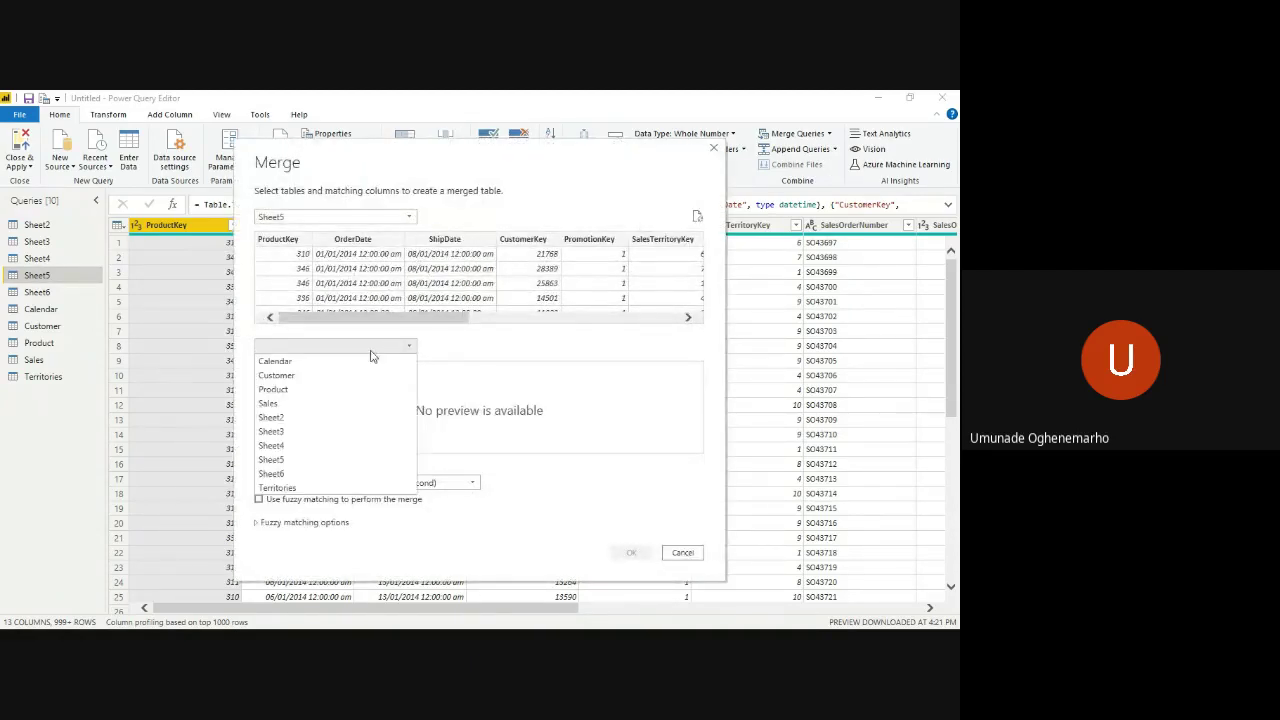
left_click(277, 446)
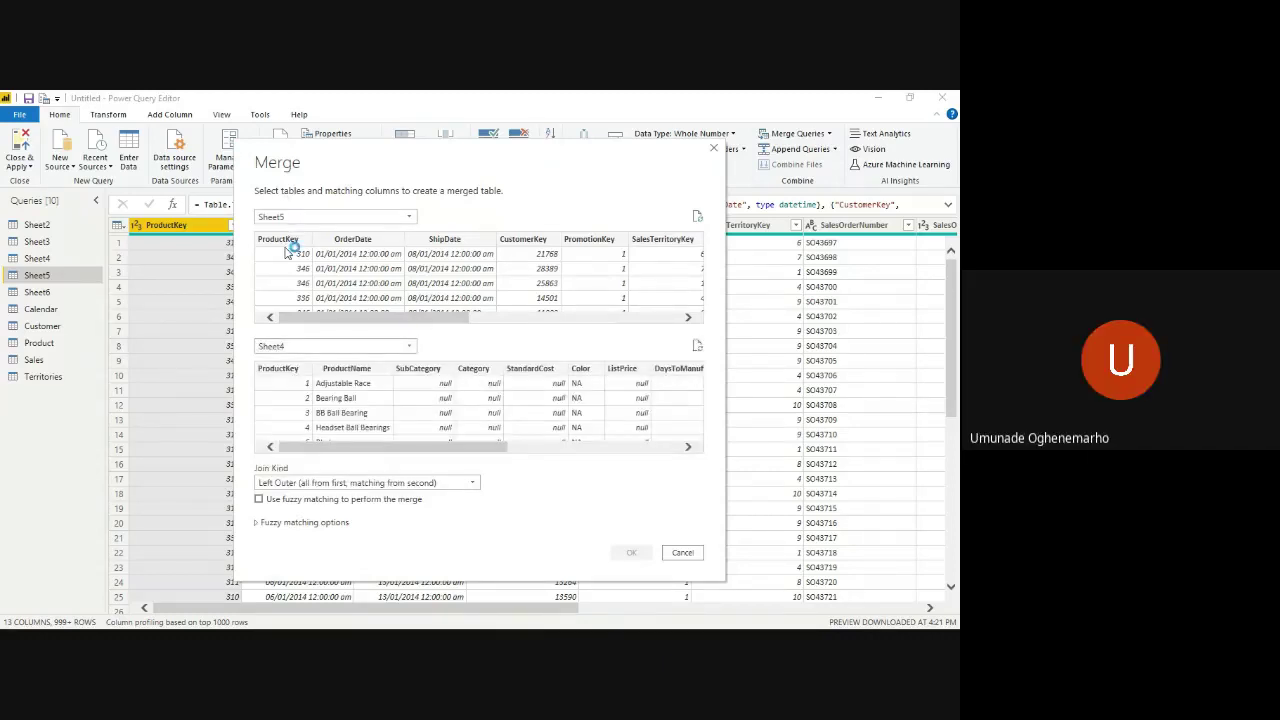
- Match Sheet5 and Sheet4 on ProductKey and create the merged query with a Right Outer join
left_click(286, 242)
left_click(283, 368)
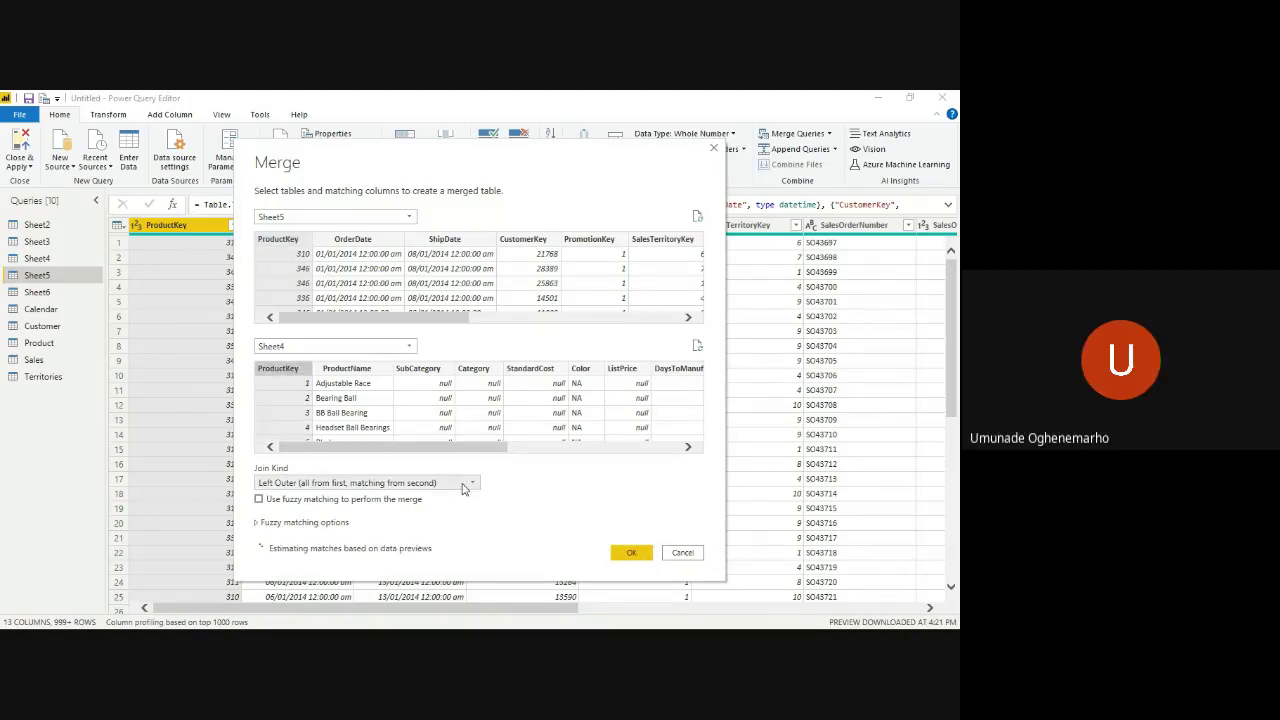
left_click(400, 483)
left_click(398, 512)
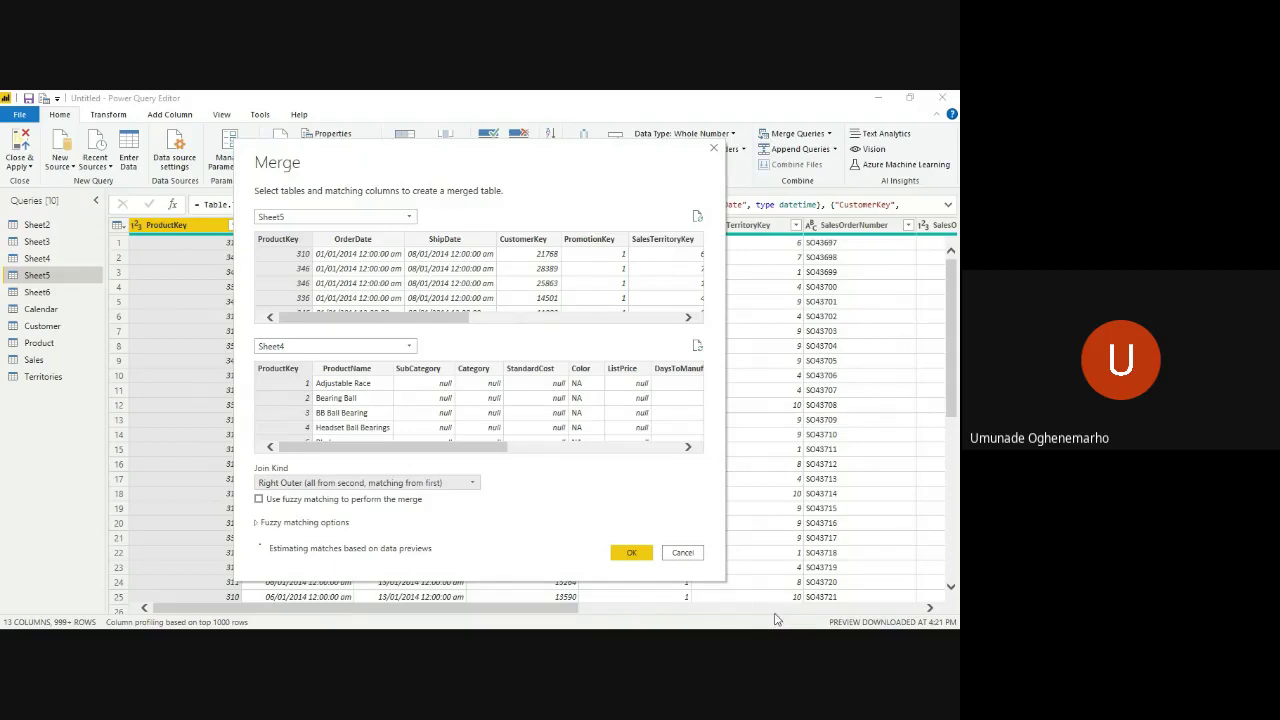
left_click(622, 555)
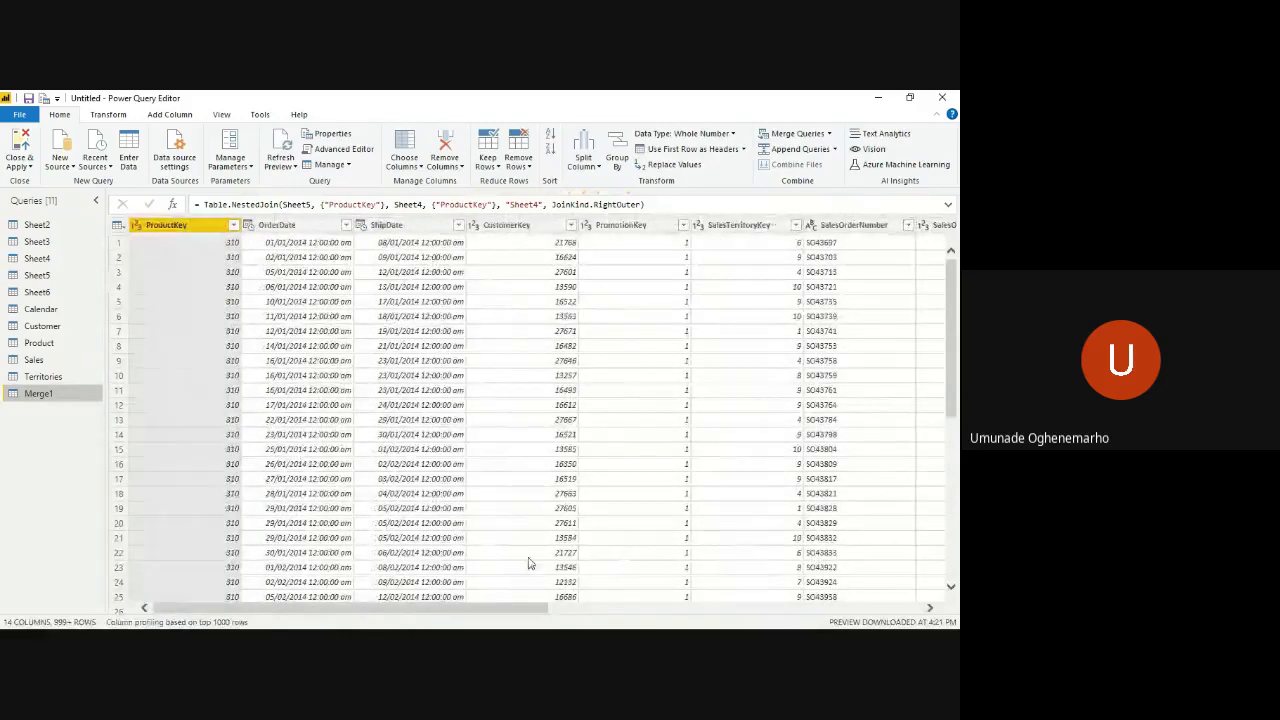
- Expand the Sheet4 column of the merged query to include all its columns, keeping the original column name as prefix
scroll(463, 565, "down", 8)
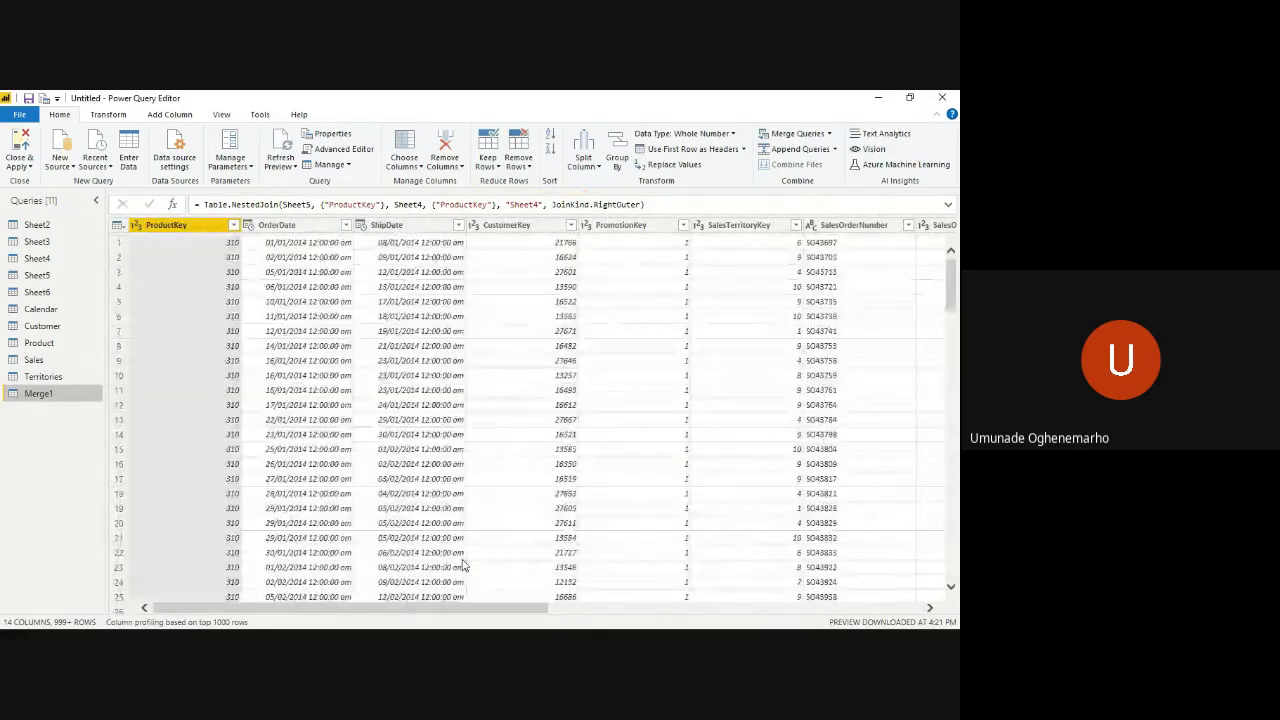
scroll(463, 565, "right", 2)
scroll(463, 565, "right", 1)
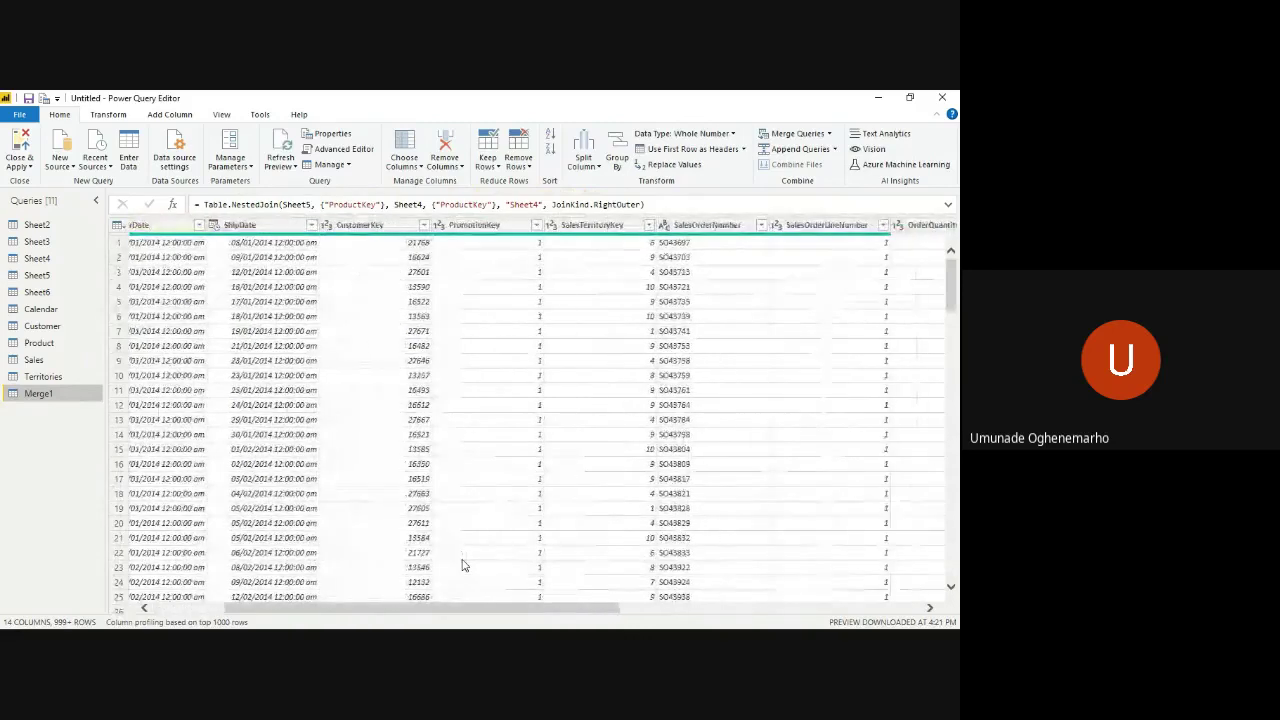
scroll(463, 565, "right", 2)
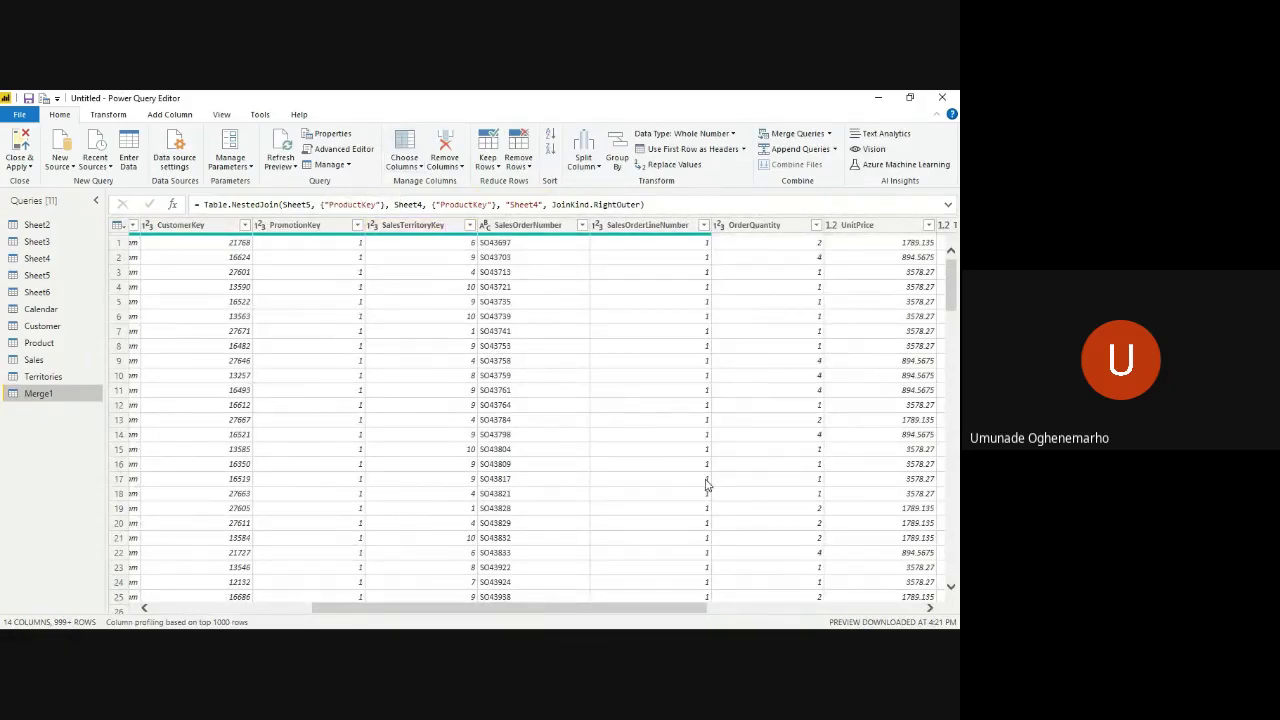
scroll(690, 485, "right", 1)
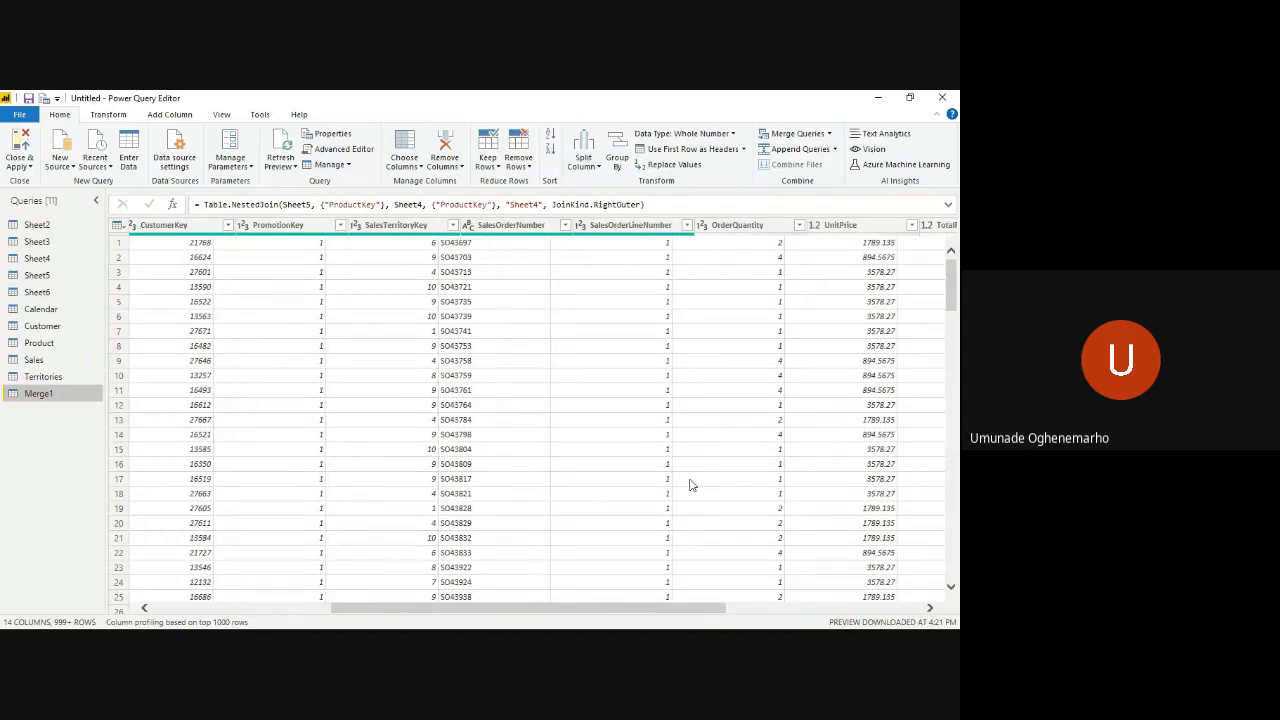
scroll(690, 485, "right", 5)
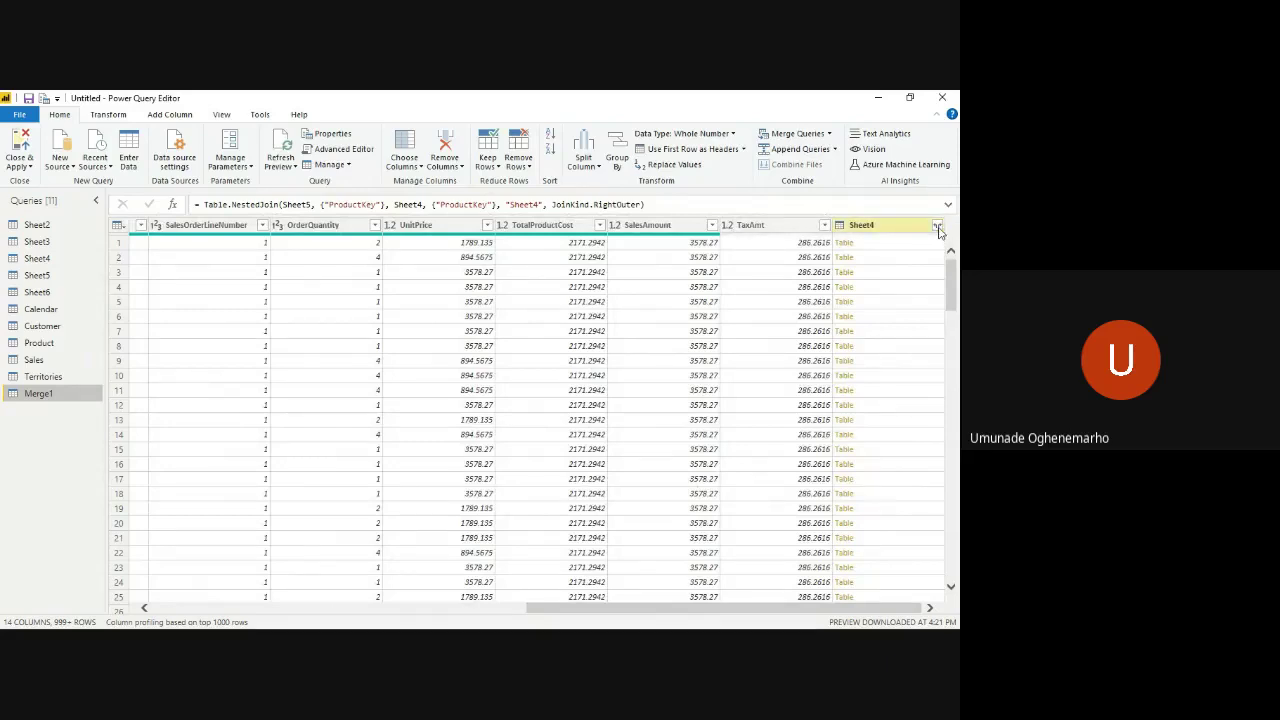
left_click(937, 226)
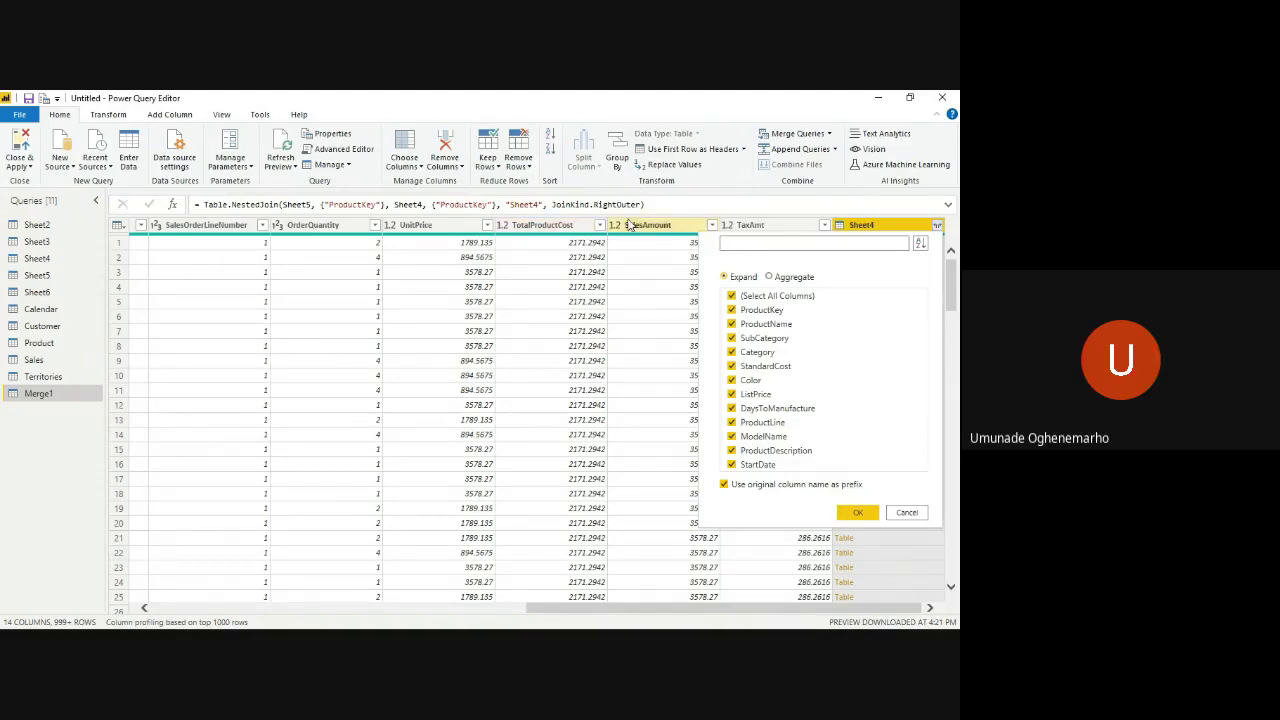
left_click(858, 512)
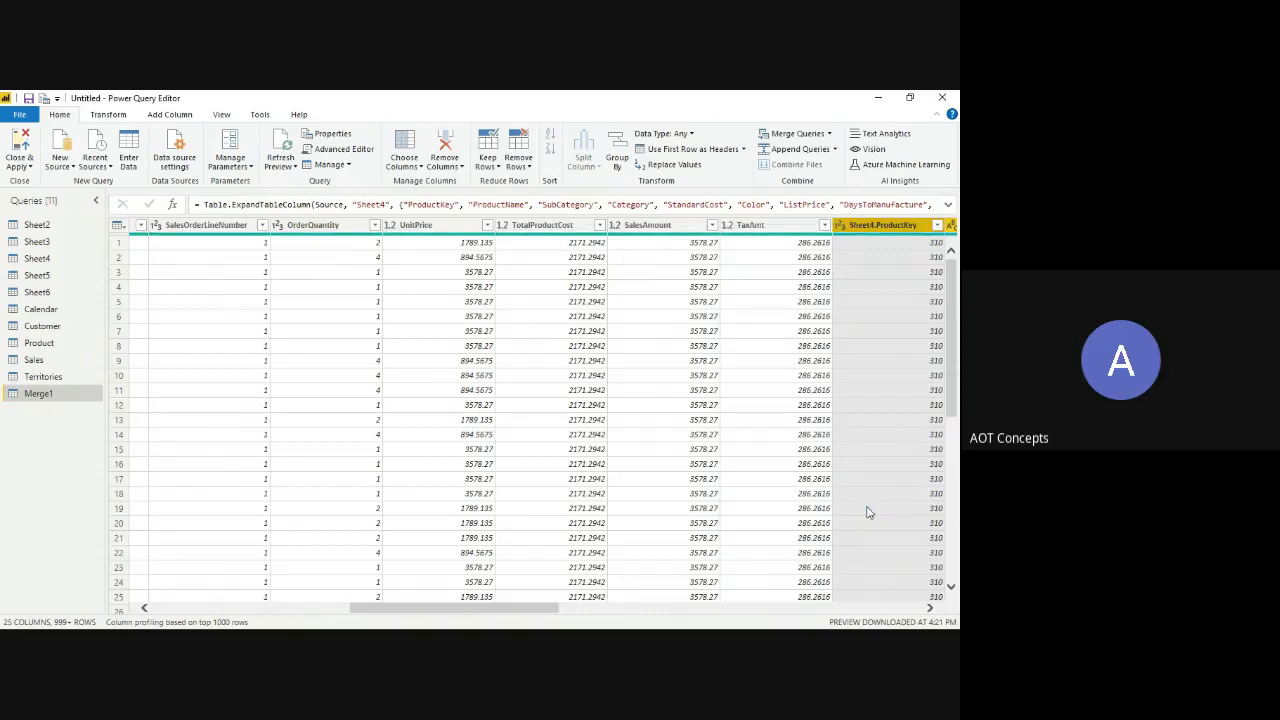
- Examine the expanded Sheet4 product columns in Merge1, from Sheet4.ProductKey to Sheet4.StartDate, and the rows further down
scroll(868, 512, "right", 1)
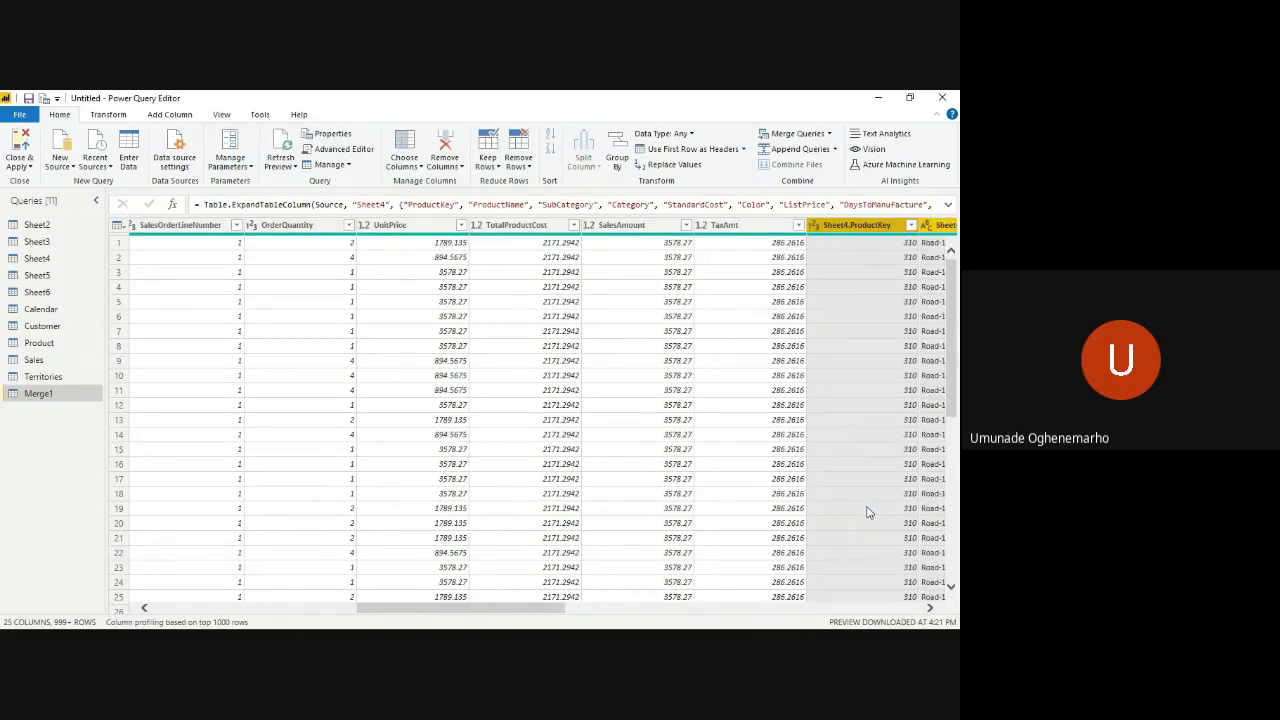
scroll(868, 512, "right", 10)
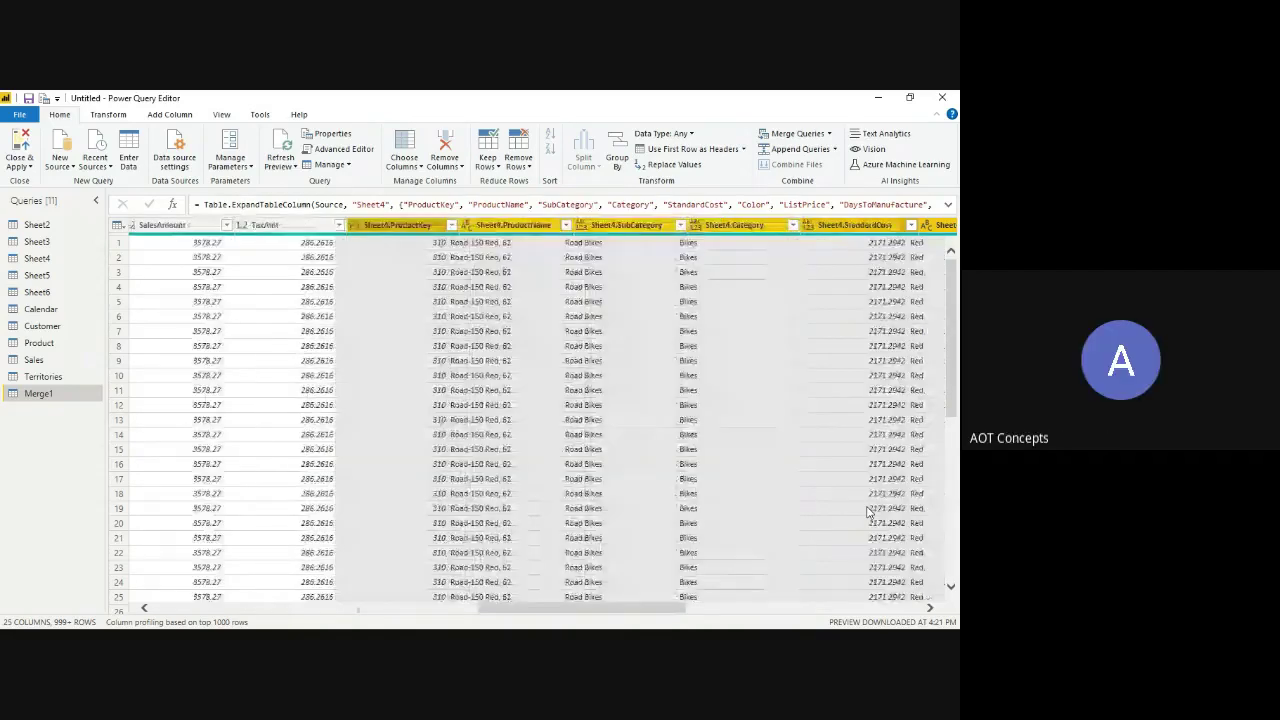
scroll(868, 512, "right", 6)
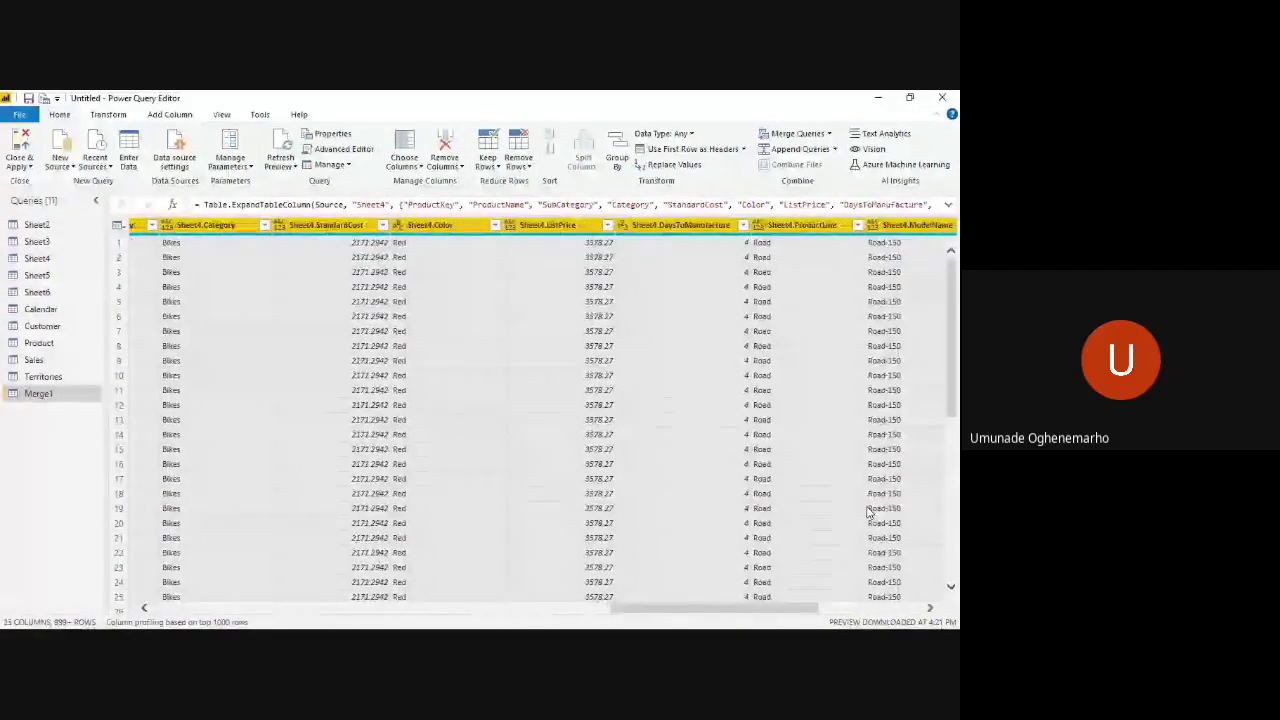
scroll(868, 512, "right", 3)
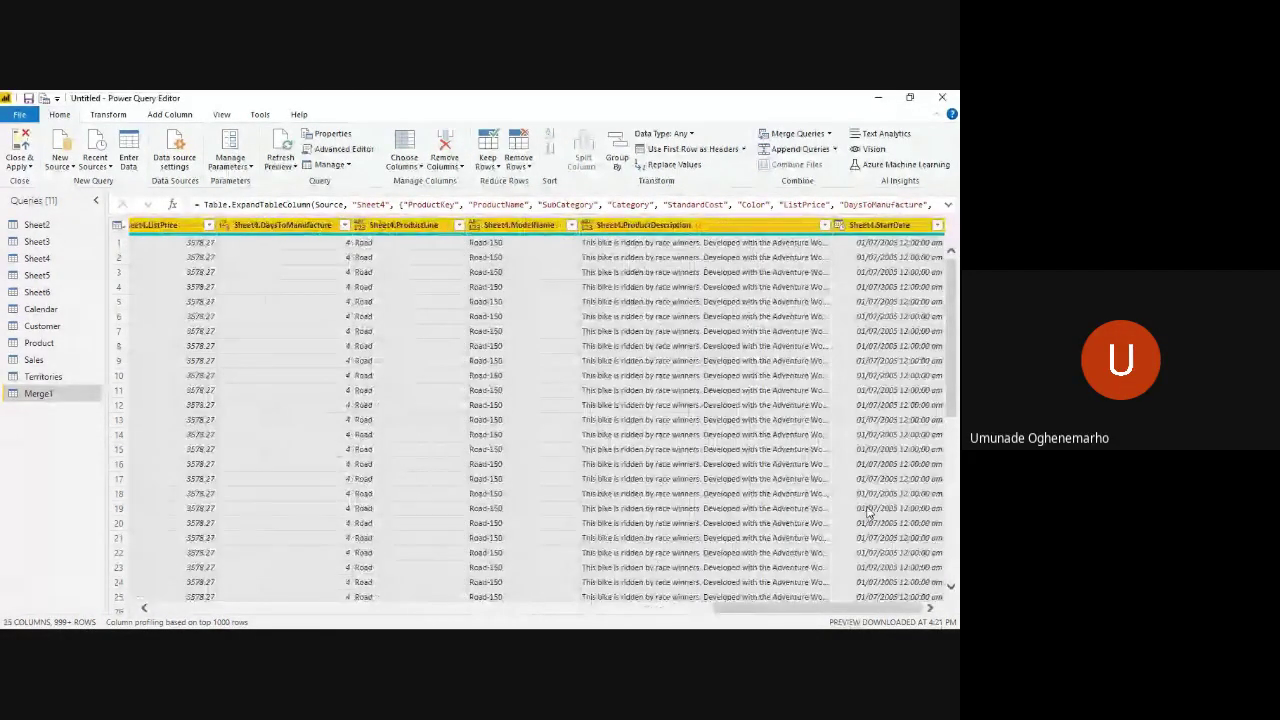
scroll(868, 512, "left", 8)
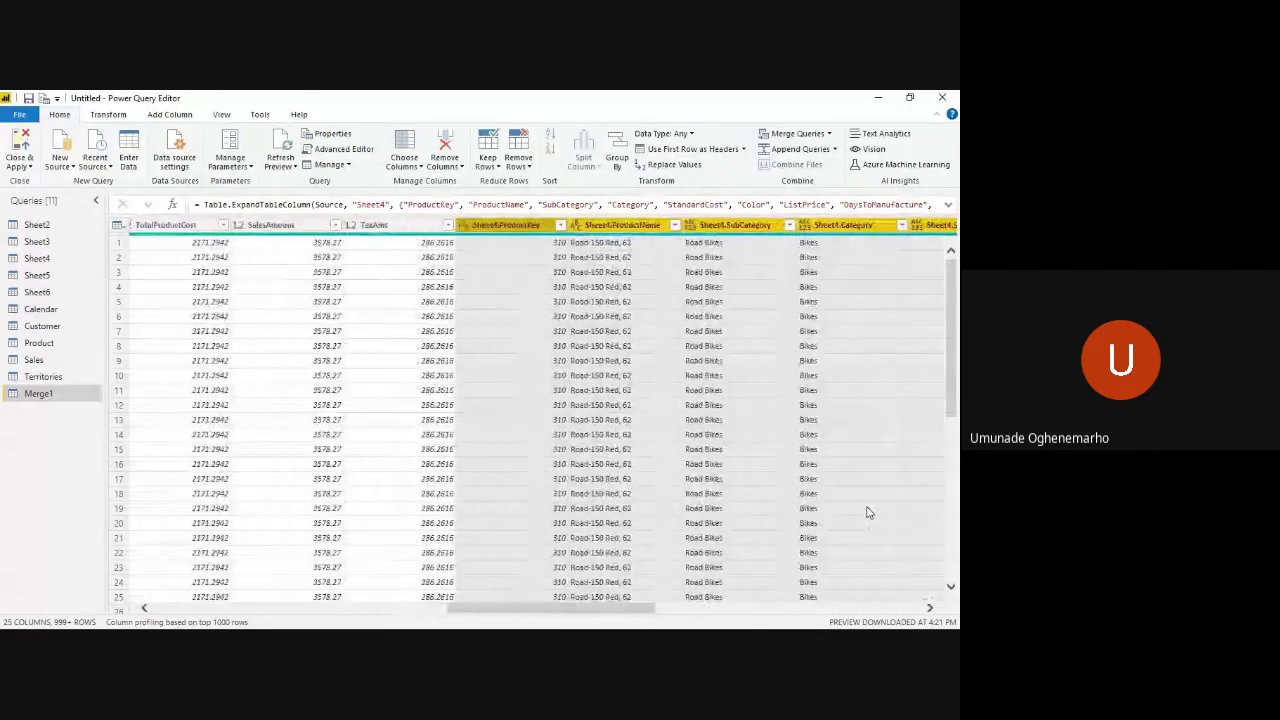
scroll(868, 512, "right", 3)
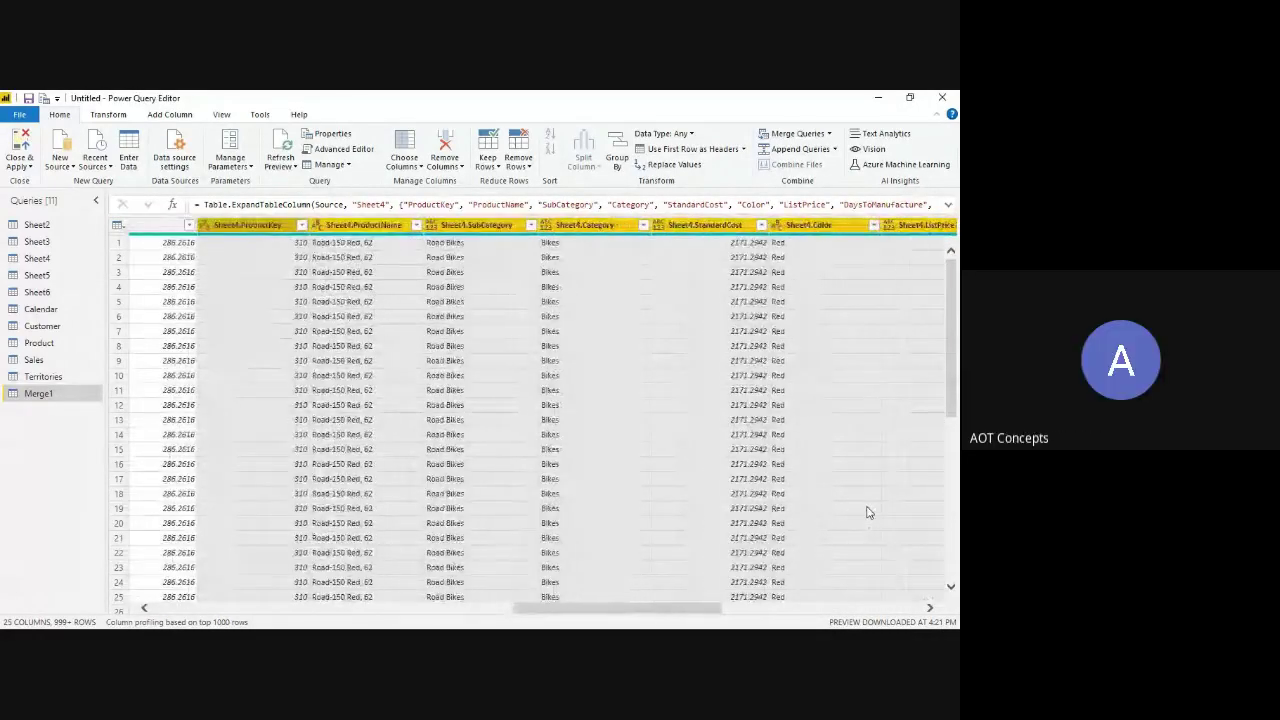
scroll(868, 512, "right", 3)
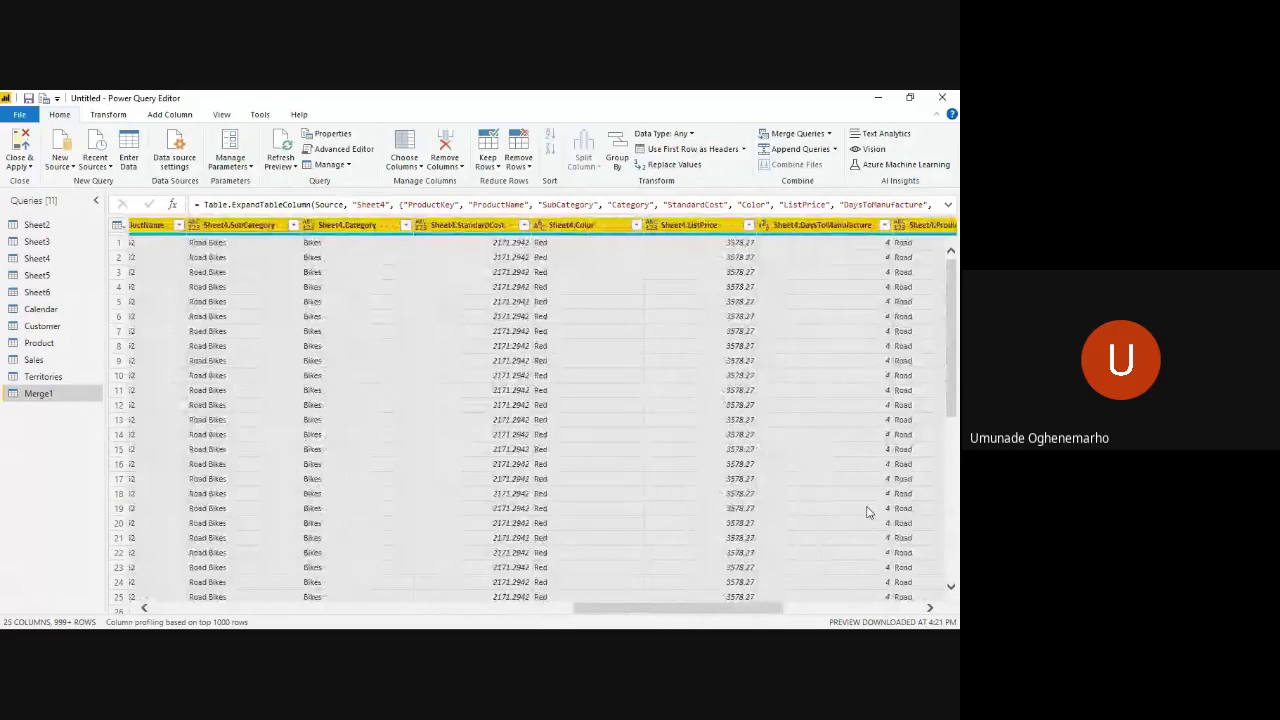
scroll(868, 512, "right", 3)
scroll(862, 511, "down", 8)
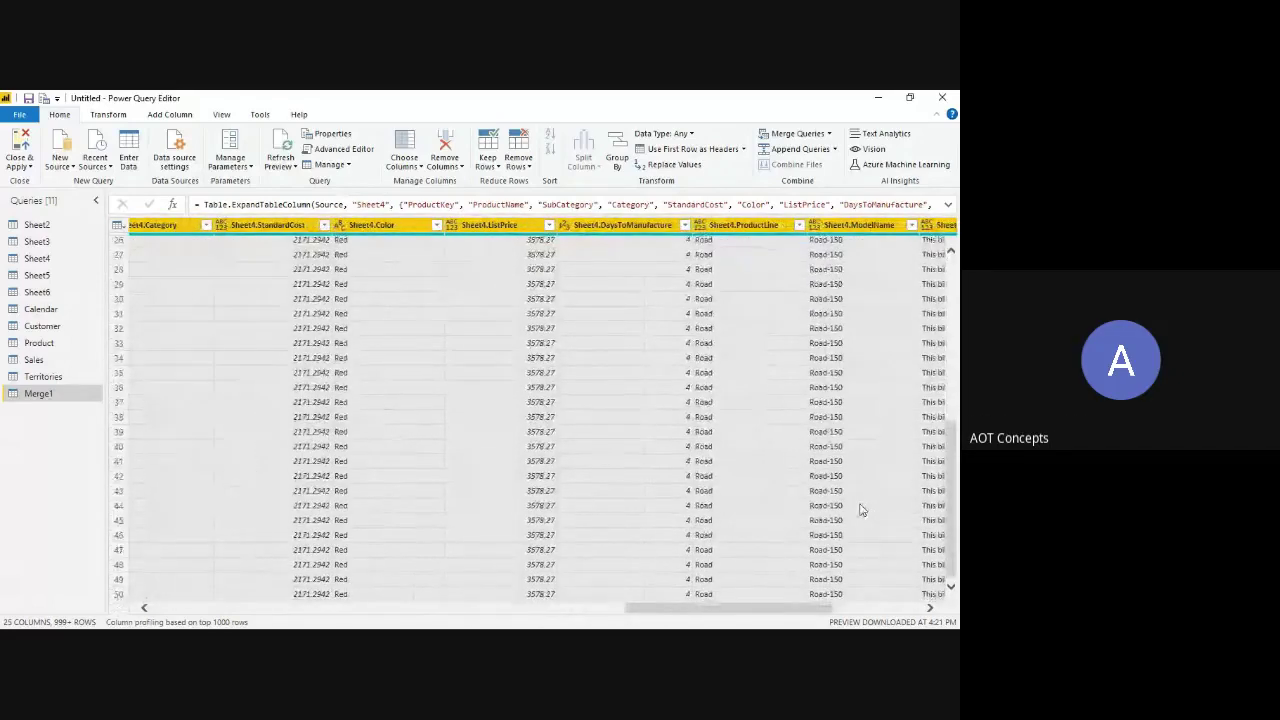
scroll(861, 509, "down", 20)
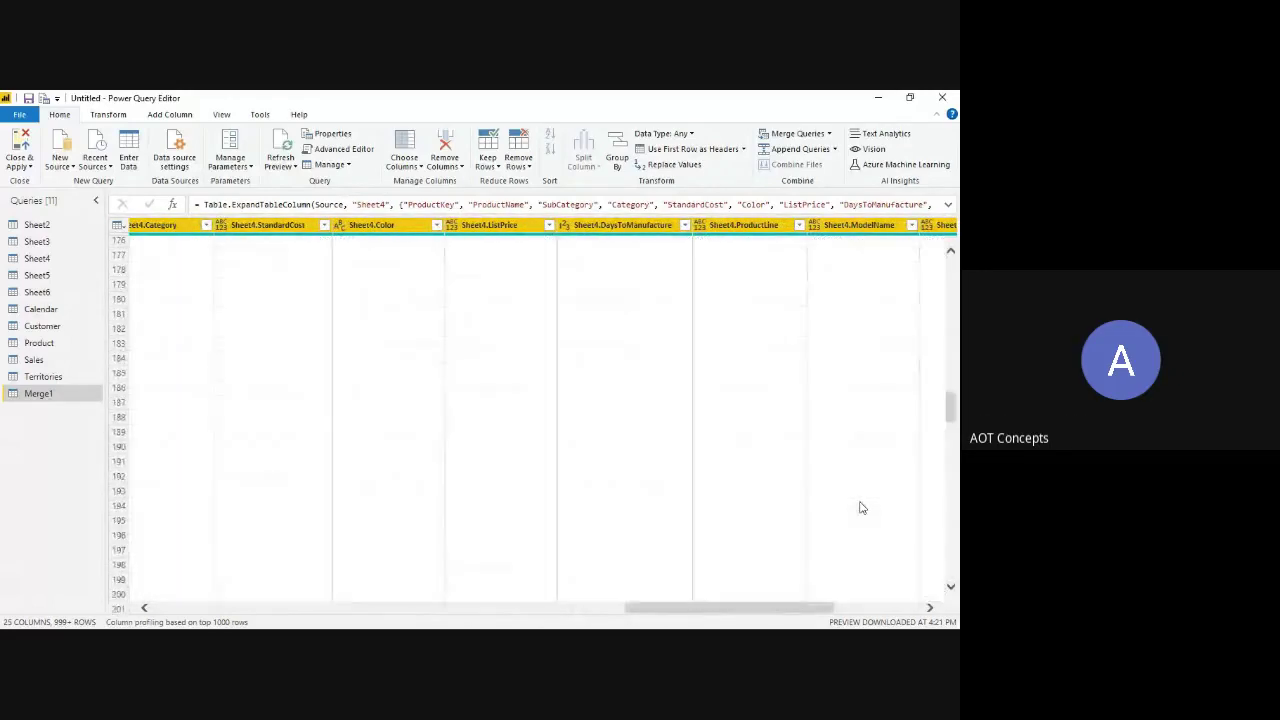
scroll(860, 507, "up", 20)
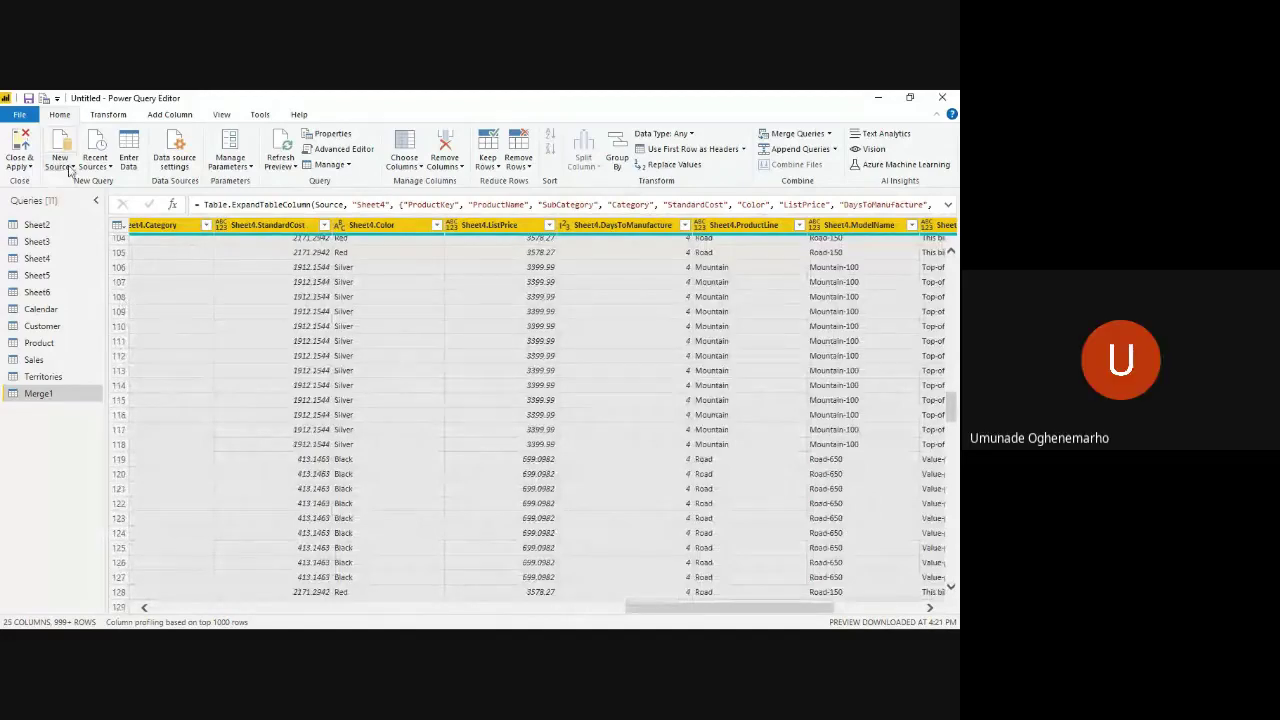
- Reverse the row order of the Merge1 query
left_click(106, 115)
left_click(112, 149)
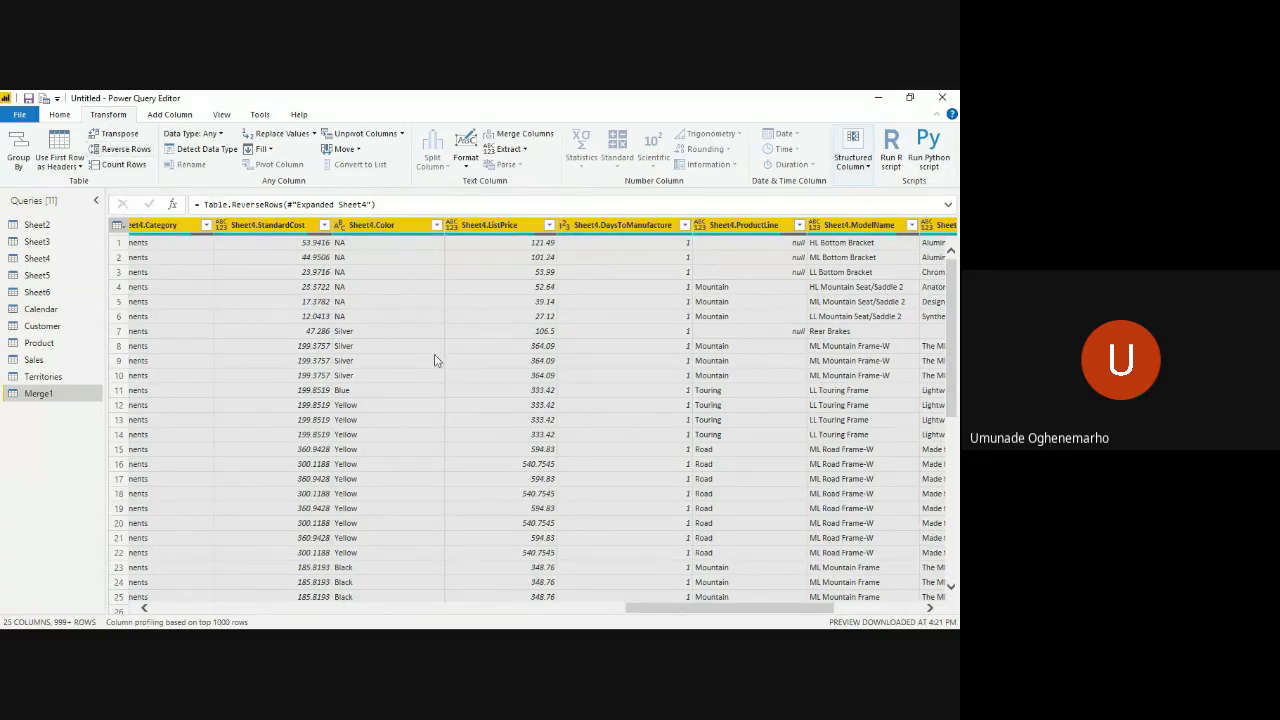
- Compare the Sheet4 product columns with the Sheet5 sales columns in the first 25 rows of the reversed Merge1
scroll(441, 365, "left", 6)
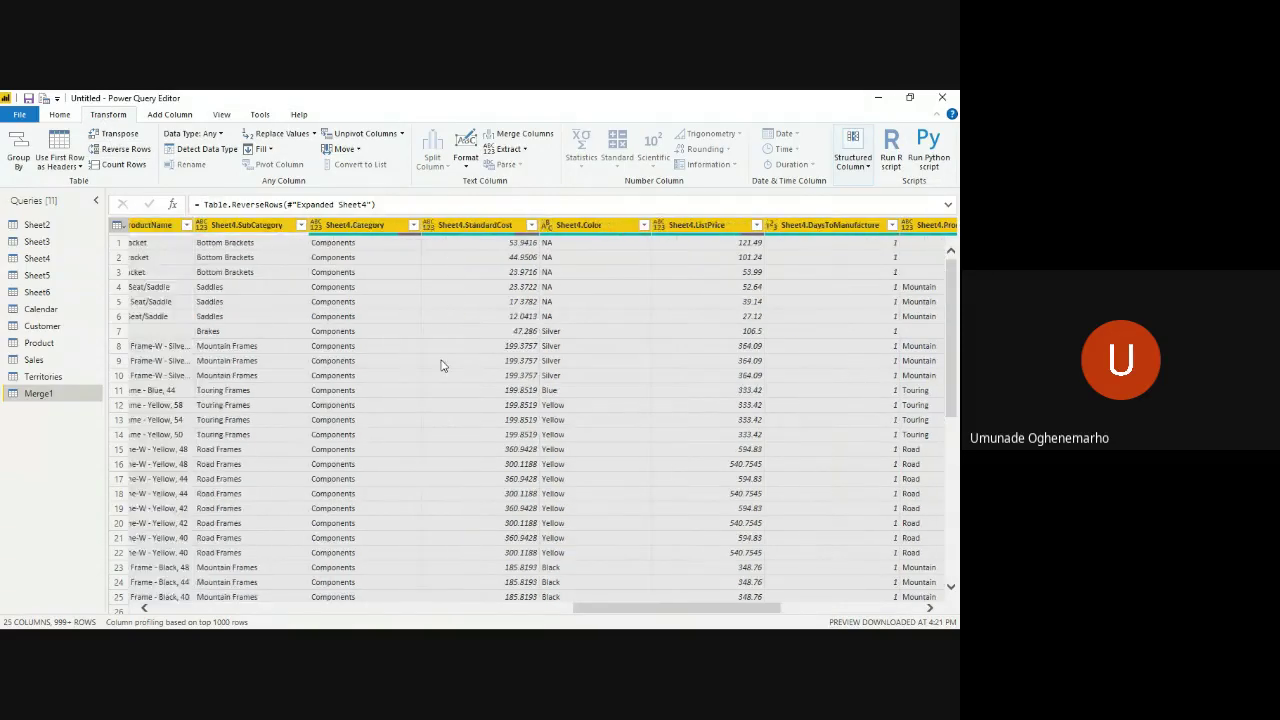
scroll(441, 365, "left", 3)
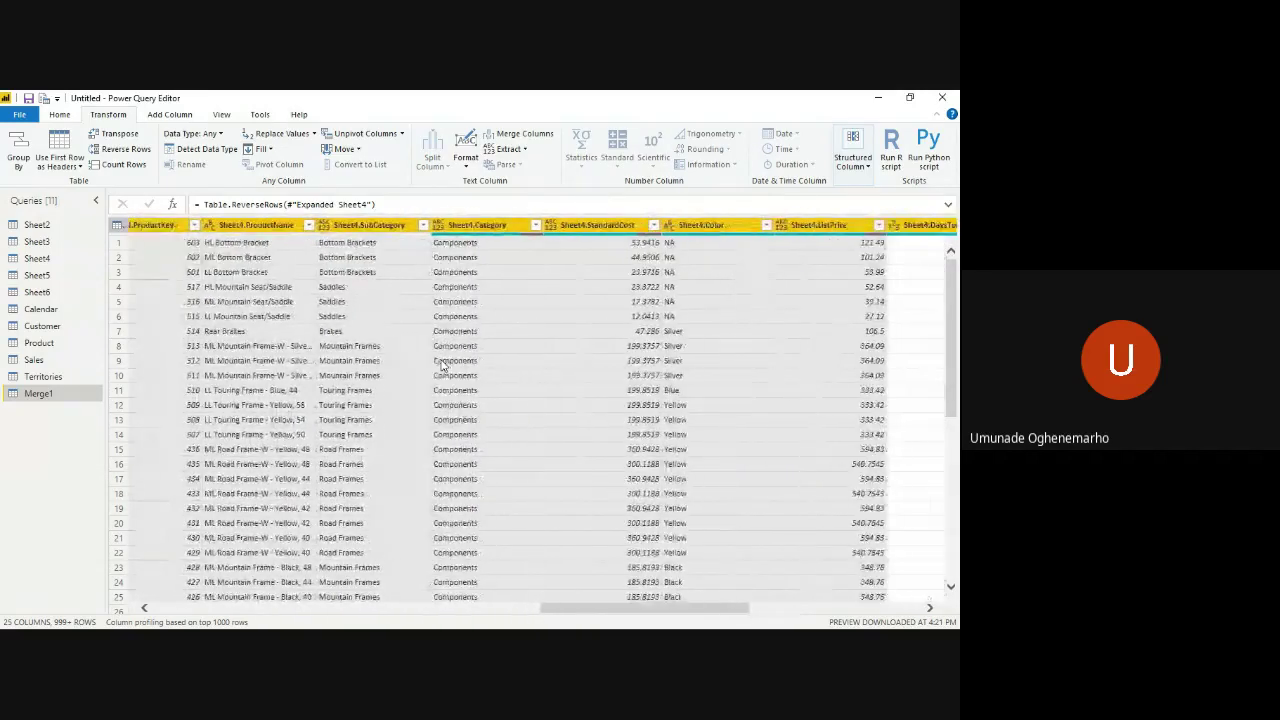
scroll(441, 365, "right", 4)
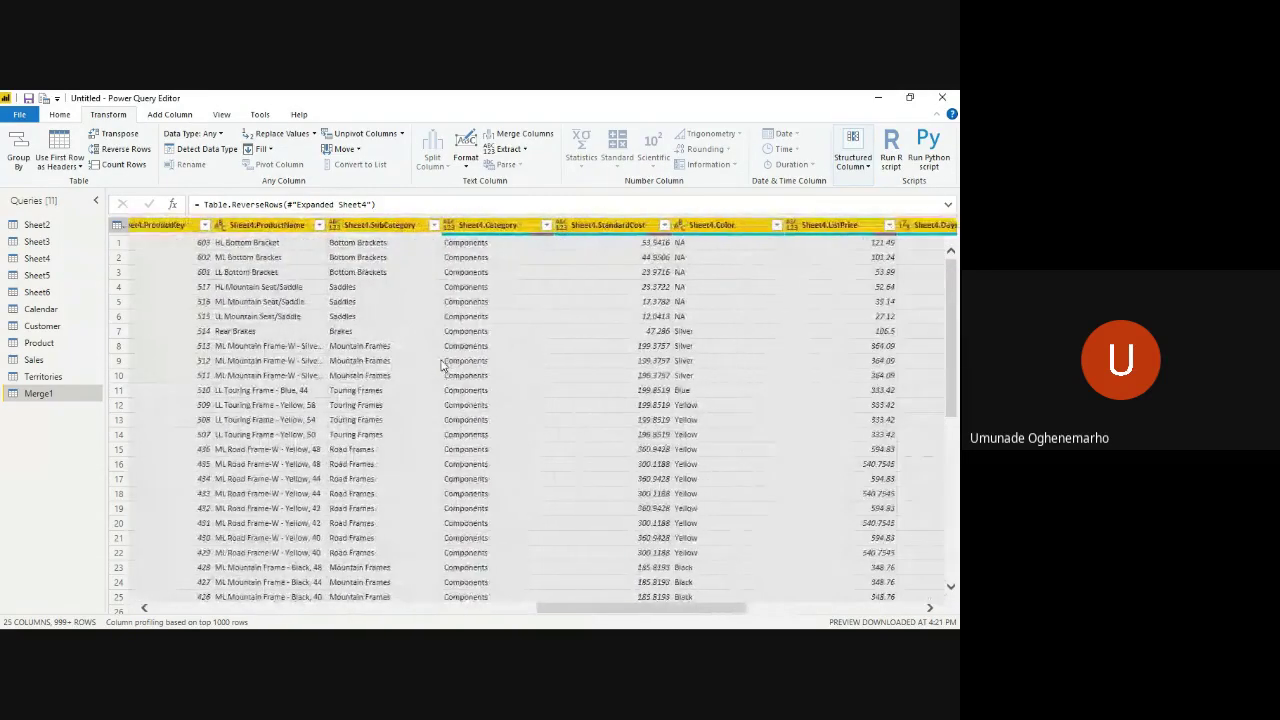
scroll(441, 365, "left", 3)
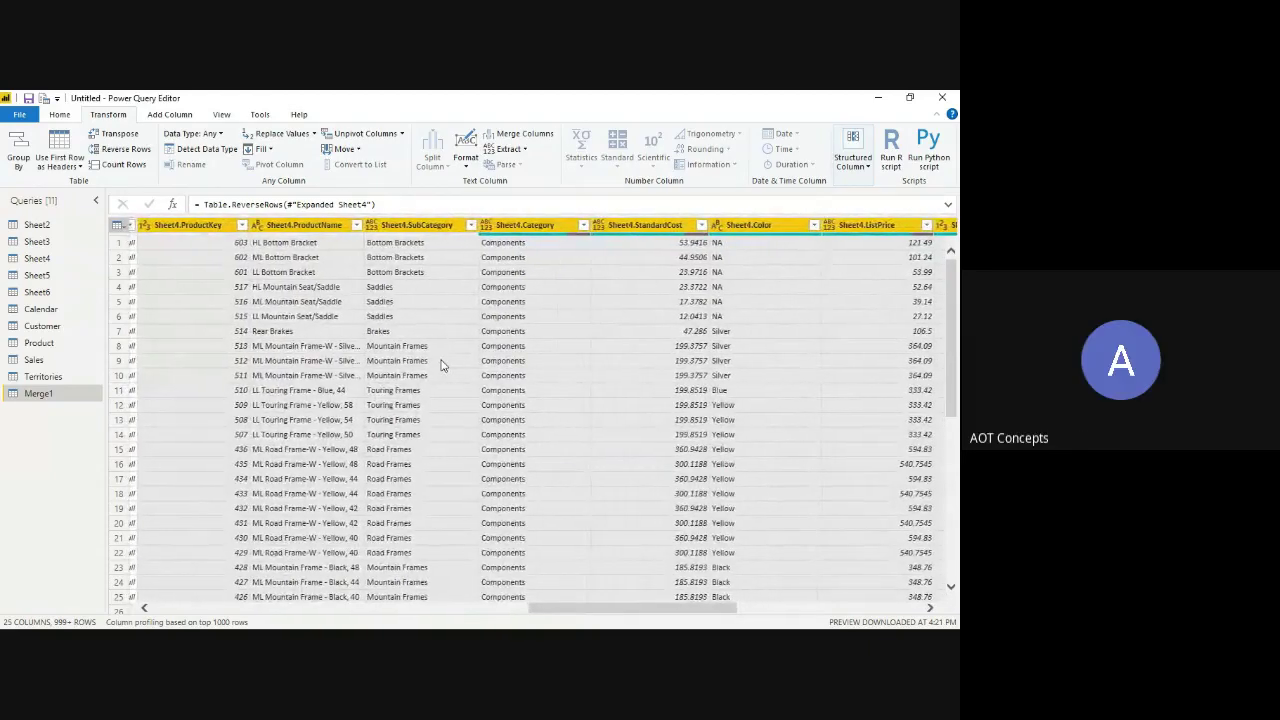
scroll(441, 365, "left", 2)
scroll(441, 365, "left", 4)
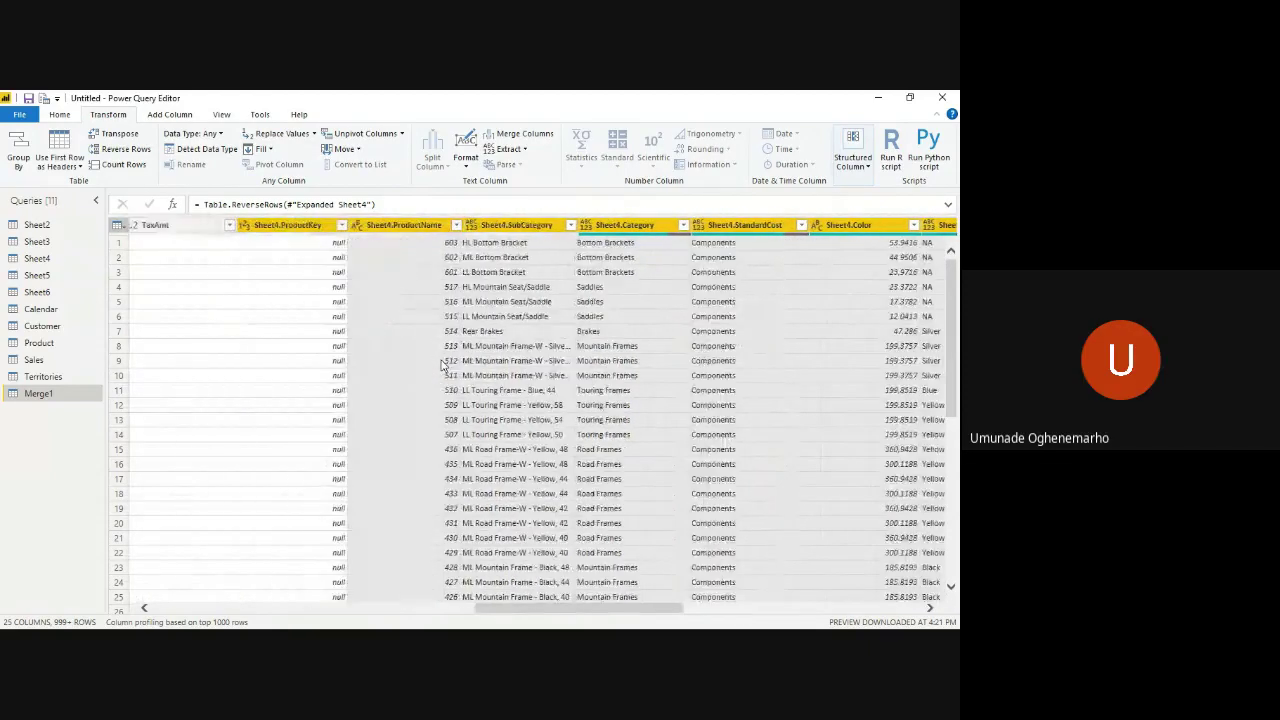
scroll(516, 378, "left", 2)
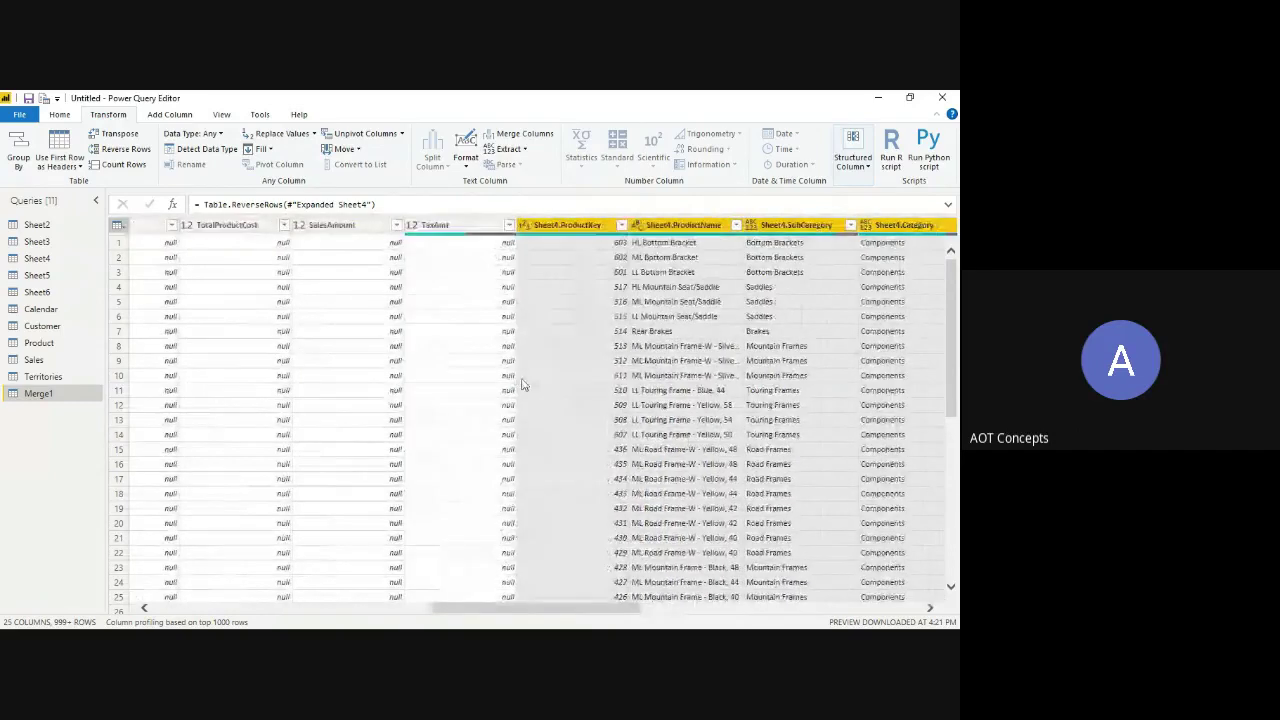
scroll(521, 384, "left", 4)
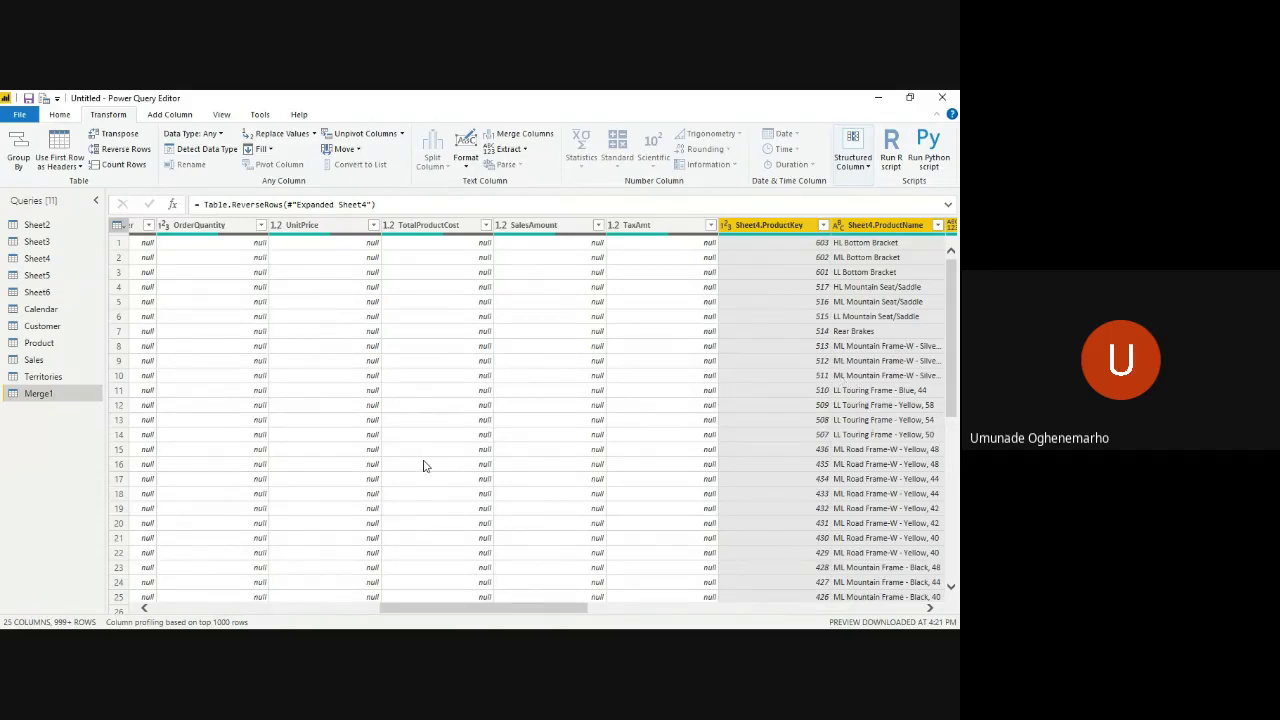
scroll(423, 466, "left", 1)
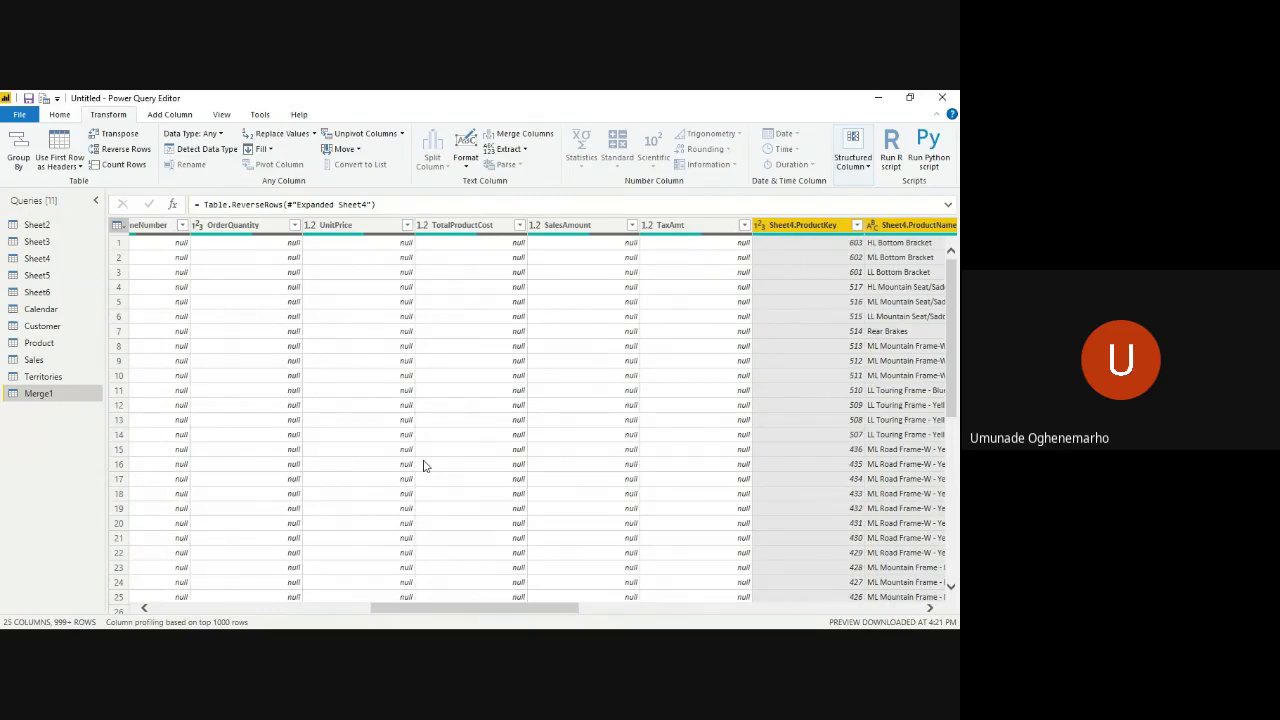
scroll(423, 466, "left", 7)
- Examine Merge1's rows around 440 to 466 across the sales columns and the Sheet4 product columns
scroll(420, 450, "down", 20)
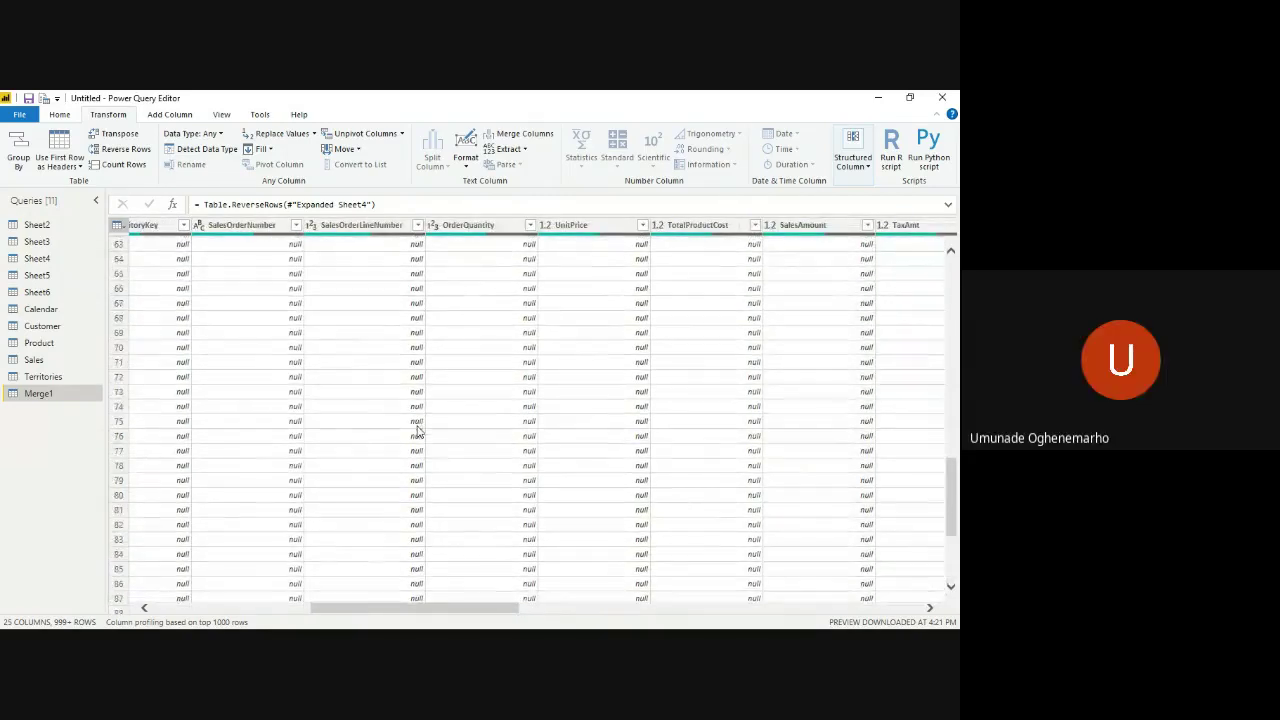
scroll(418, 430, "down", 20)
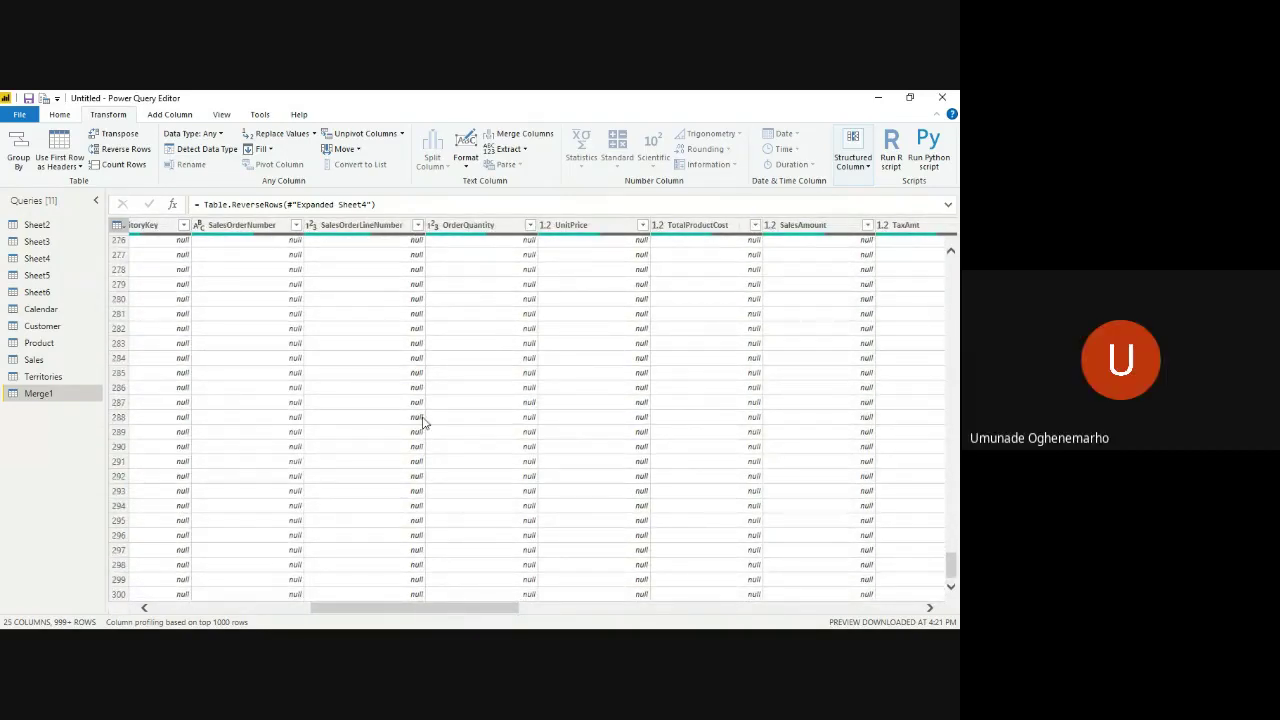
scroll(423, 421, "down", 20)
scroll(423, 421, "left", 6)
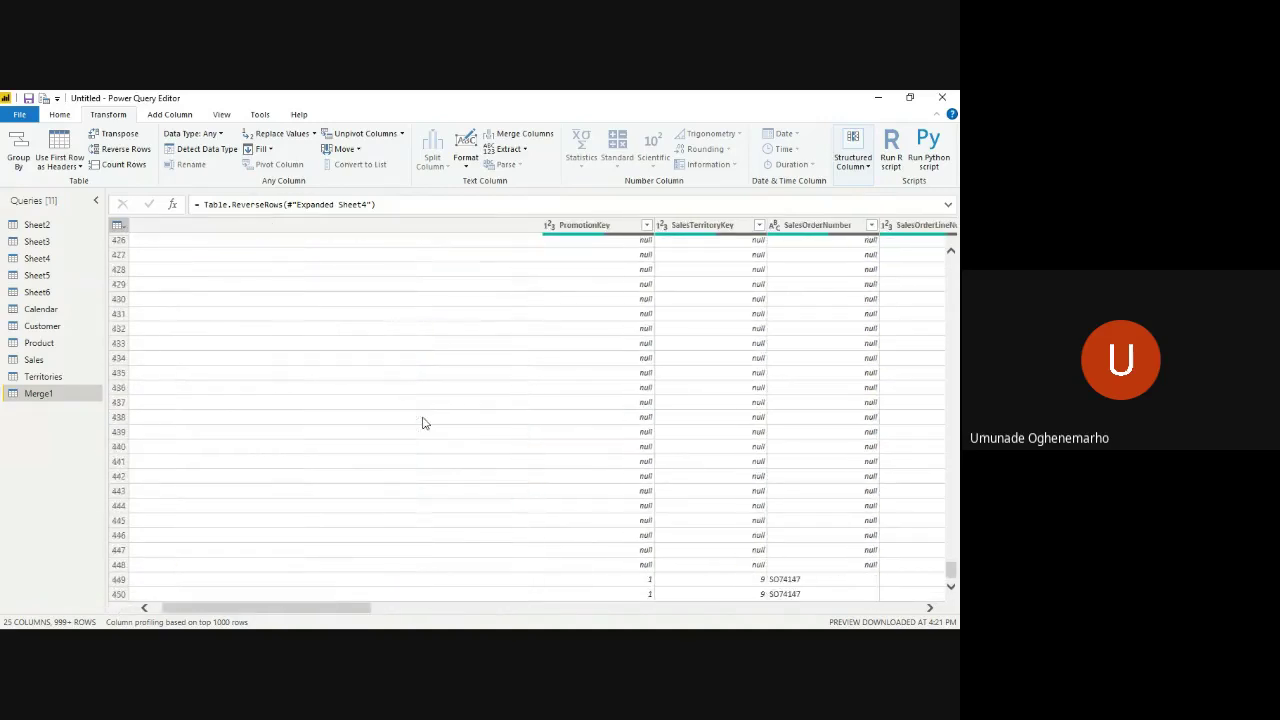
scroll(423, 421, "down", 20)
scroll(423, 421, "up", 11)
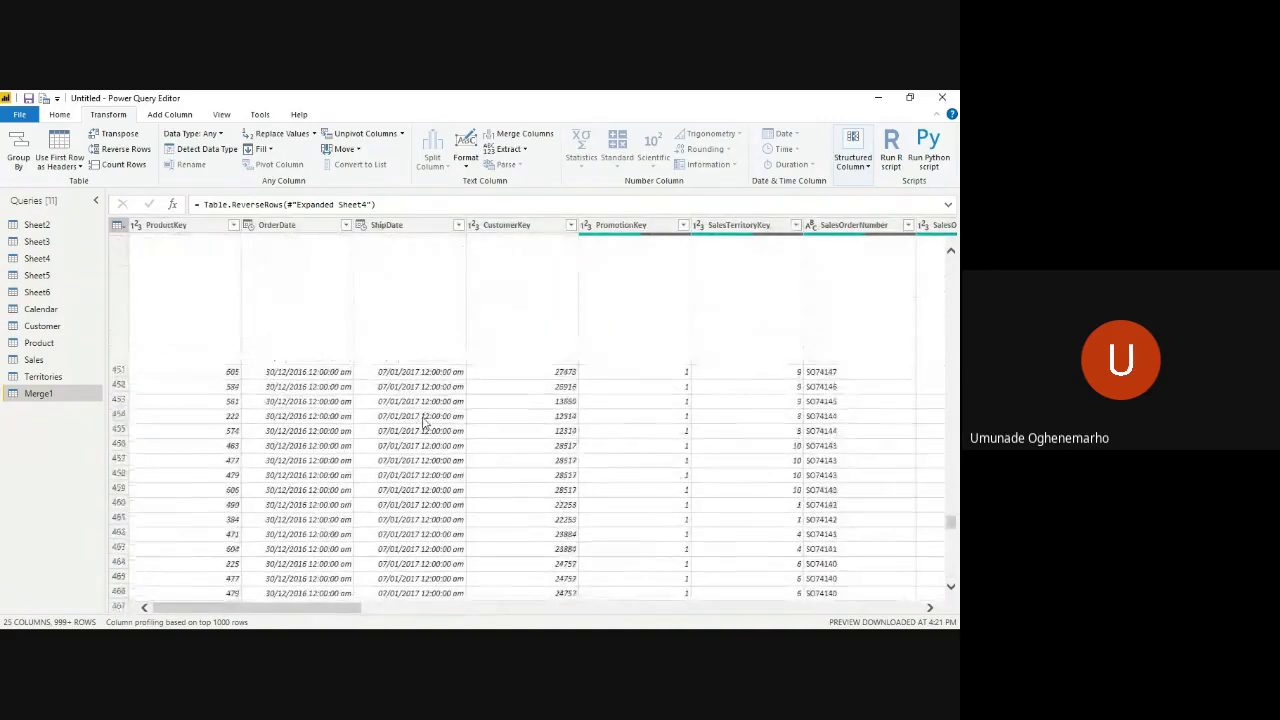
scroll(423, 421, "down", 1)
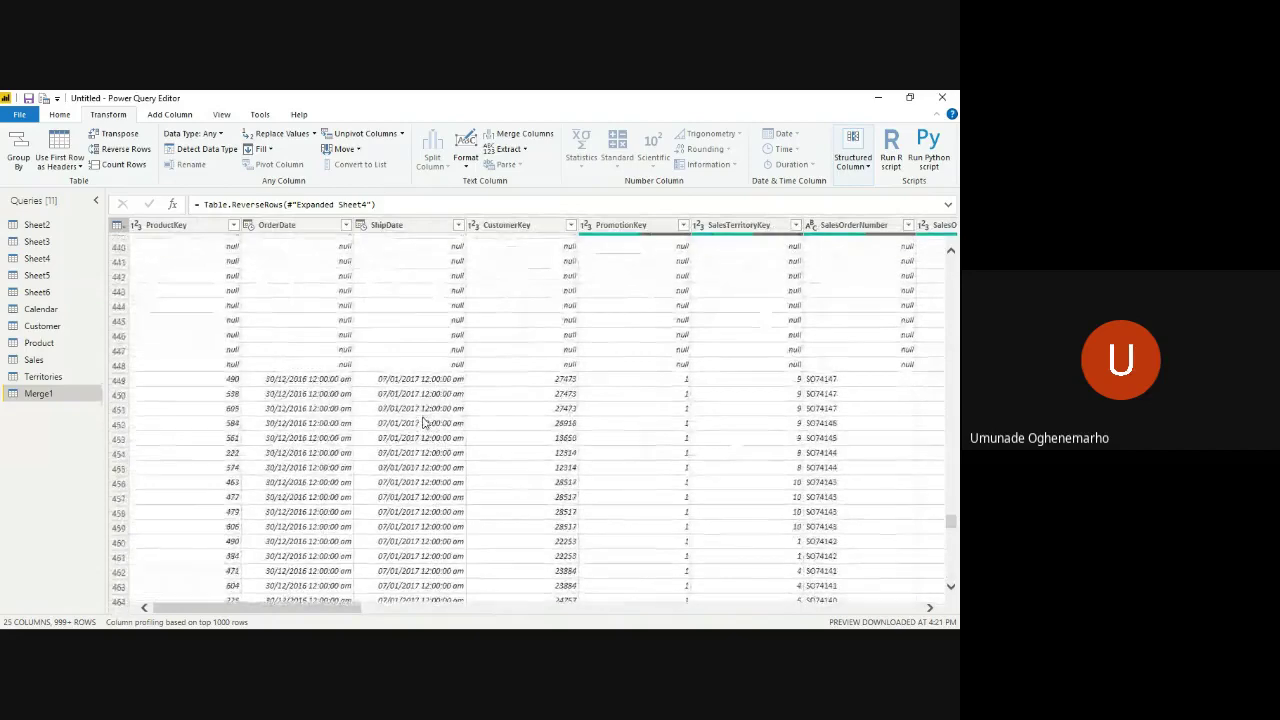
scroll(423, 421, "right", 3)
scroll(423, 421, "right", 4)
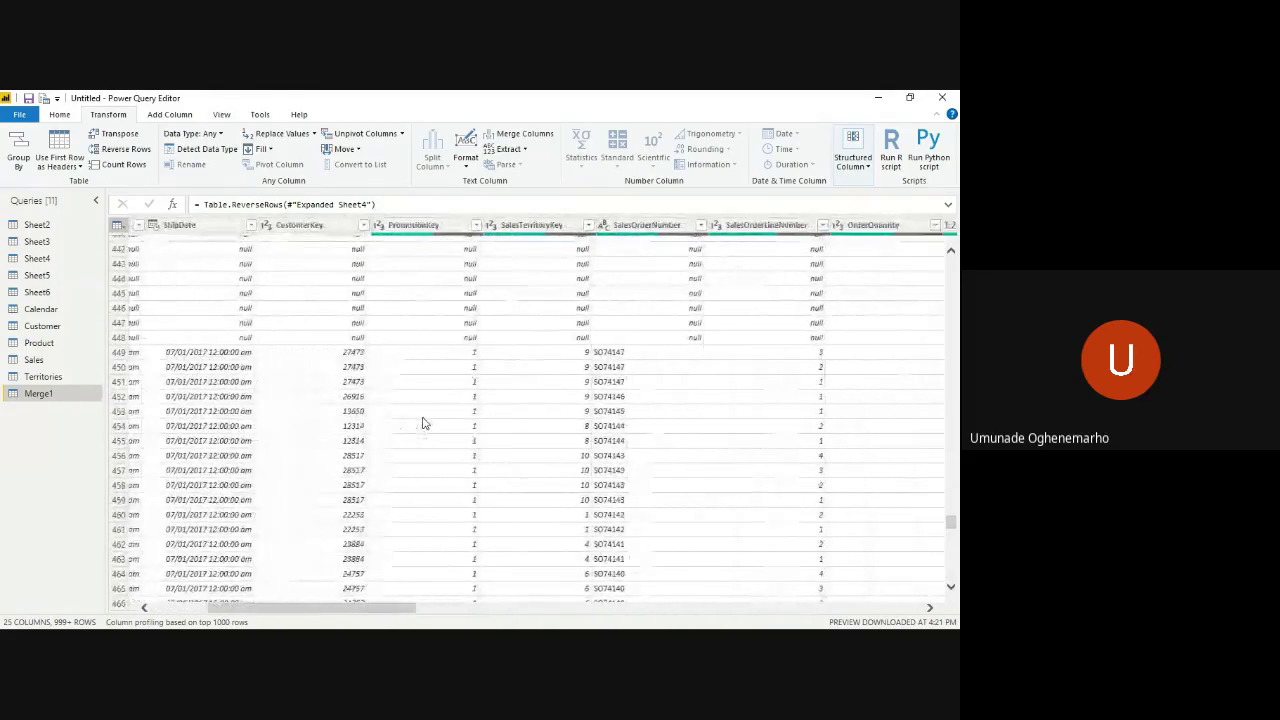
scroll(423, 421, "right", 4)
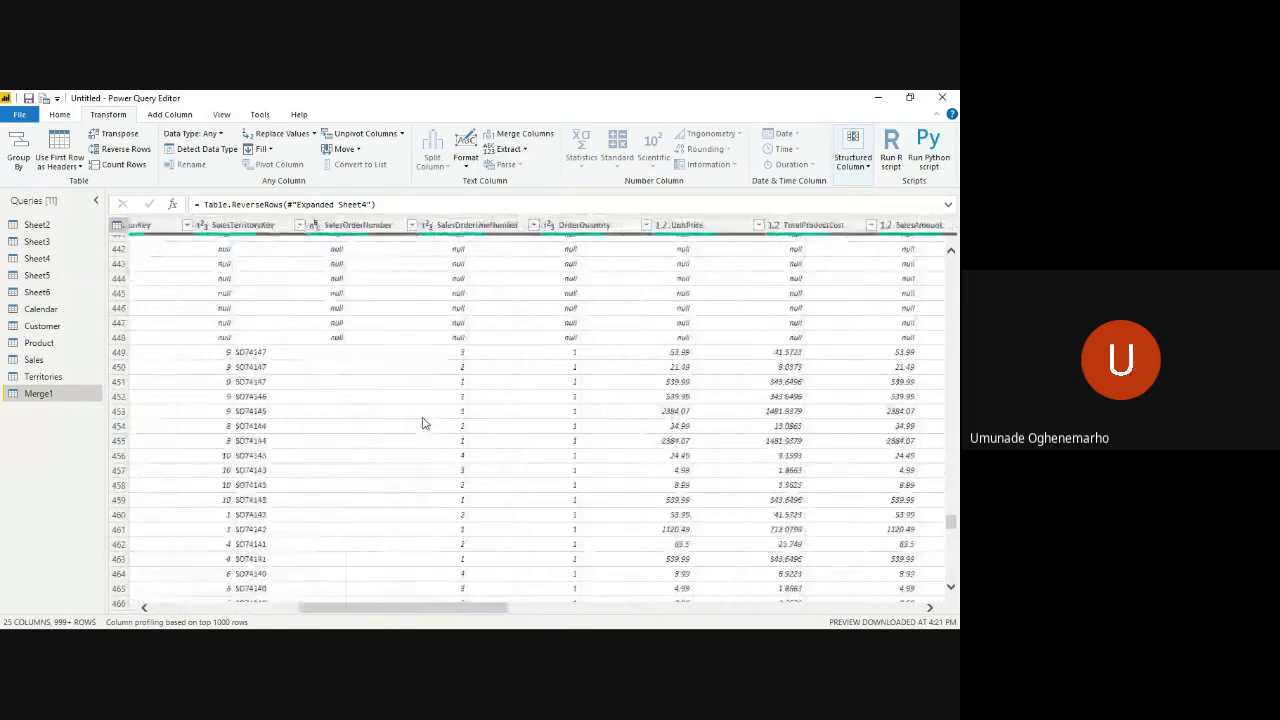
scroll(383, 423, "right", 5)
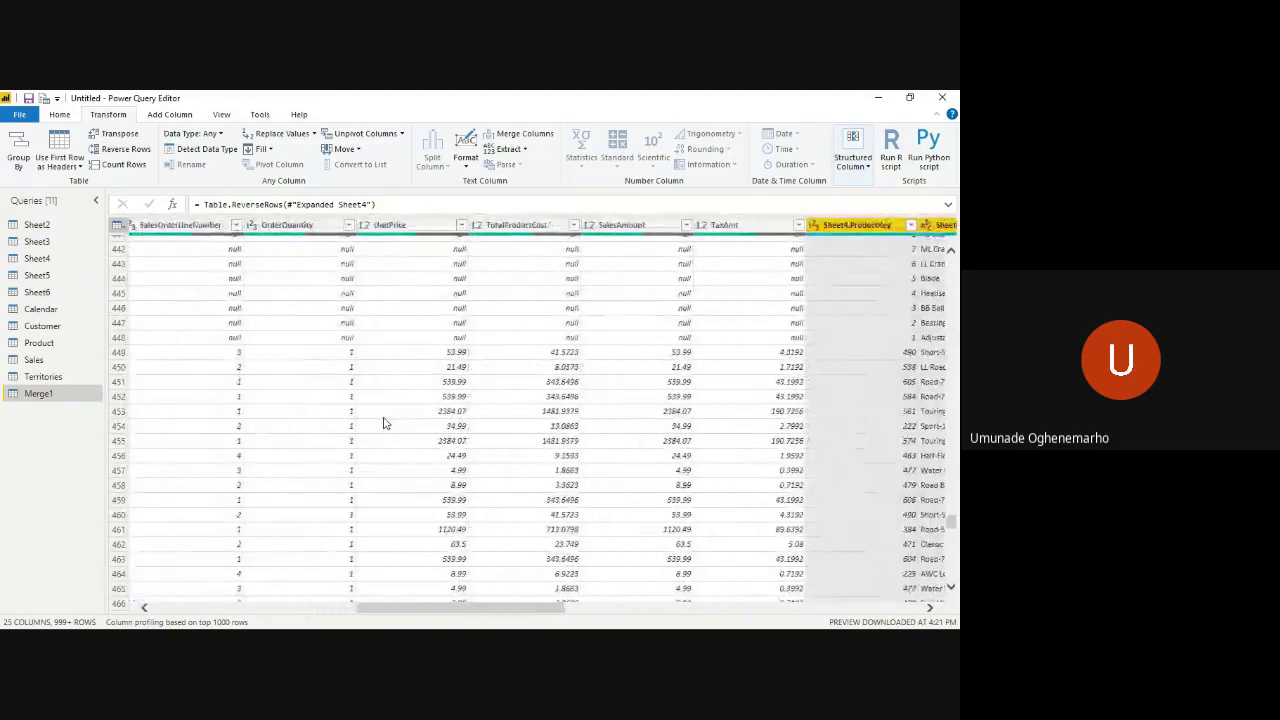
scroll(383, 423, "right", 4)
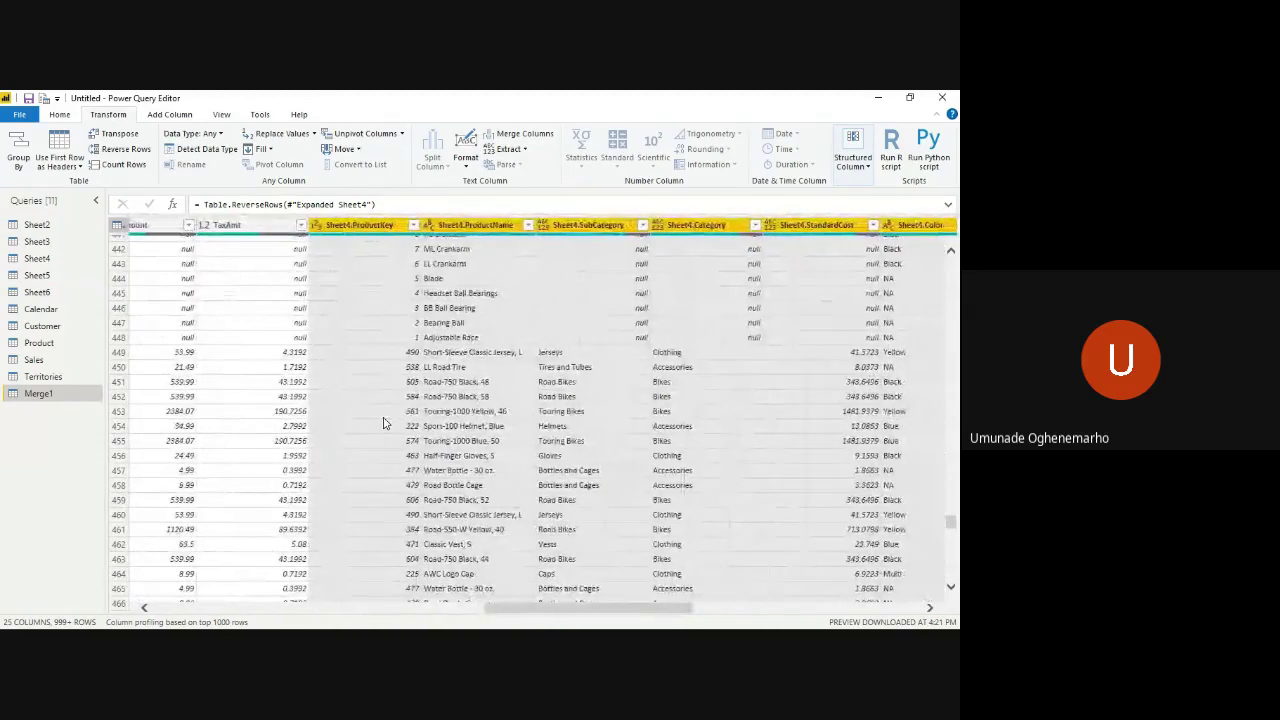
- Examine Merge1's Sheet4 columns from SubCategory to ProductDescription around row 449 and in the rows down to about 549
scroll(383, 423, "right", 5)
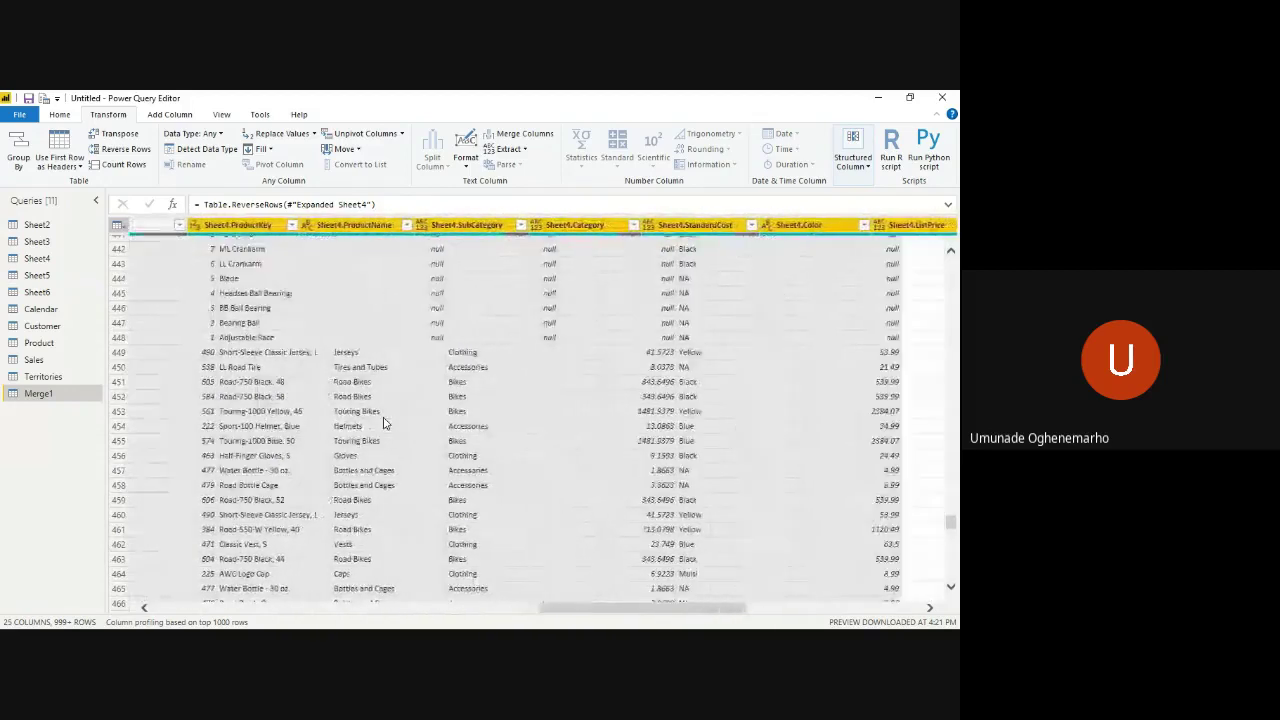
scroll(383, 423, "right", 5)
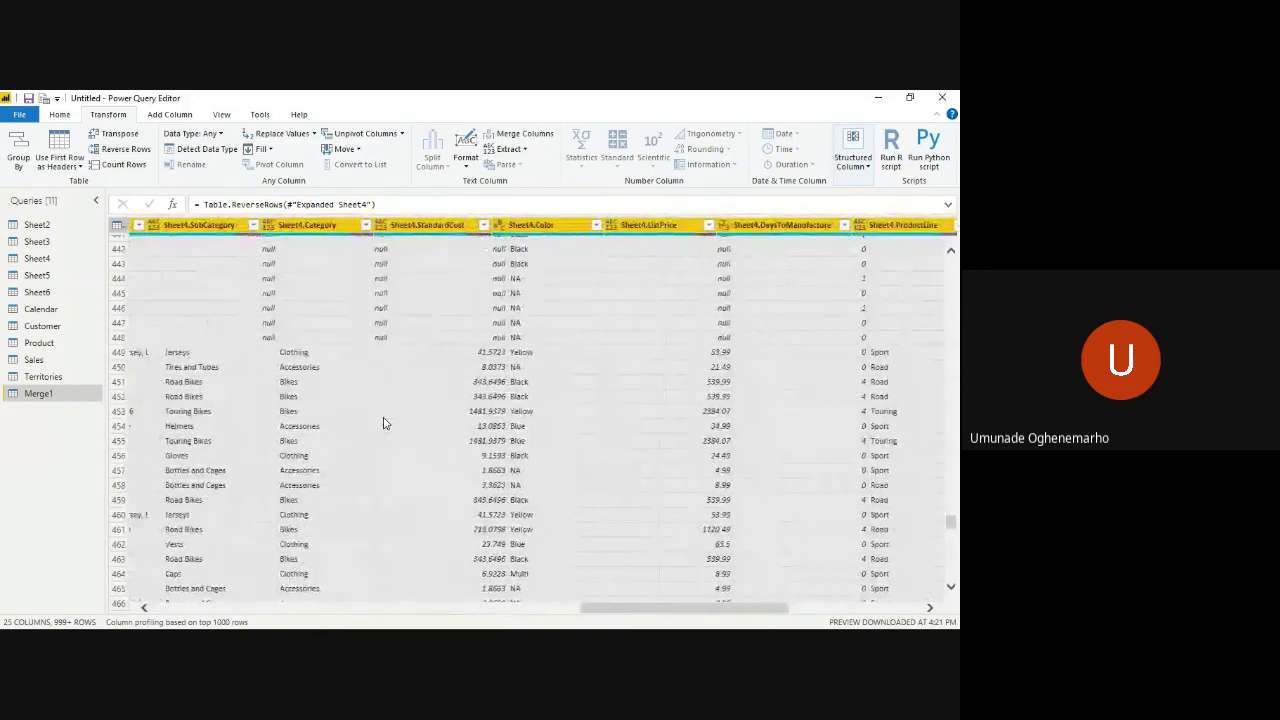
scroll(383, 423, "left", 1)
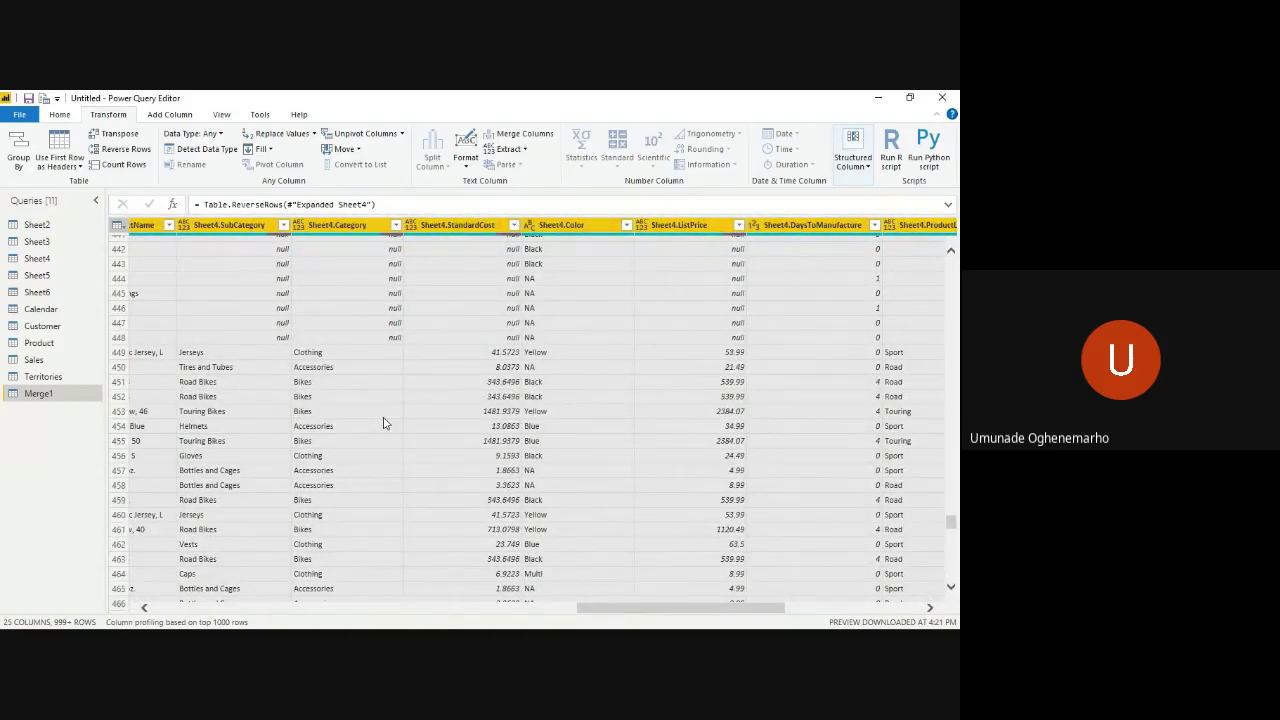
scroll(383, 423, "right", 5)
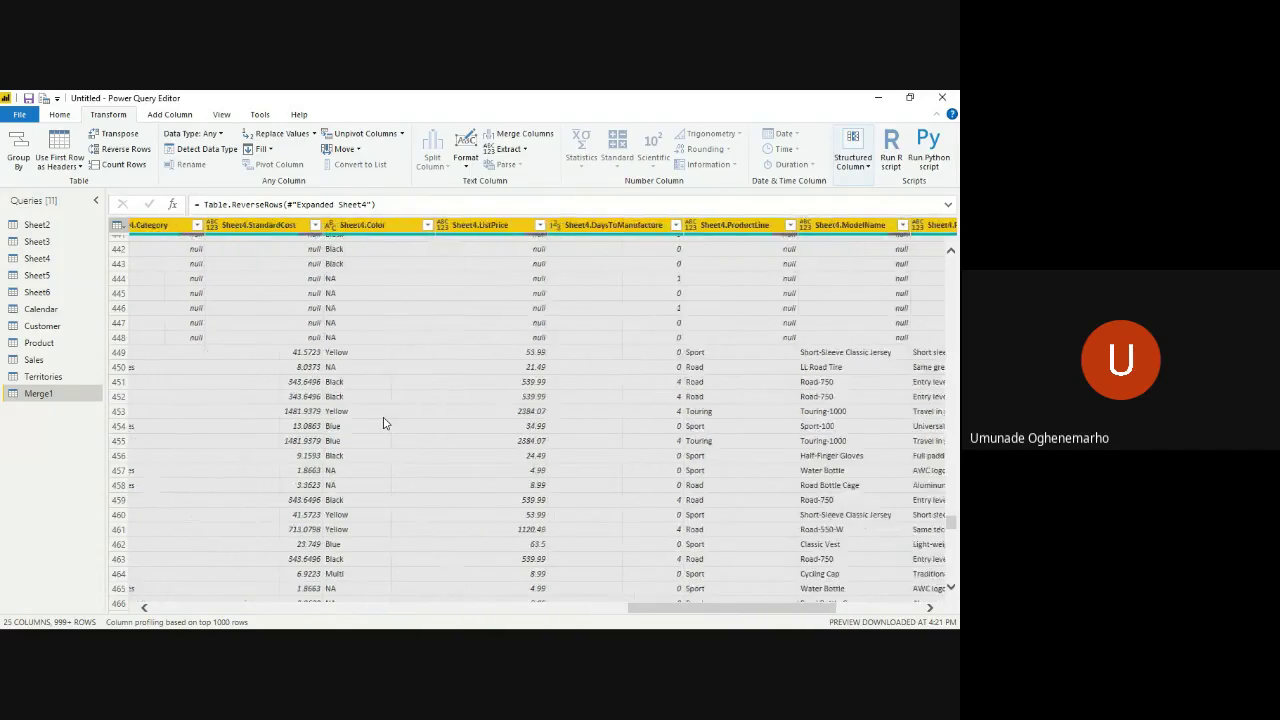
scroll(383, 423, "right", 1)
scroll(383, 423, "down", 12)
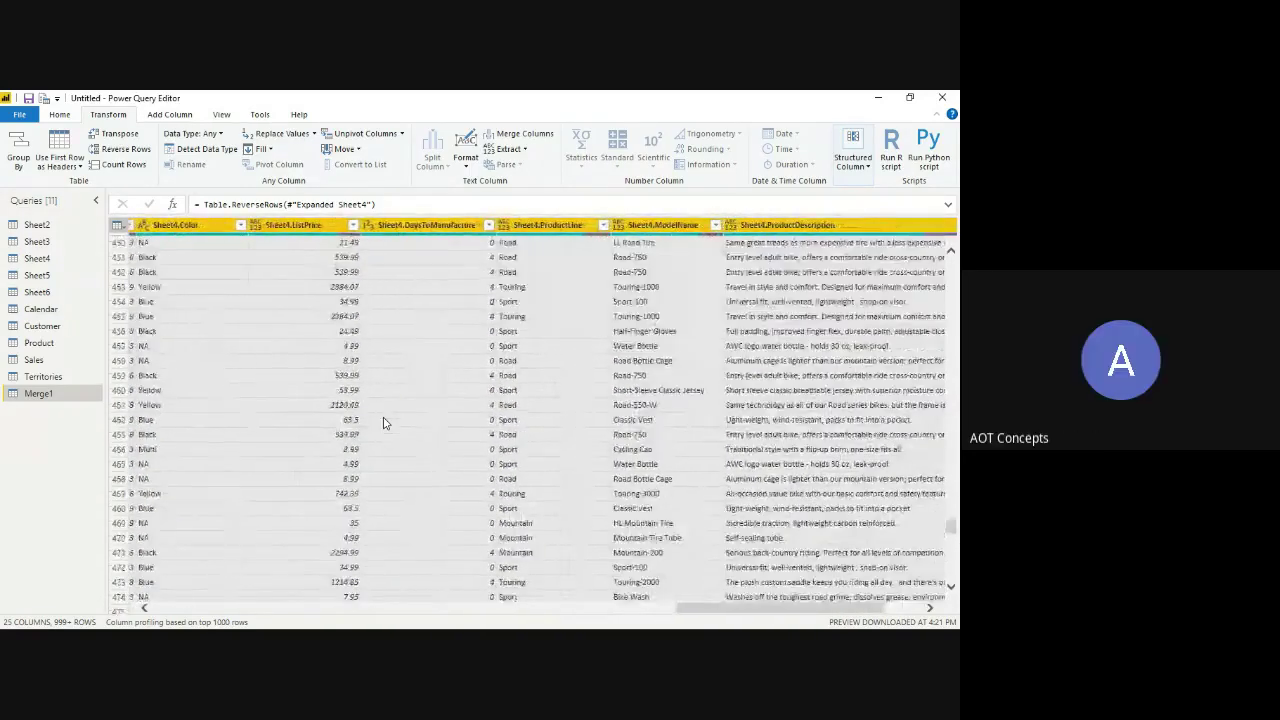
scroll(383, 423, "down", 10)
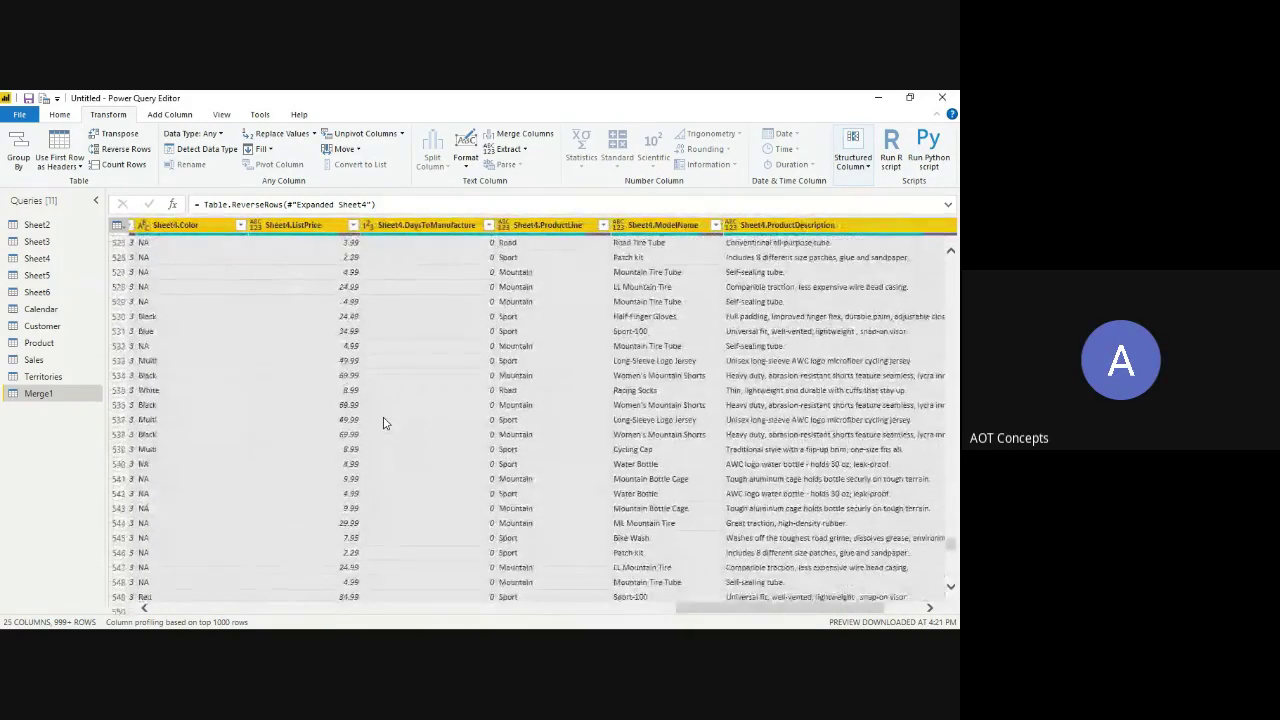
- Delete the existing Merge1 query and confirm its removal
scroll(383, 423, "up", 20)
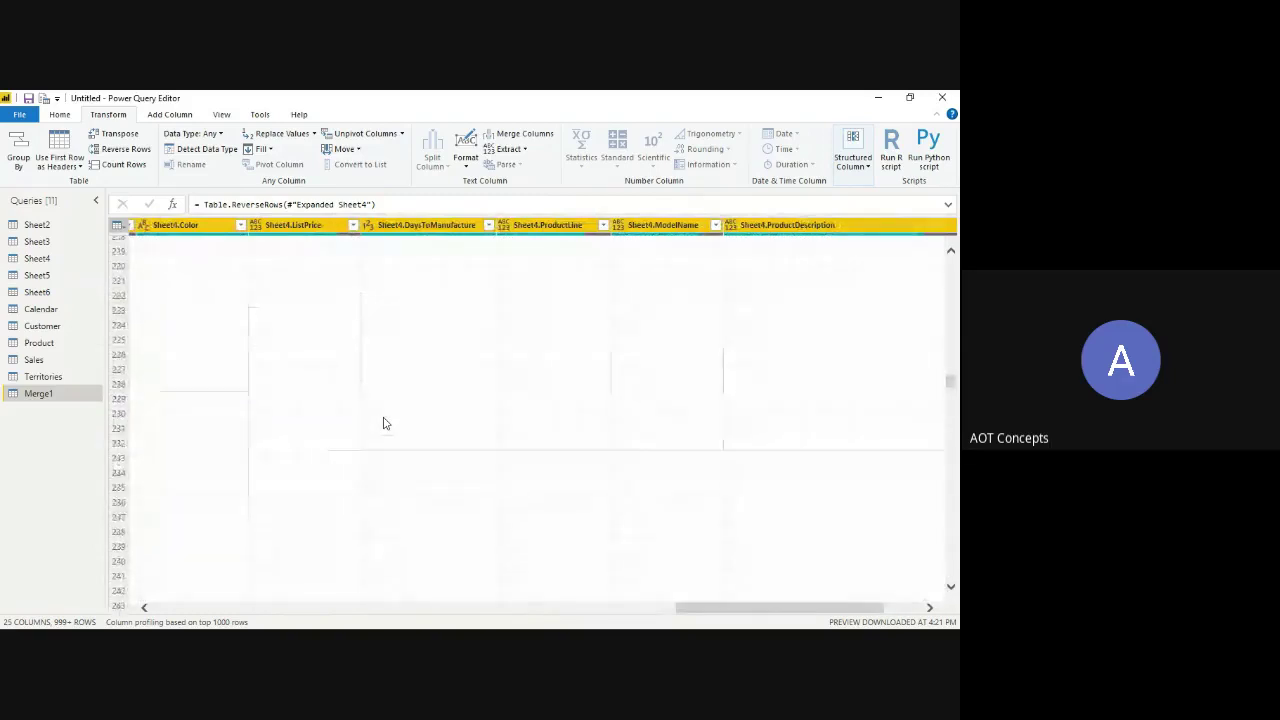
scroll(383, 423, "up", 15)
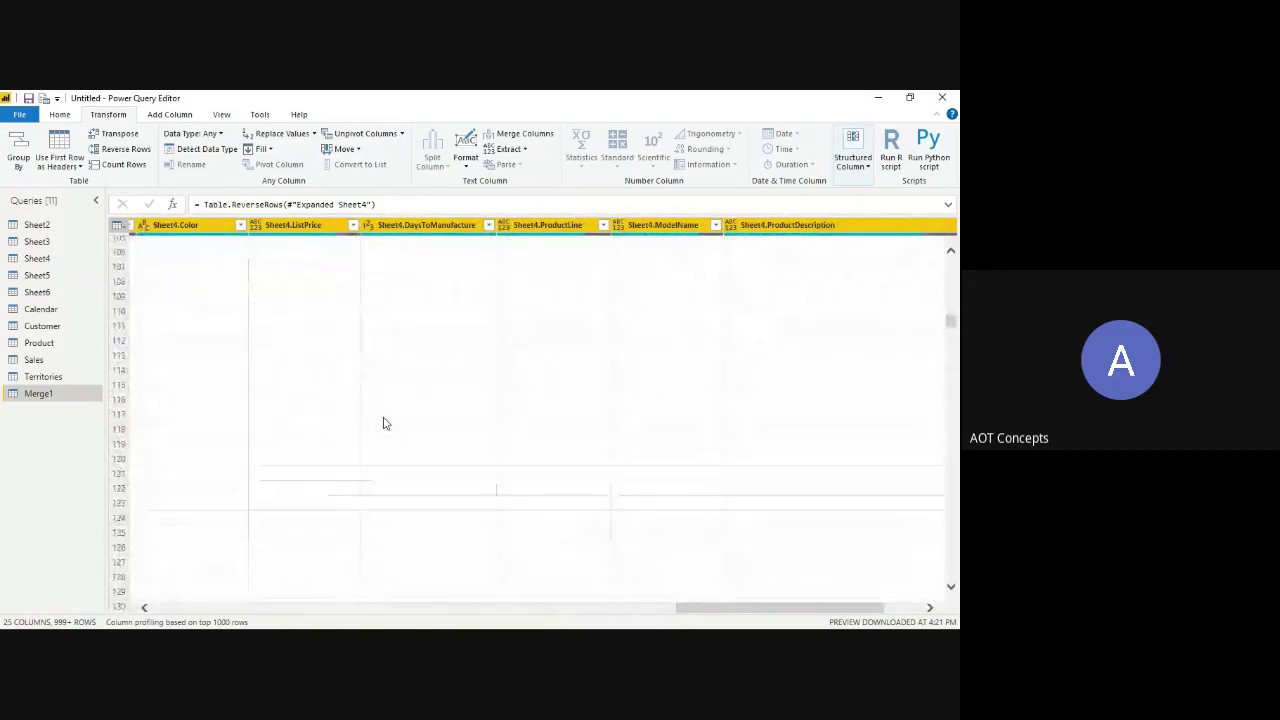
scroll(383, 566, "up", 10)
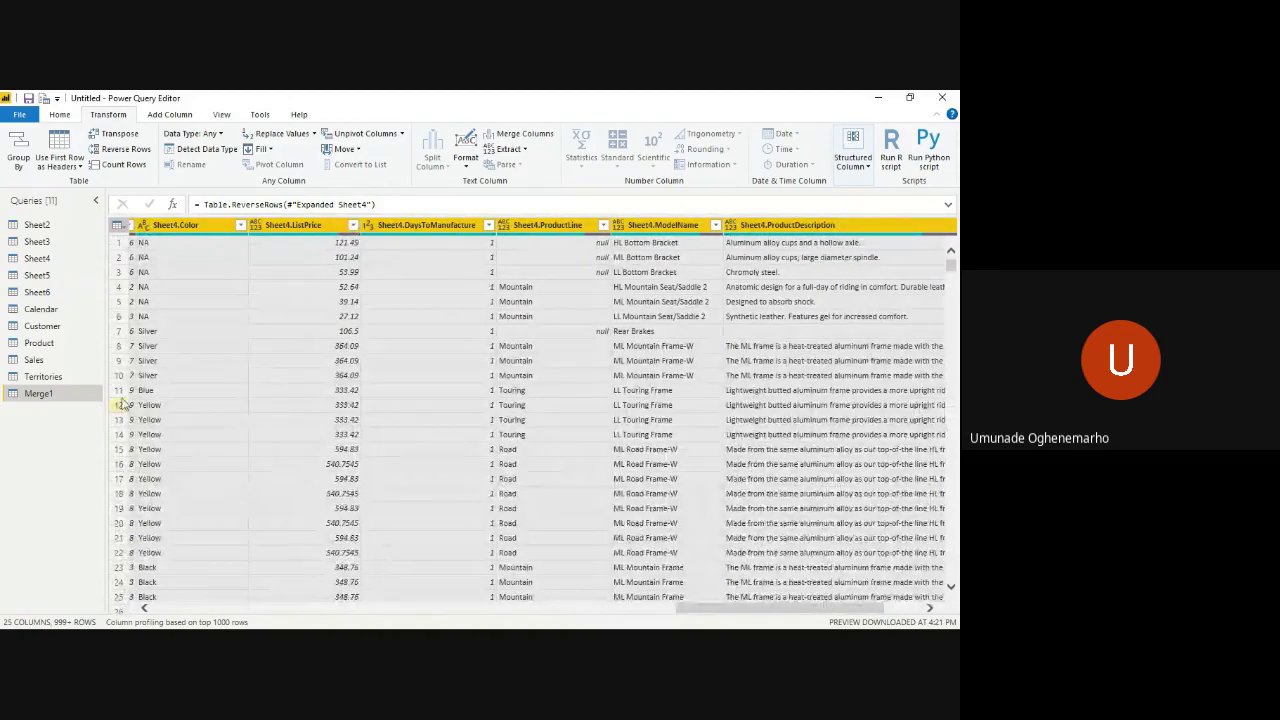
right_click(73, 399)
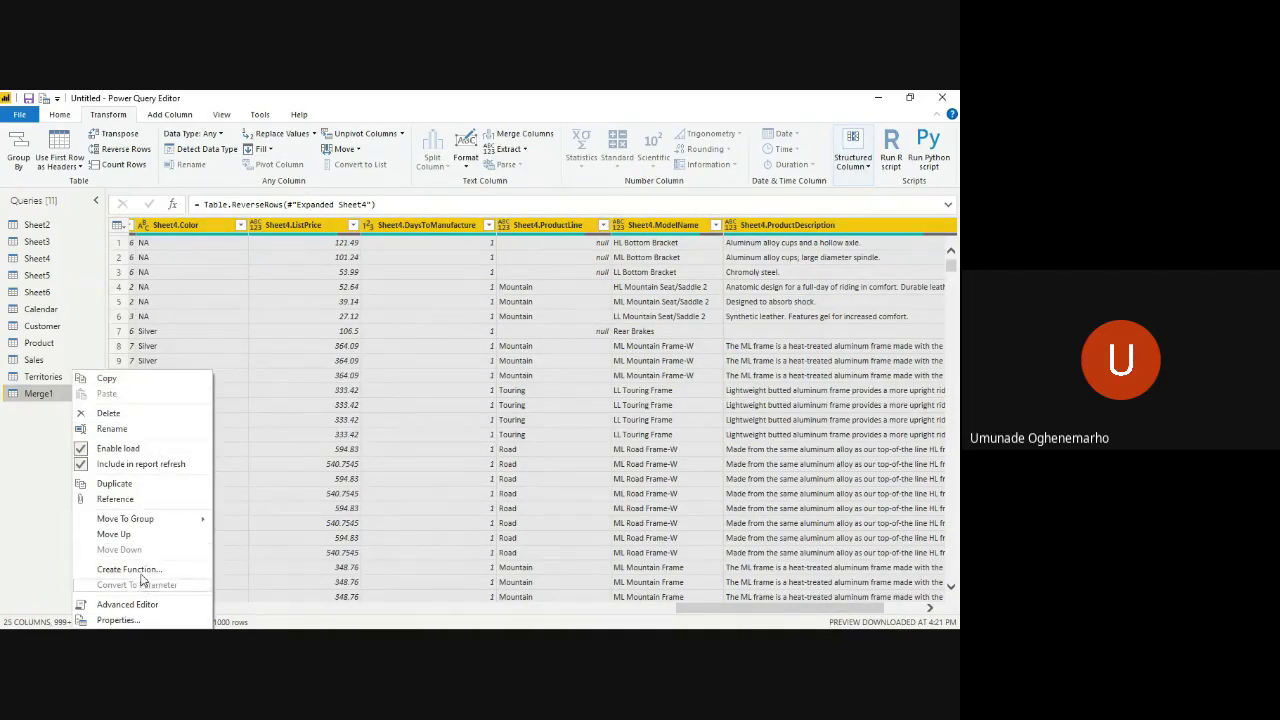
left_click(133, 414)
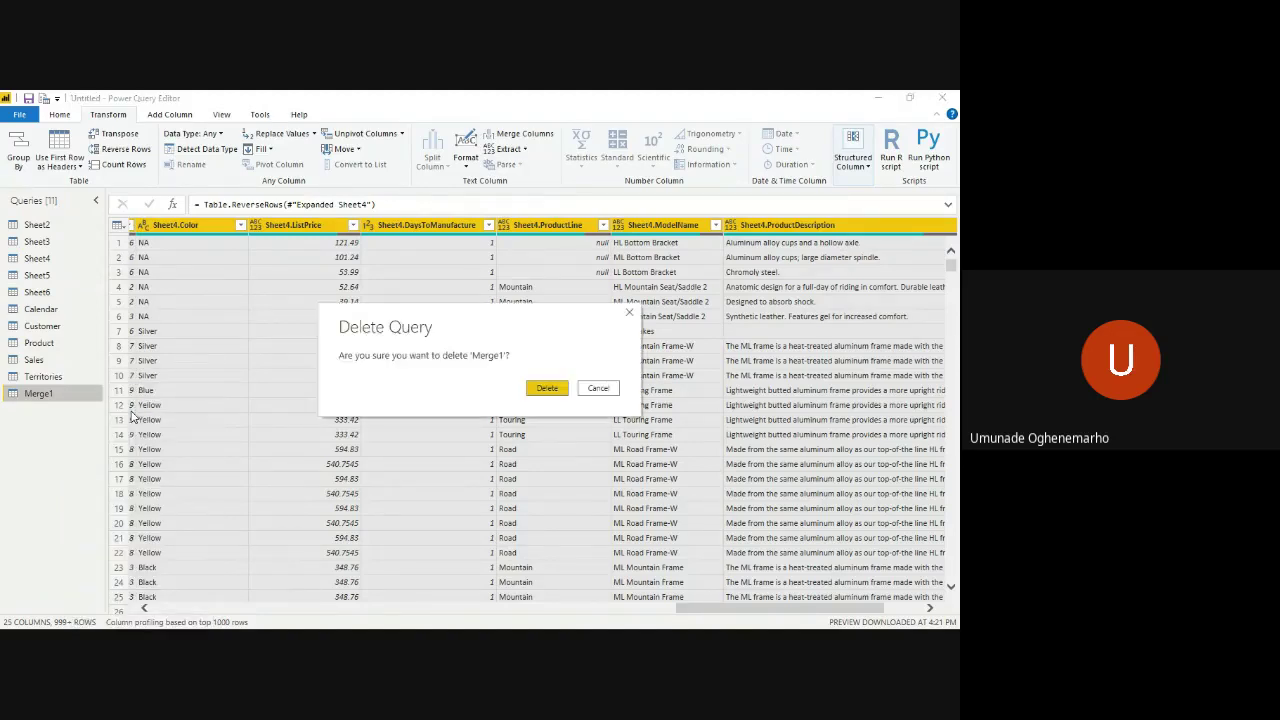
left_click(547, 389)
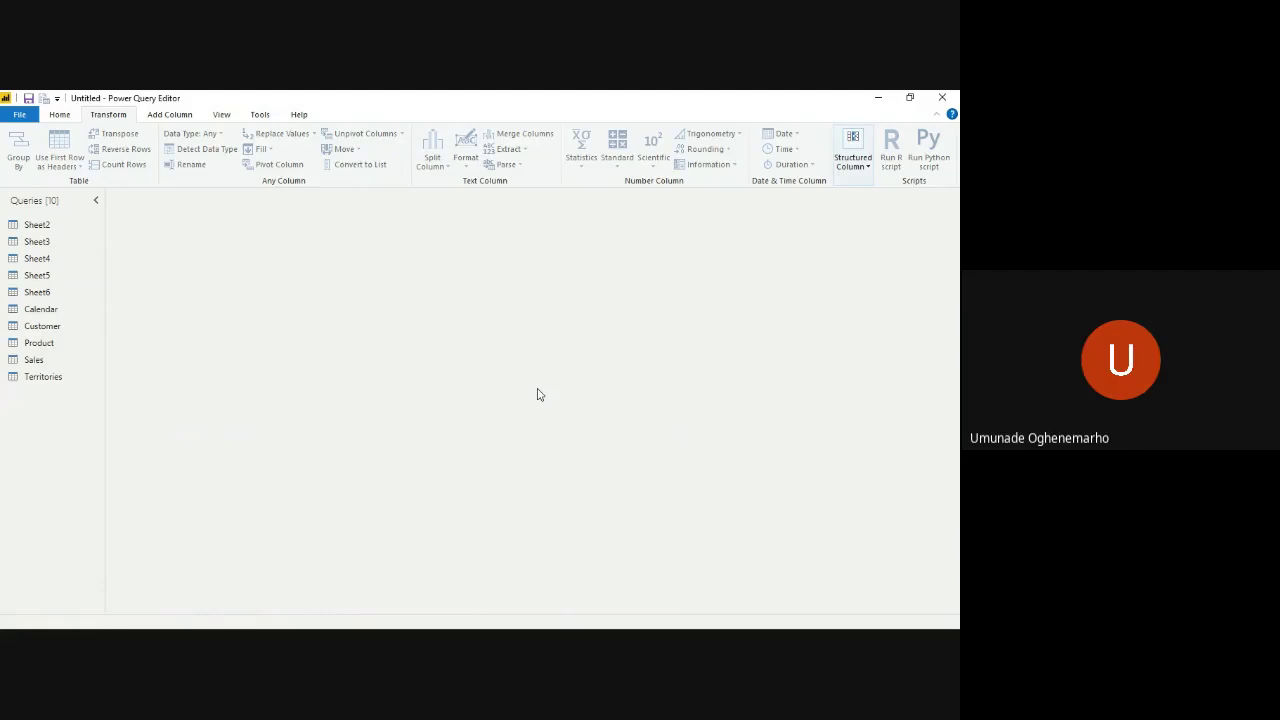
- Start merging queries as a new query, with Sheet4 as the first table and Sheet5 as the second
left_click(68, 114)
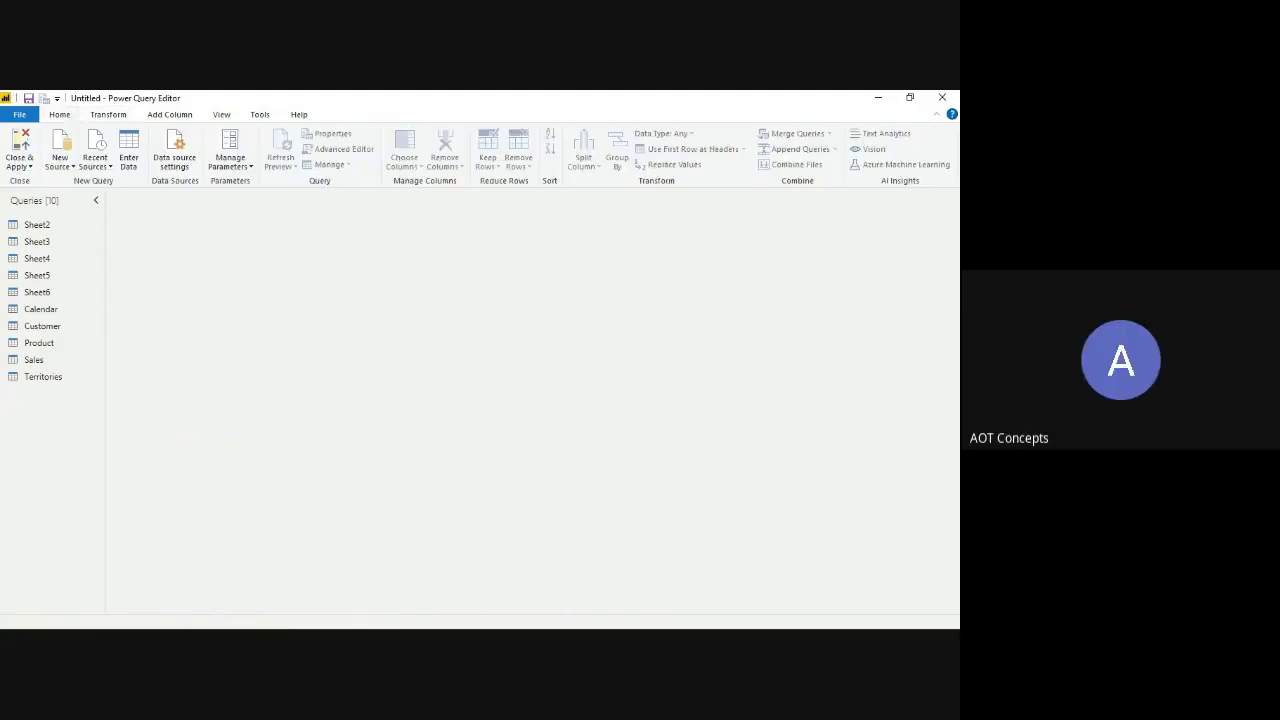
left_click(56, 364)
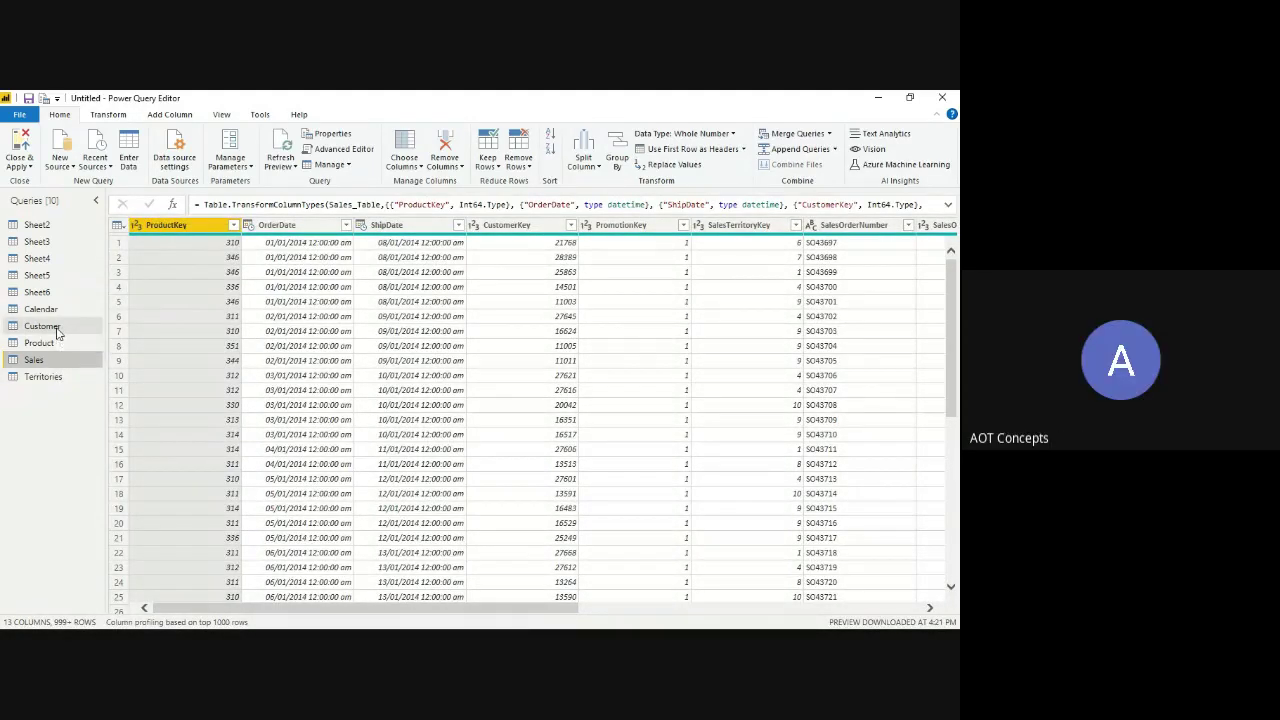
left_click(43, 262)
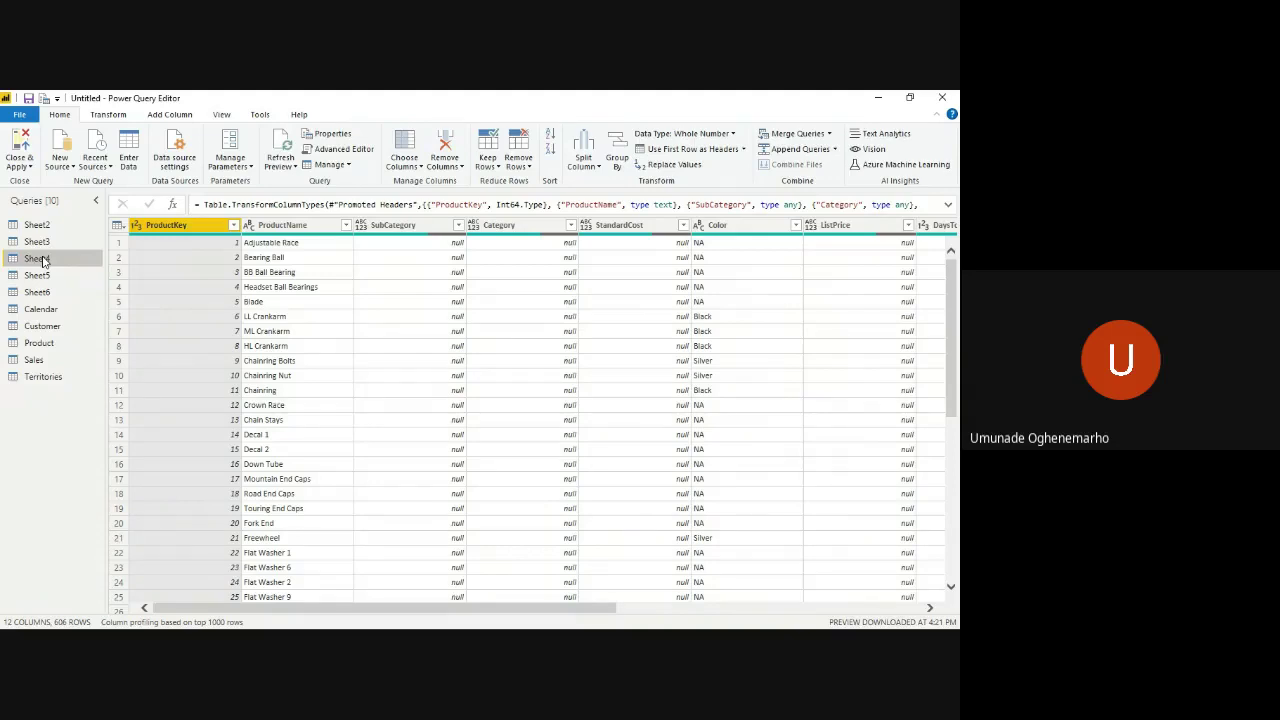
left_click(829, 134)
left_click(828, 150)
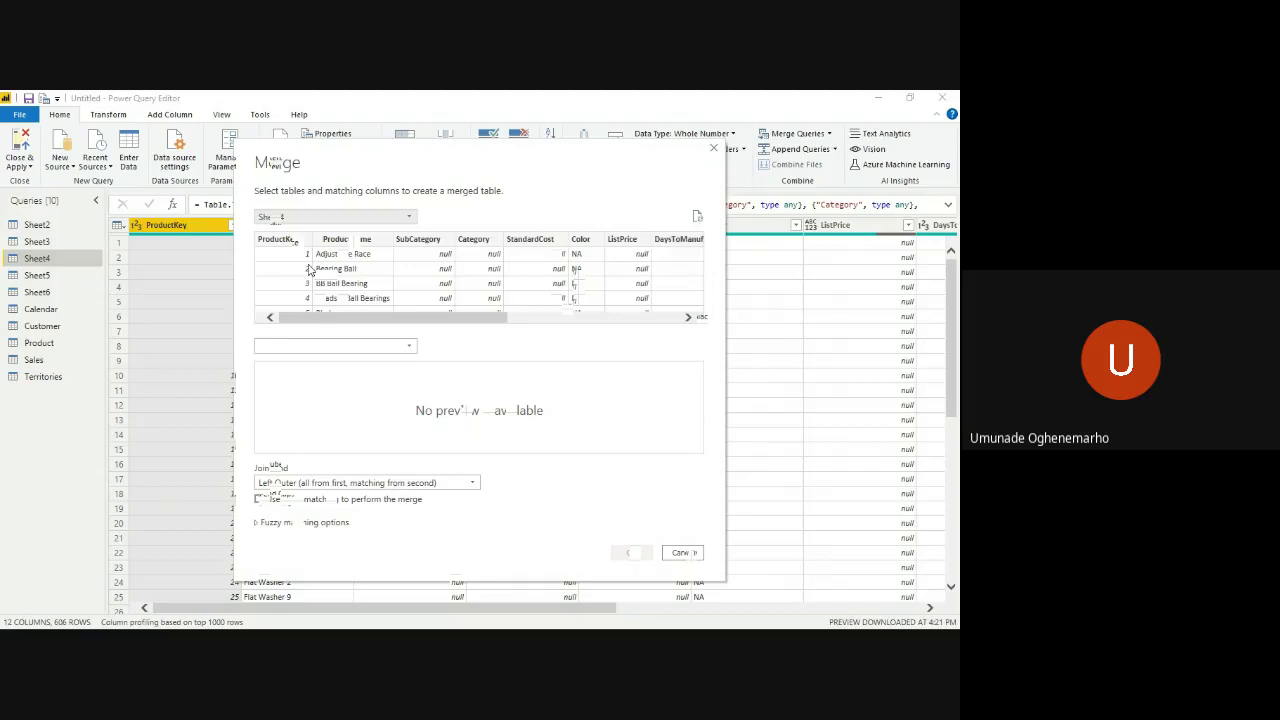
left_click(412, 219)
left_click(411, 224)
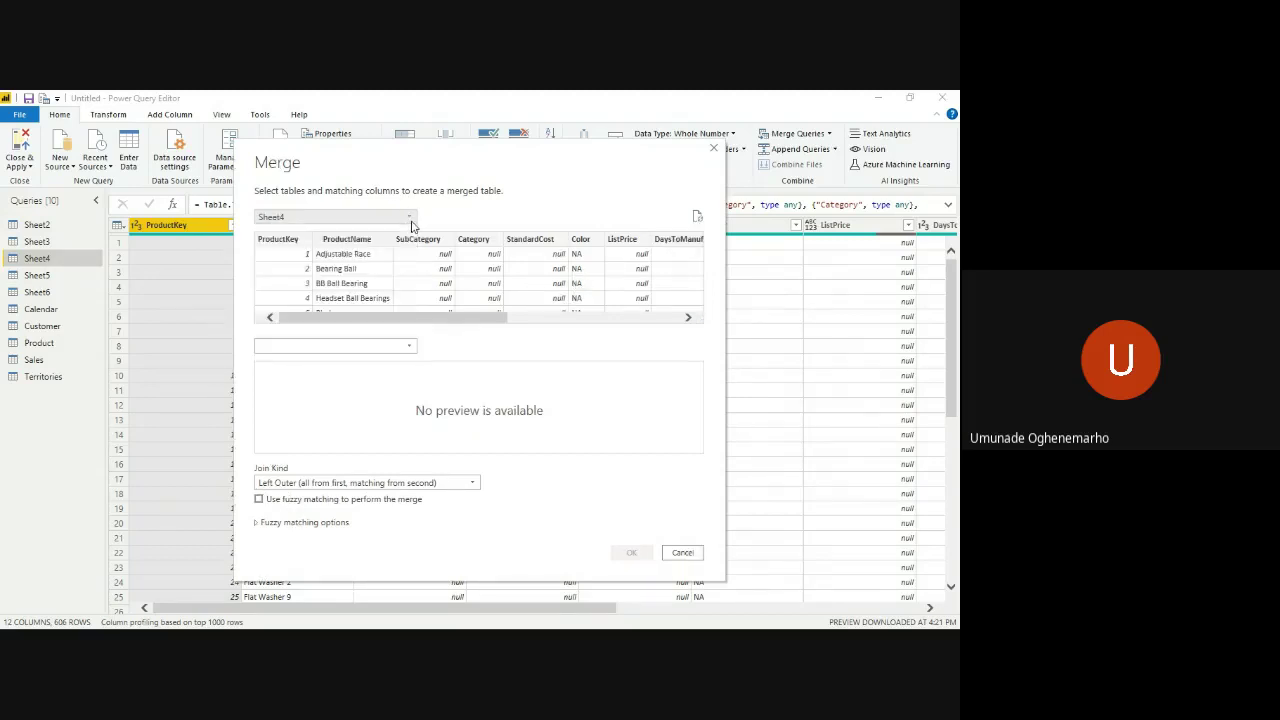
left_click(397, 344)
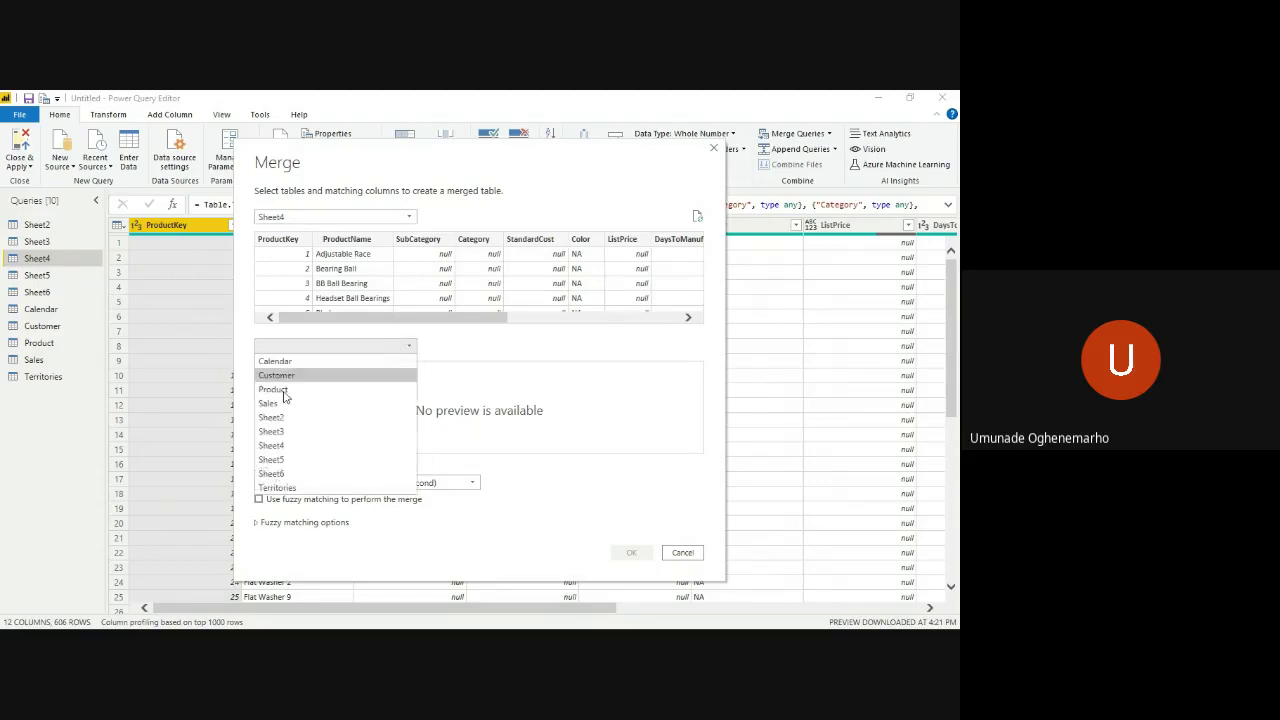
left_click(280, 461)
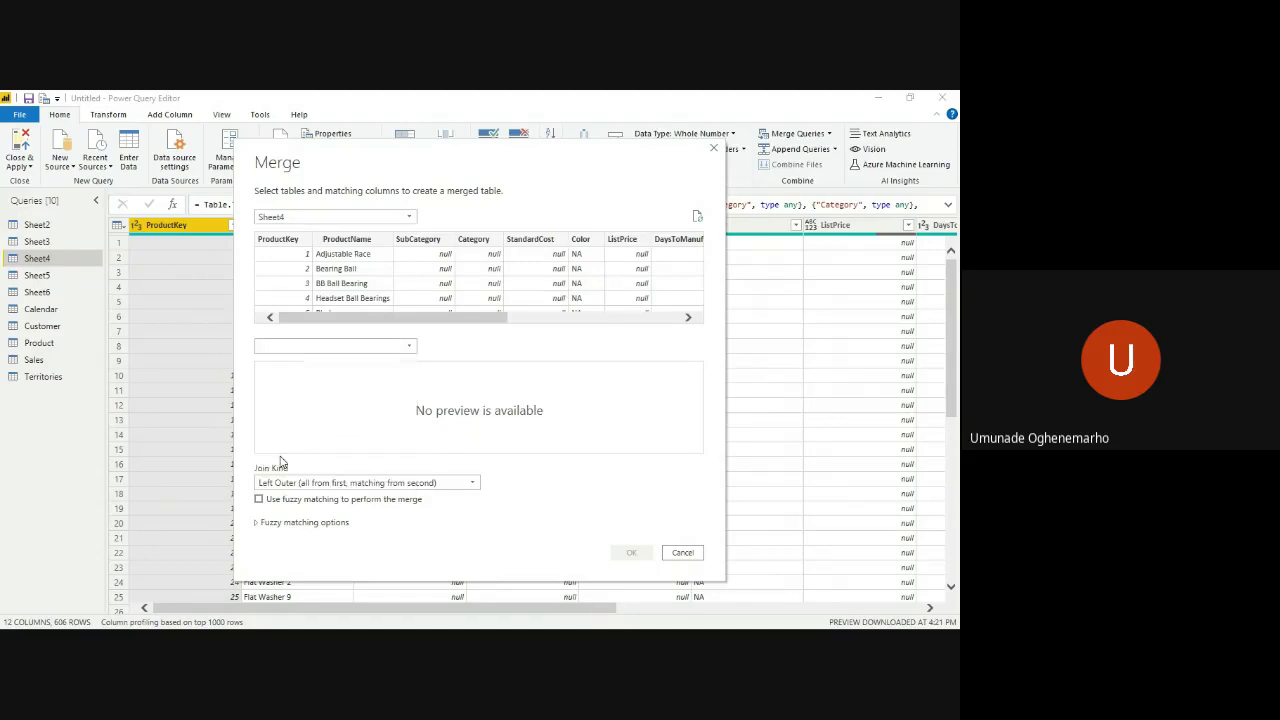
- Match both tables on ProductKey and create the merge with the Left Outer join kind
left_click(285, 247)
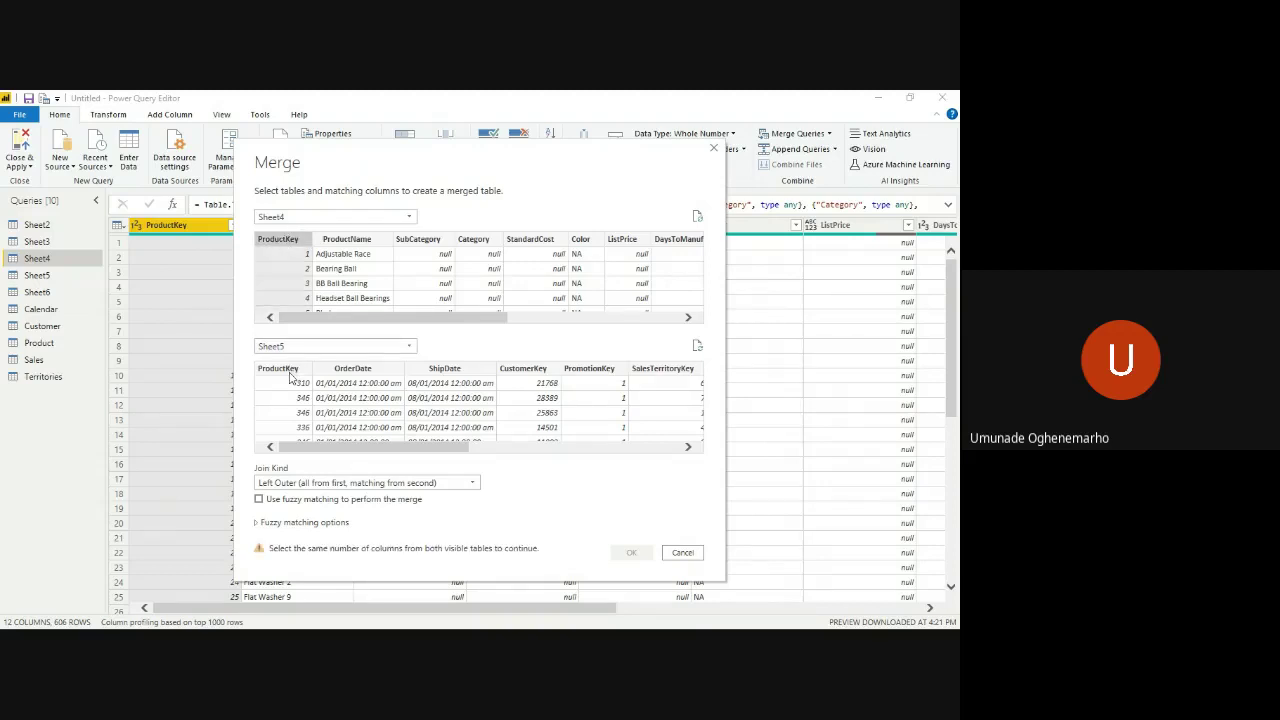
left_click(290, 374)
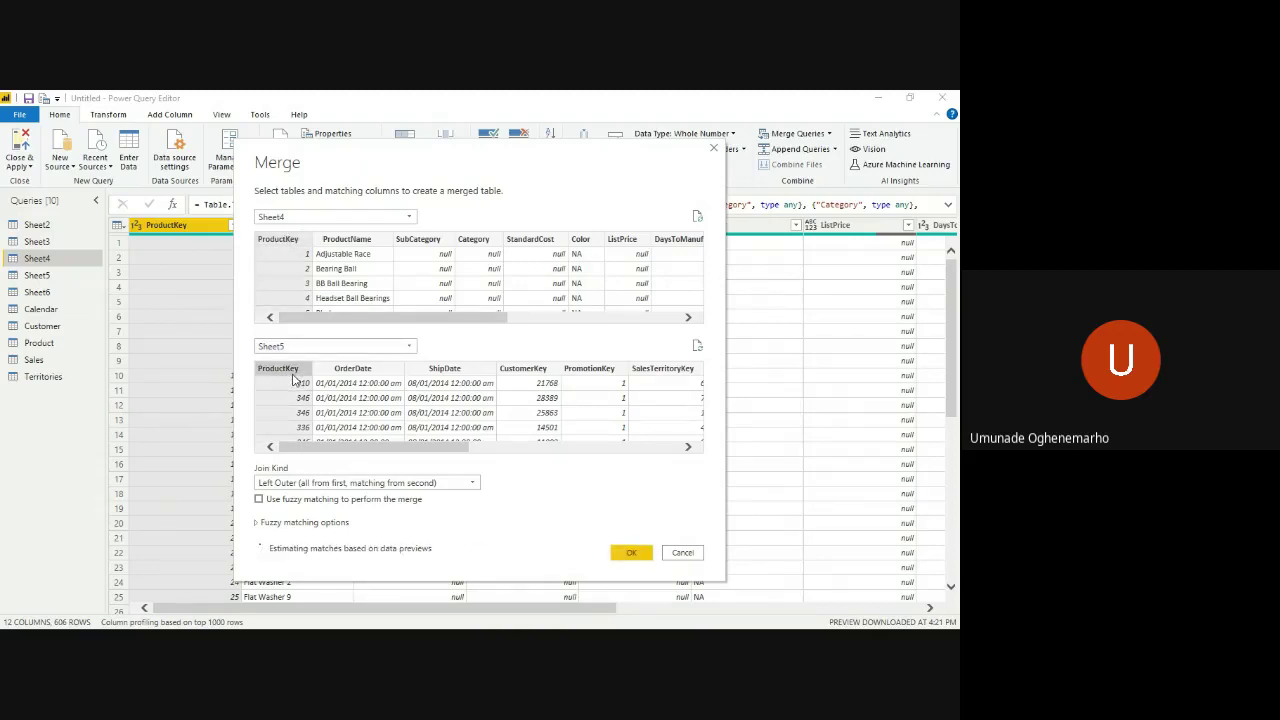
left_click(466, 484)
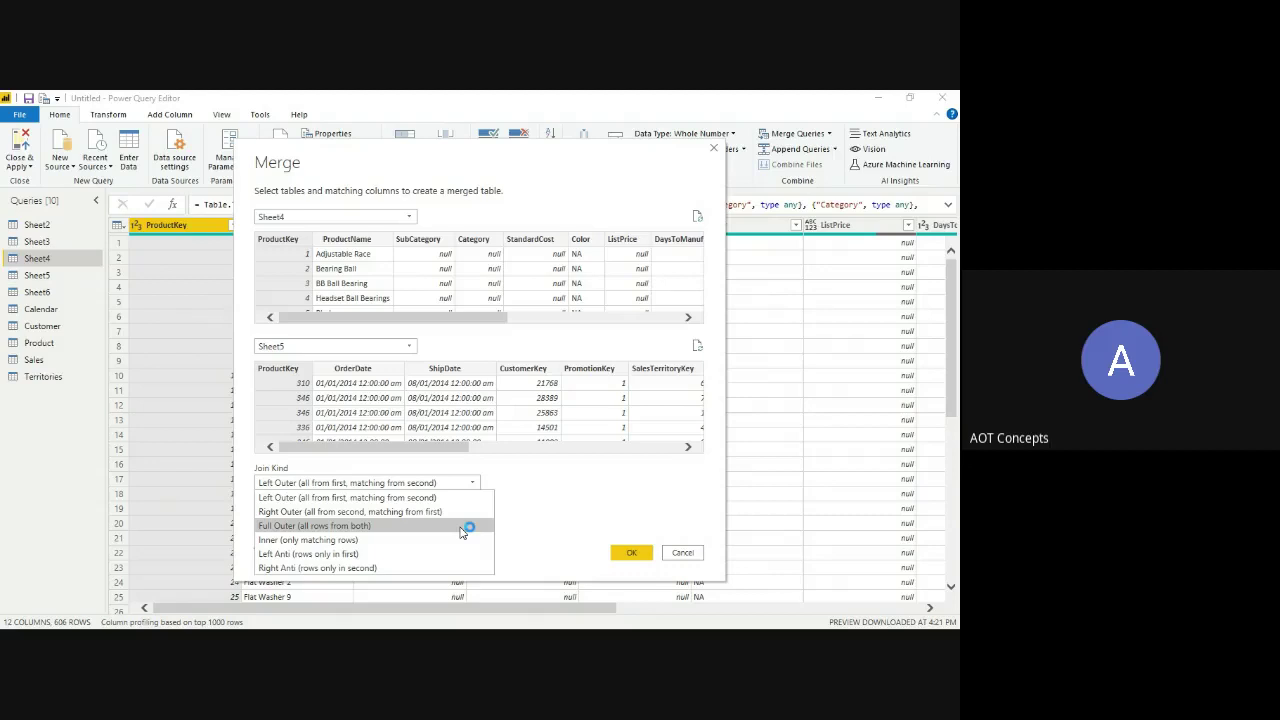
left_click(630, 558)
left_click(630, 556)
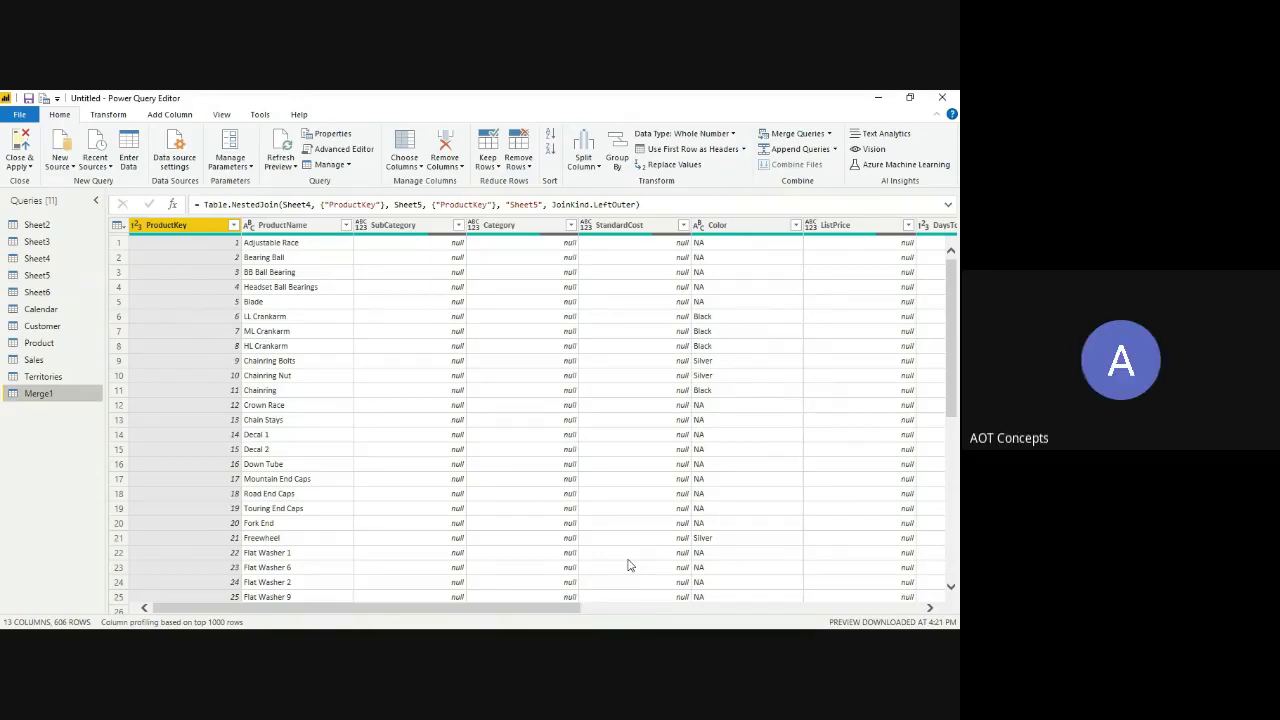
- Expand the merged query's Sheet5 column with all its columns, keeping the original column name as prefix
scroll(628, 566, "right", 2)
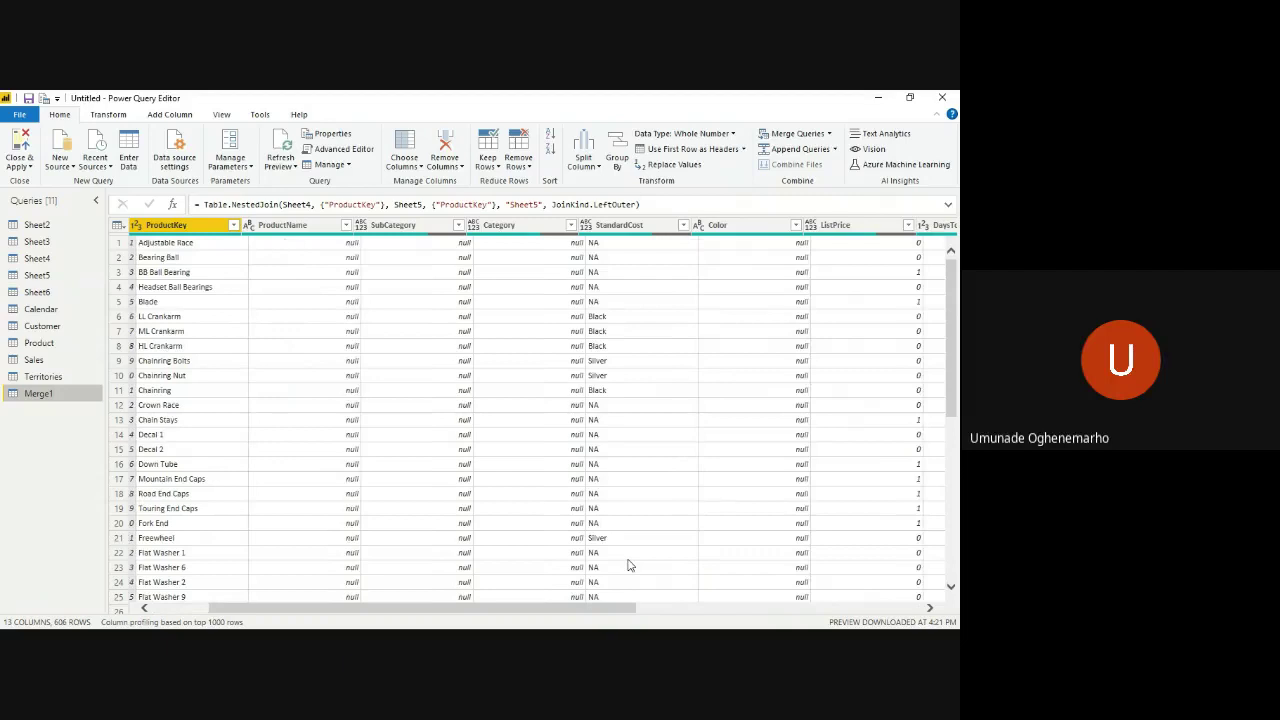
scroll(628, 566, "right", 6)
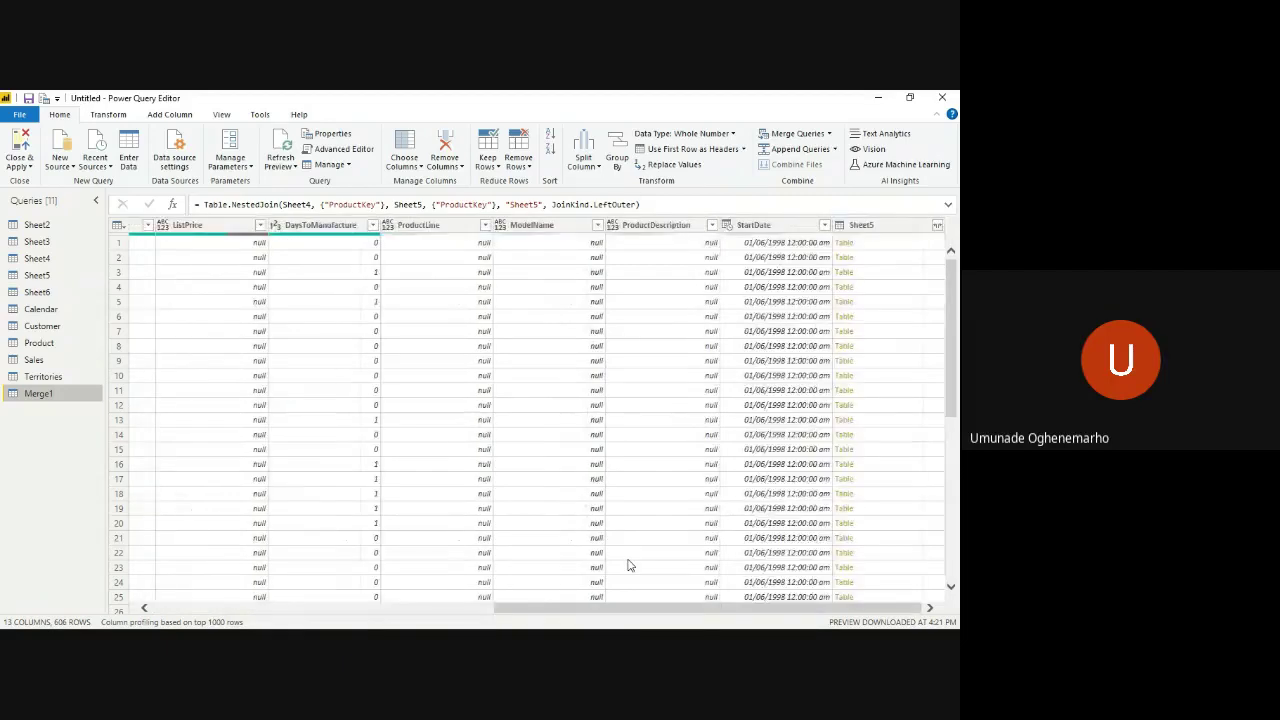
left_click(937, 226)
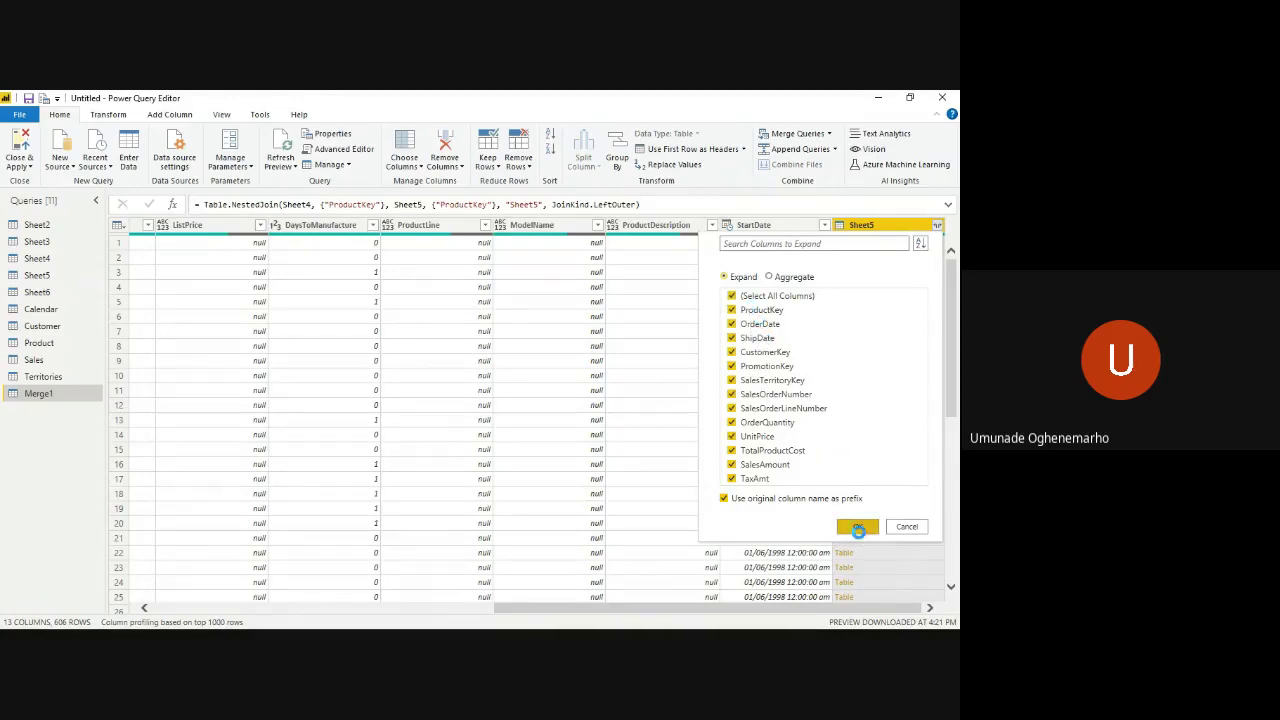
left_click(858, 527)
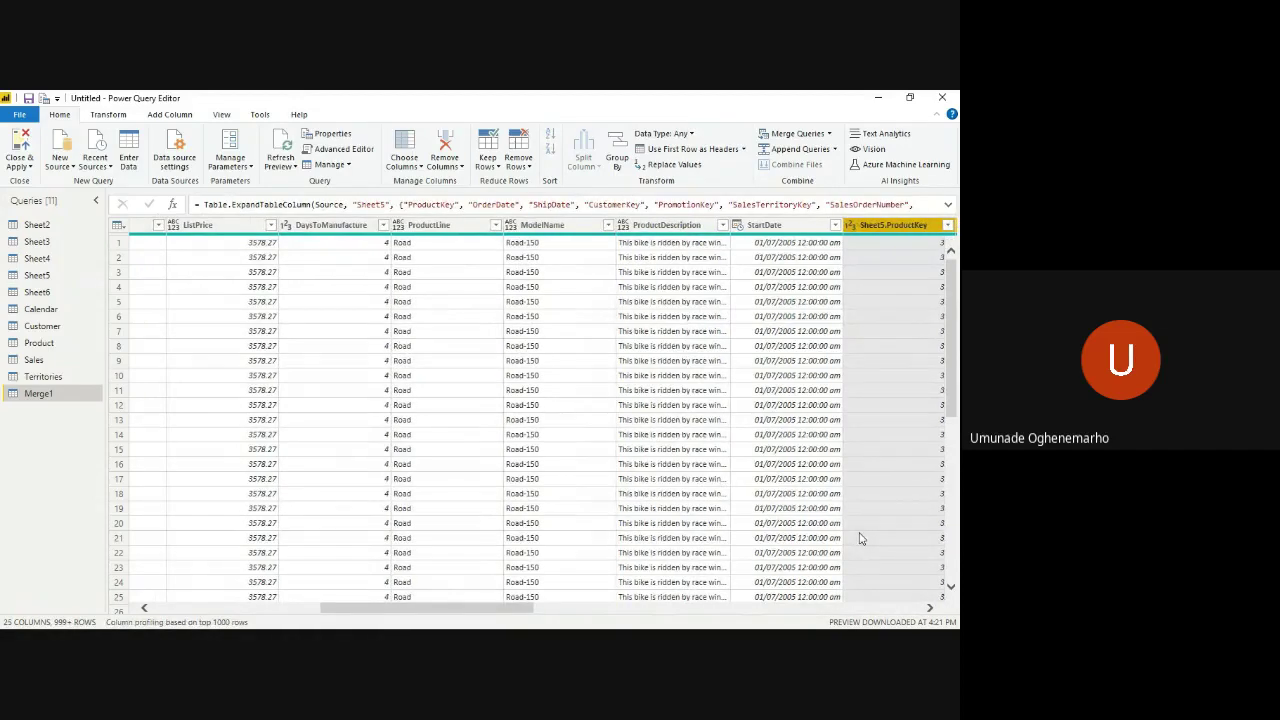
- Reverse the row order of the expanded Merge1 table
scroll(860, 539, "left", 10)
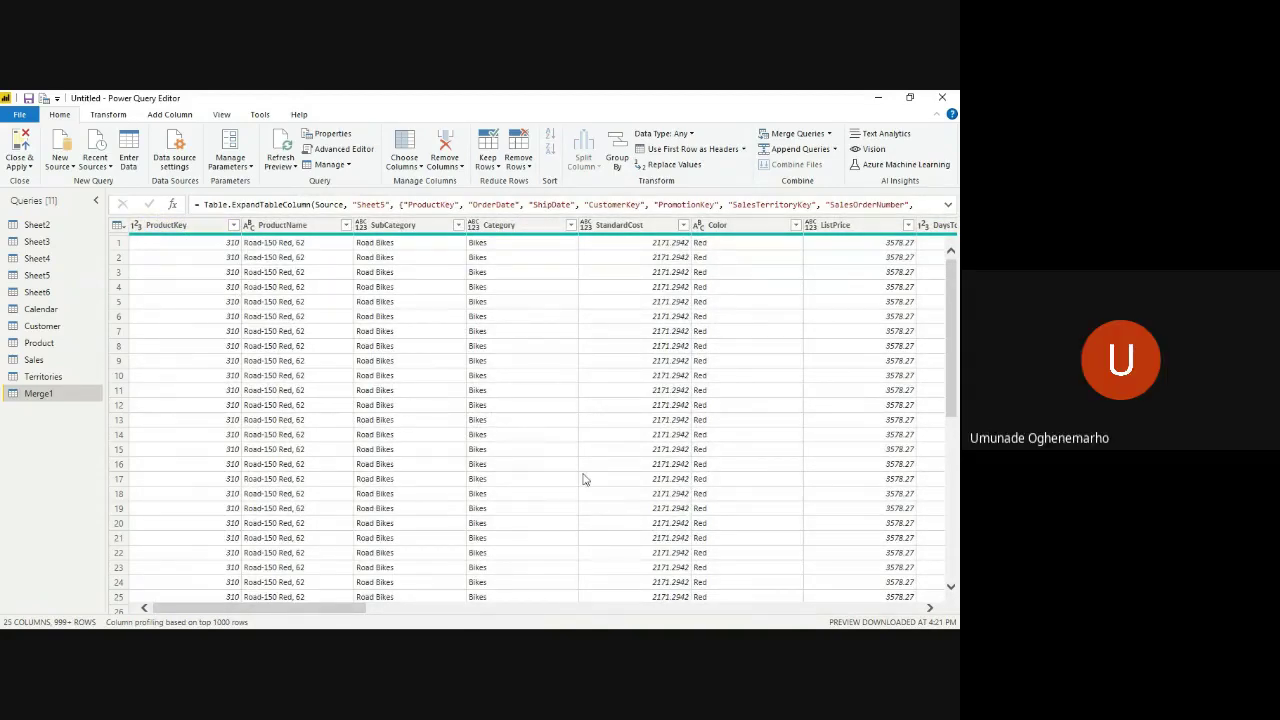
scroll(585, 480, "right", 5)
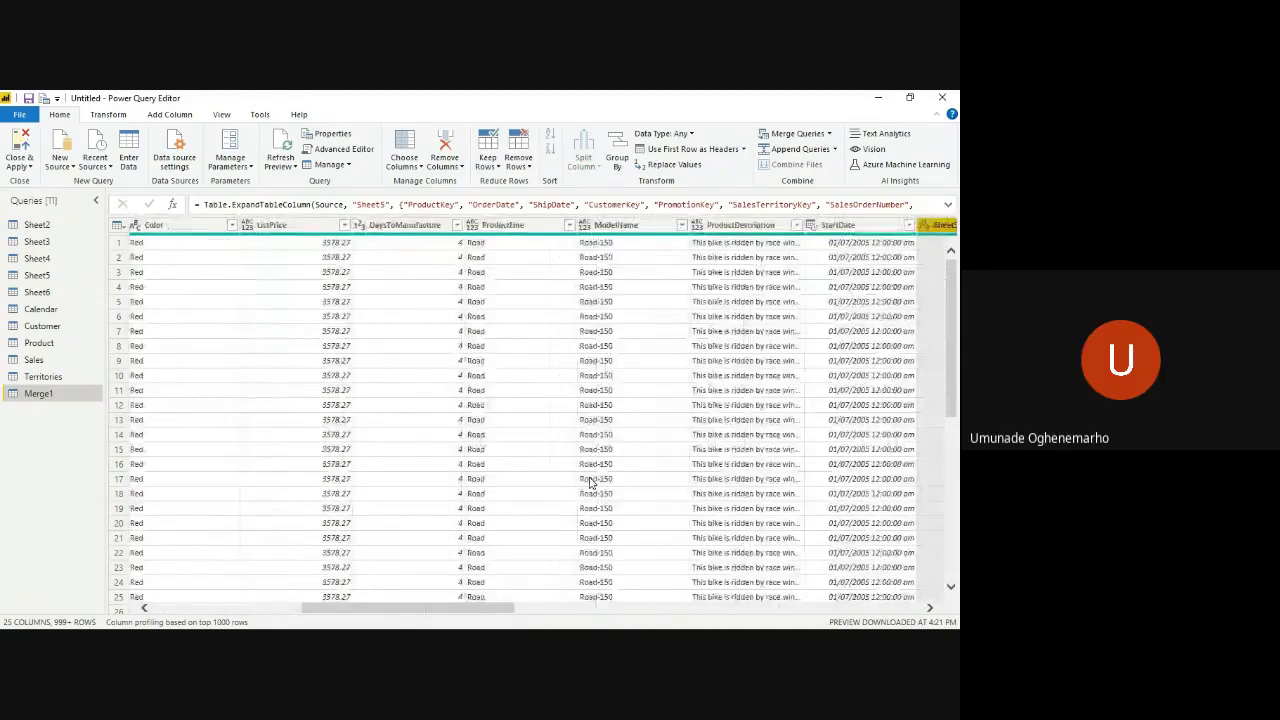
scroll(590, 483, "right", 1)
scroll(588, 481, "right", 5)
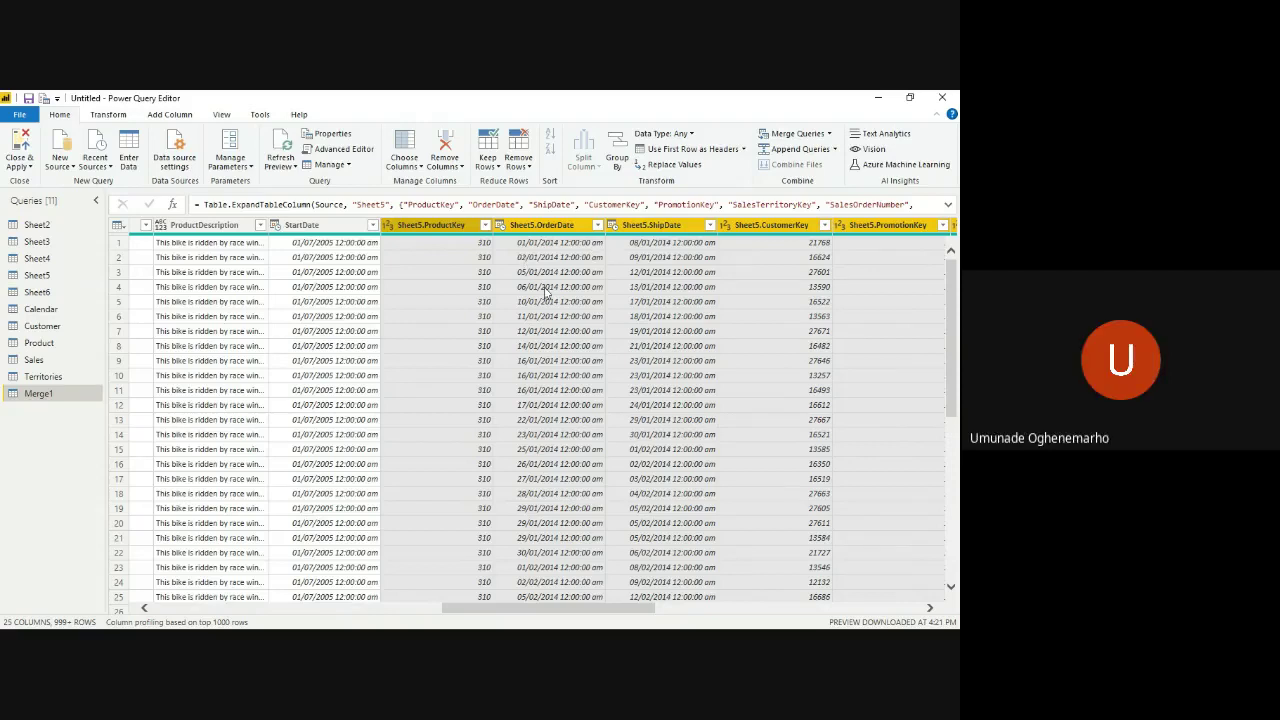
scroll(489, 348, "down", 8)
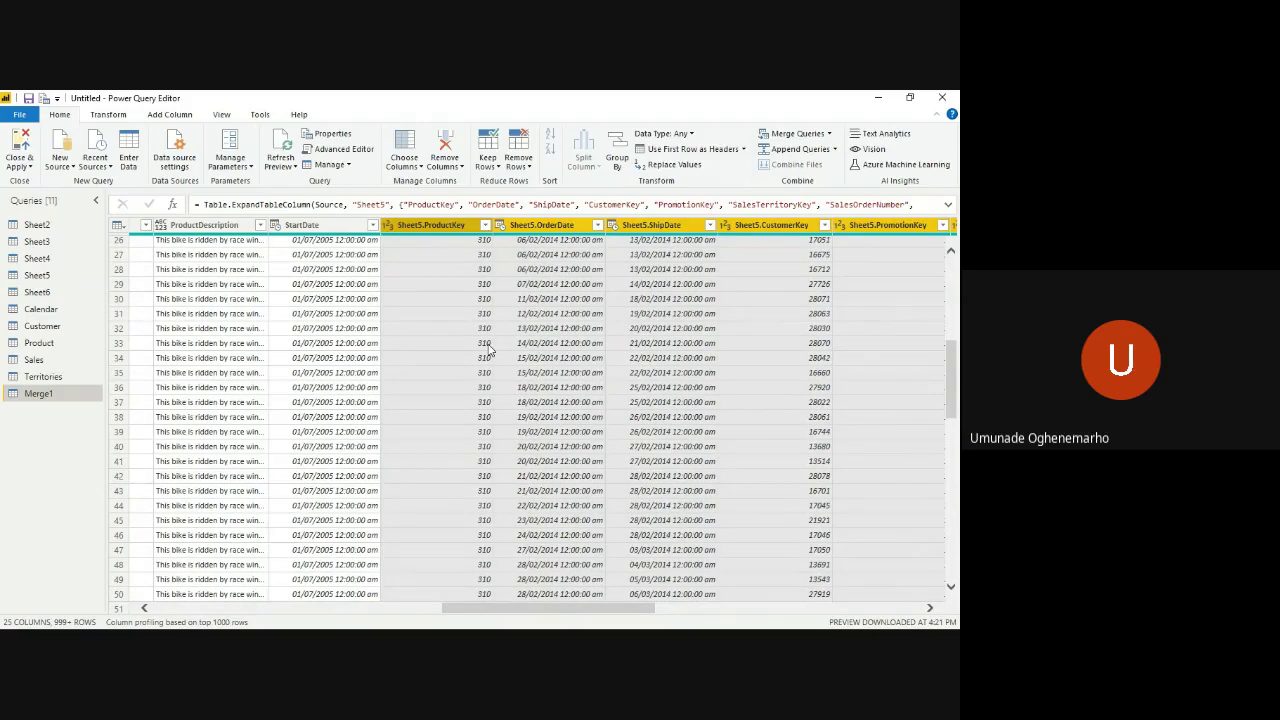
scroll(252, 416, "down", 20)
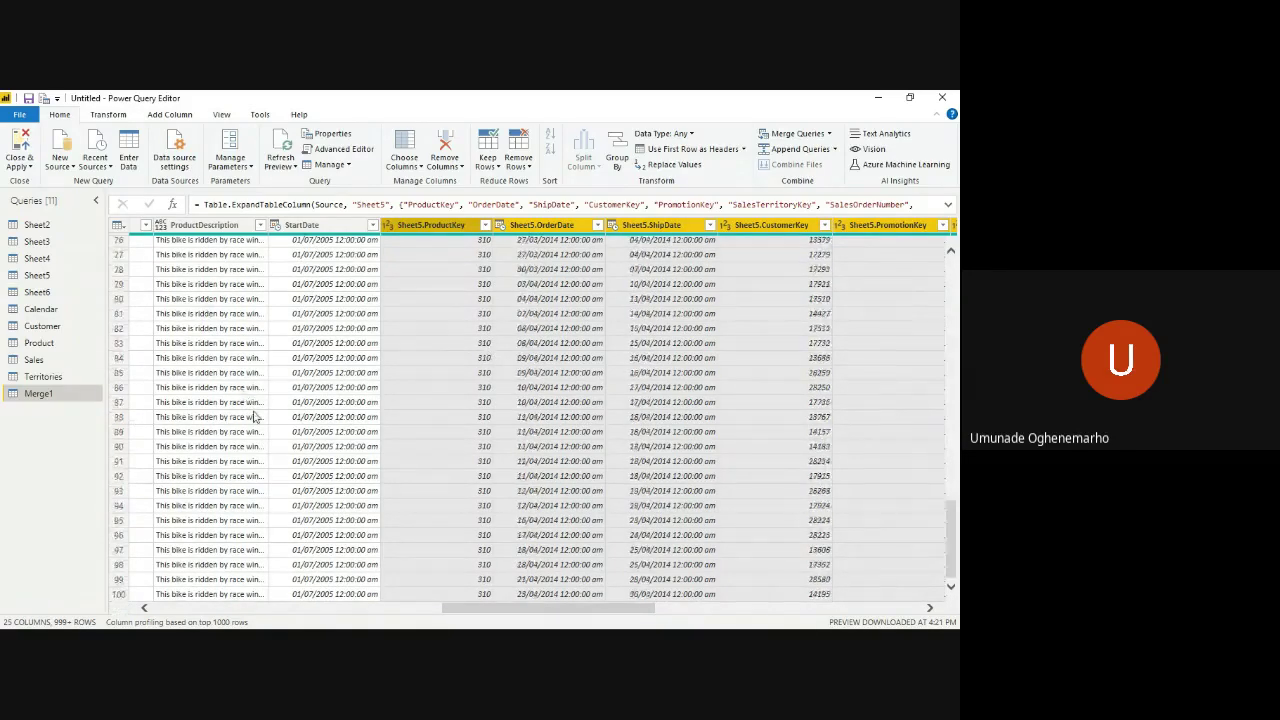
scroll(252, 416, "up", 8)
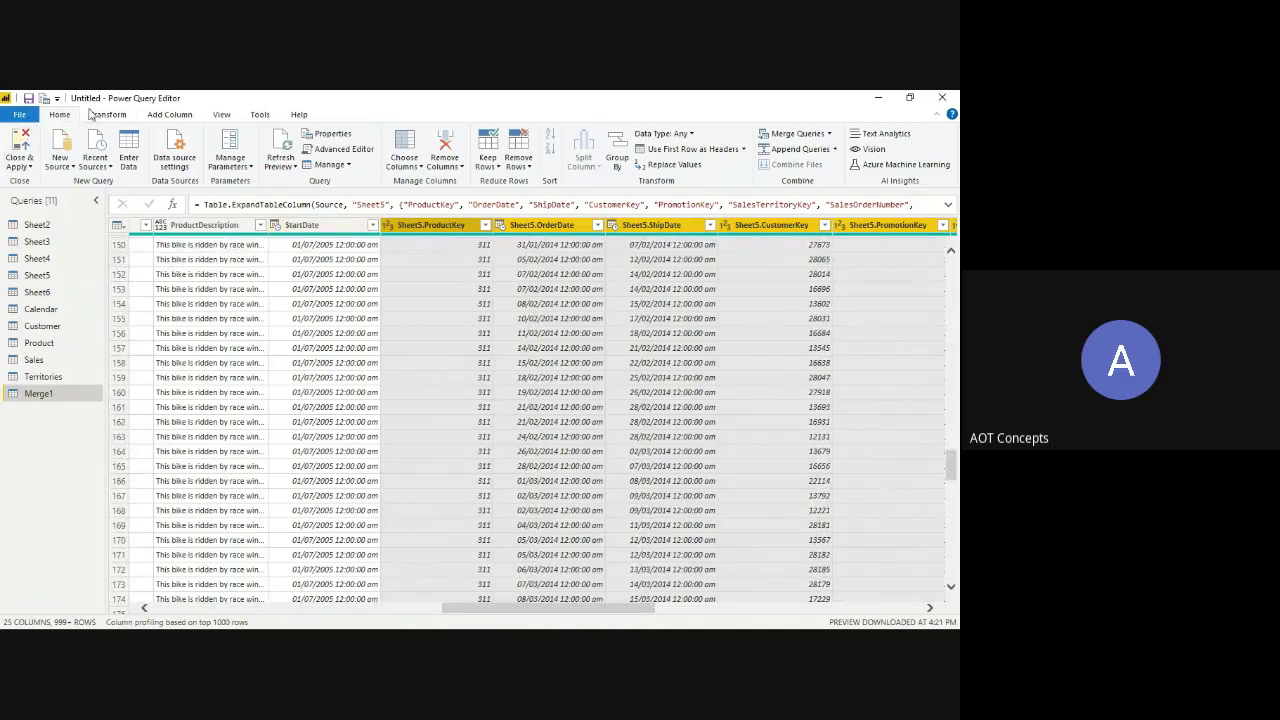
left_click(104, 114)
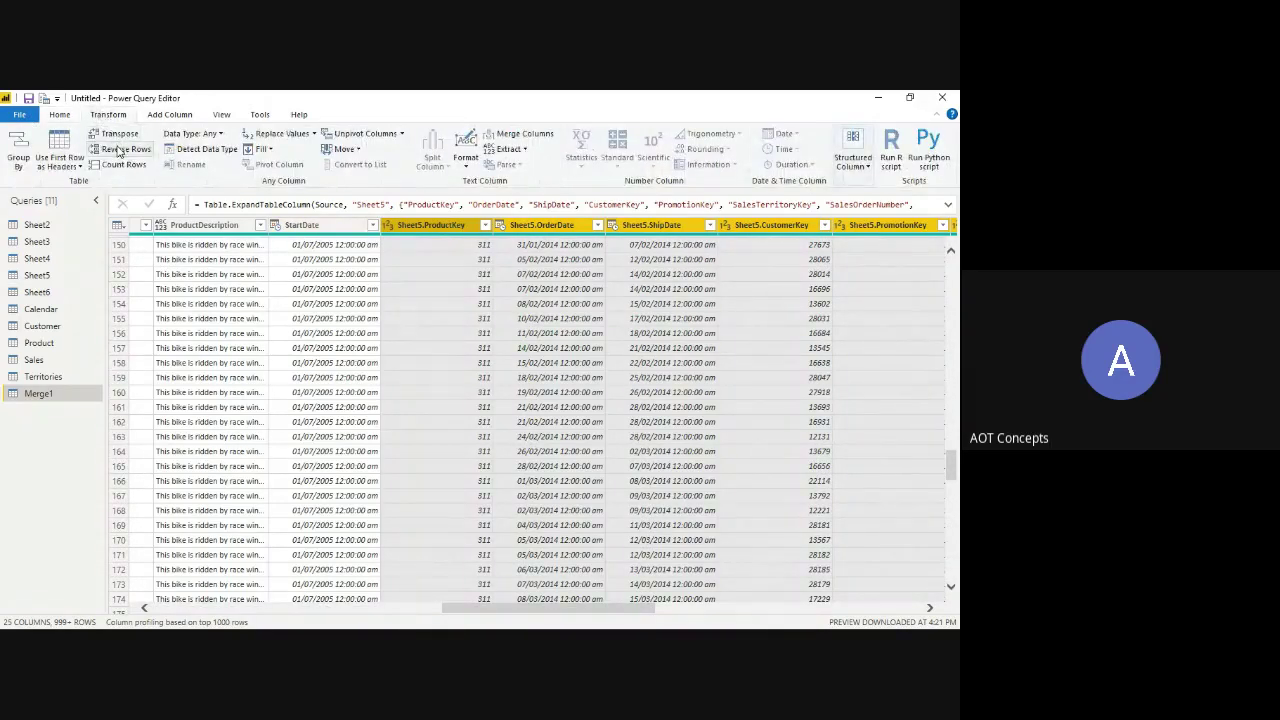
left_click(118, 150)
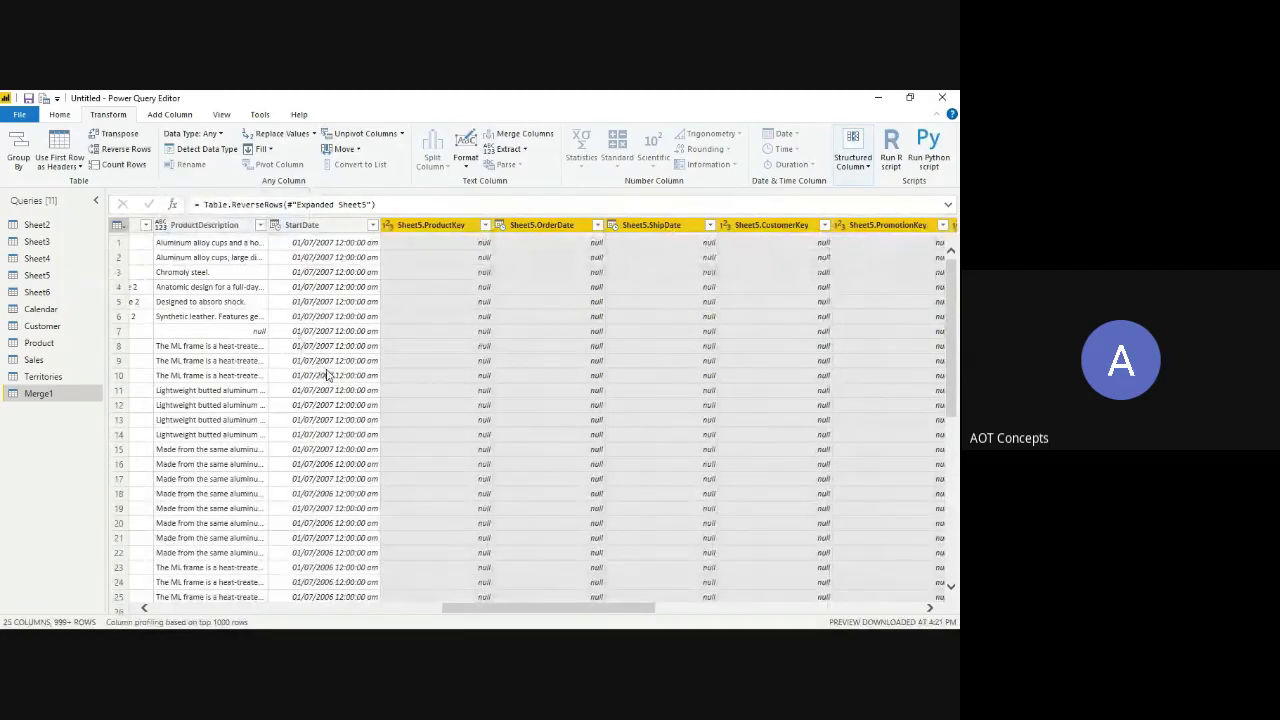
- Examine the reversed Merge1 rows, comparing the product columns with the corresponding Sheet5 sales columns
scroll(326, 375, "left", 5)
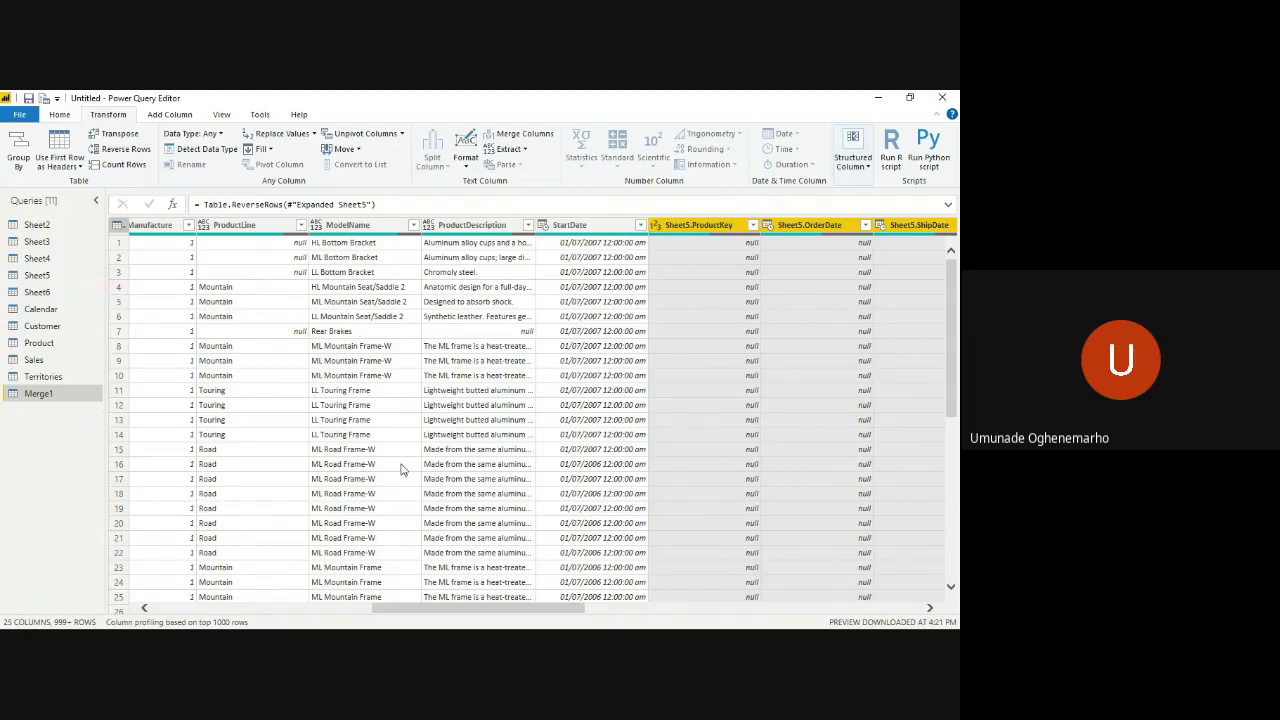
scroll(401, 469, "down", 2)
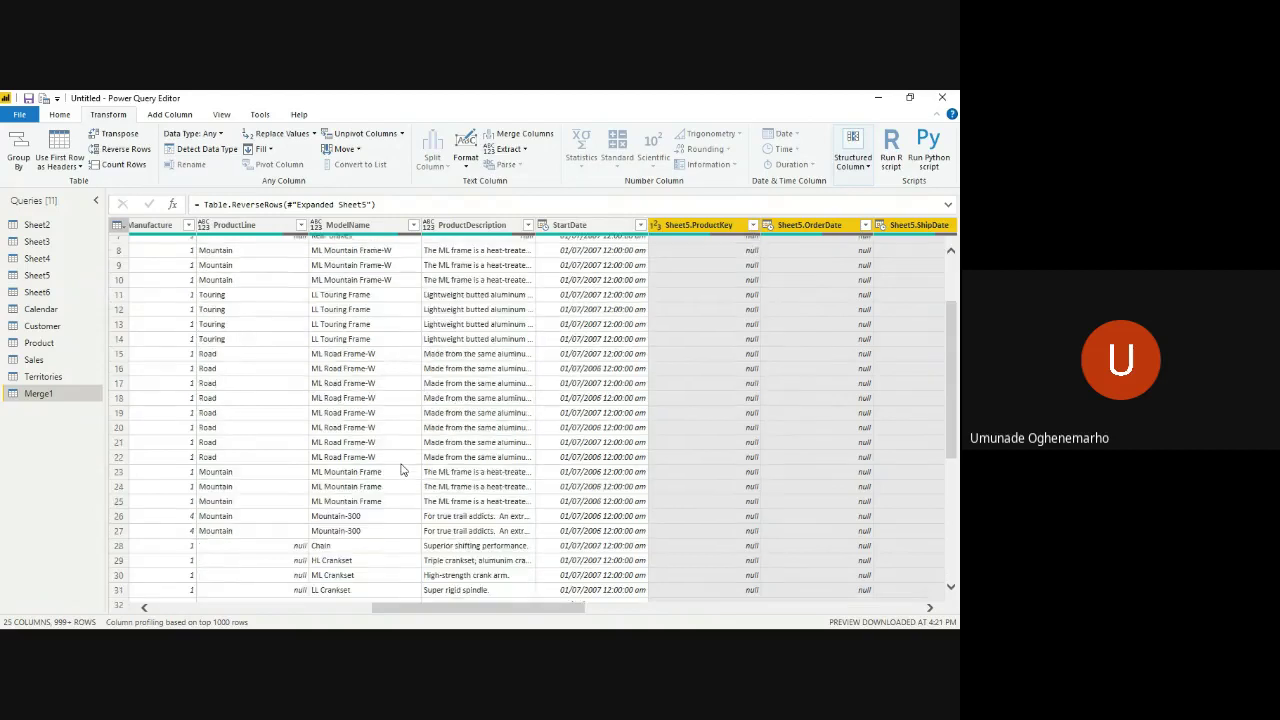
scroll(401, 469, "down", 20)
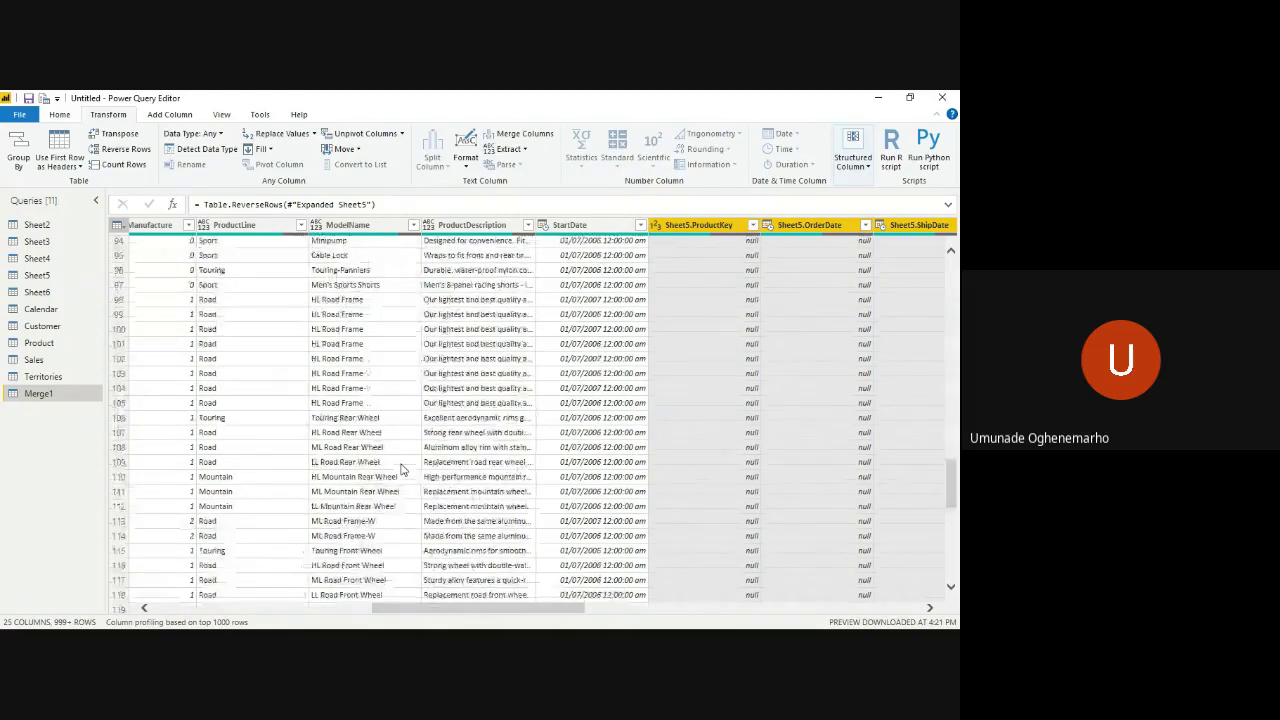
scroll(401, 469, "down", 20)
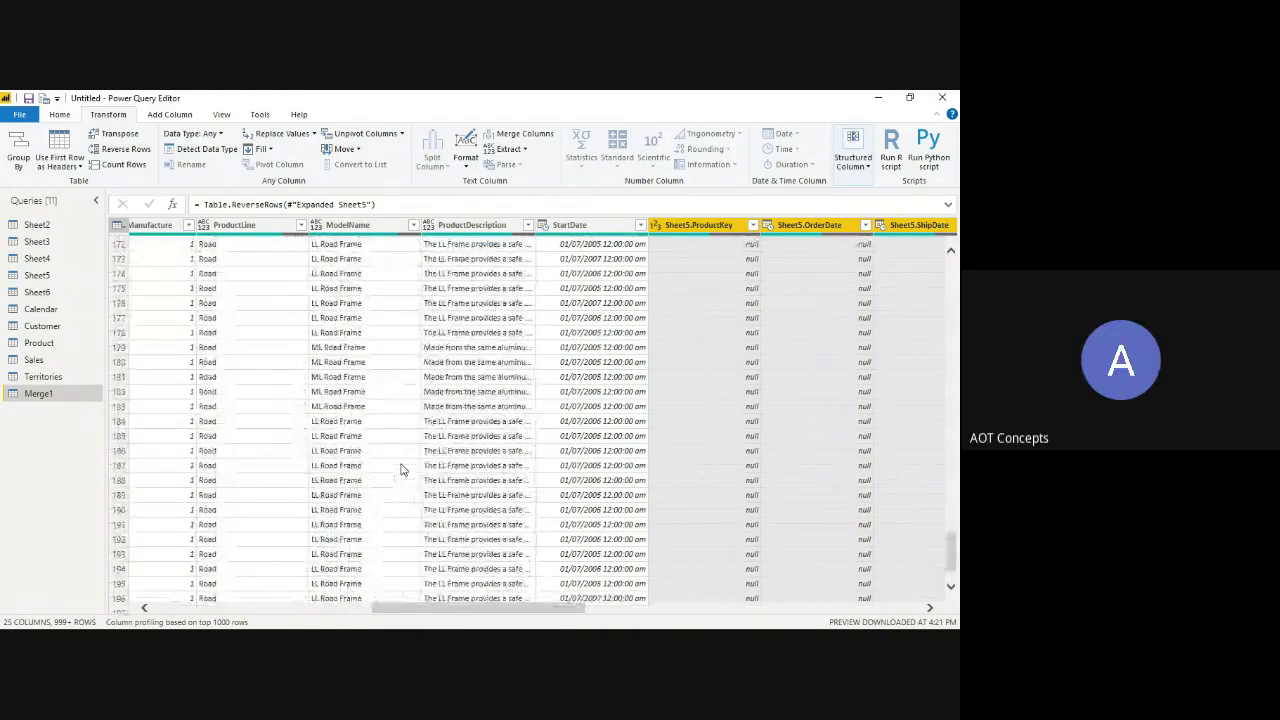
scroll(401, 469, "left", 3)
scroll(401, 469, "left", 4)
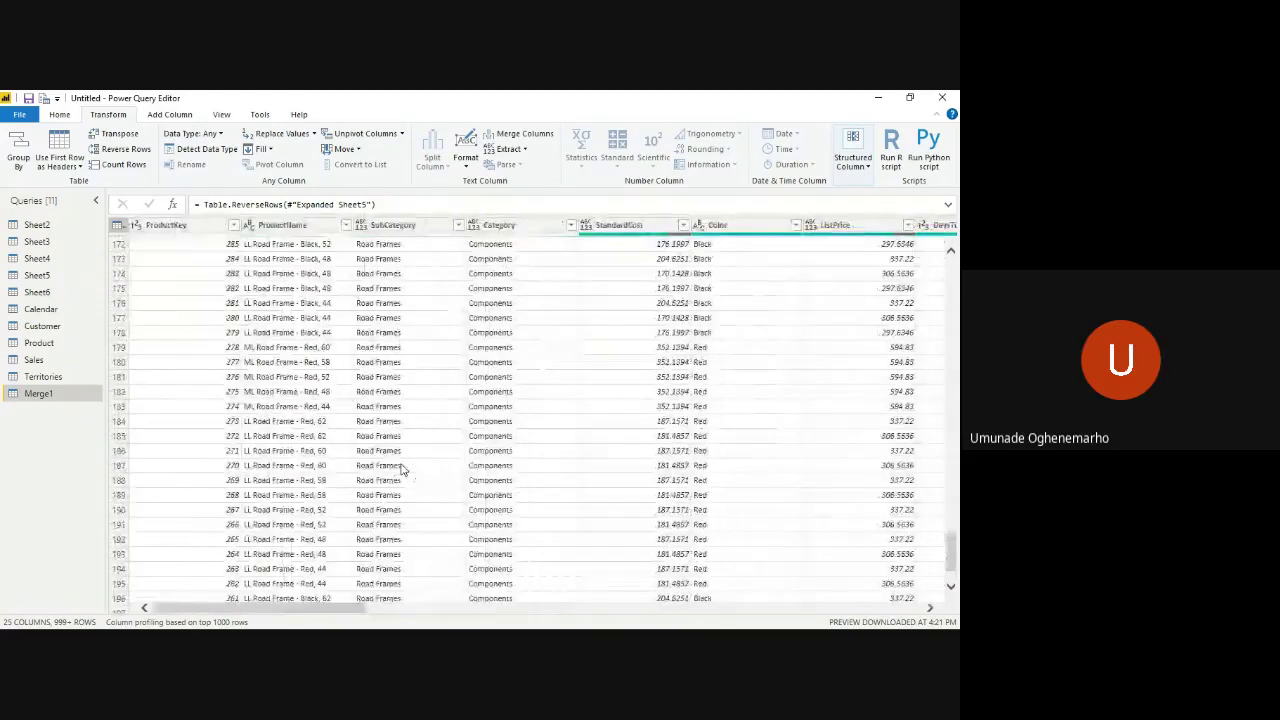
scroll(401, 469, "up", 20)
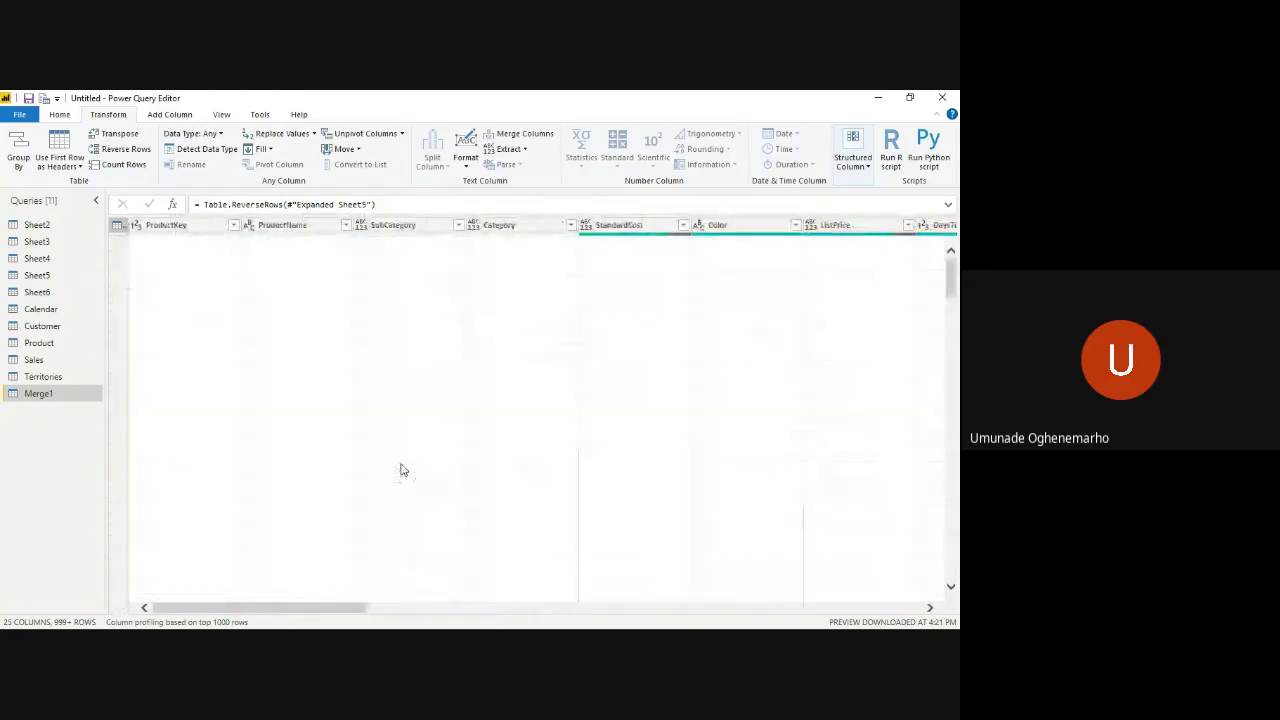
- Examine the remaining reversed Merge1 rows down to row 1000, checking product and Sheet5 columns for null and matched values
scroll(401, 469, "down", 12)
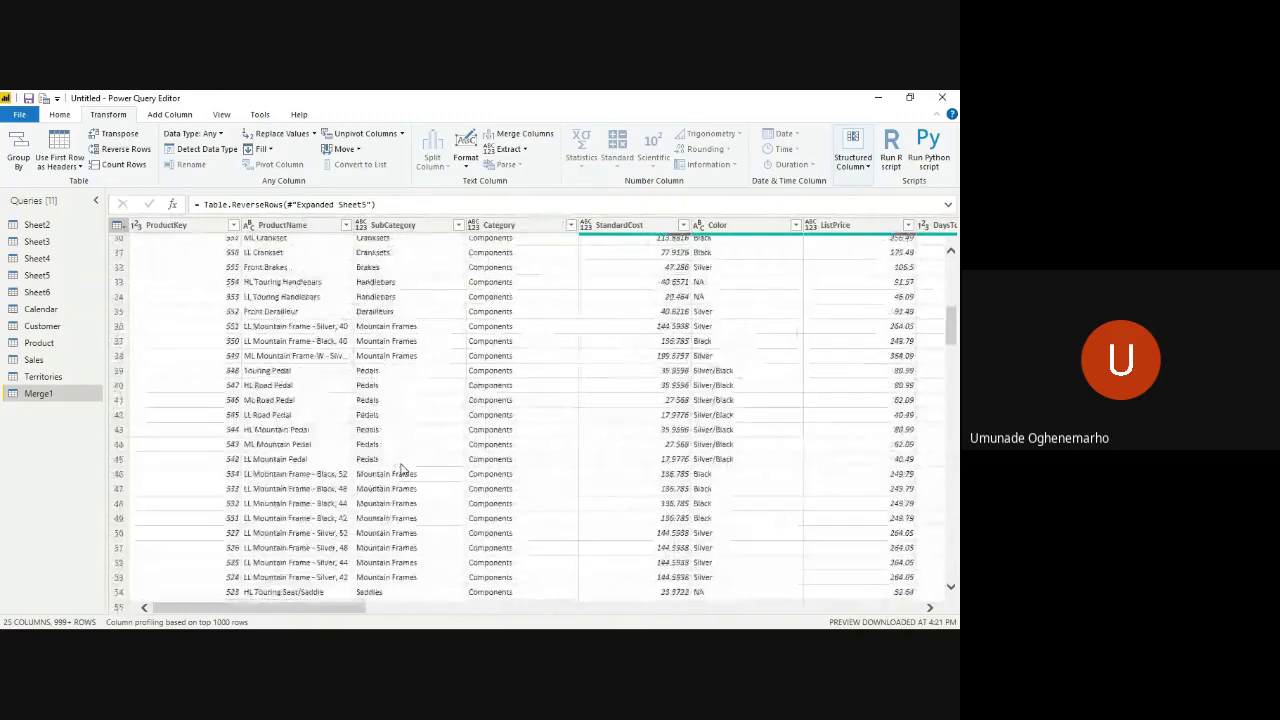
scroll(401, 469, "down", 20)
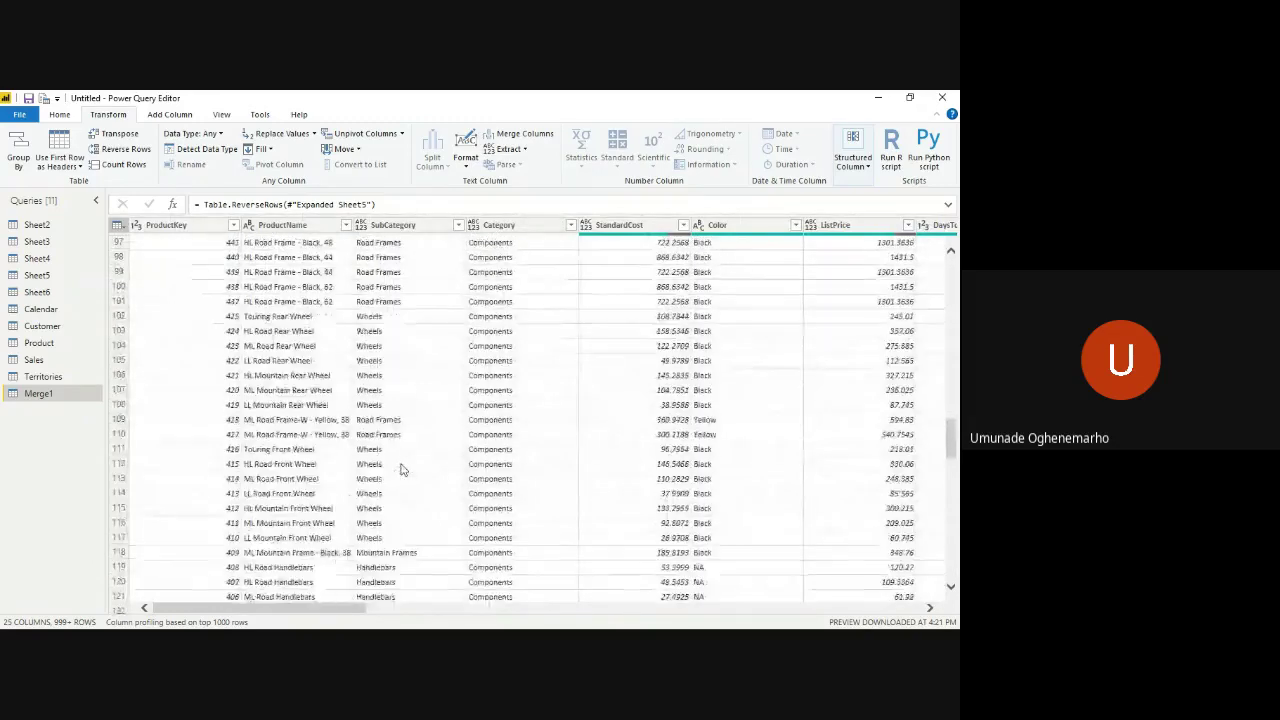
scroll(401, 469, "down", 20)
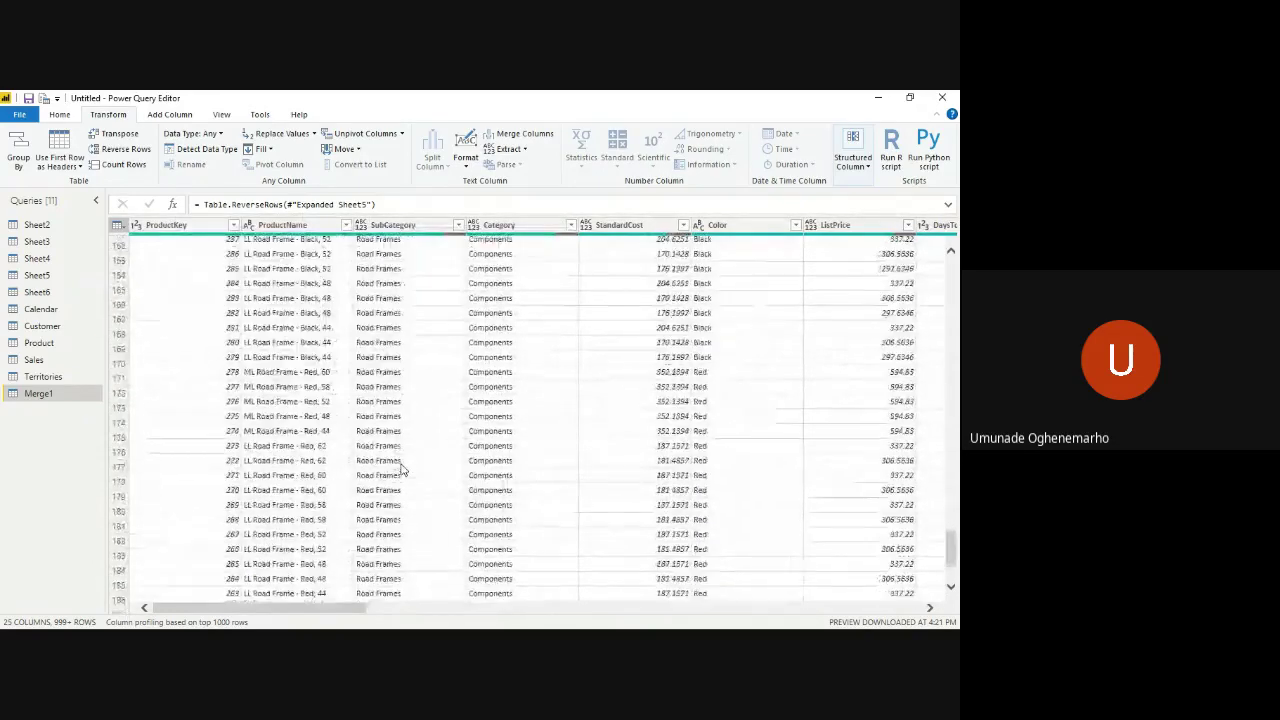
scroll(401, 469, "down", 20)
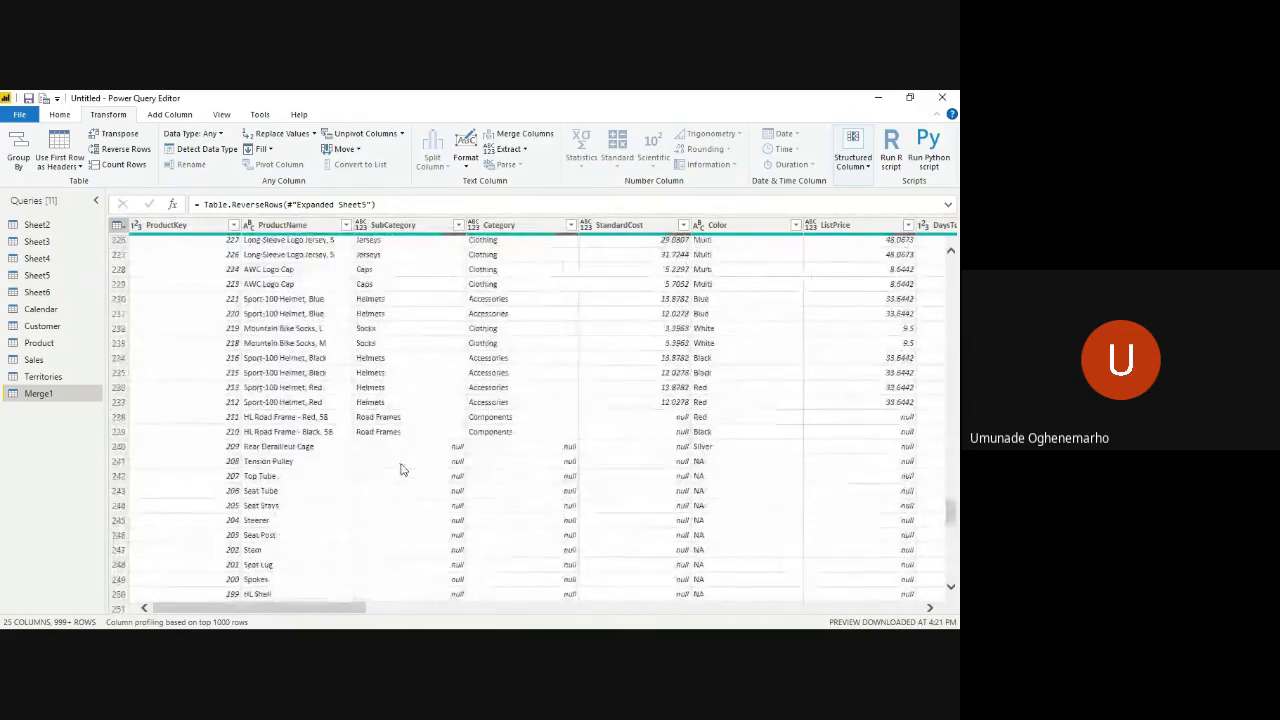
scroll(401, 469, "down", 15)
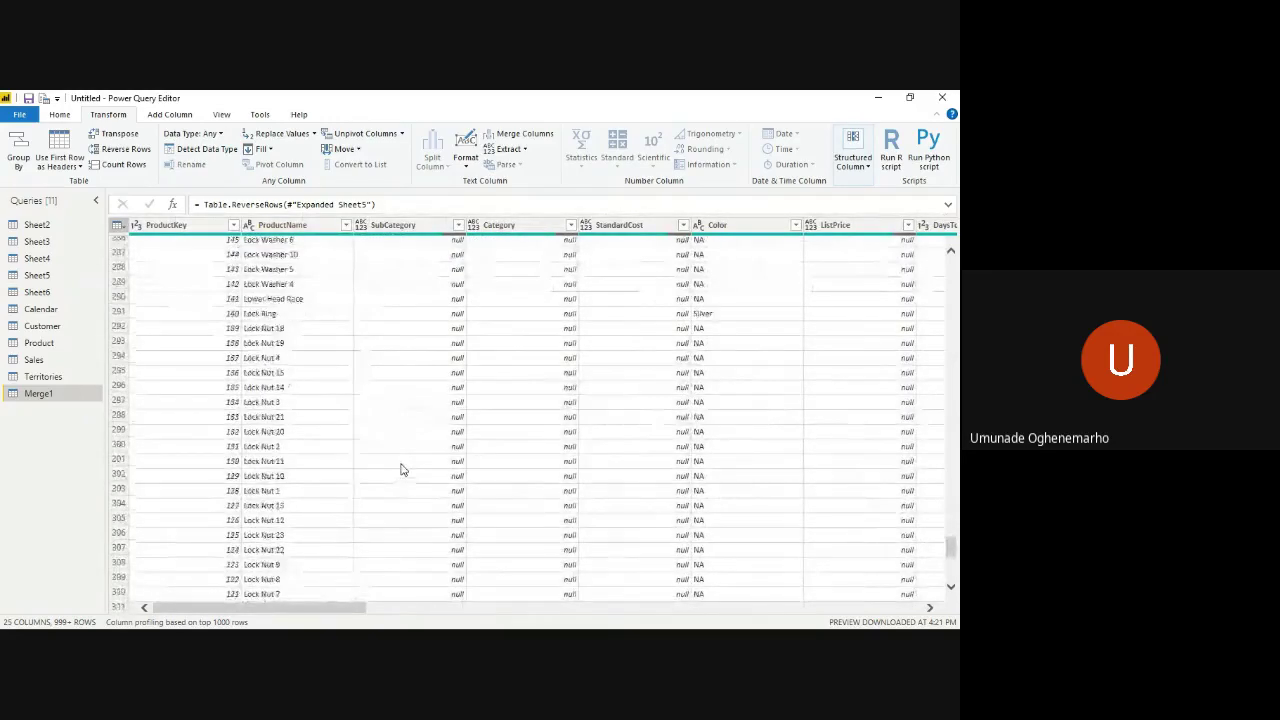
scroll(401, 469, "right", 5)
scroll(401, 469, "right", 8)
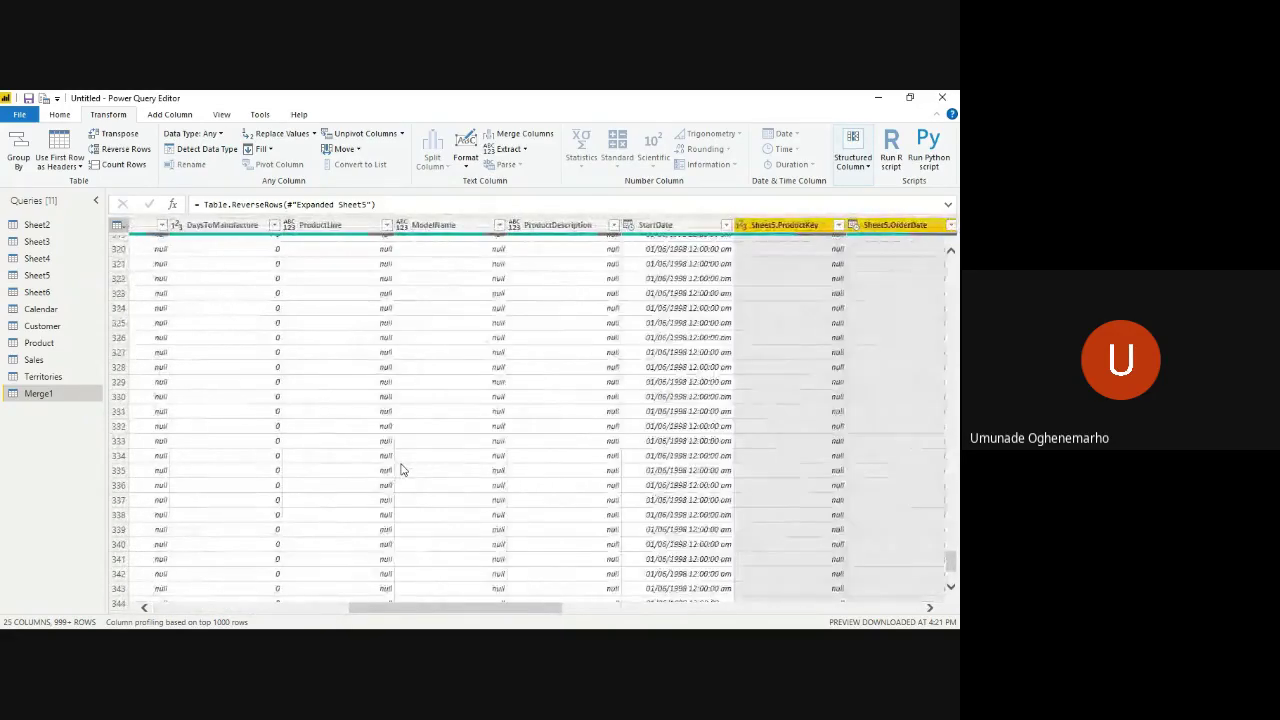
scroll(401, 469, "down", 19)
scroll(401, 469, "left", 2)
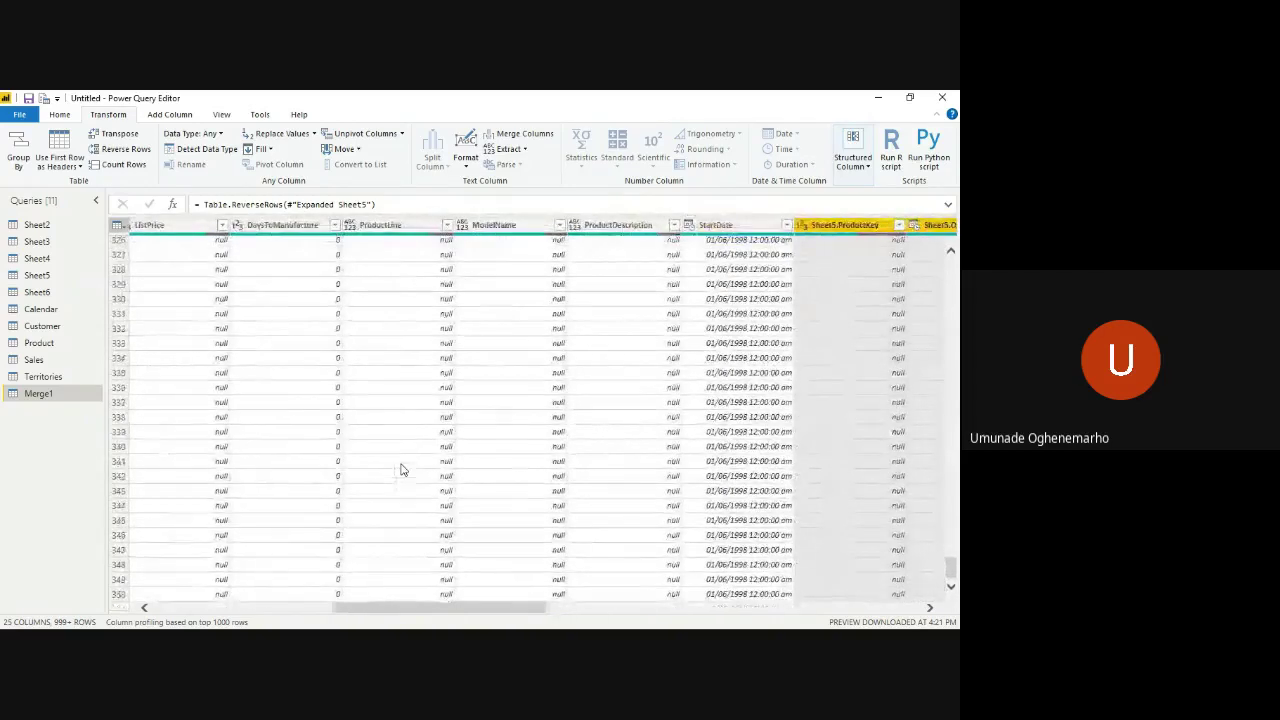
left_click(401, 469)
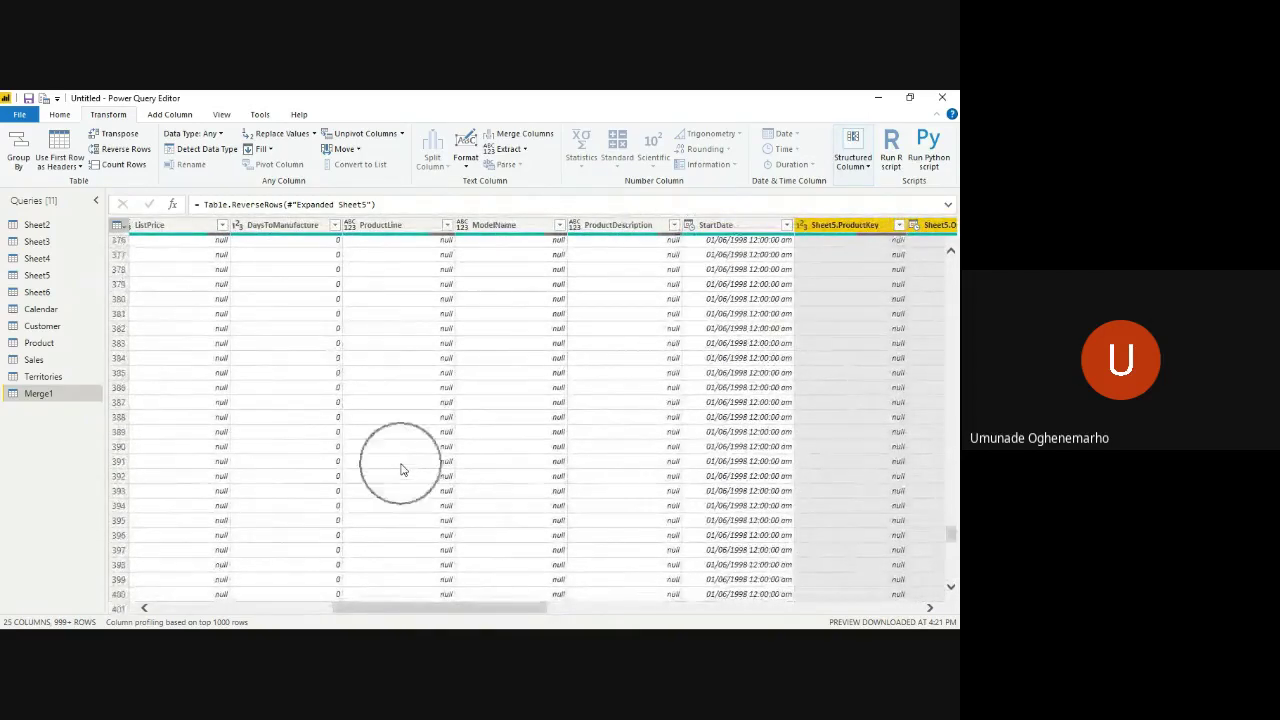
scroll(401, 469, "left", 6)
scroll(401, 469, "down", 17)
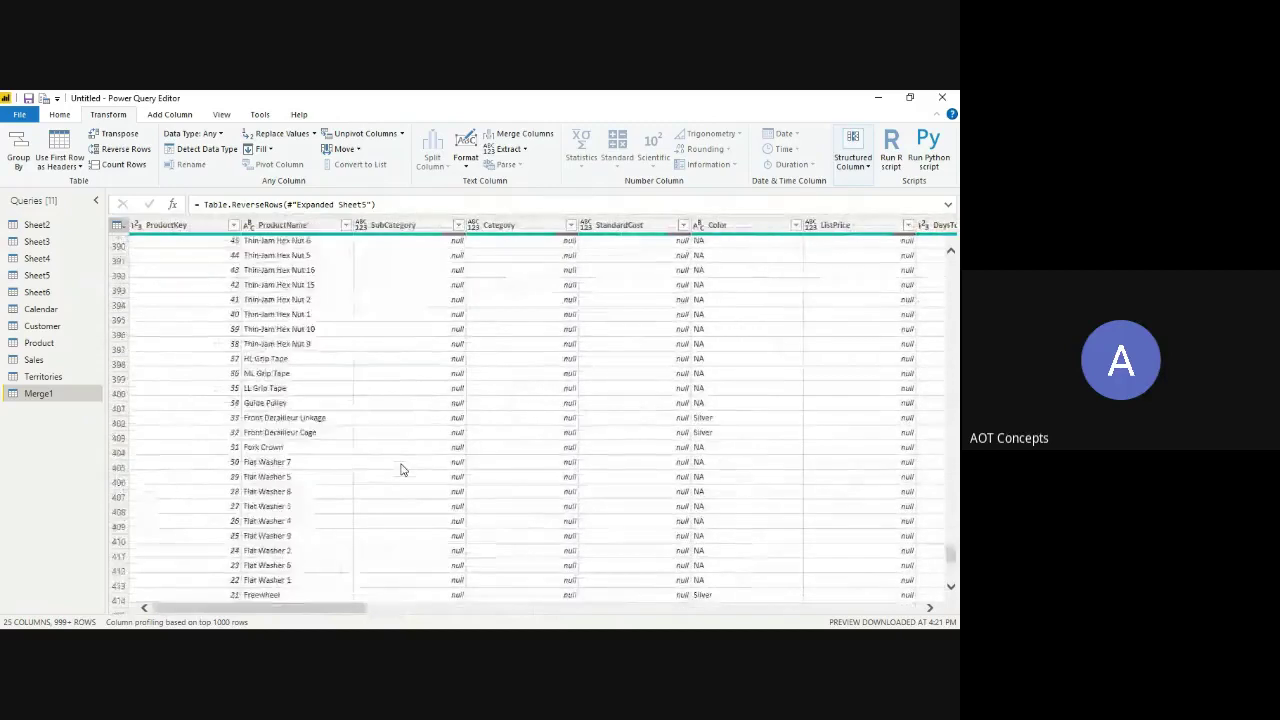
scroll(401, 469, "down", 20)
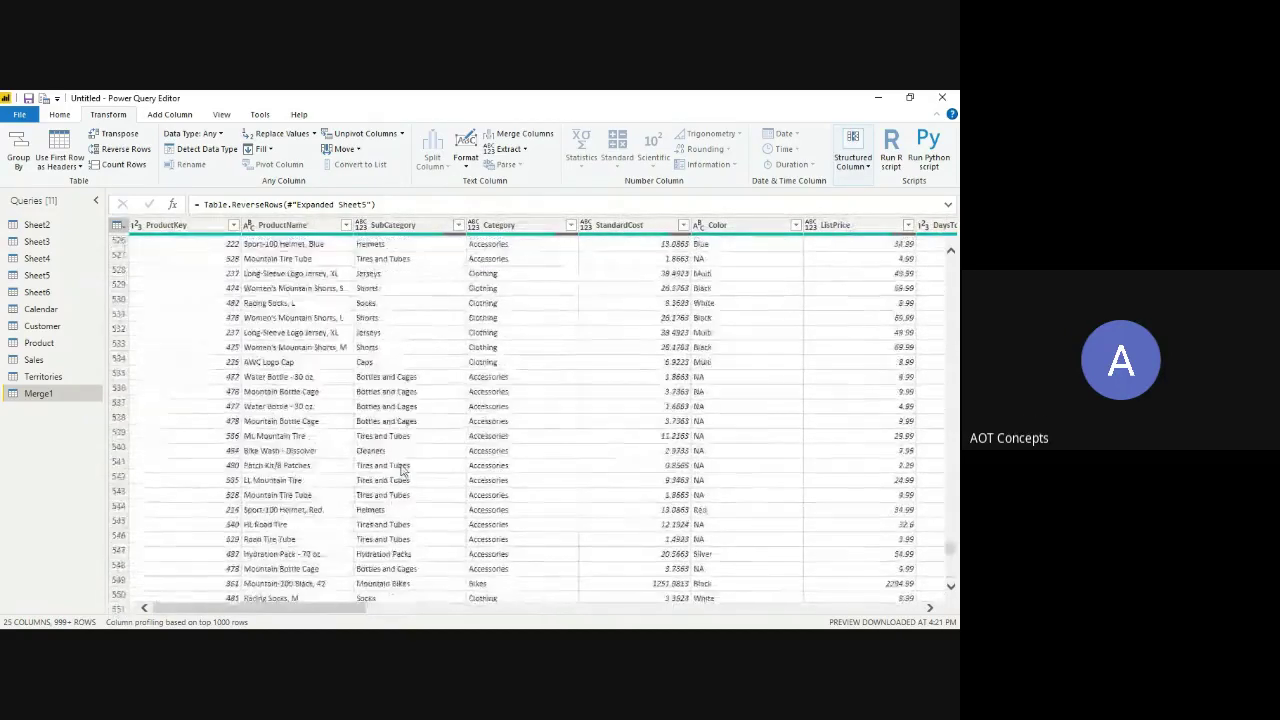
scroll(401, 469, "down", 20)
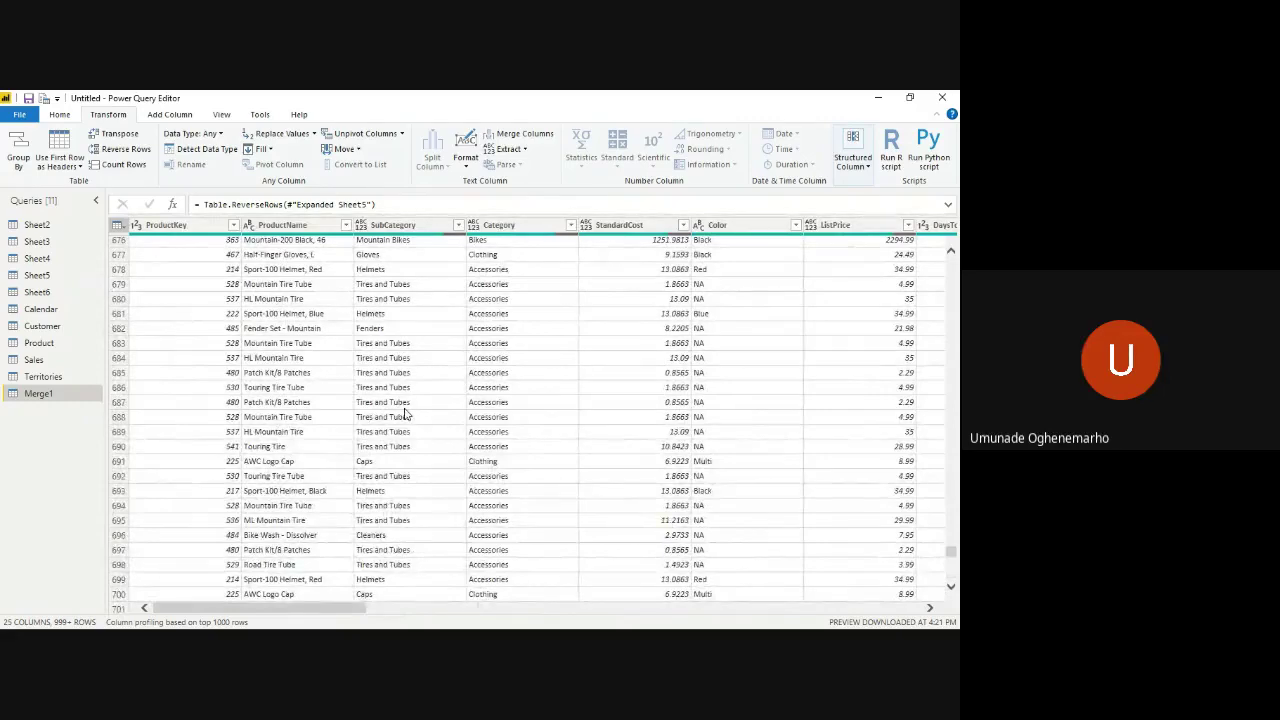
scroll(405, 413, "down", 1)
scroll(406, 413, "down", 20)
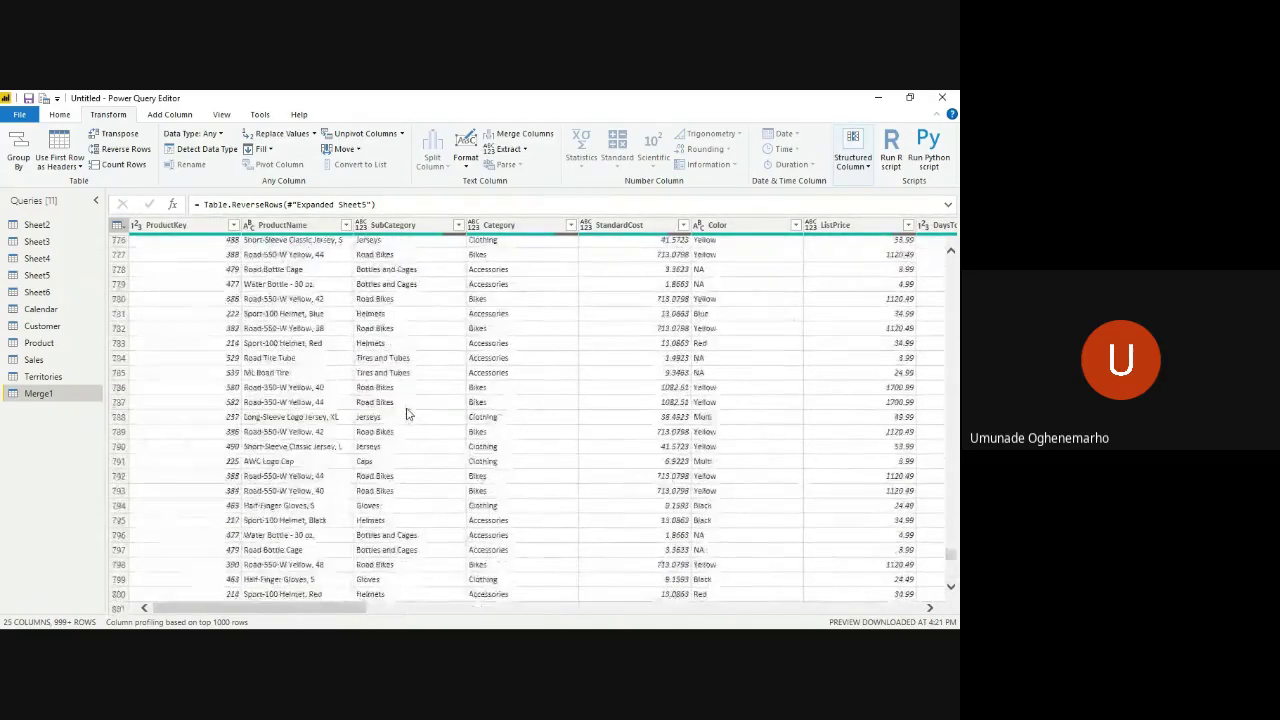
scroll(406, 413, "down", 20)
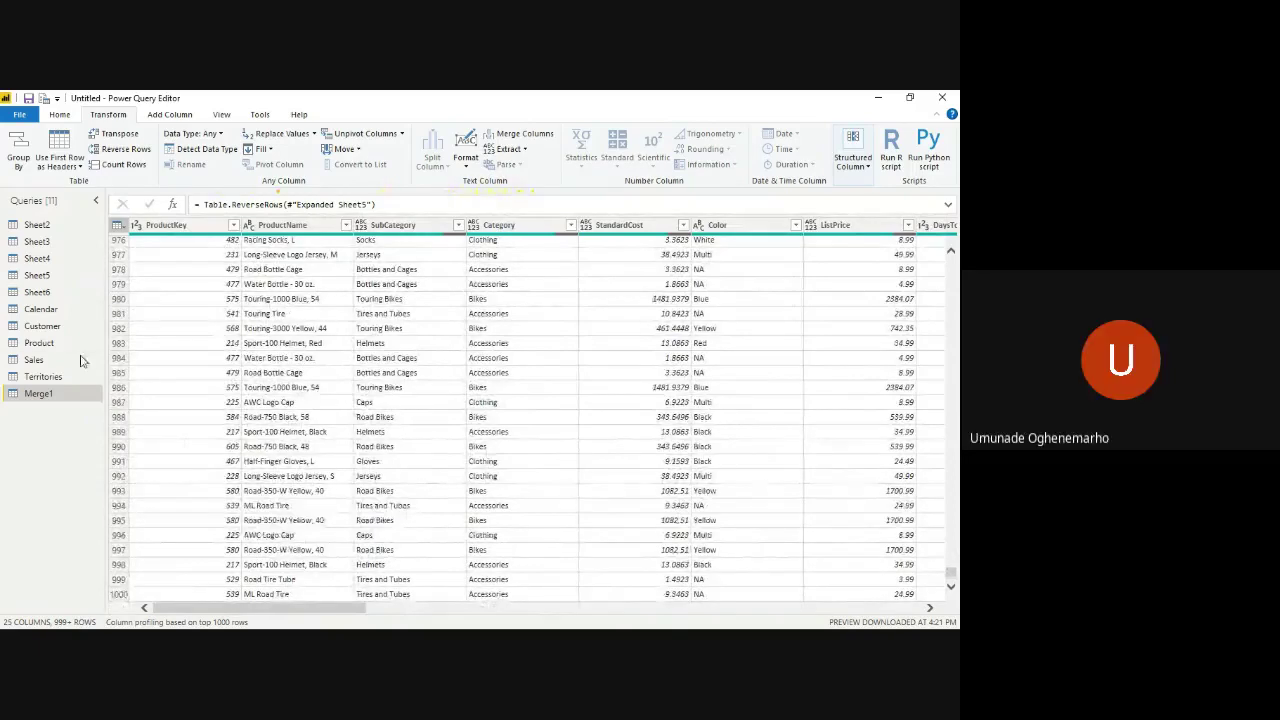
- Delete the Merge1 query and confirm its removal
right_click(79, 393)
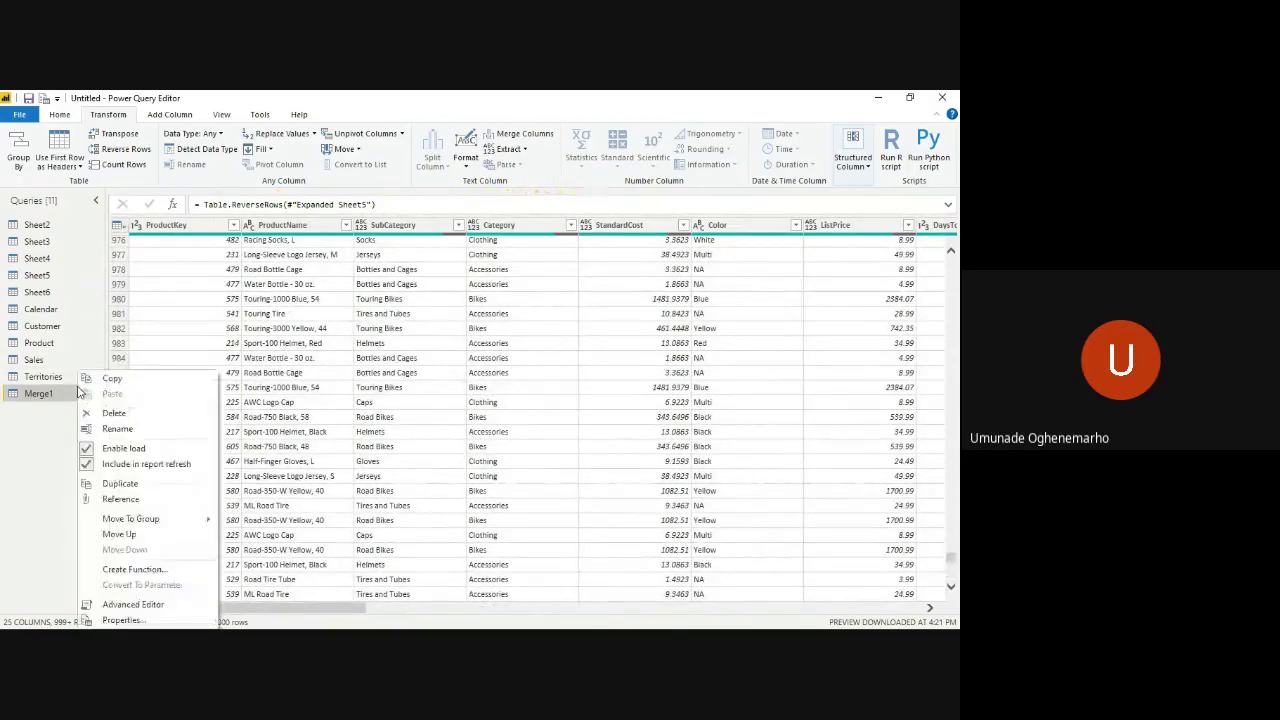
left_click(116, 413)
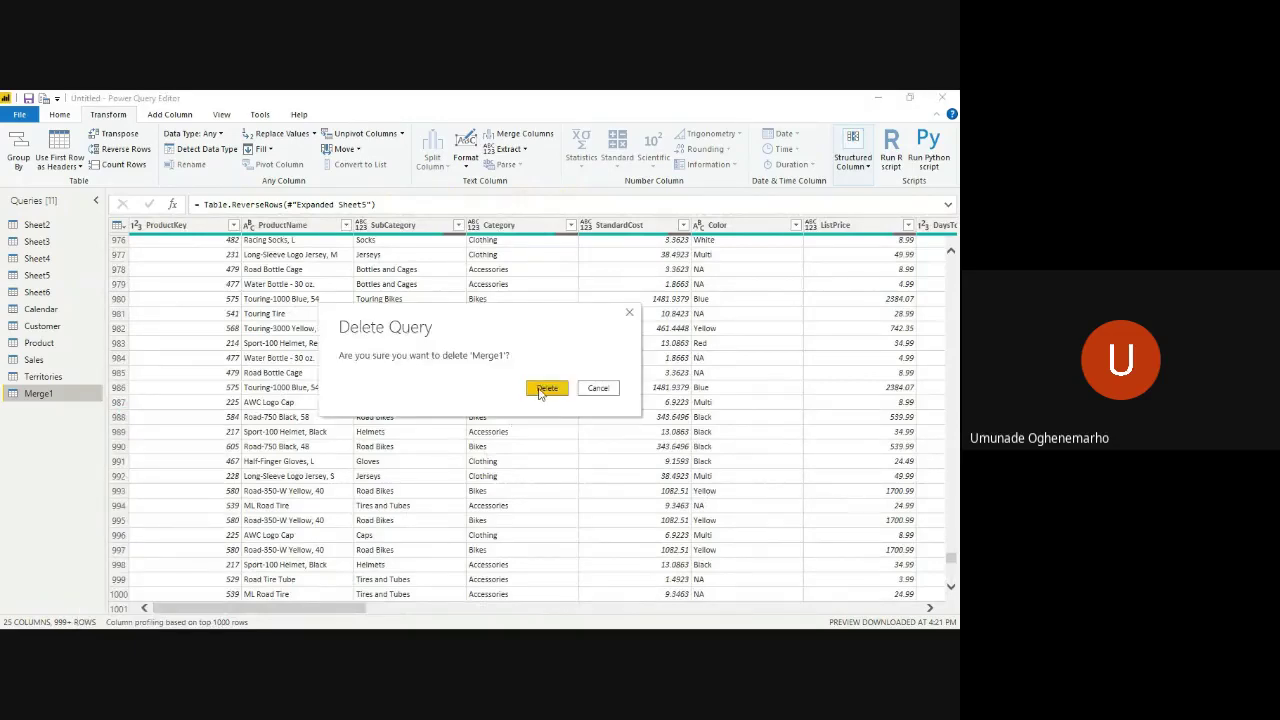
left_click(546, 388)
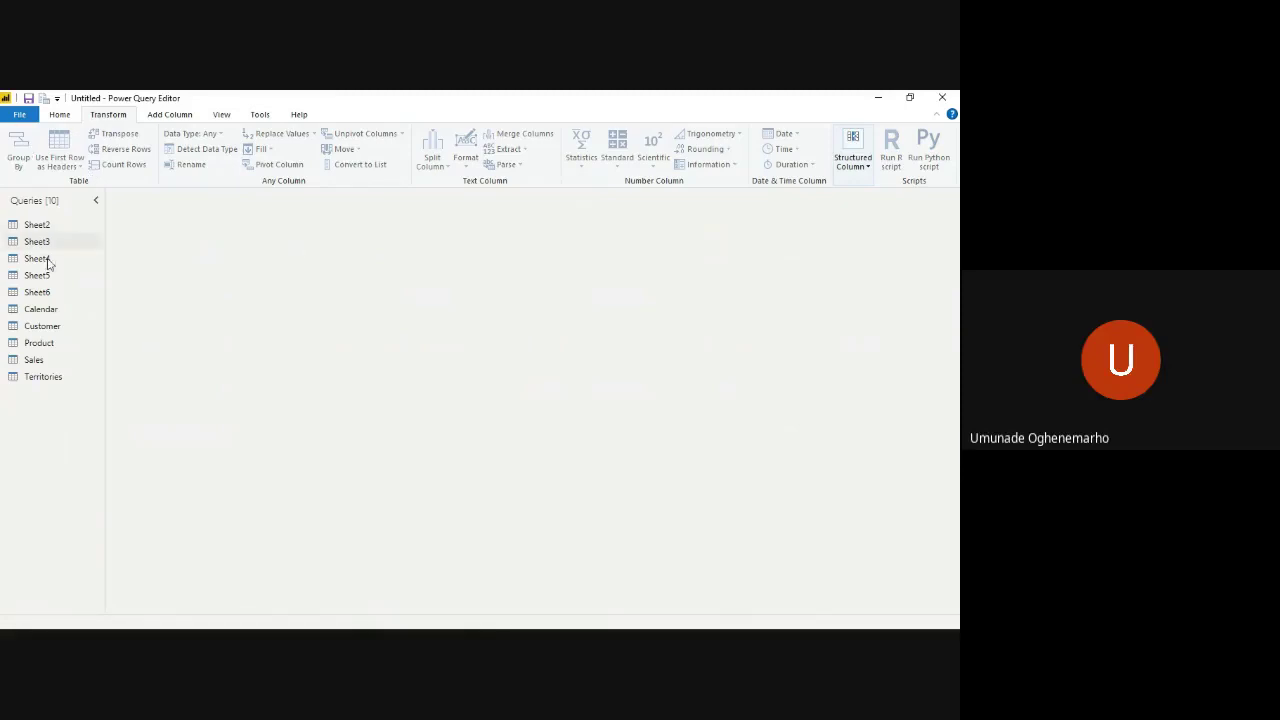
- Start a merge as a new query with Sheet4 as the first table and Sheet5 as the second
left_click(64, 116)
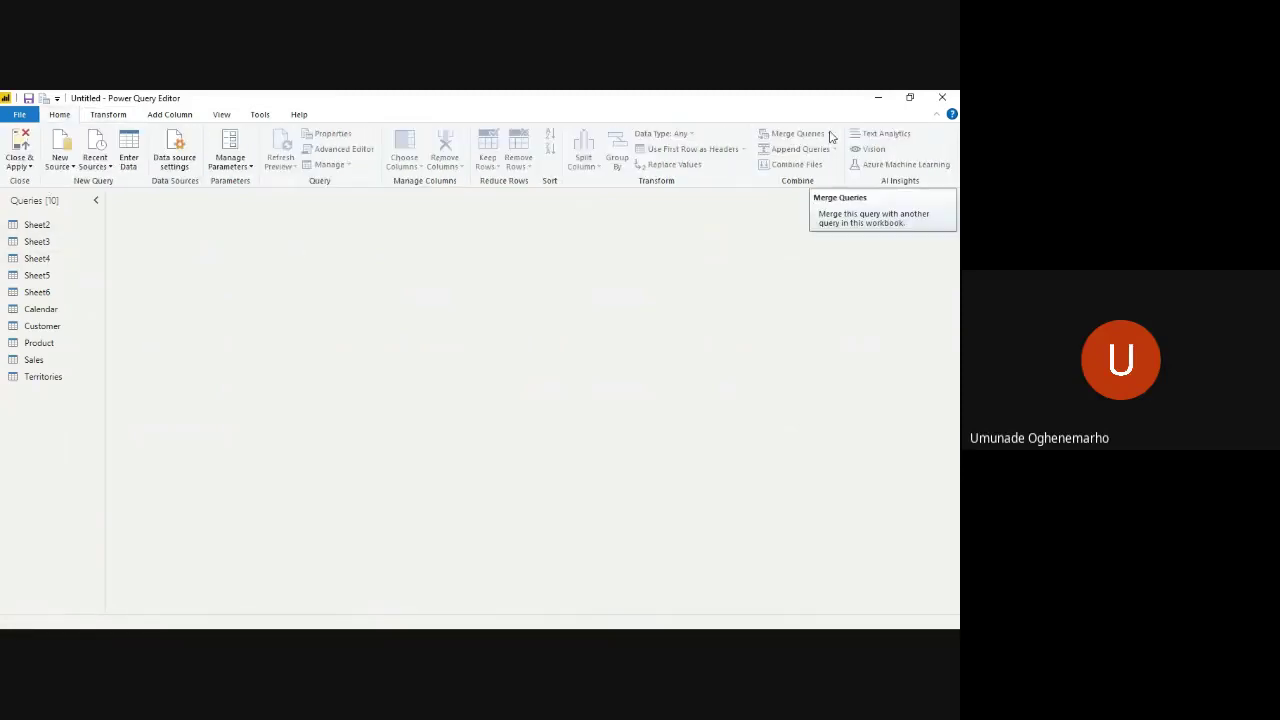
left_click(88, 292)
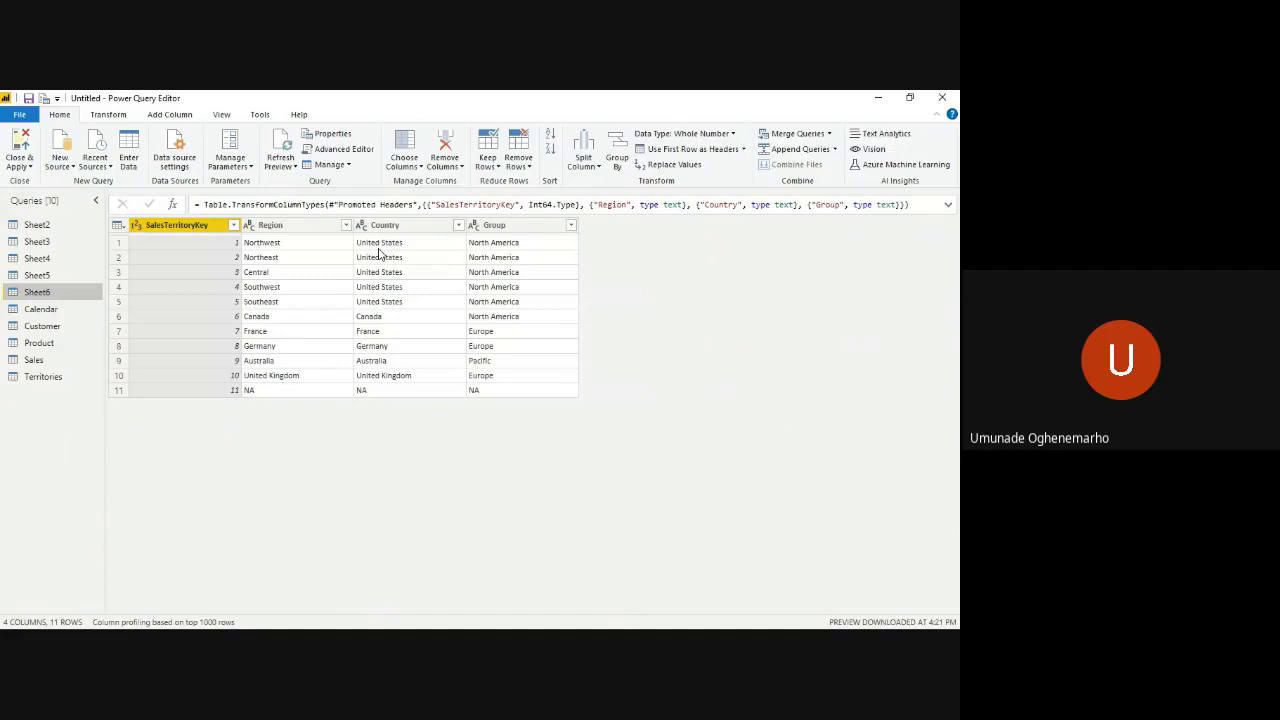
left_click(60, 275)
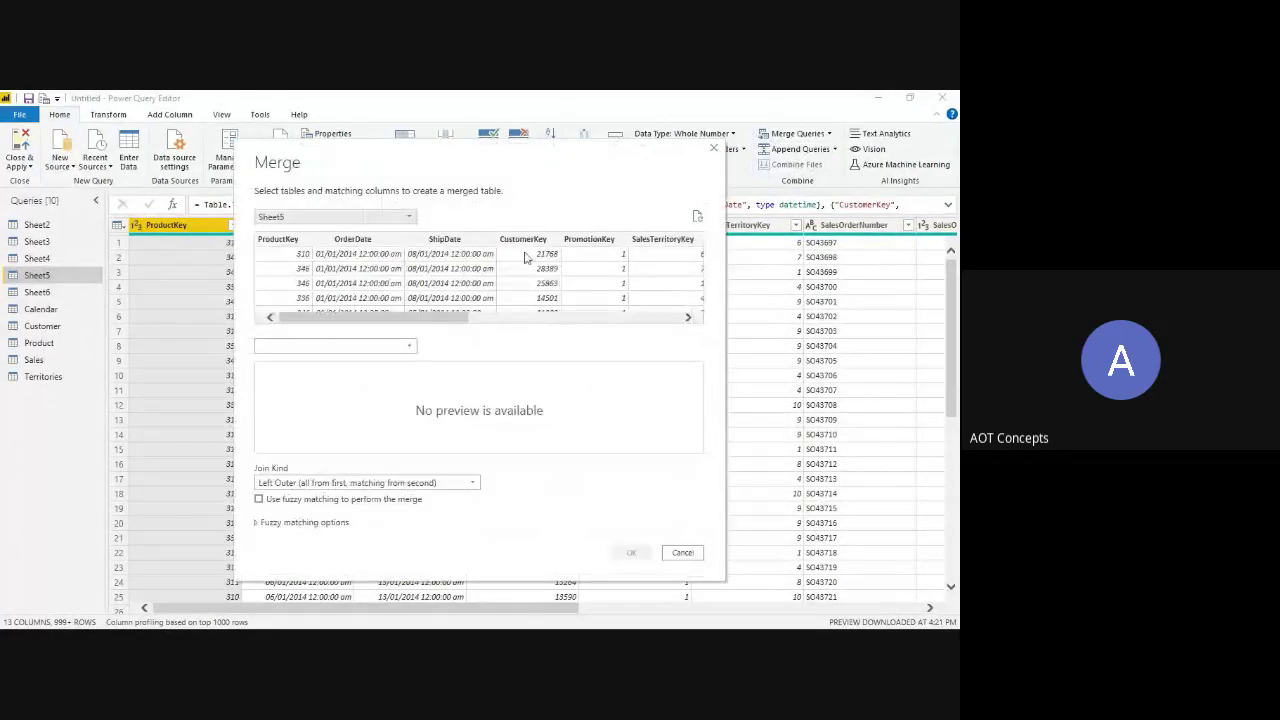
left_click(303, 248)
left_click(353, 350)
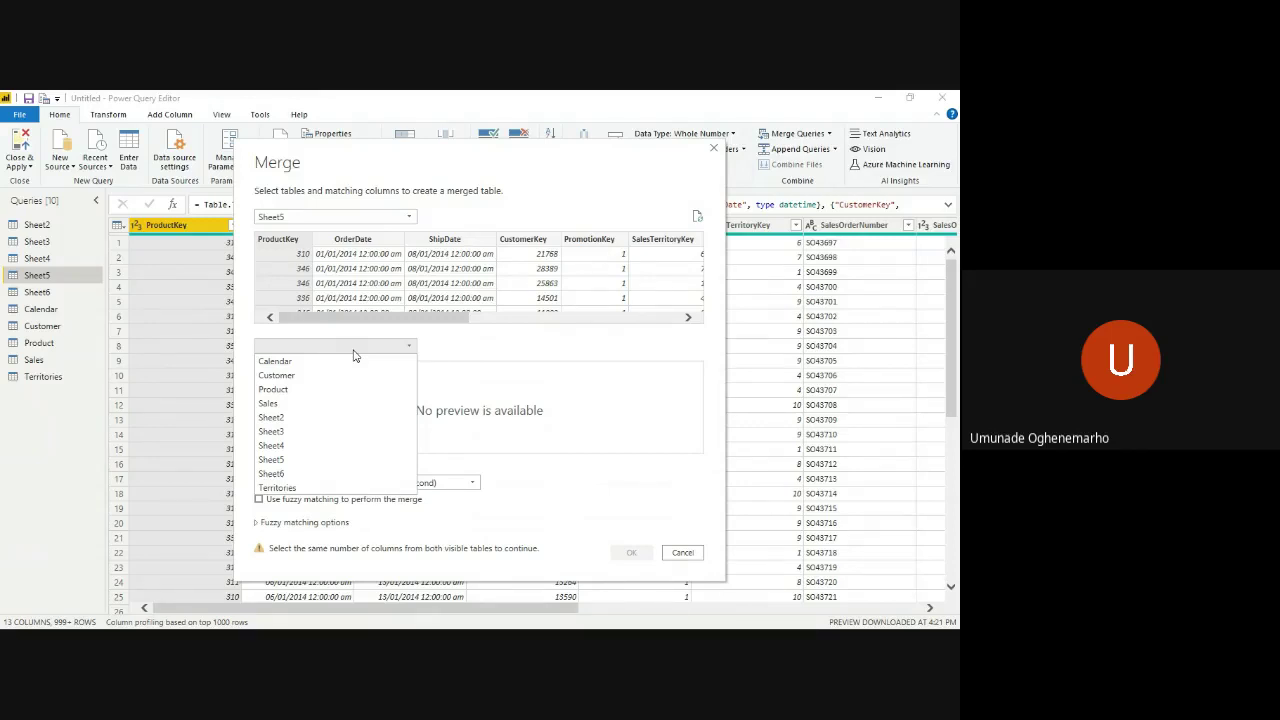
left_click(353, 355)
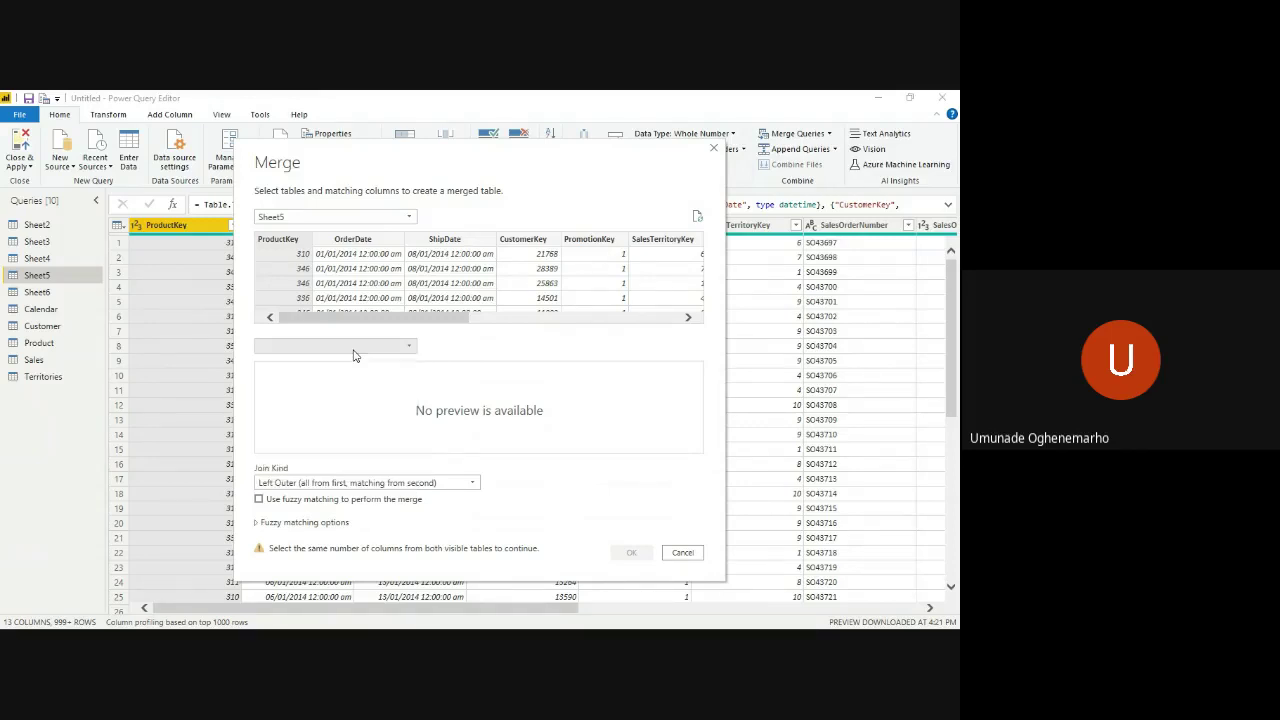
left_click(411, 218)
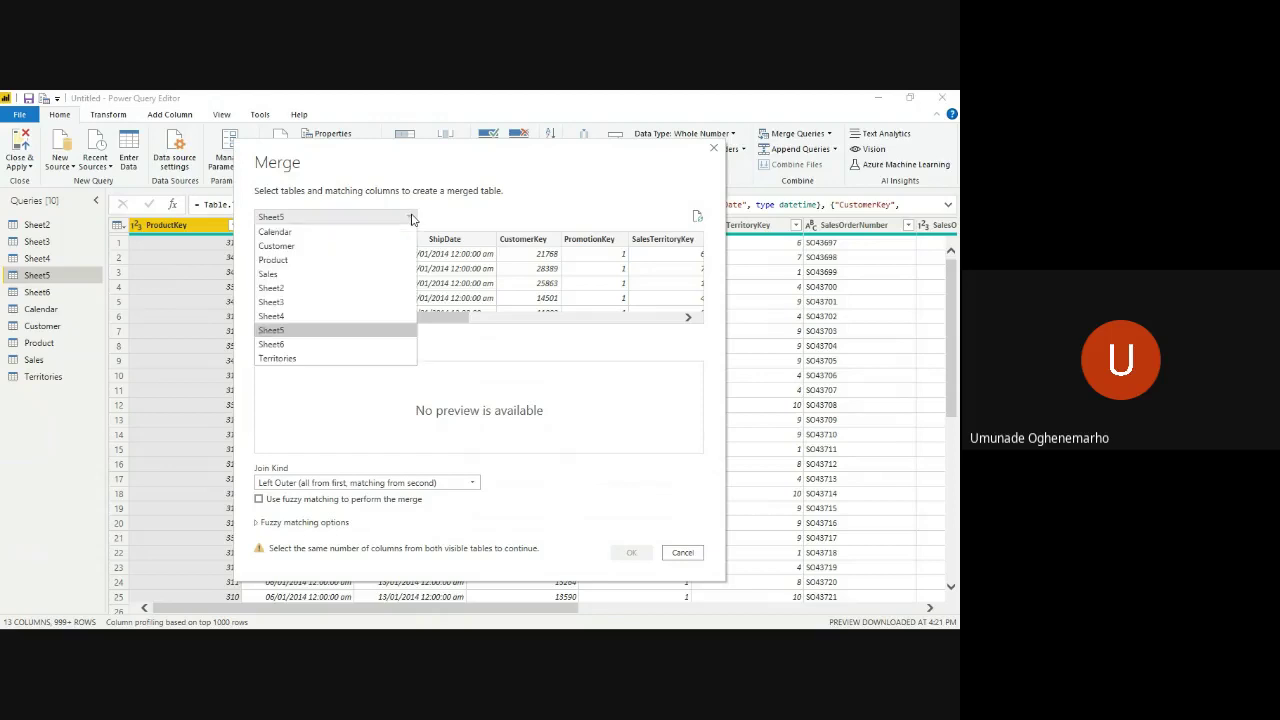
left_click(333, 316)
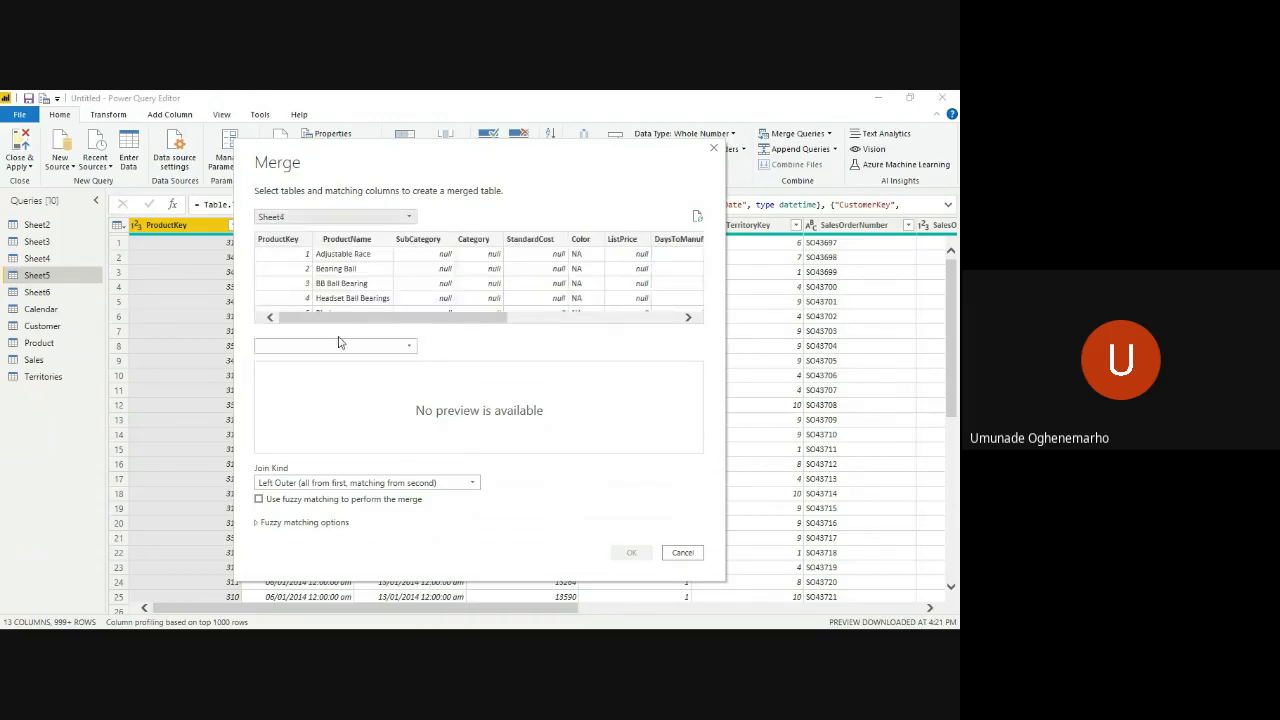
left_click(340, 350)
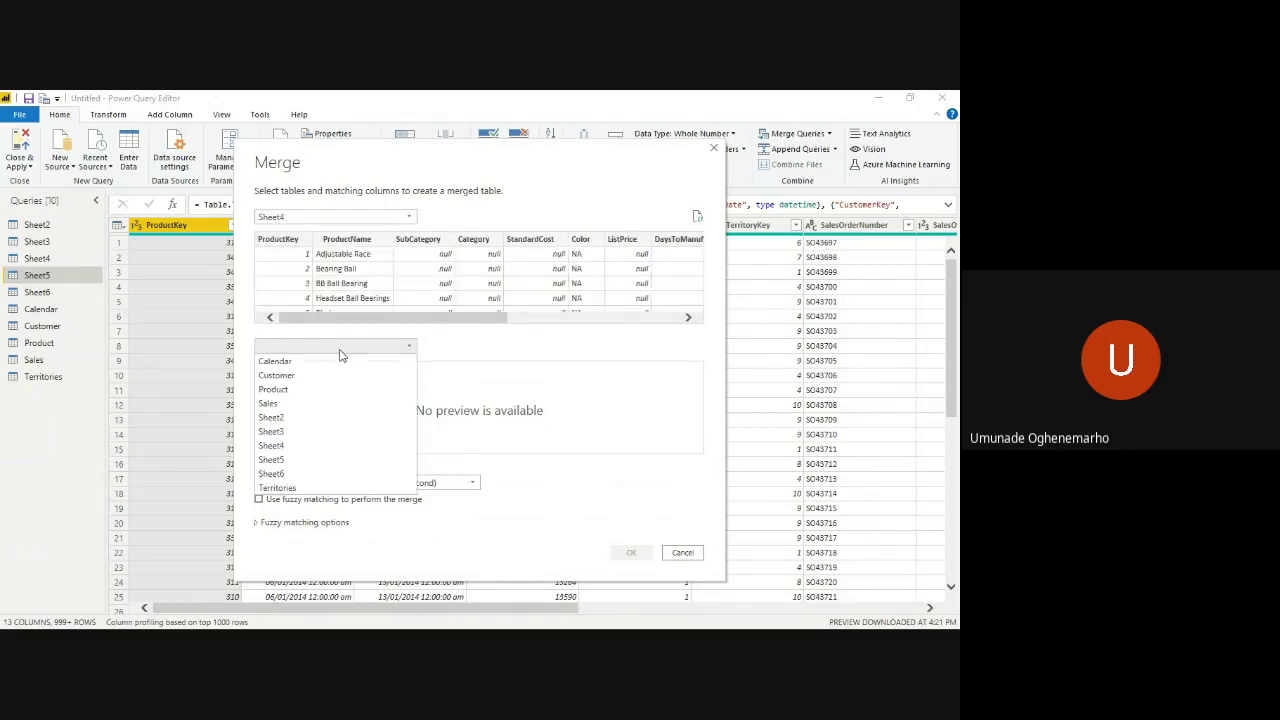
left_click(318, 463)
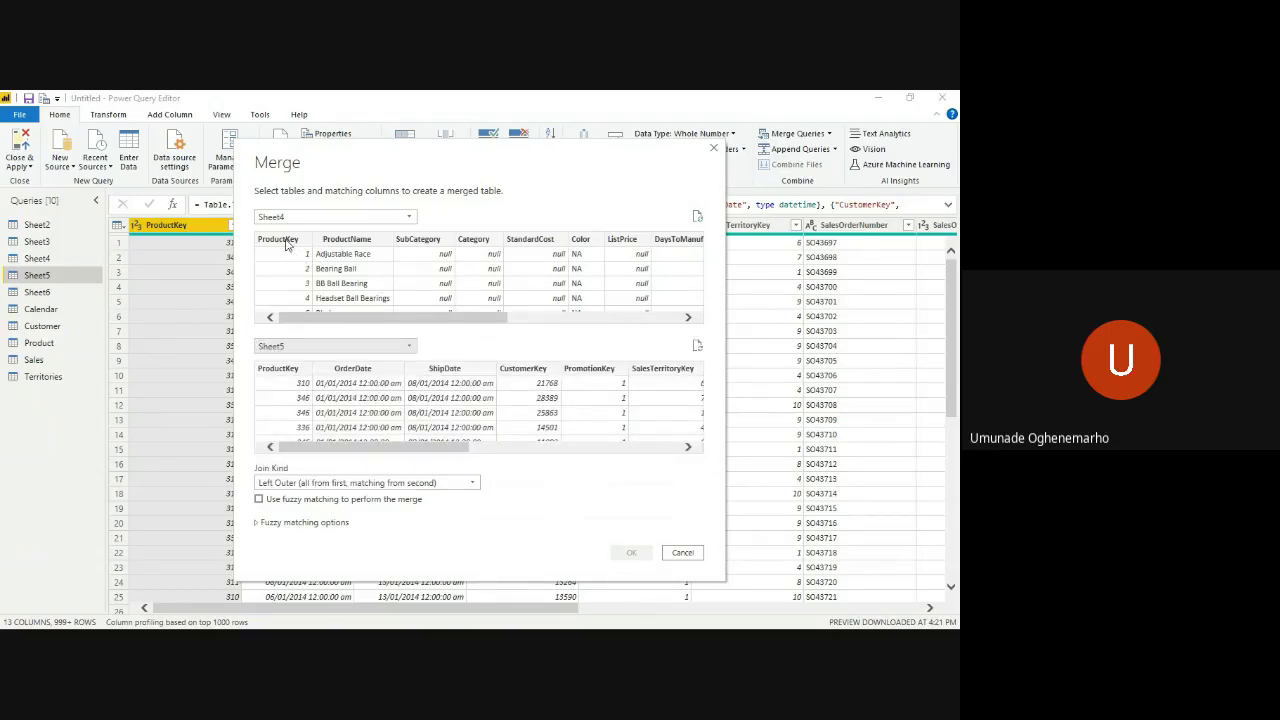
- Match both tables on ProductKey and create the merge with the Inner (only matching rows) join kind
left_click(285, 244)
left_click(288, 370)
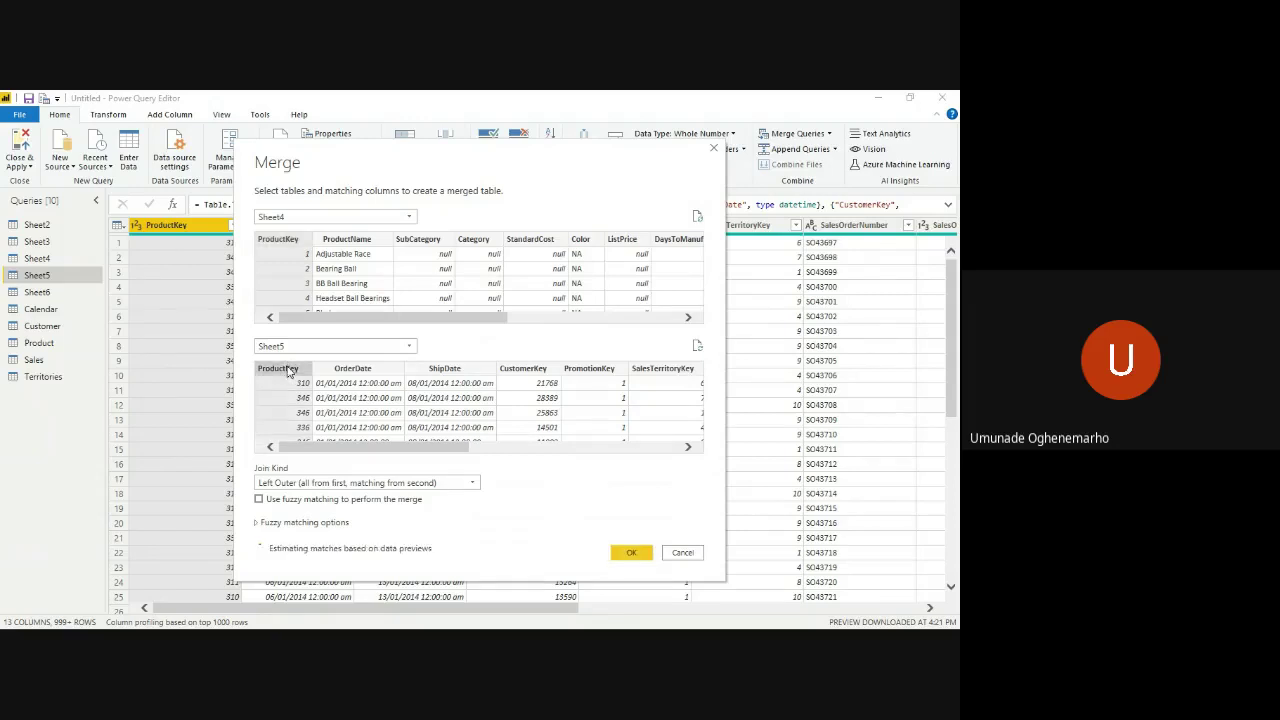
left_click(398, 486)
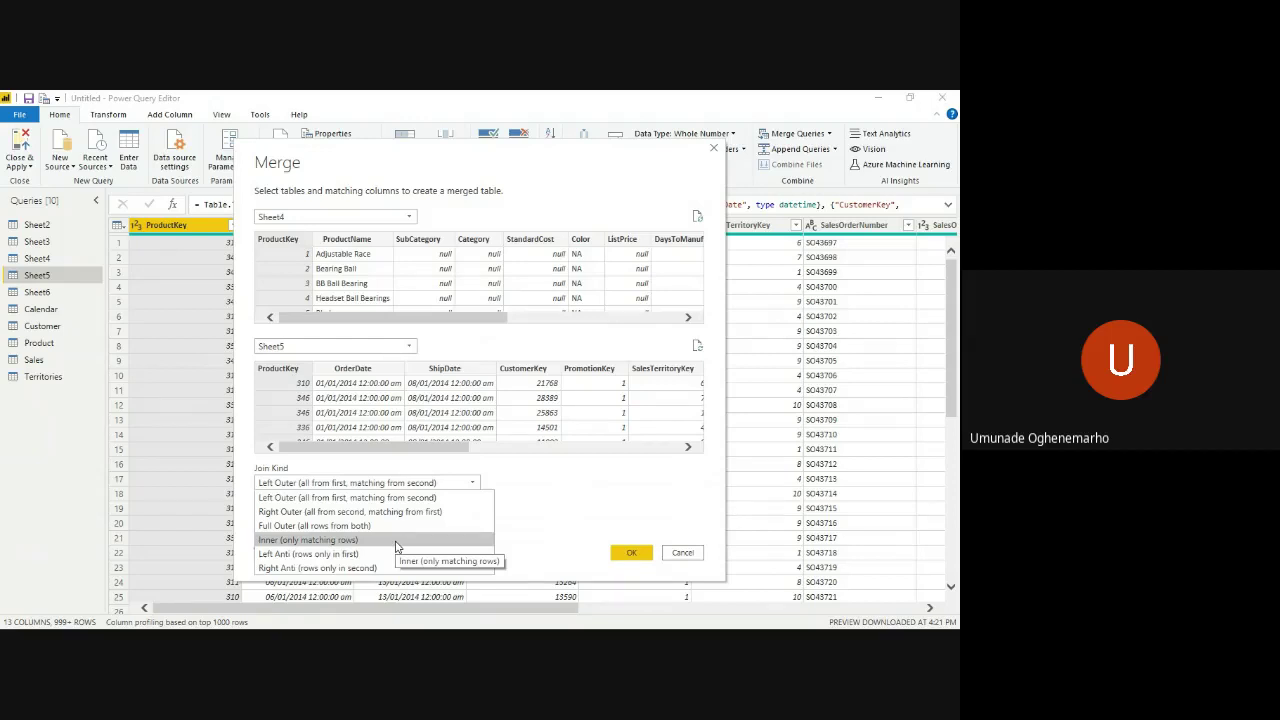
left_click(396, 540)
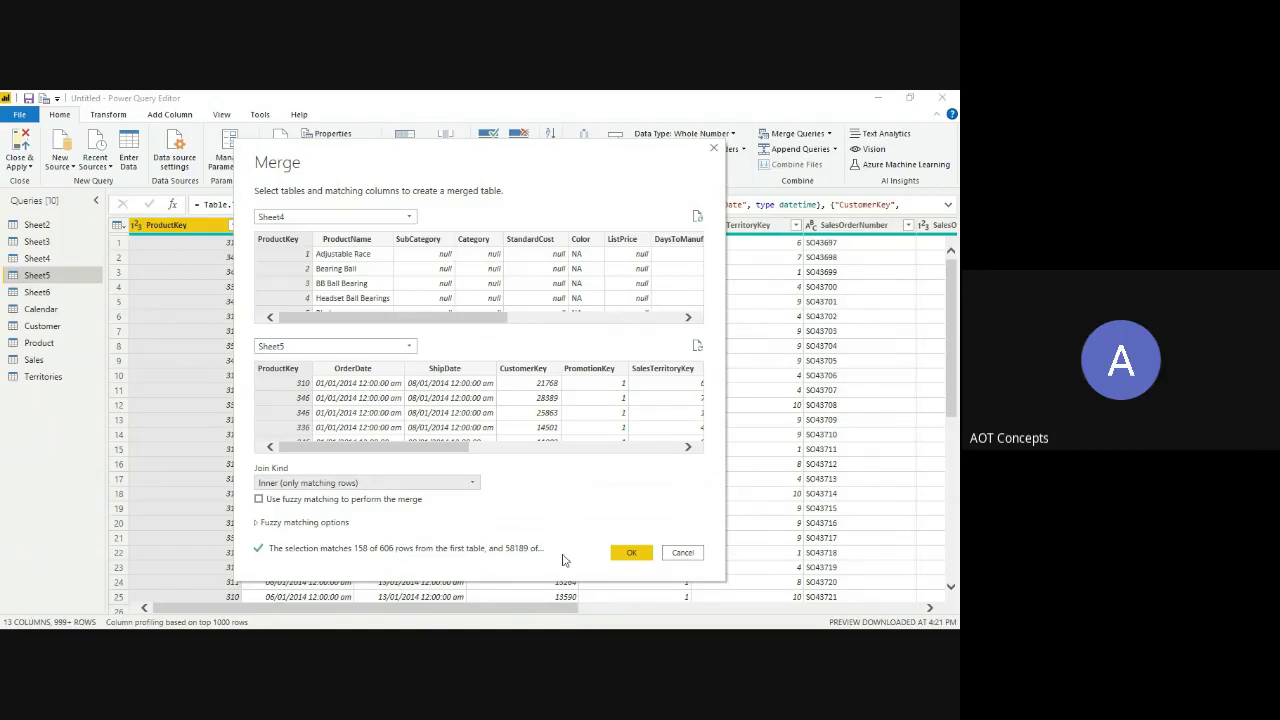
left_click(636, 555)
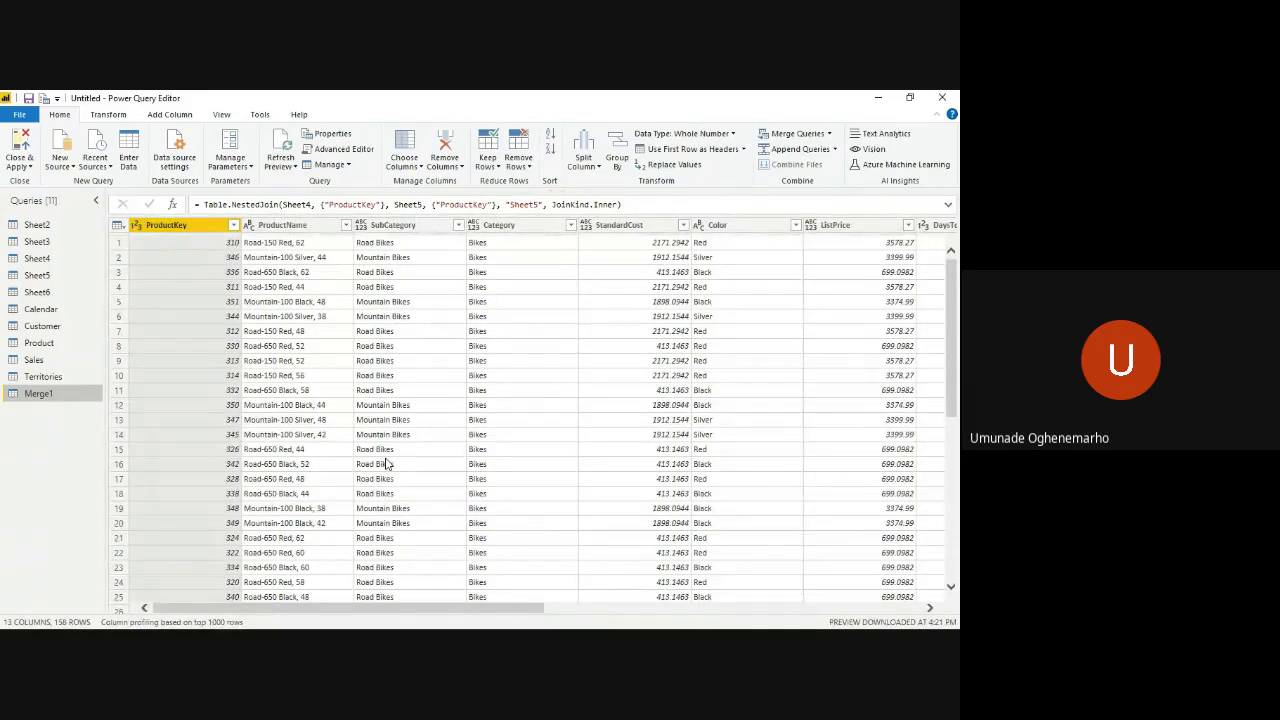
- Expand the Sheet5 column of the inner-joined Merge1 with all its columns, using the original column name as prefix
scroll(388, 465, "right", 3)
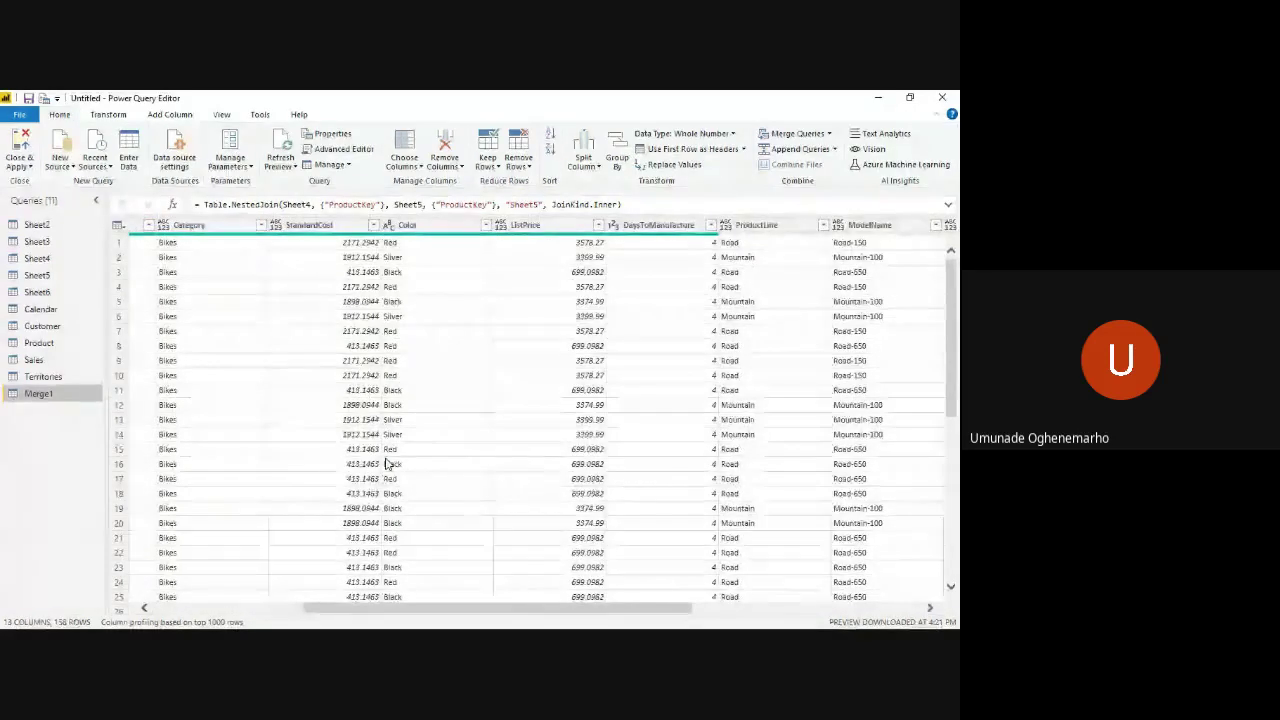
scroll(585, 434, "right", 5)
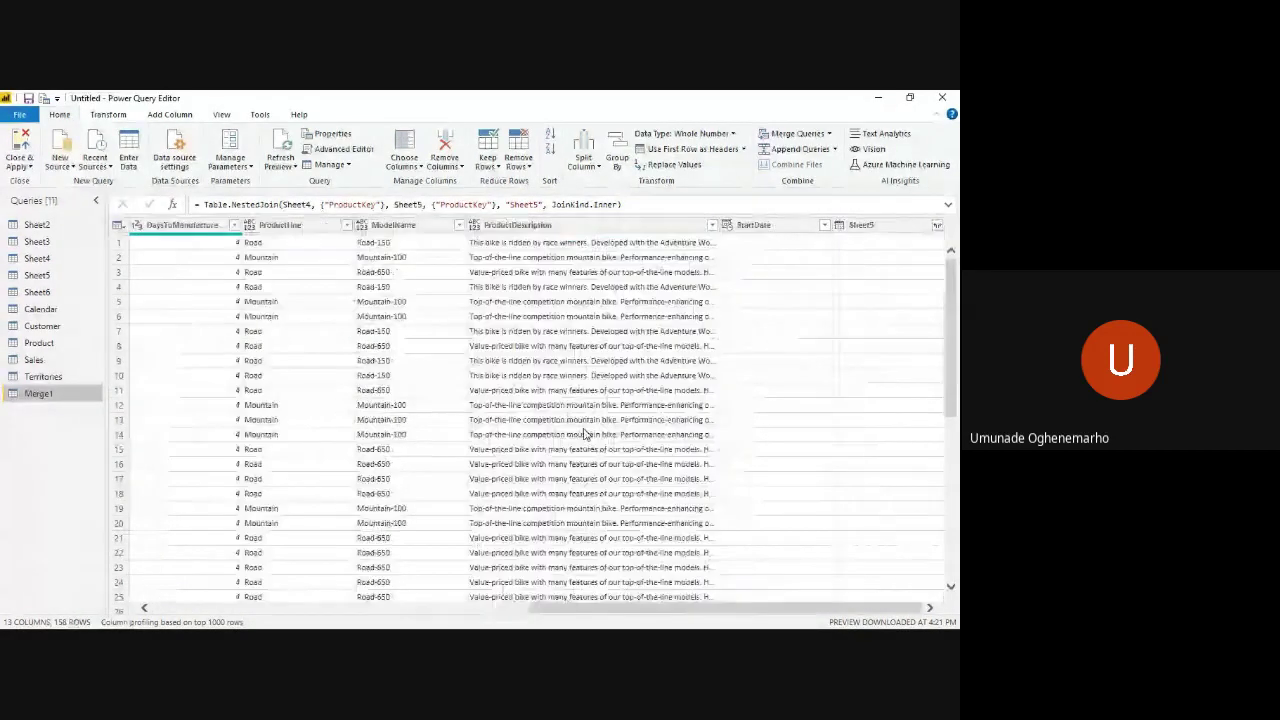
left_click(938, 226)
left_click(940, 228)
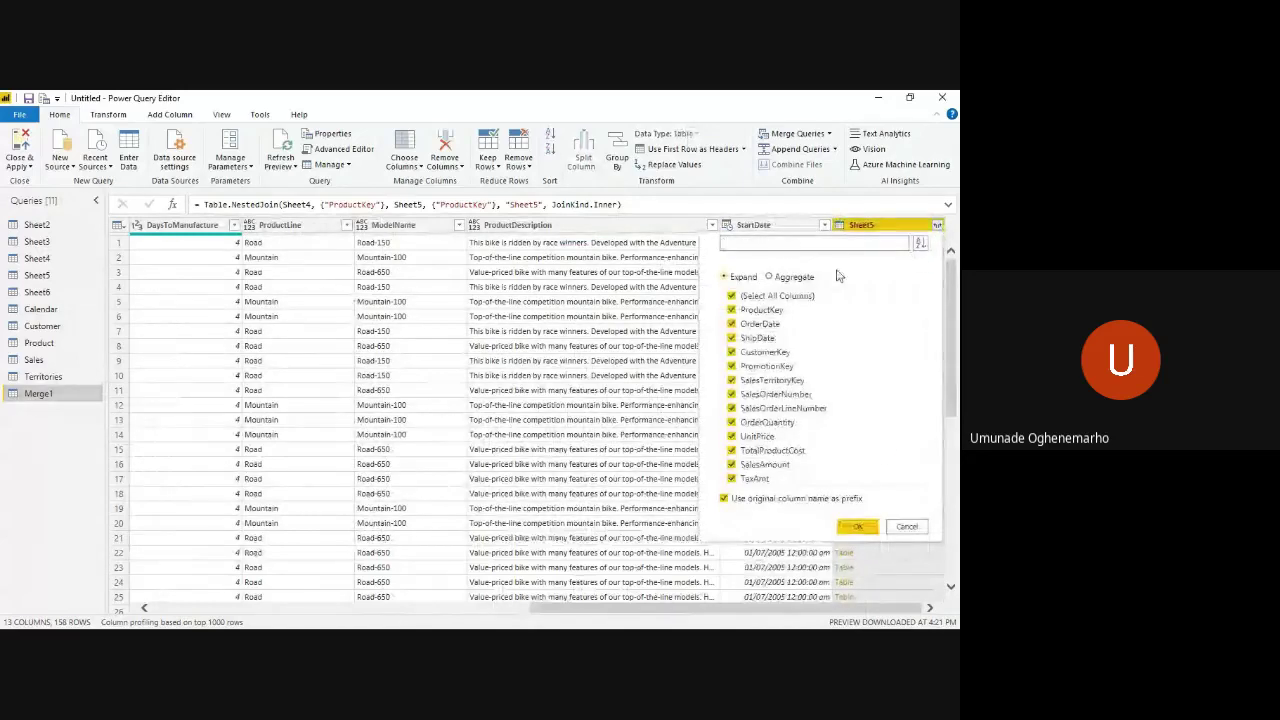
left_click(860, 525)
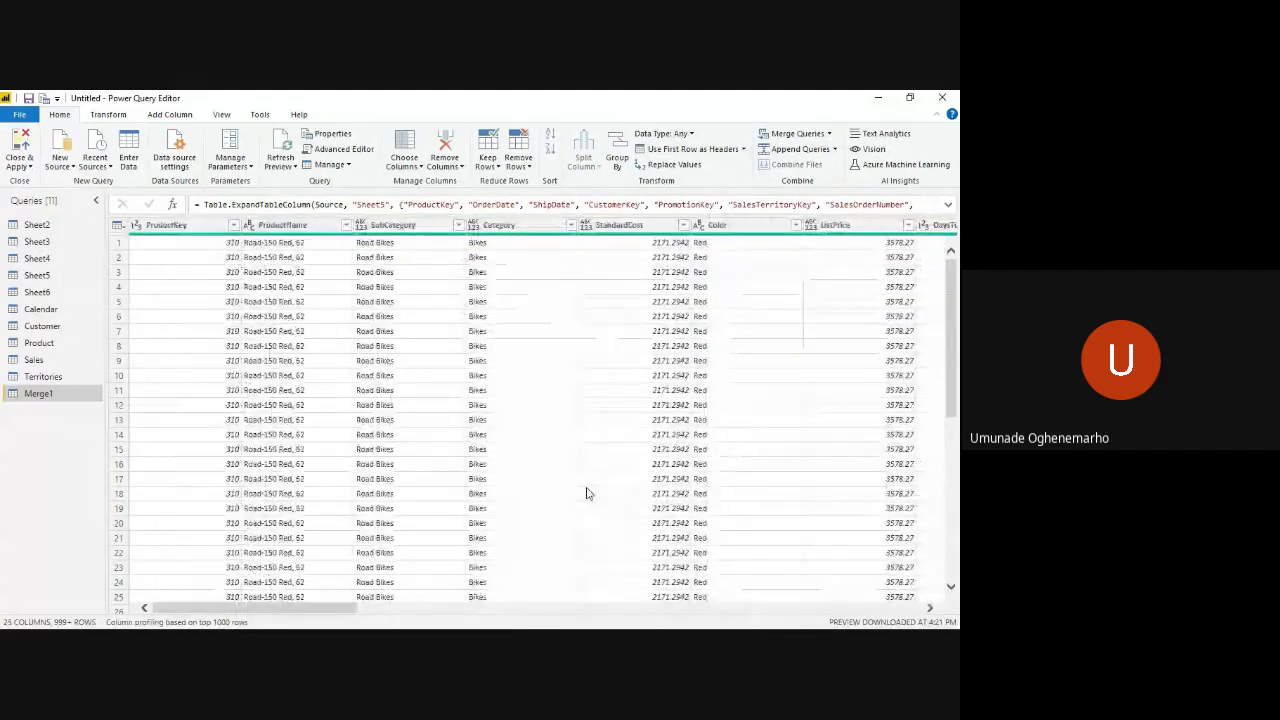
- Examine the columns of the inner-joined Merge1, from the product fields across to the expanded Sheet5 fields
scroll(587, 493, "right", 1)
scroll(587, 493, "left", 1)
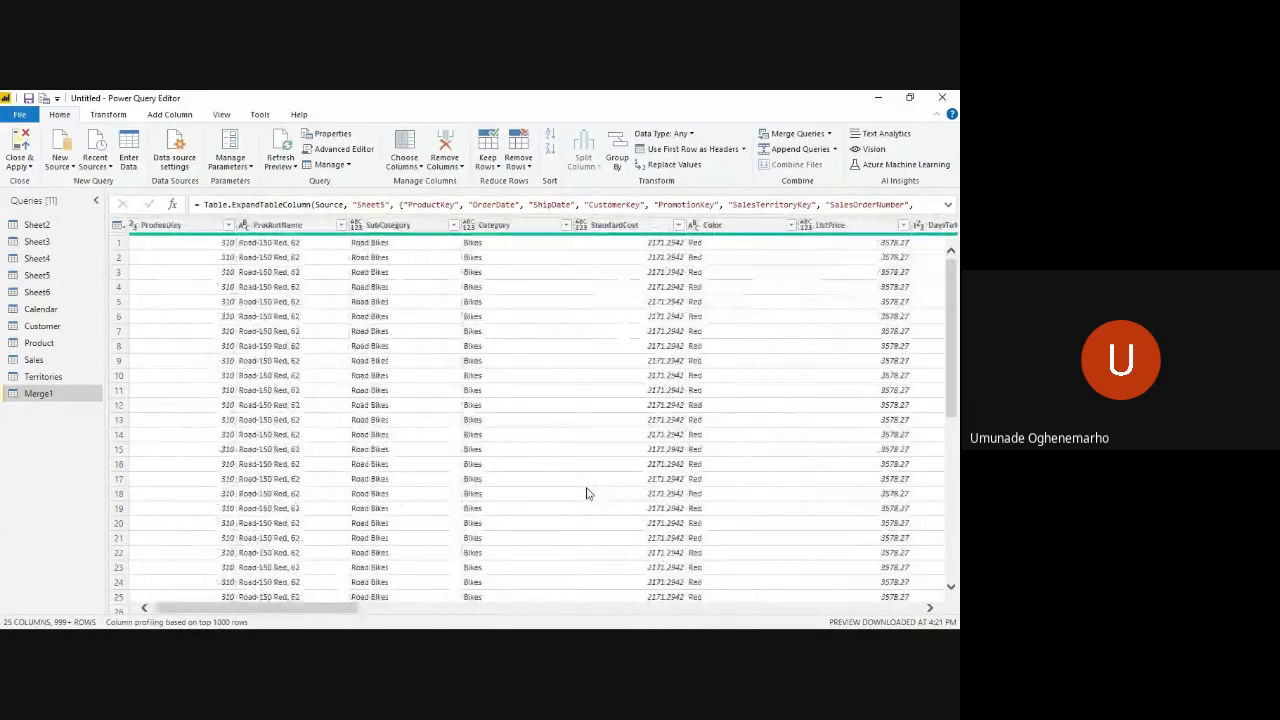
scroll(587, 493, "right", 3)
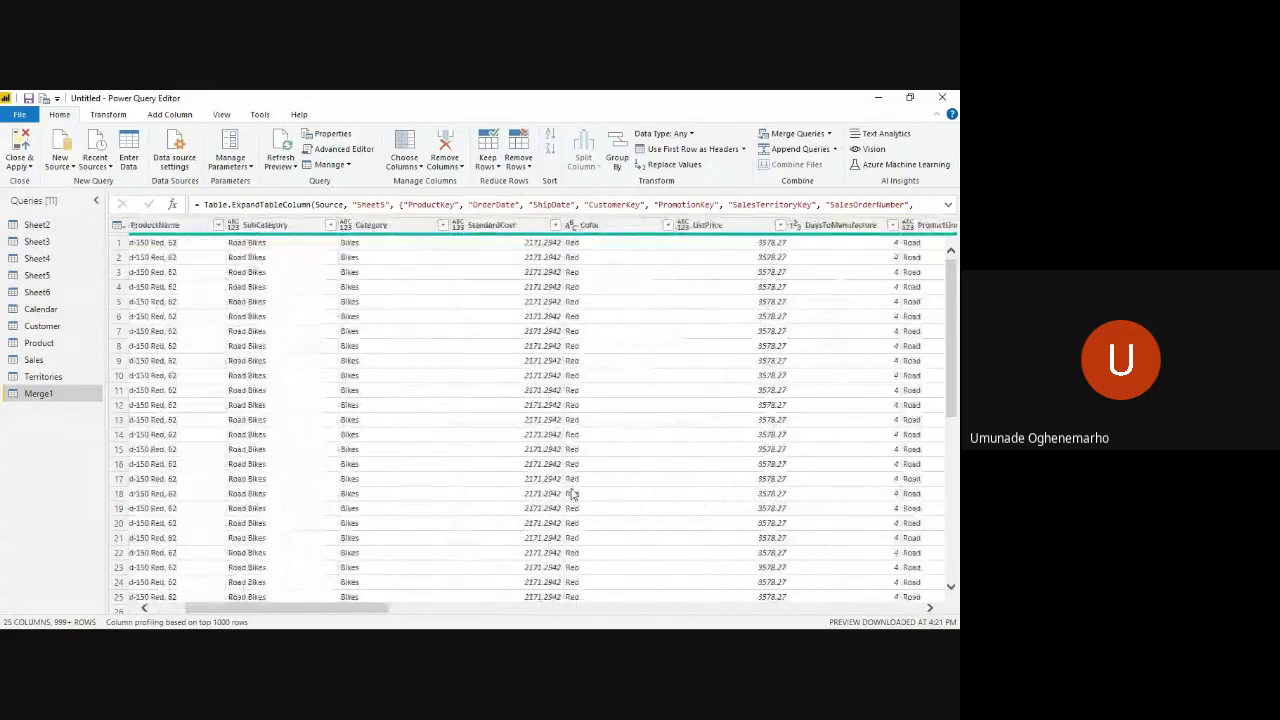
scroll(573, 493, "right", 4)
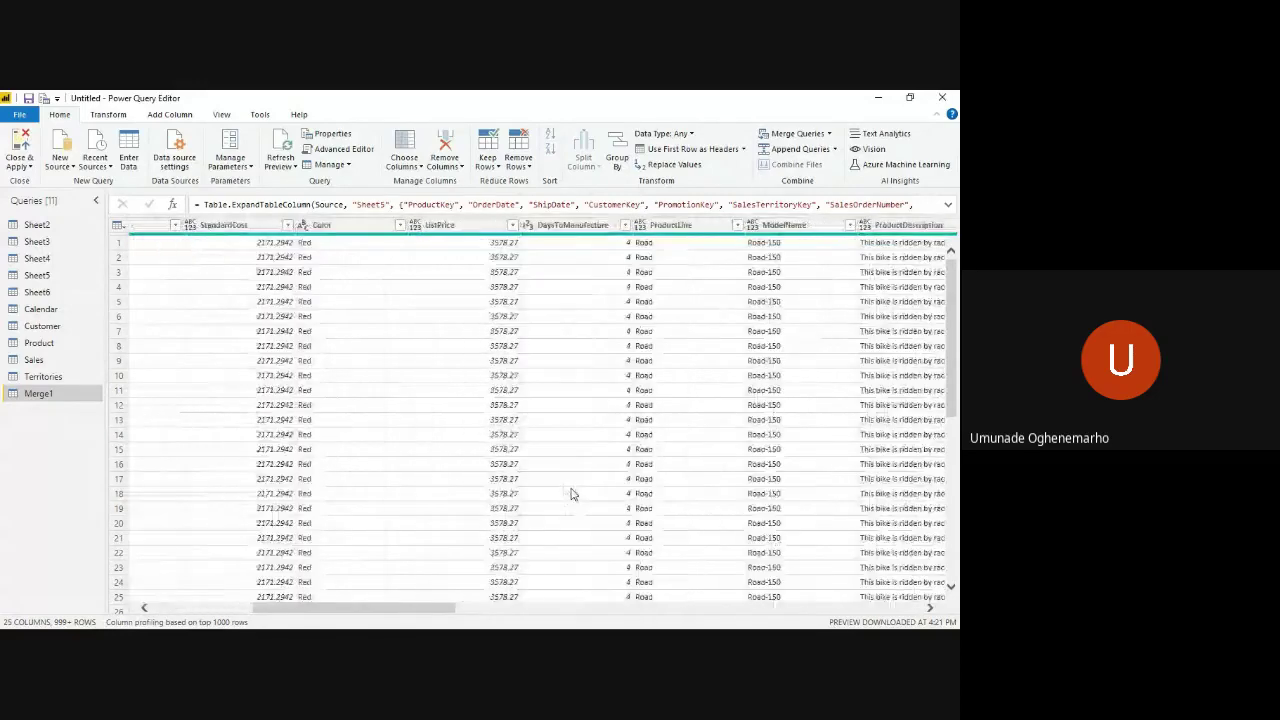
scroll(573, 493, "right", 5)
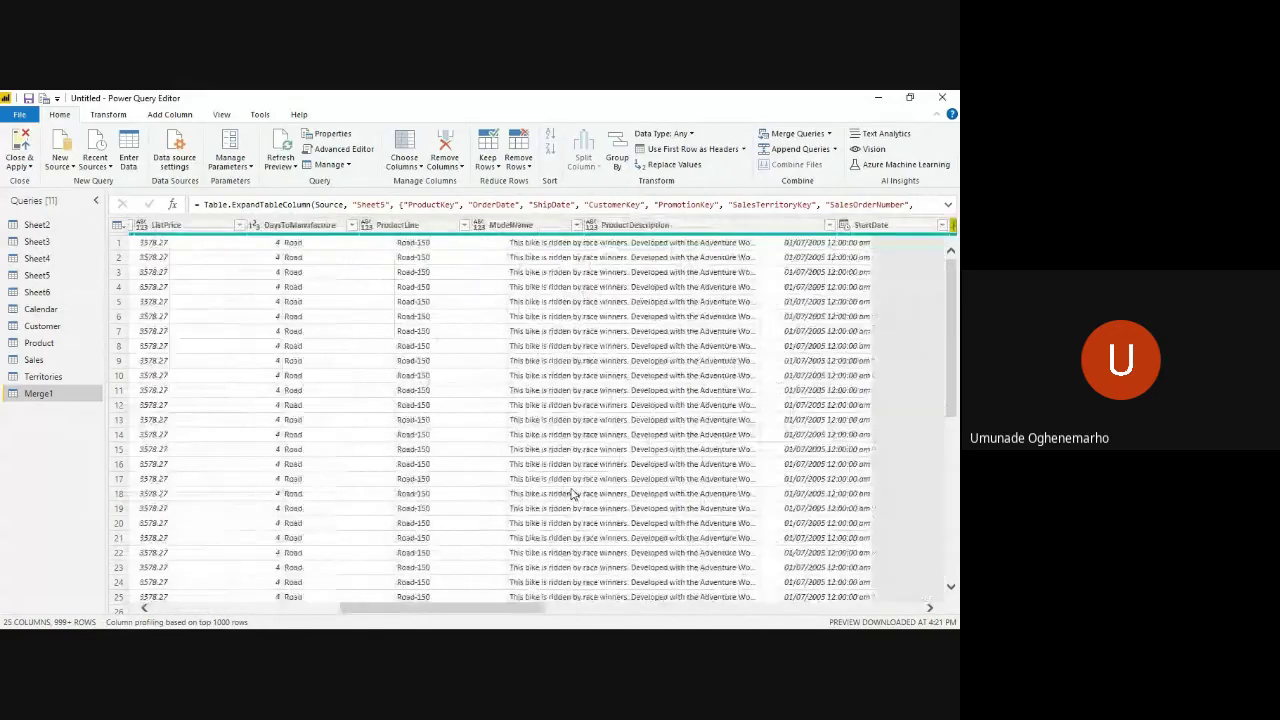
scroll(573, 493, "right", 8)
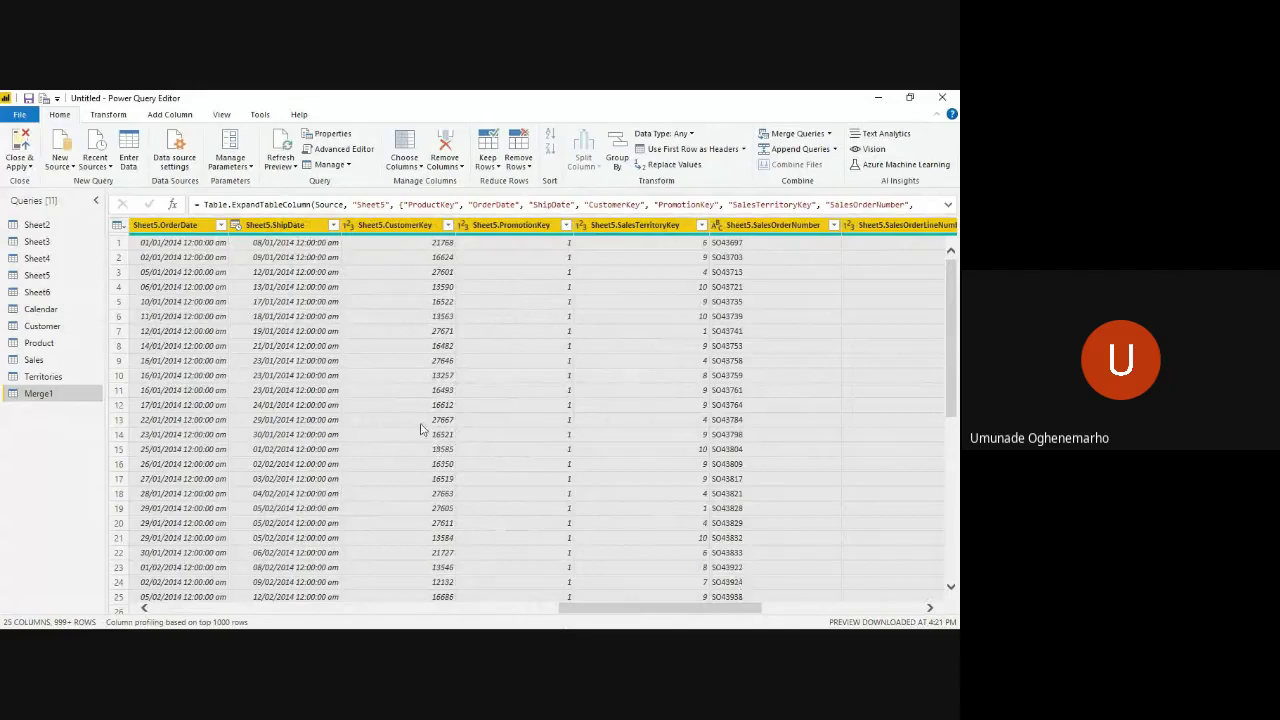
scroll(420, 428, "left", 1)
scroll(420, 428, "left", 10)
- Examine further rows of the inner-joined Merge1, checking the product details against the Sheet5 key, date and sales amount fields
scroll(420, 428, "down", 20)
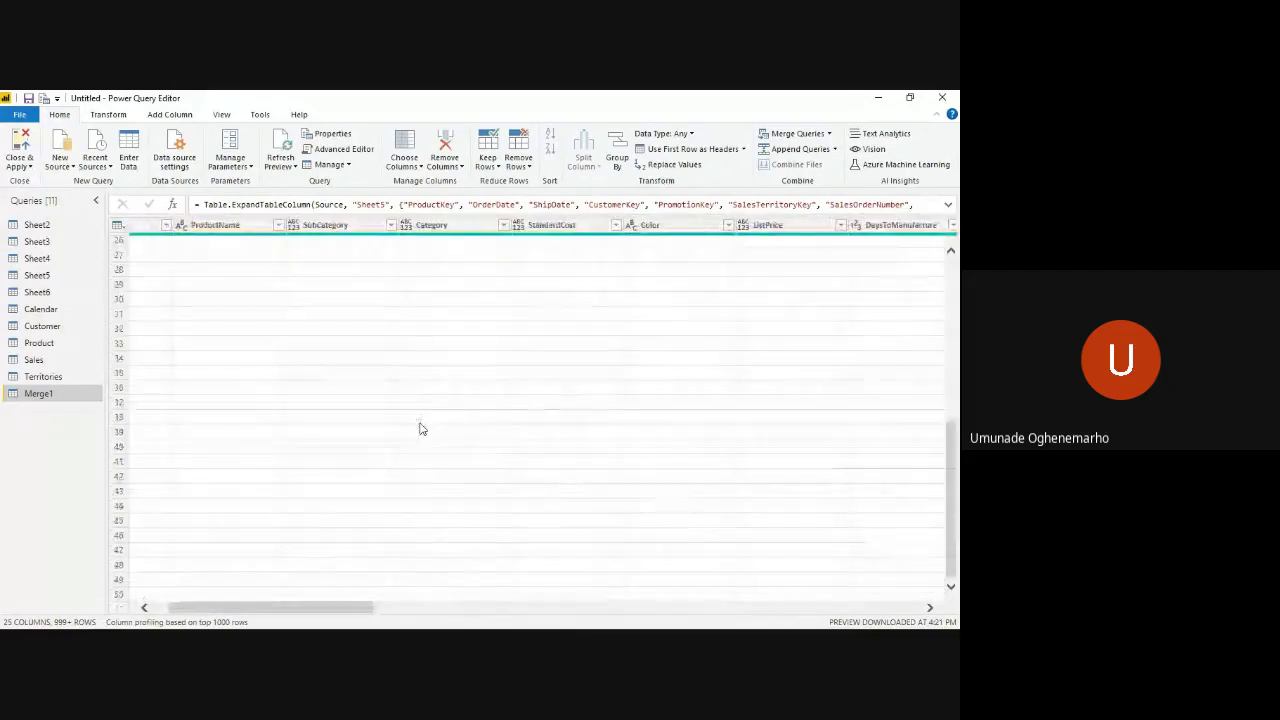
scroll(420, 428, "down", 18)
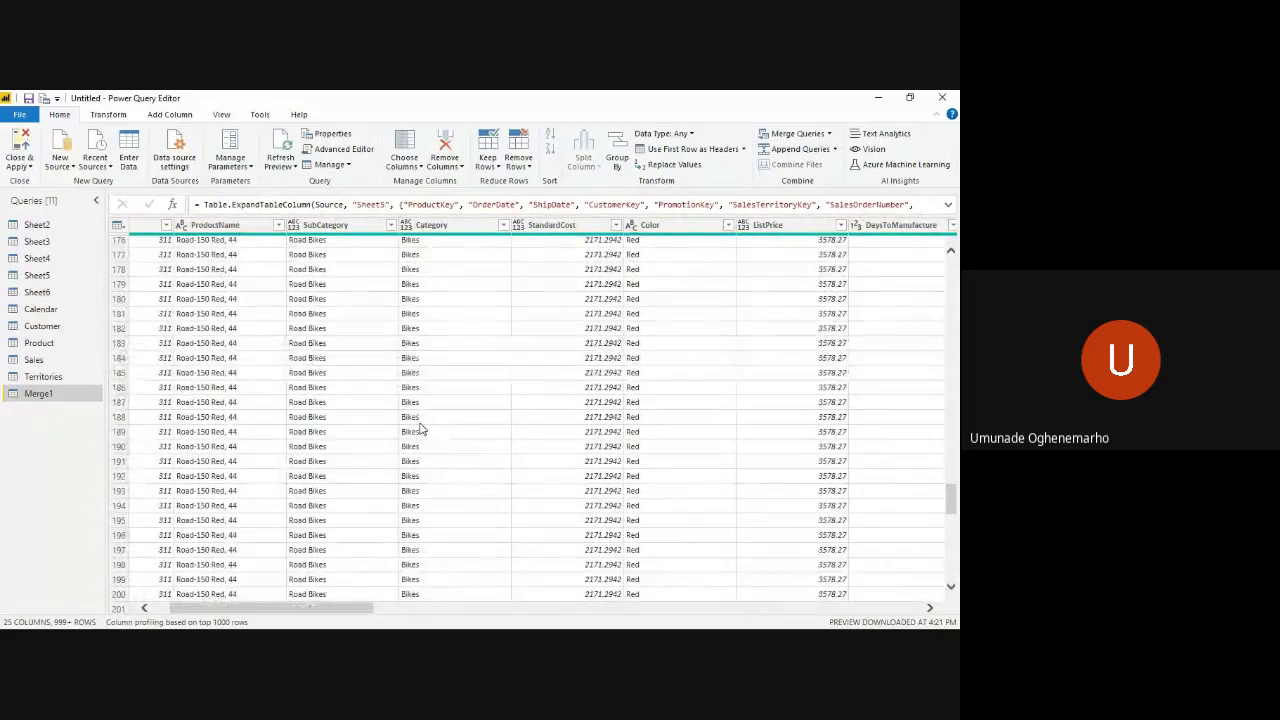
scroll(420, 428, "down", 3)
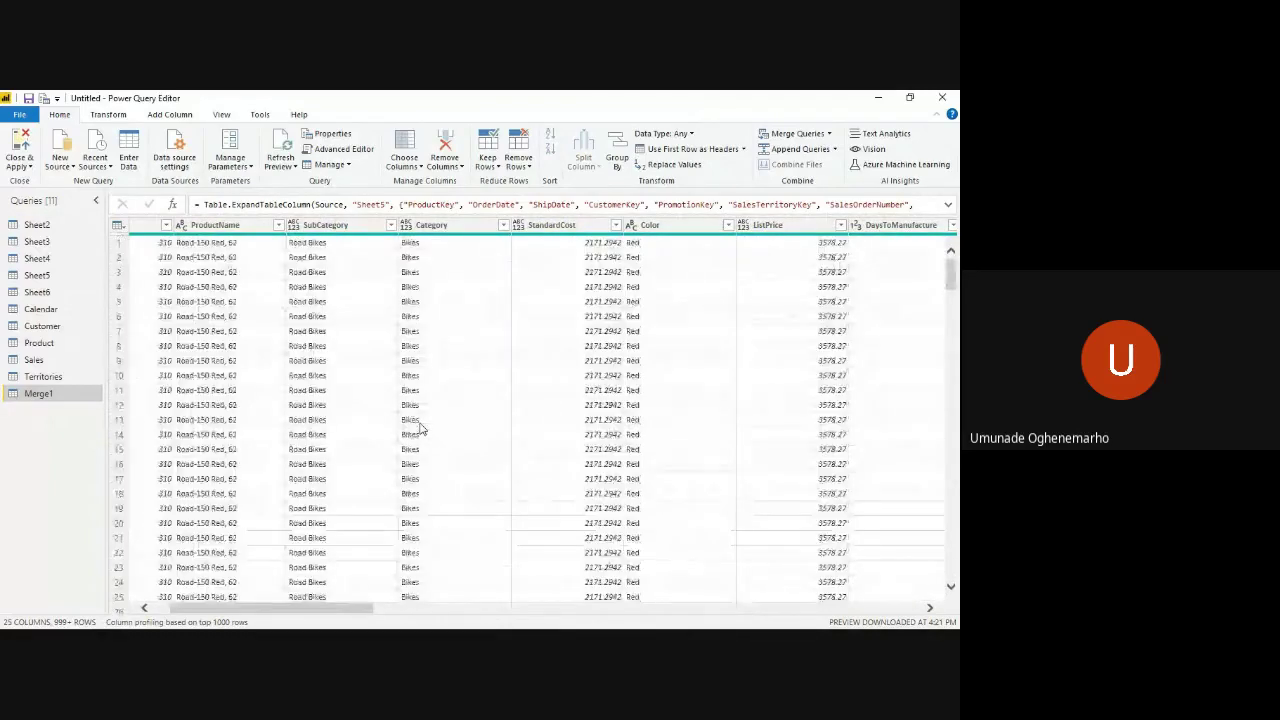
scroll(420, 428, "down", 15)
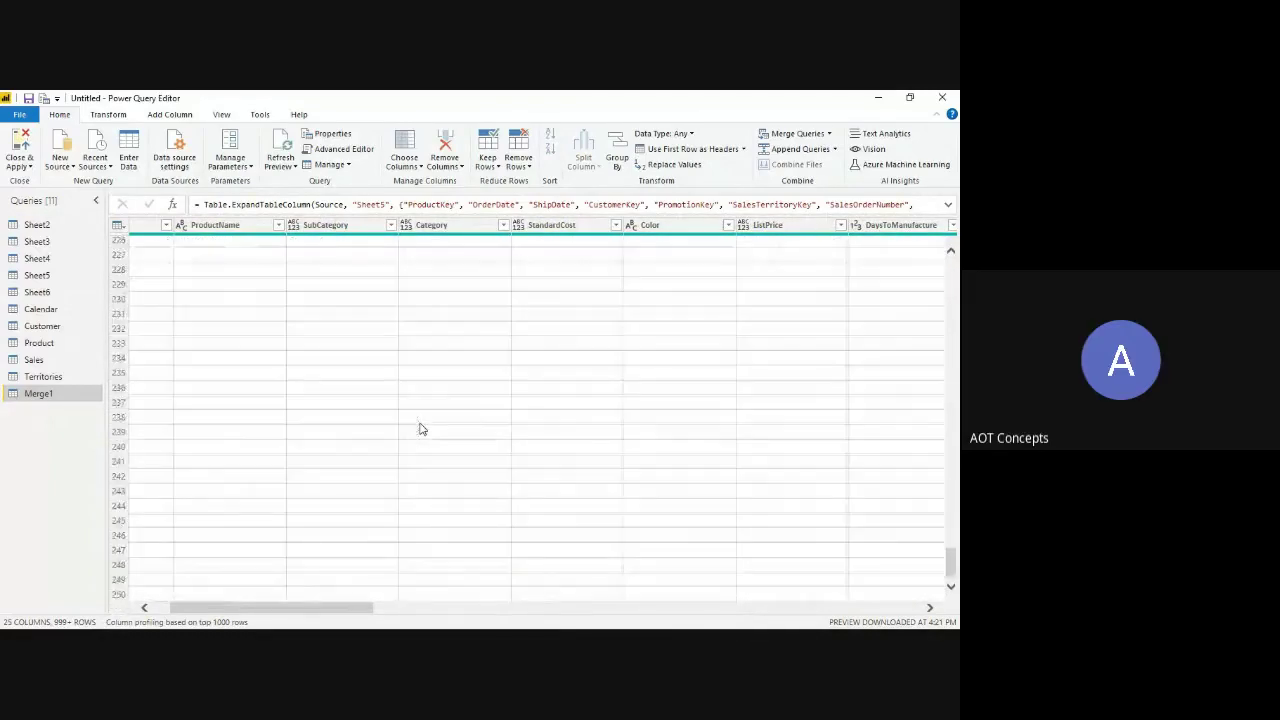
scroll(420, 428, "down", 15)
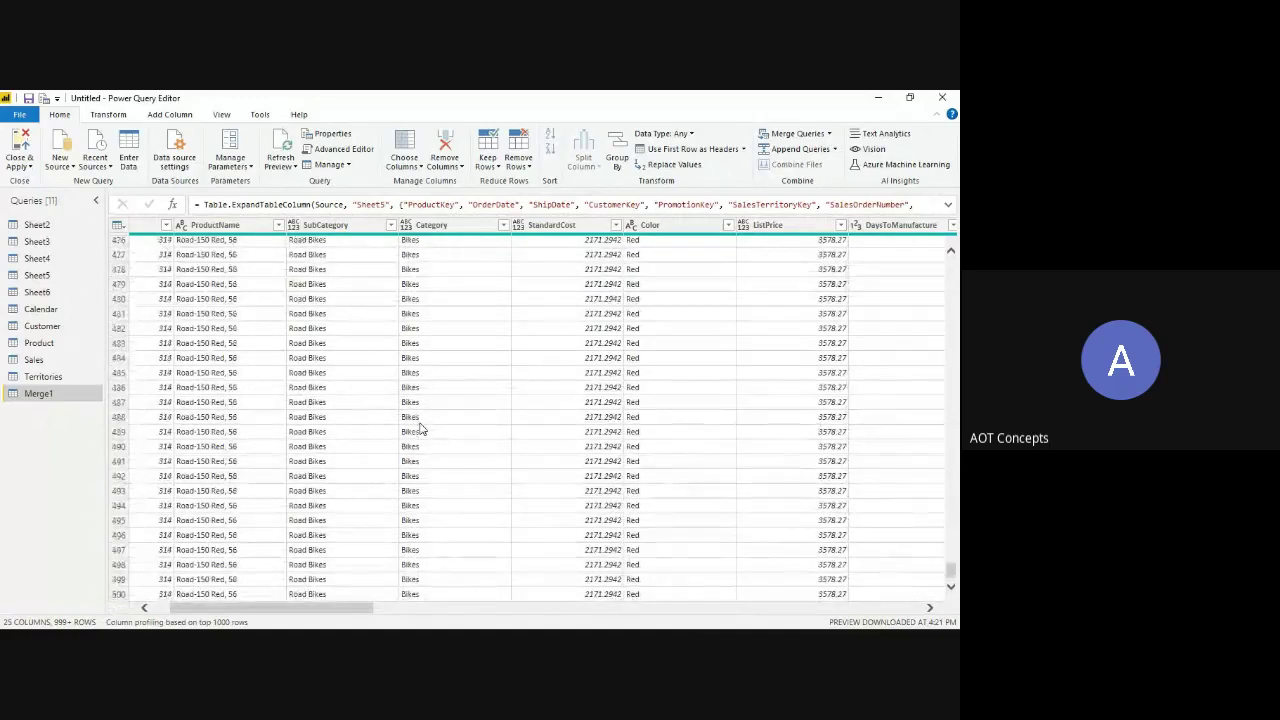
scroll(420, 428, "right", 10)
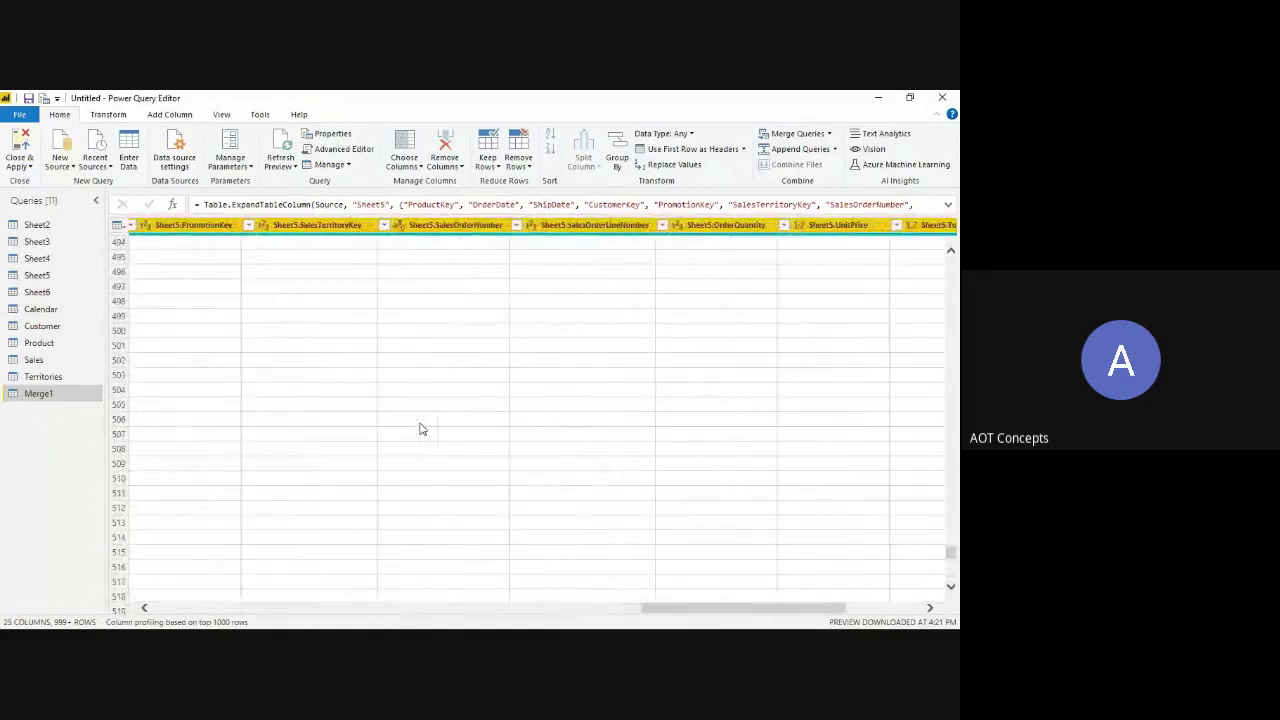
scroll(420, 428, "right", 3)
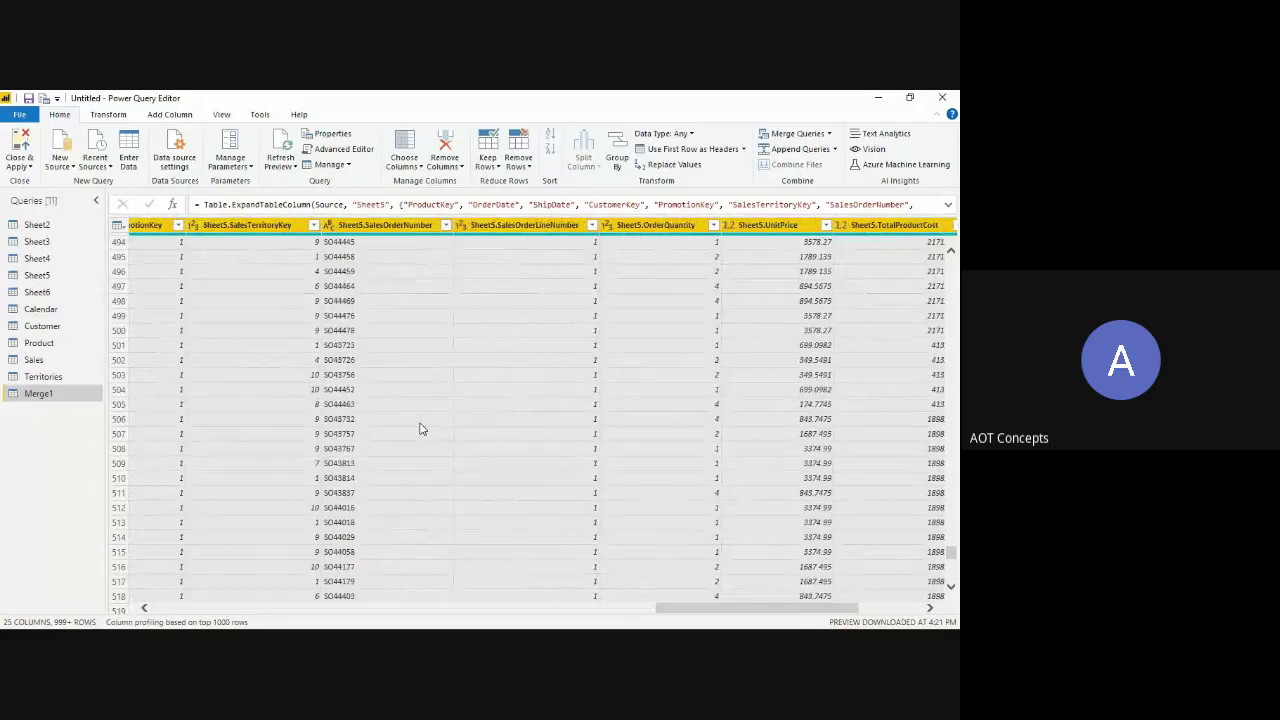
scroll(420, 428, "right", 5)
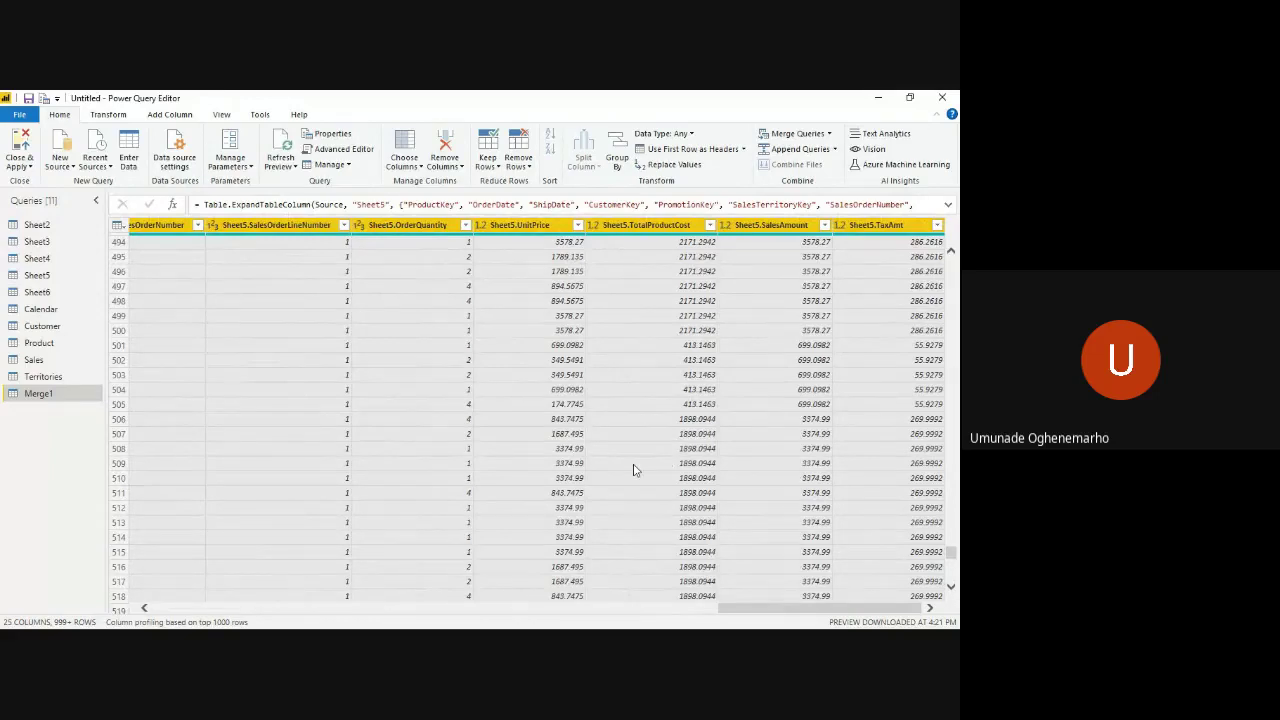
scroll(633, 470, "left", 6)
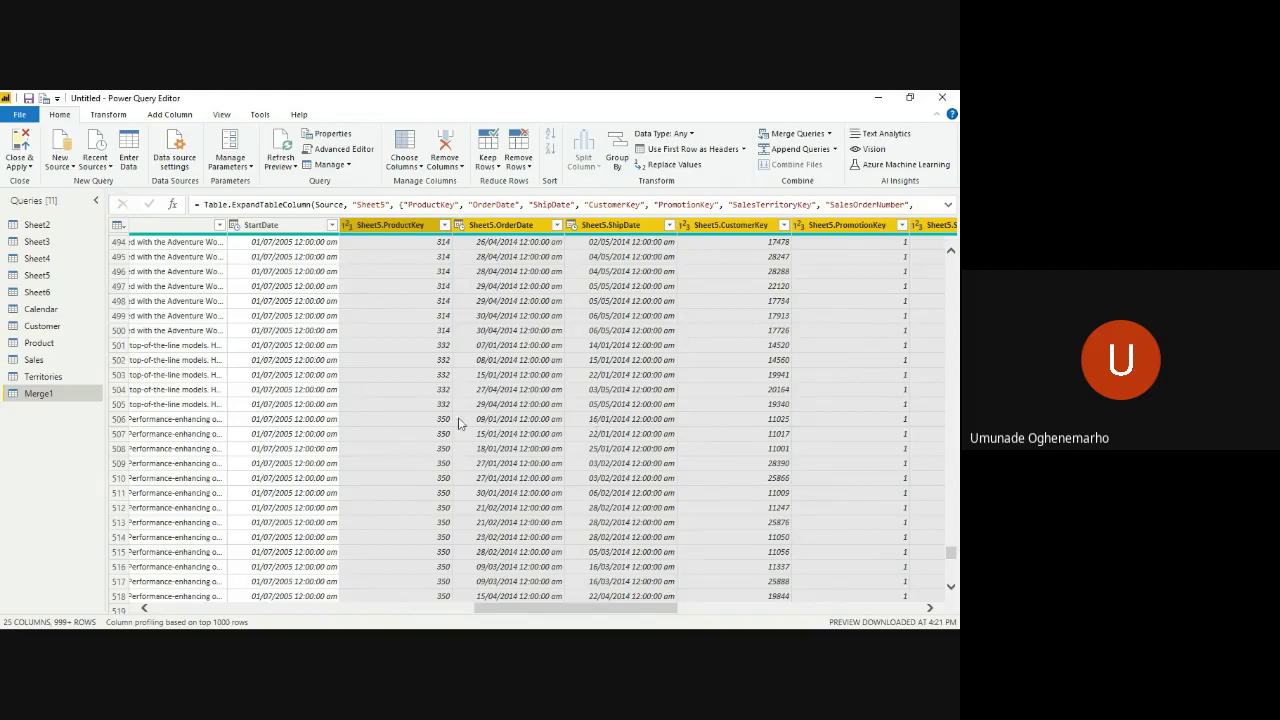
scroll(459, 423, "down", 2)
scroll(459, 423, "up", 15)
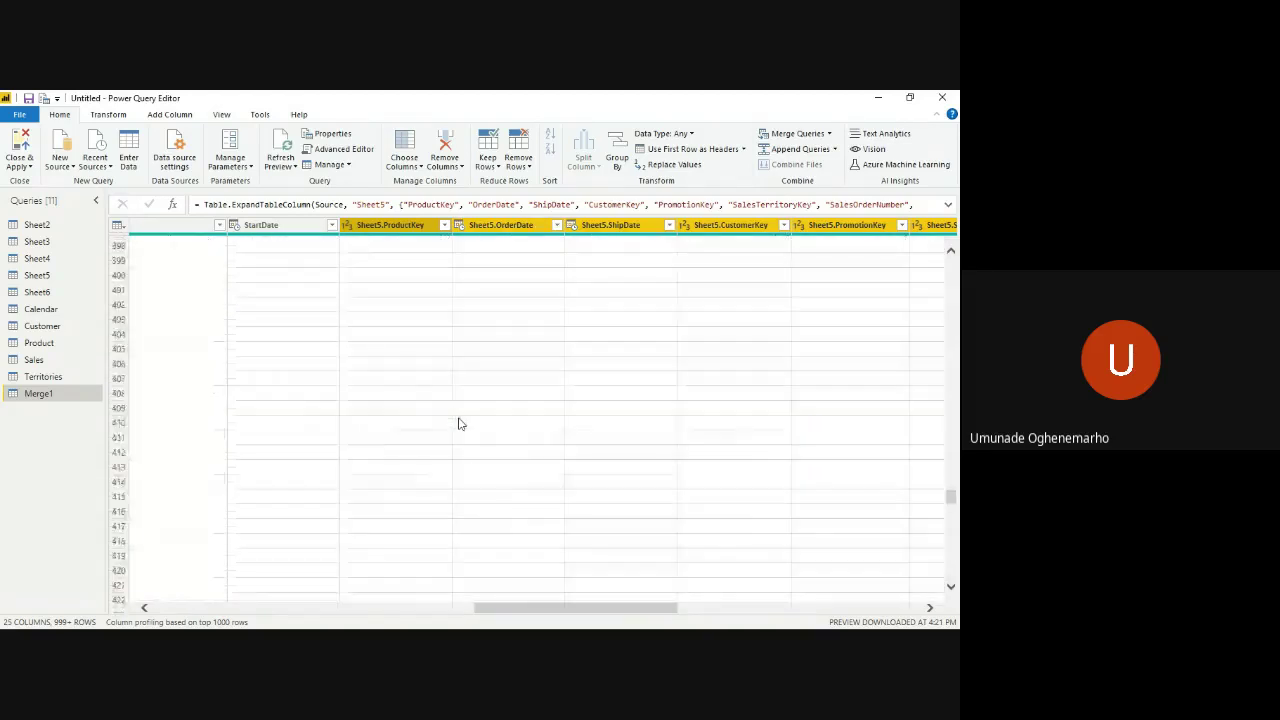
scroll(293, 357, "down", 10)
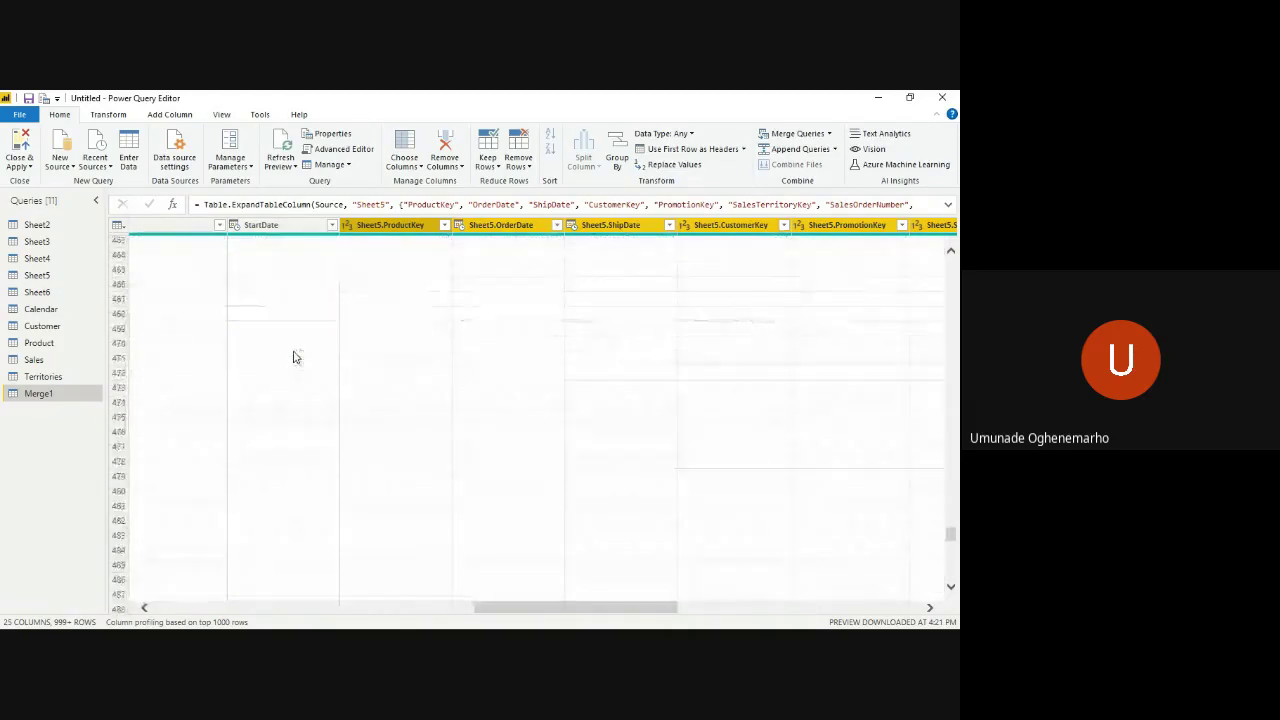
- Reverse the row order of the inner-joined Merge1 query
left_click(106, 120)
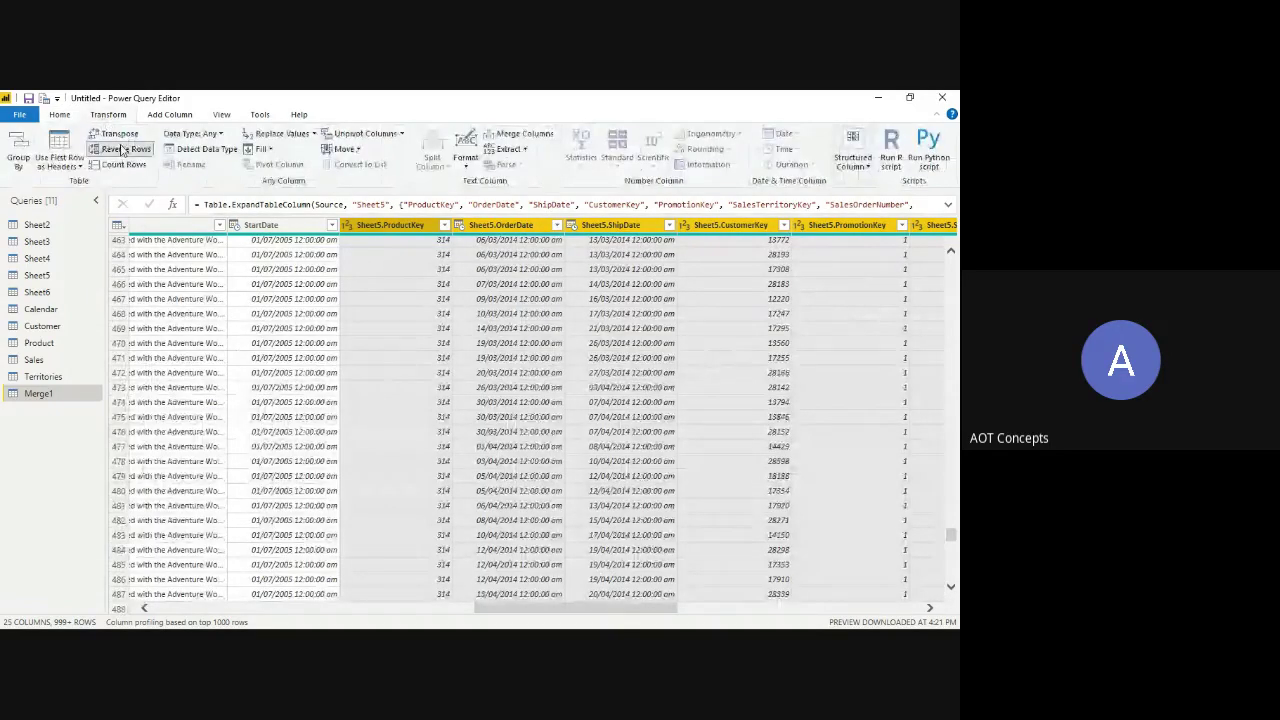
left_click(121, 149)
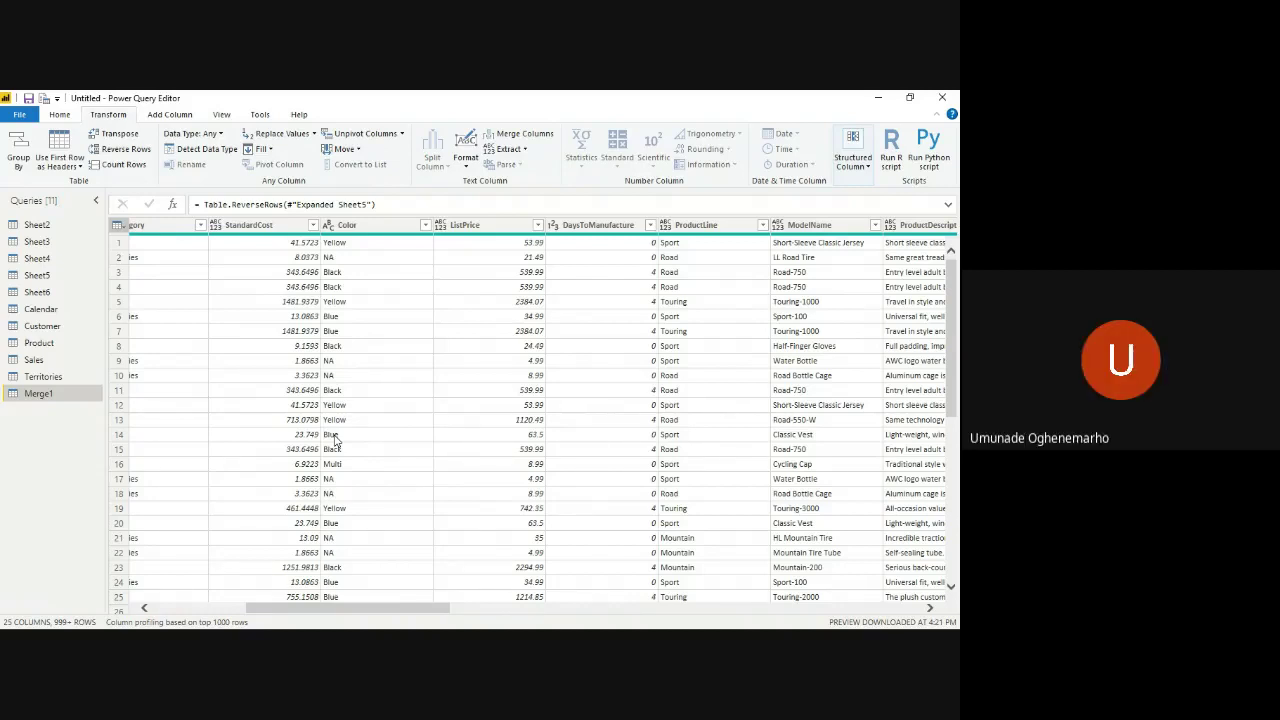
- Delete the inner-joined Merge1 query and confirm its removal
right_click(87, 400)
left_click(137, 412)
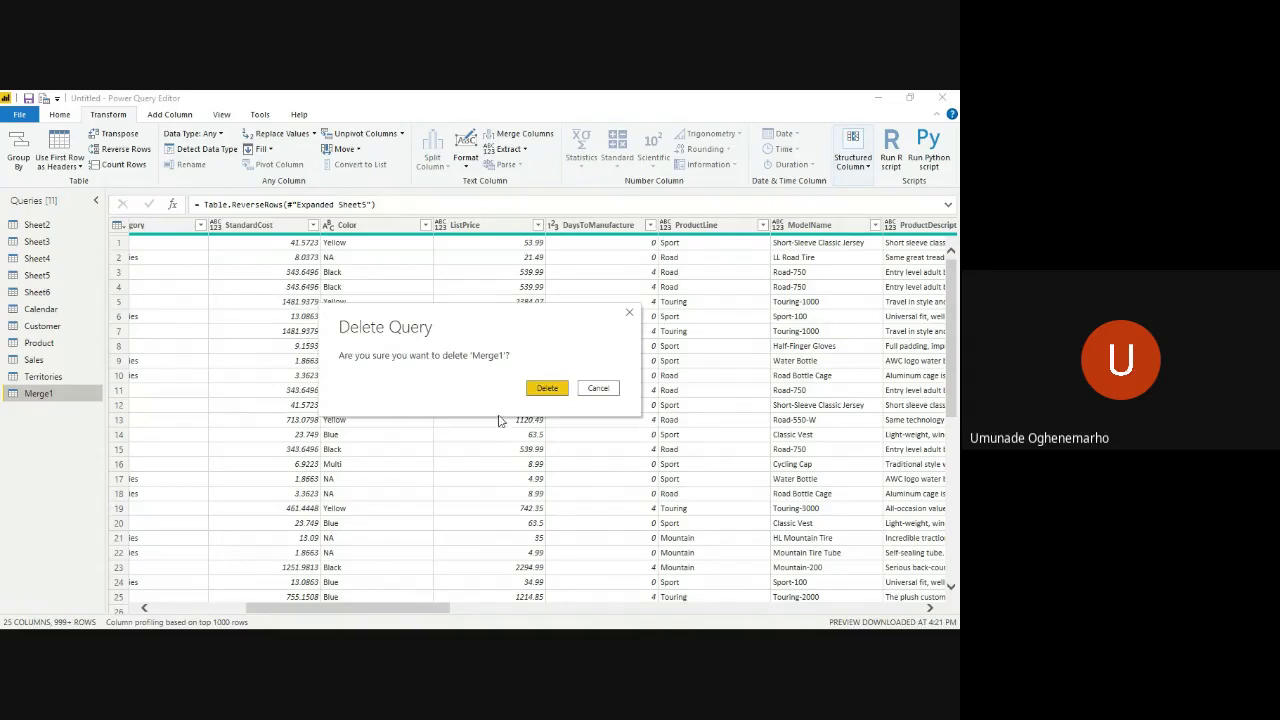
left_click(562, 391)
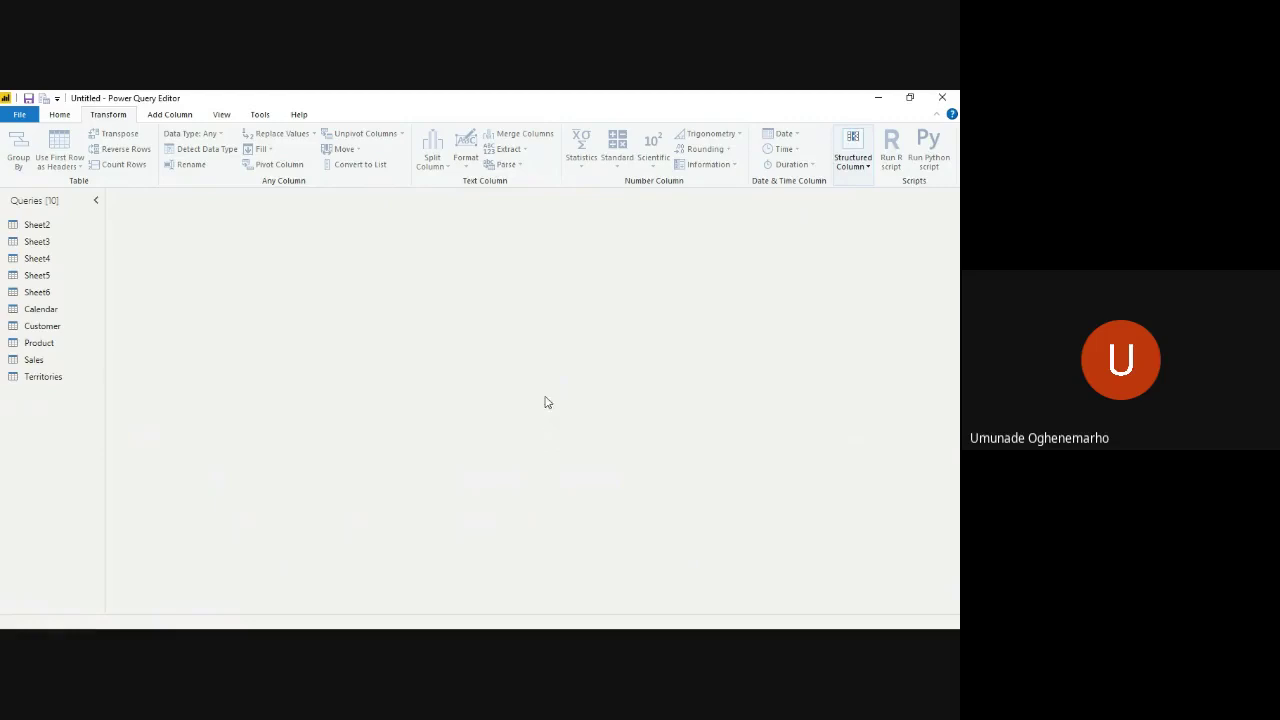
- Start another merge as a new query, using Sheet4 as the first table and Sheet5 as the second
left_click(54, 262)
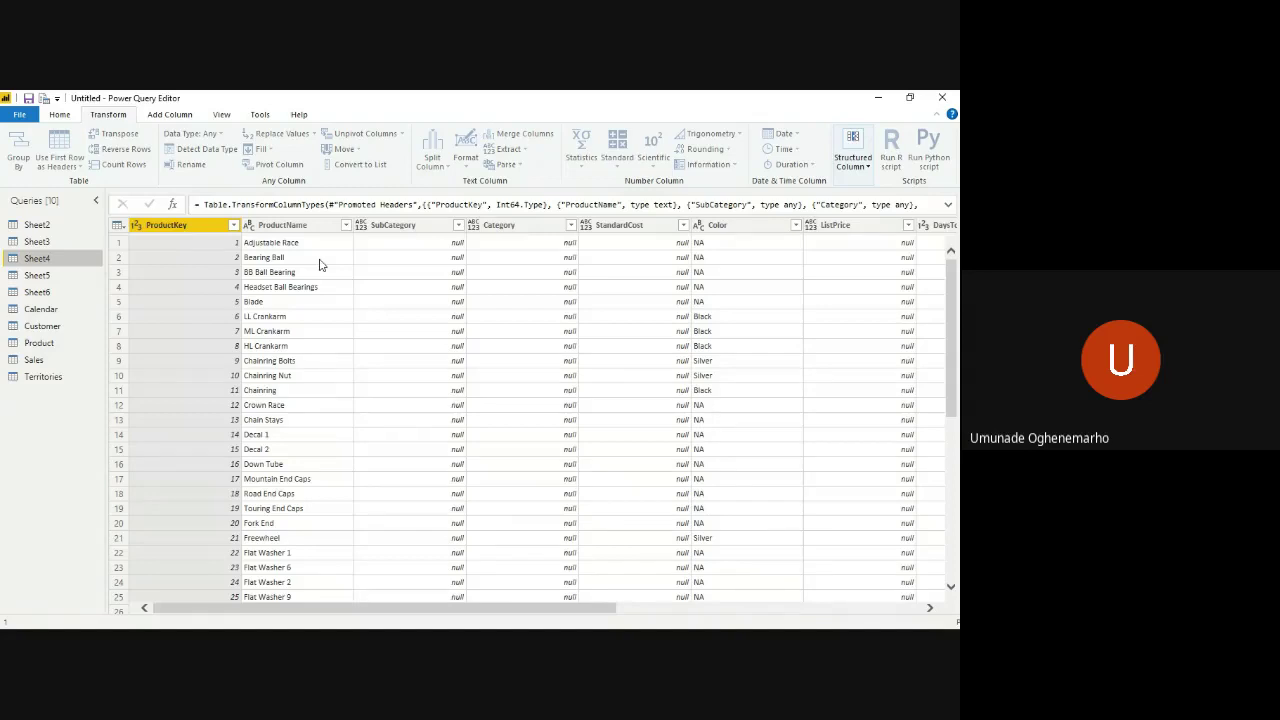
left_click(72, 116)
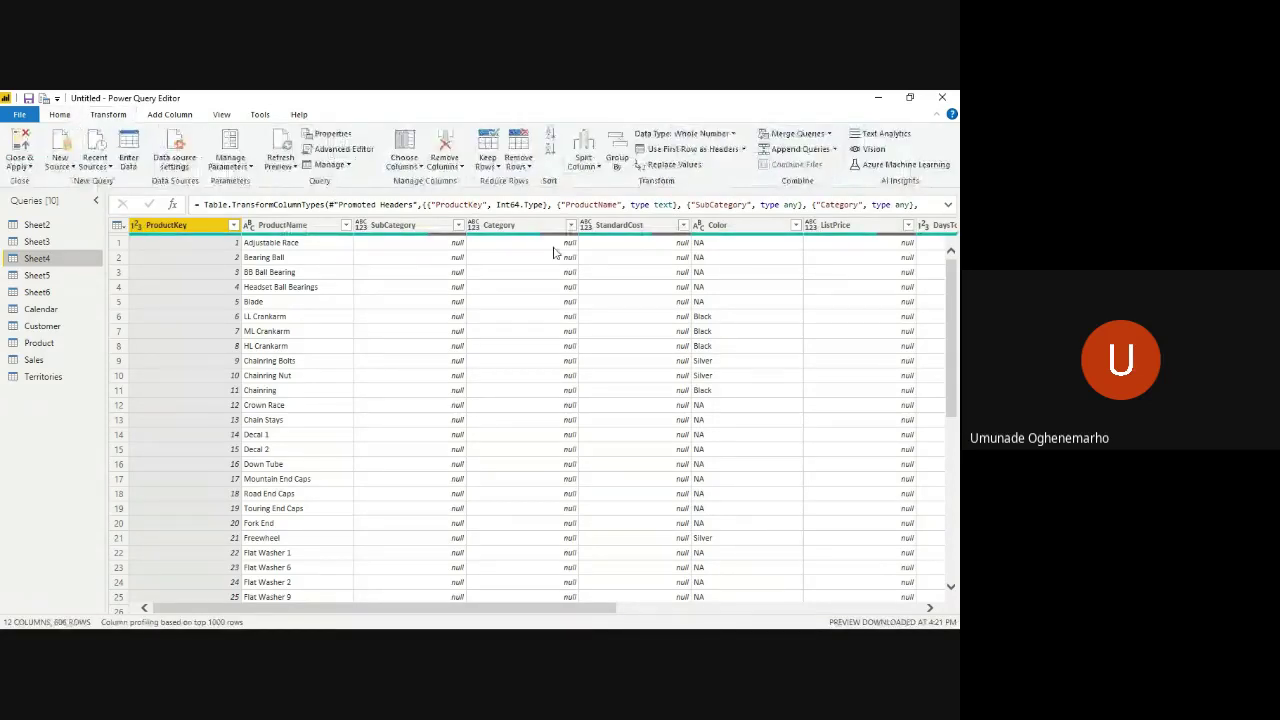
left_click(829, 135)
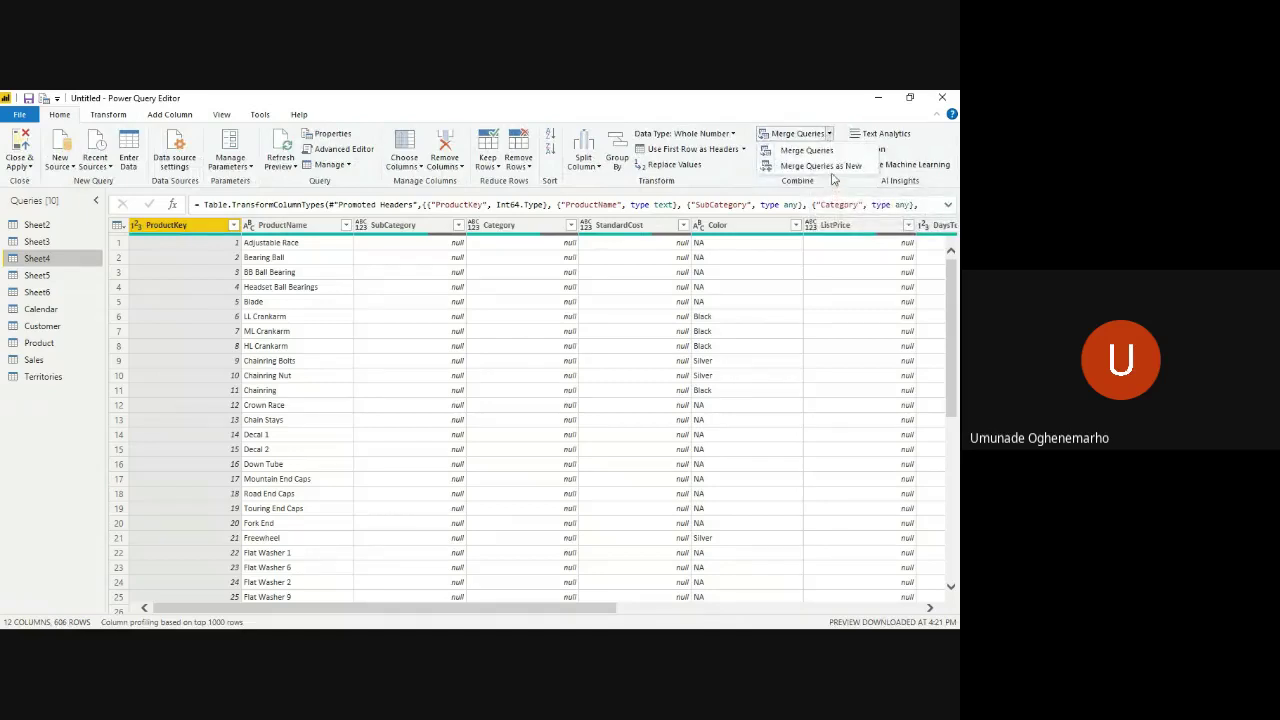
left_click(832, 168)
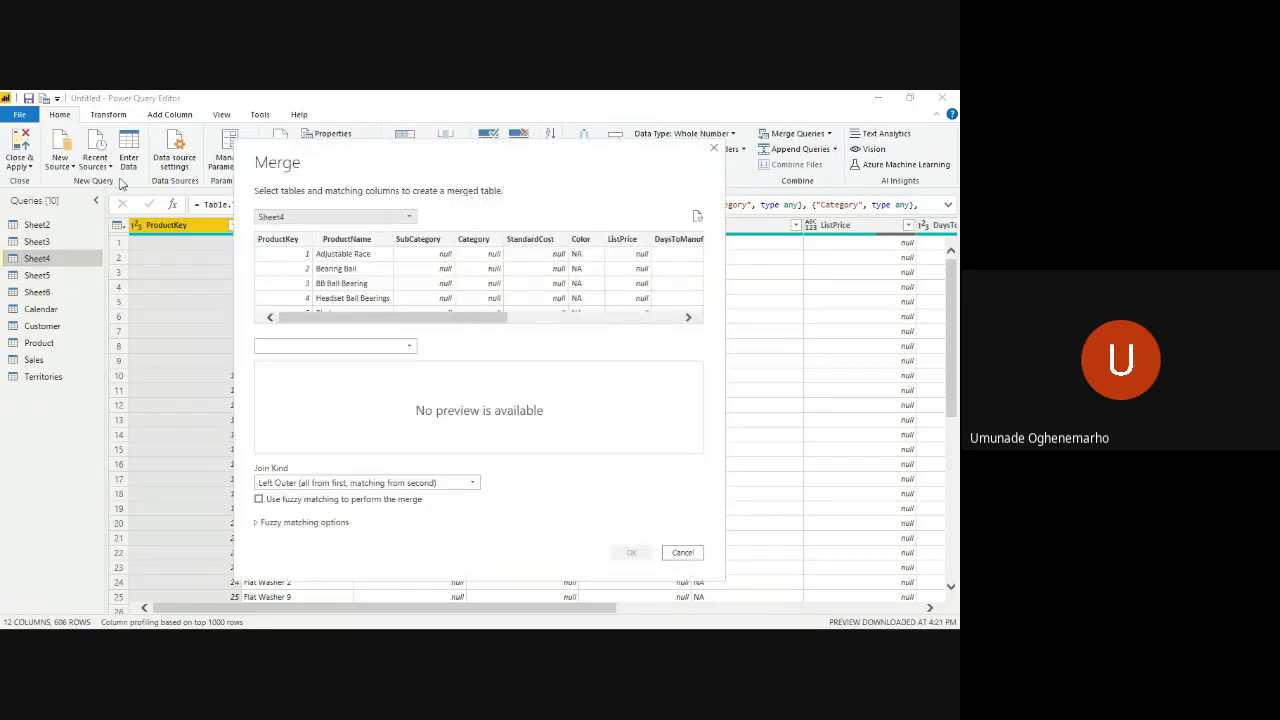
left_click(331, 346)
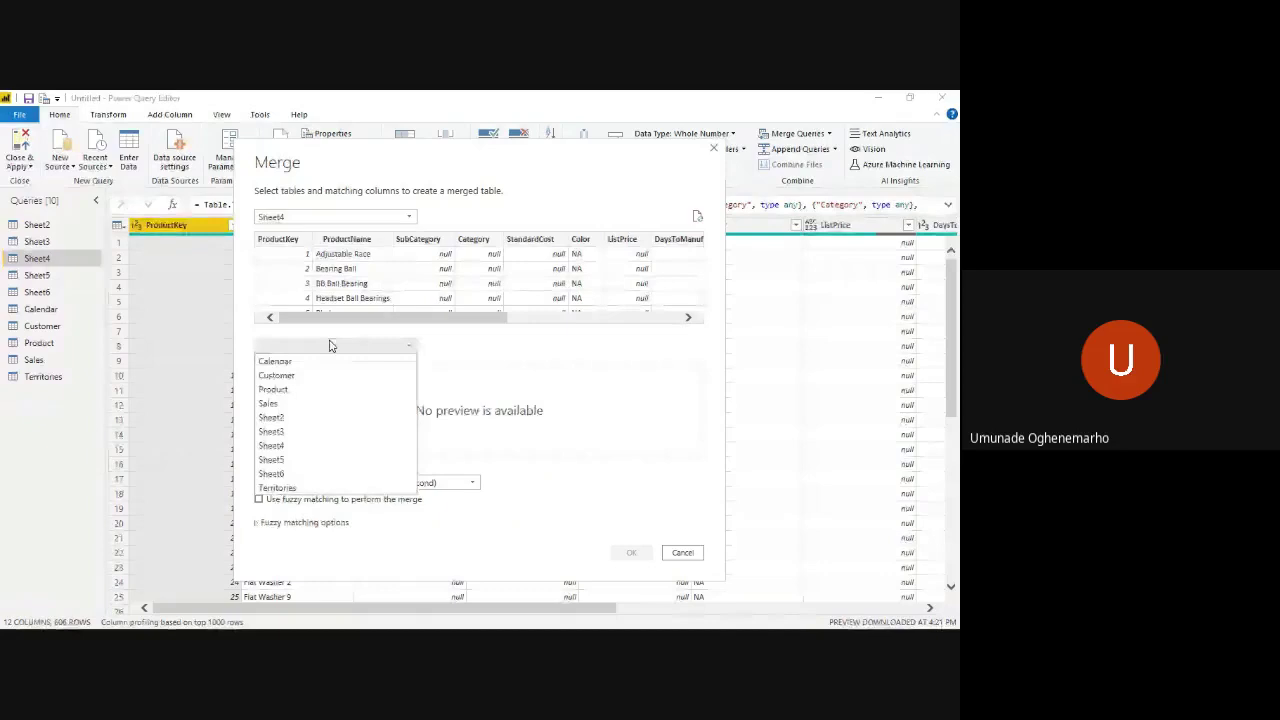
left_click(288, 459)
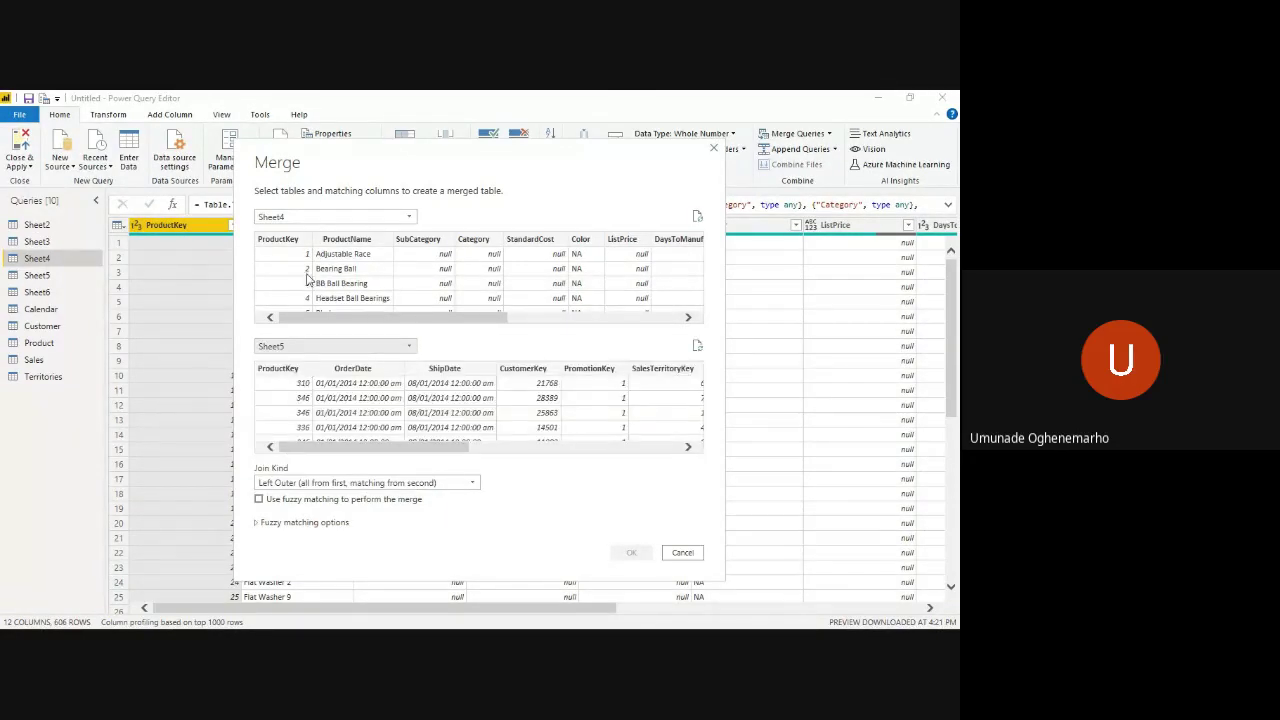
- Match both tables on ProductKey and create the merge with the Left Anti (rows only in first) join kind
left_click(292, 242)
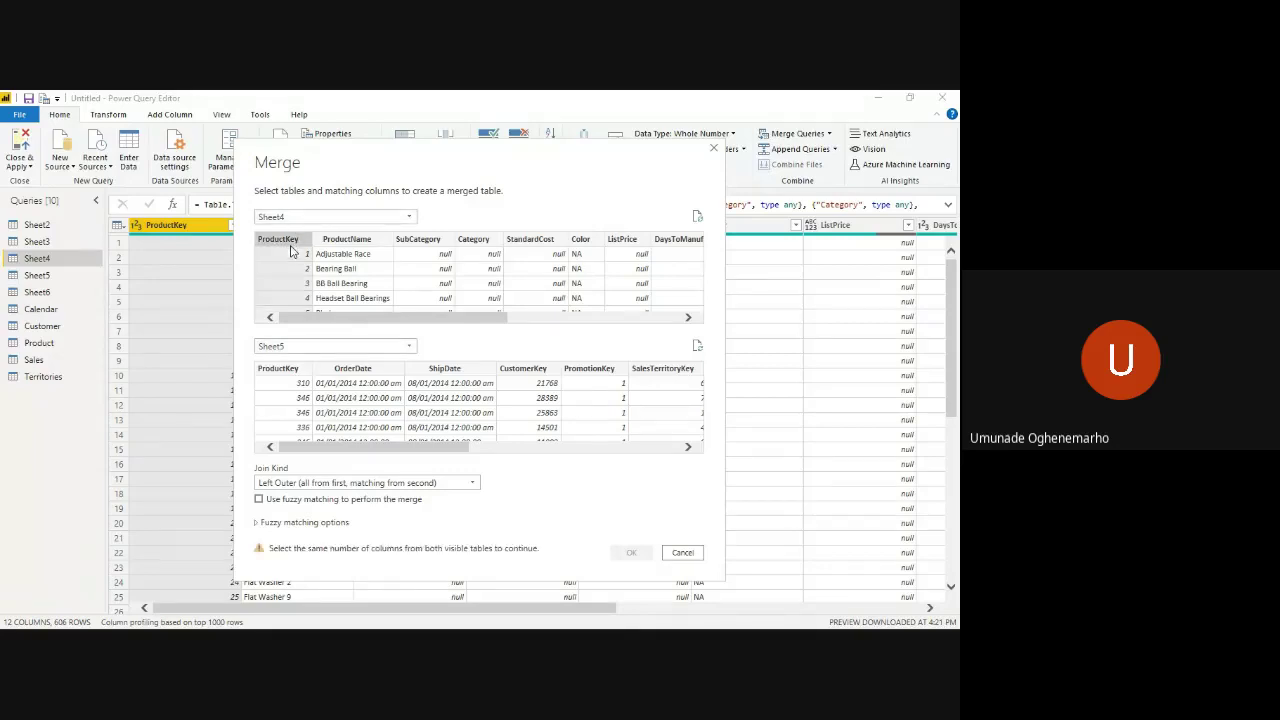
left_click(291, 373)
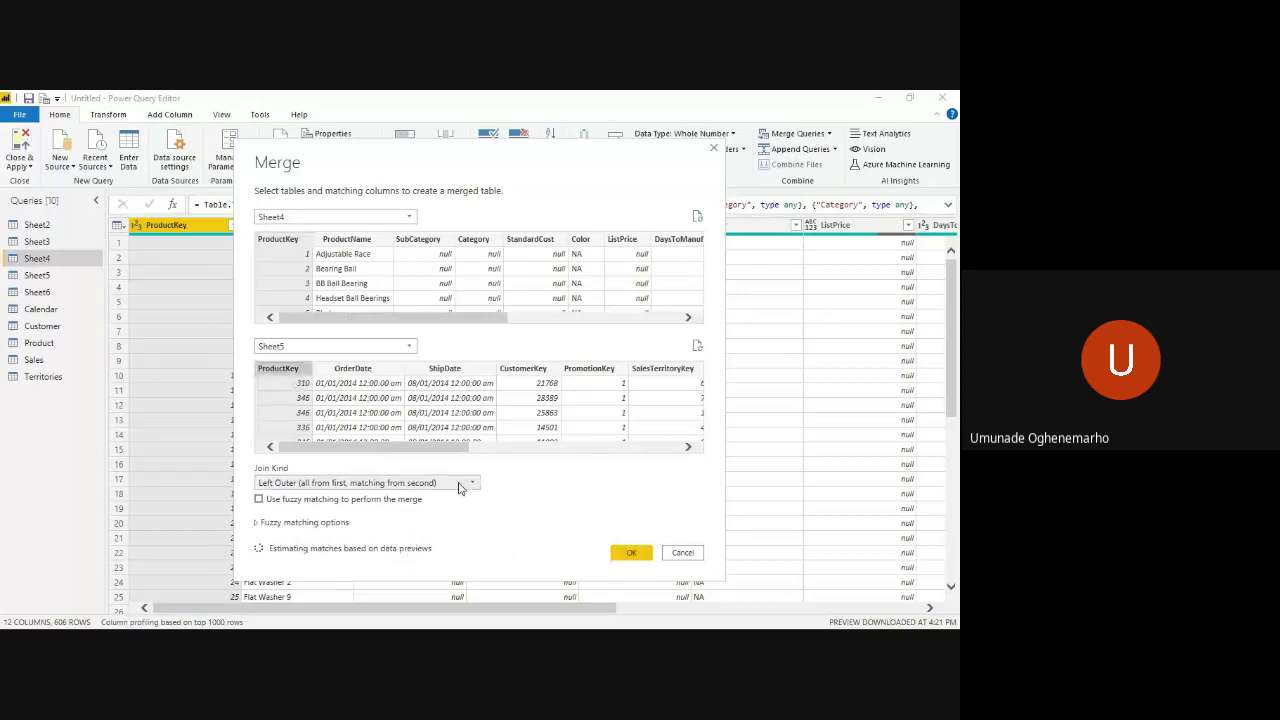
left_click(459, 485)
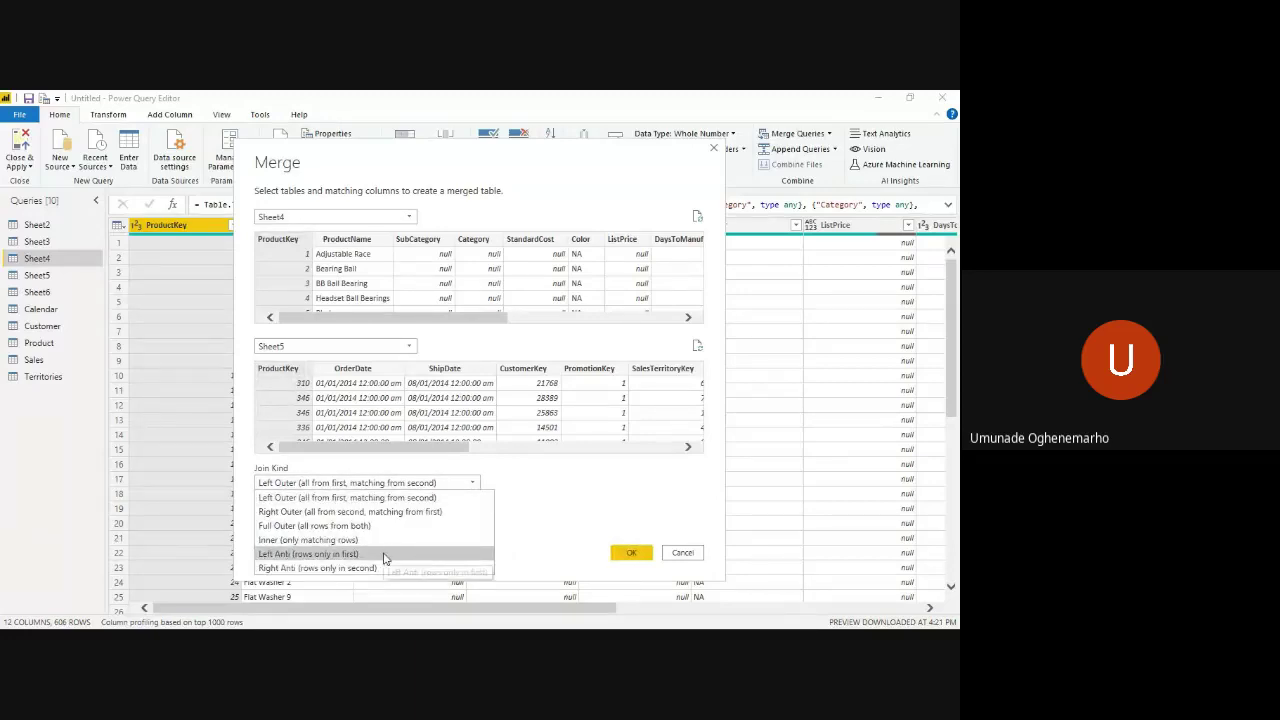
left_click(385, 556)
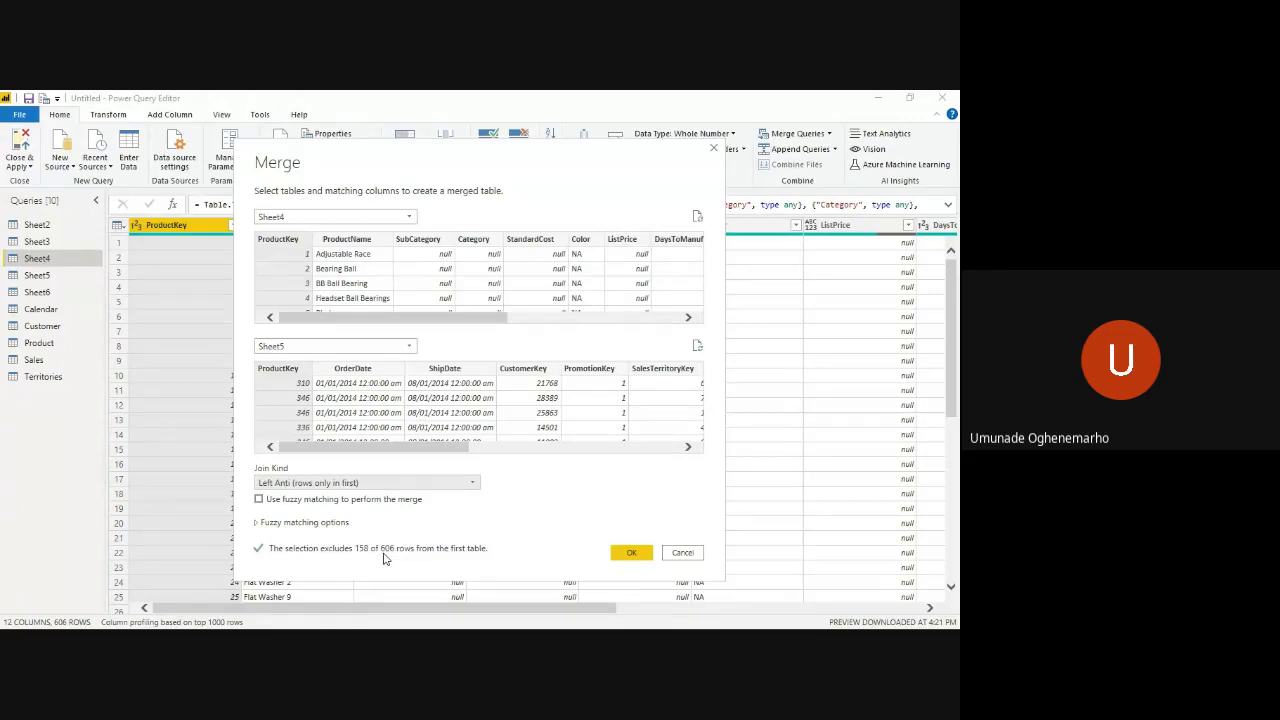
left_click(631, 554)
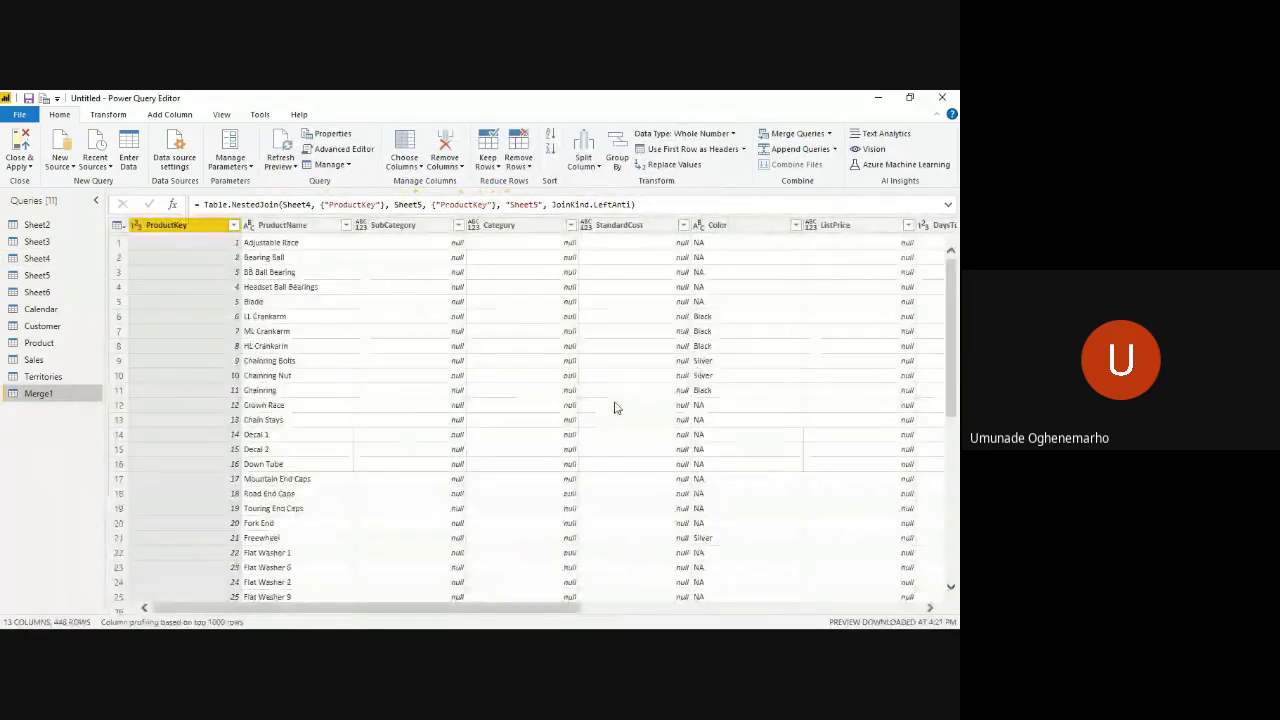
- Expand the Sheet5 column of the left anti-joined Merge1 with all its columns, using the original column name as prefix
scroll(612, 408, "right", 5)
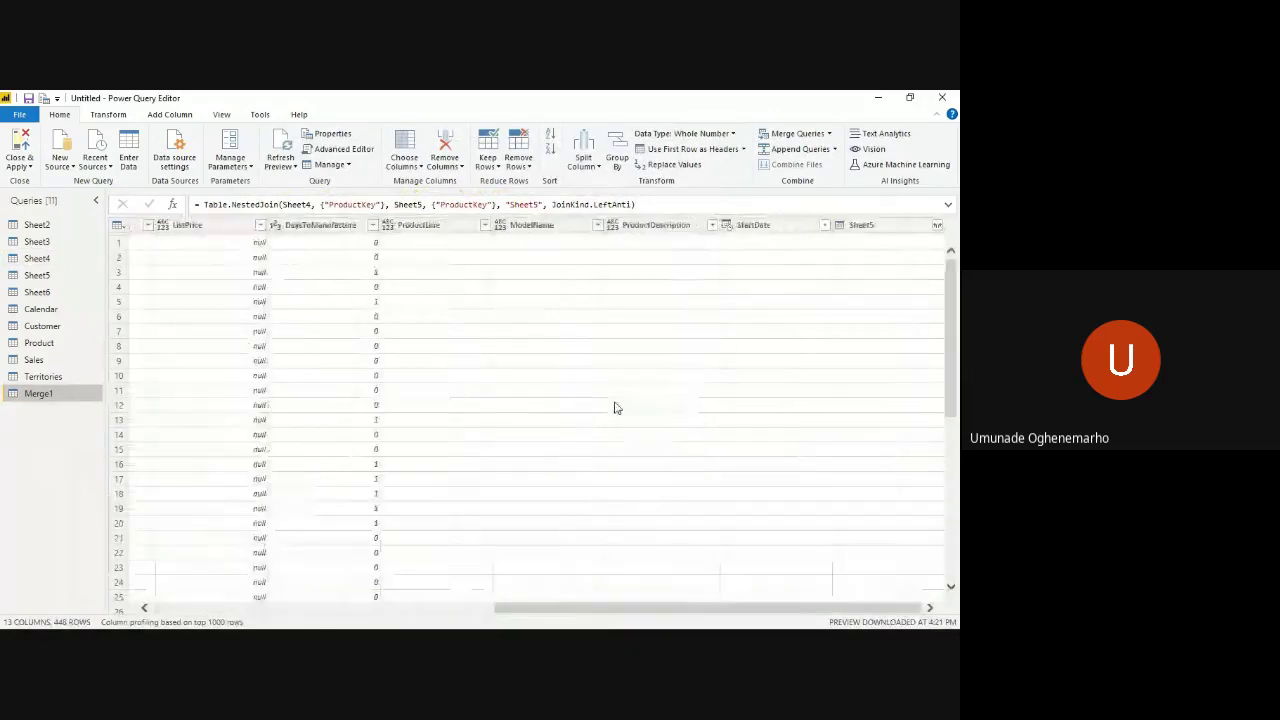
left_click(938, 226)
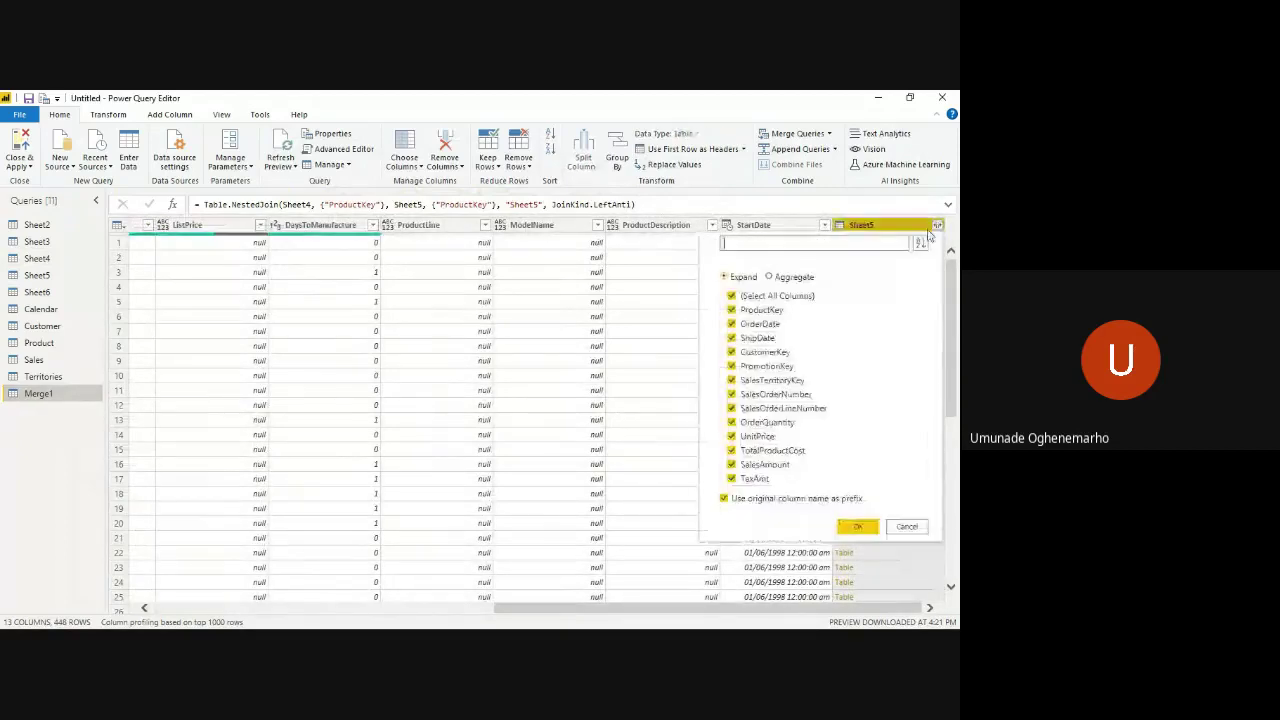
left_click(866, 530)
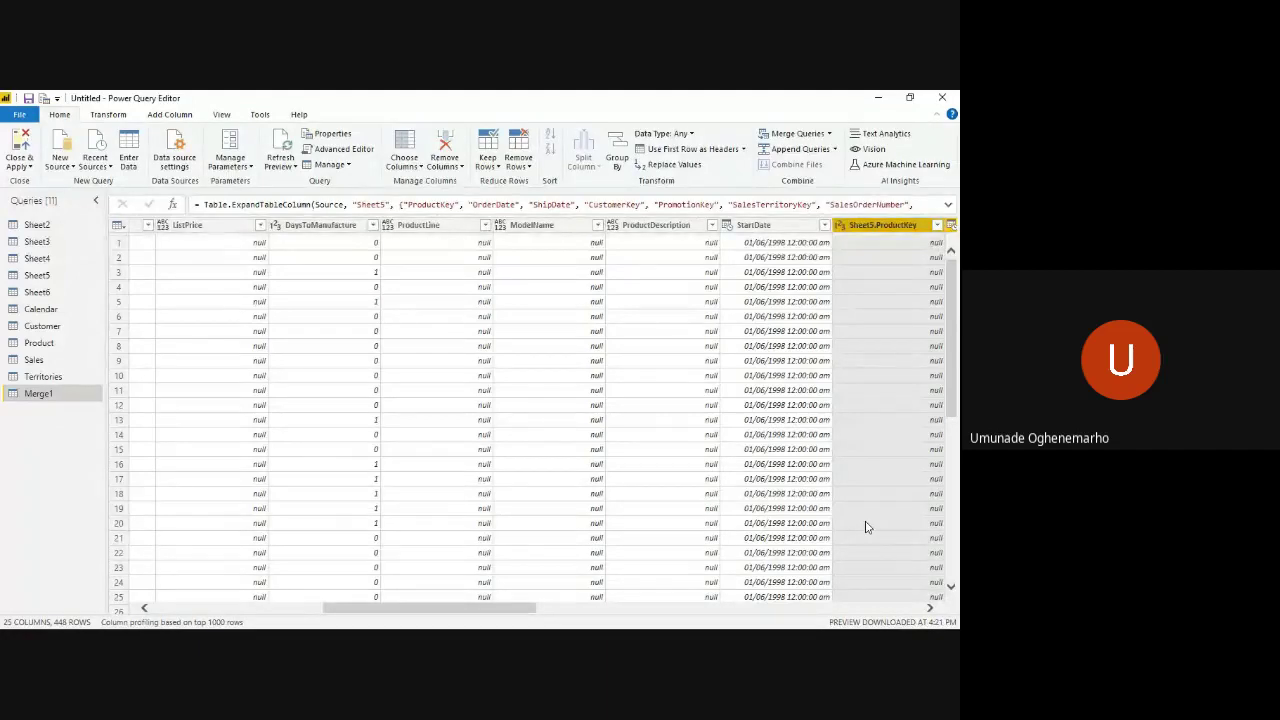
scroll(867, 527, "right", 10)
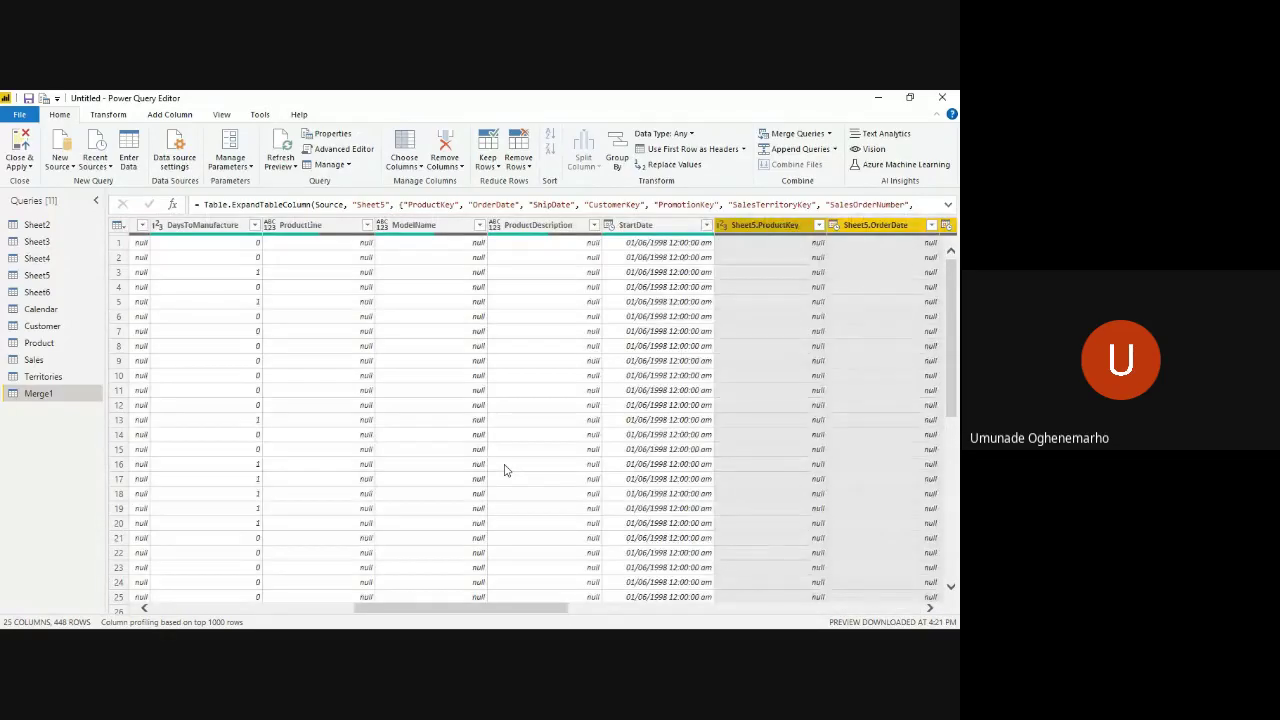
- Examine the rows and the expanded Sheet5 columns of the left anti-joined Merge1 query
left_click(505, 470)
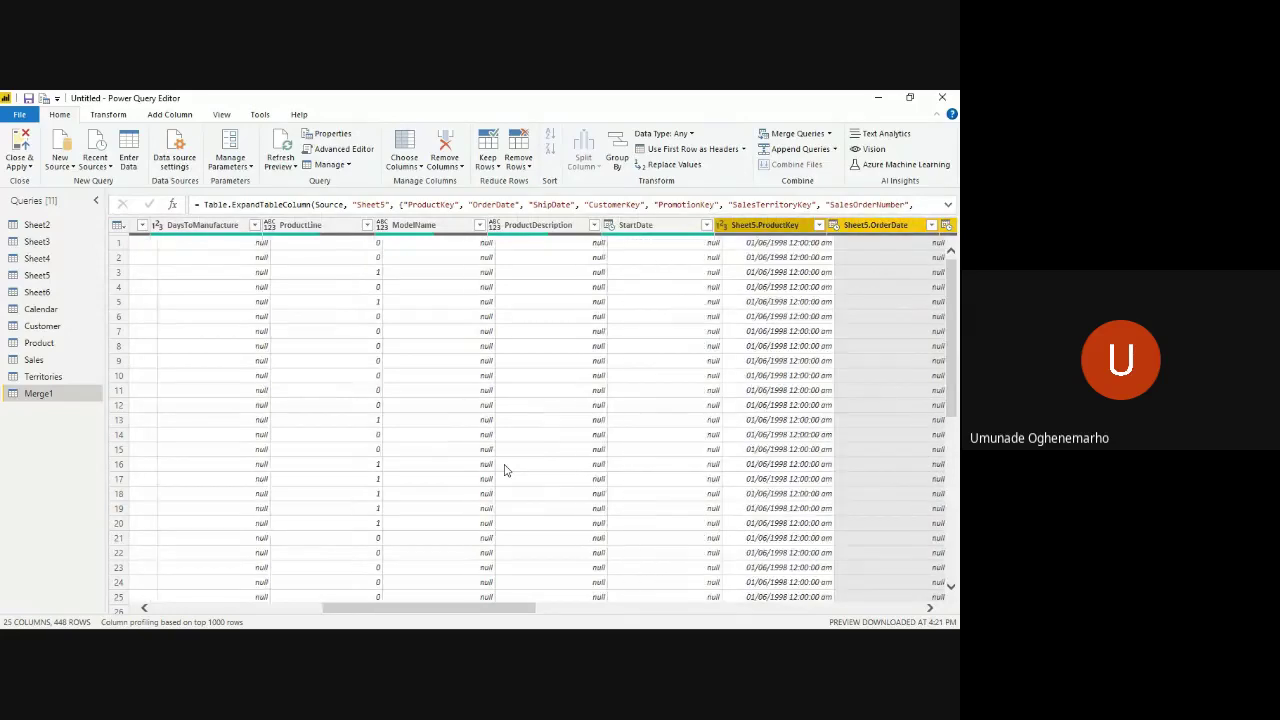
scroll(505, 470, "down", 20)
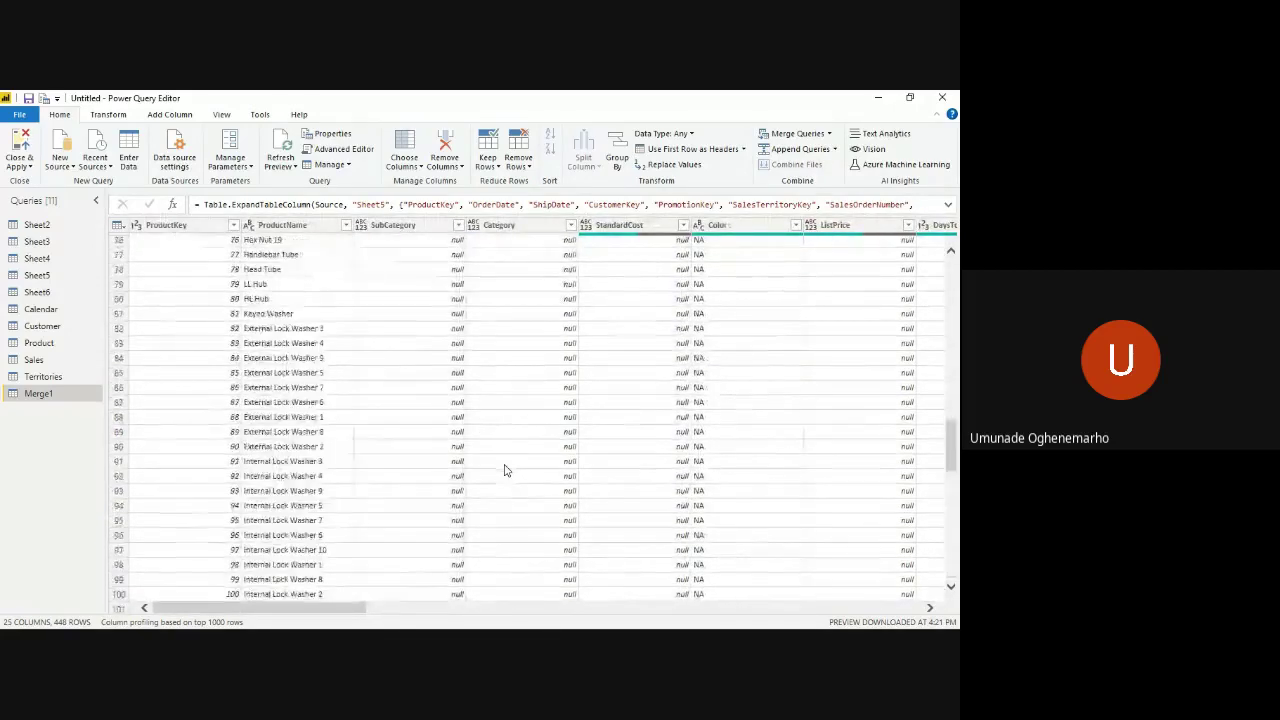
scroll(505, 470, "down", 20)
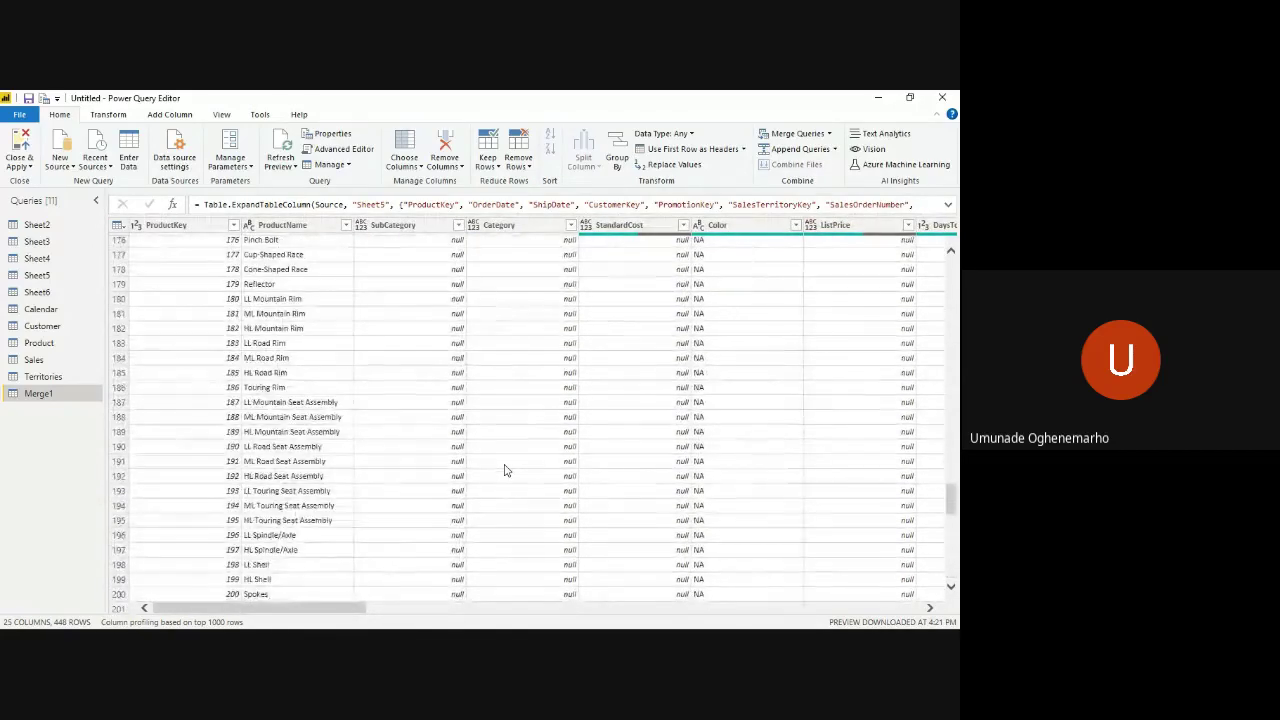
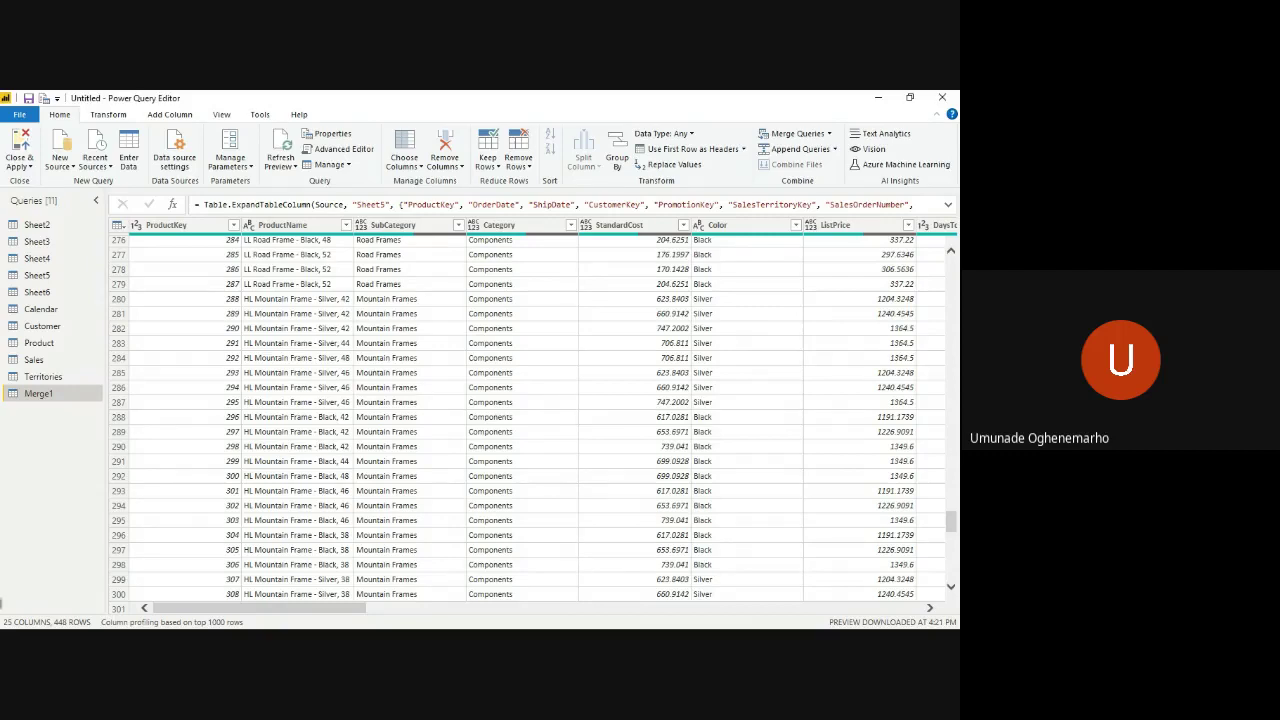
left_click_drag(260, 608, 430, 608)
- Review the Sheet4 product rows through to the last ProductKey for comparison with Merge1
left_click(71, 259)
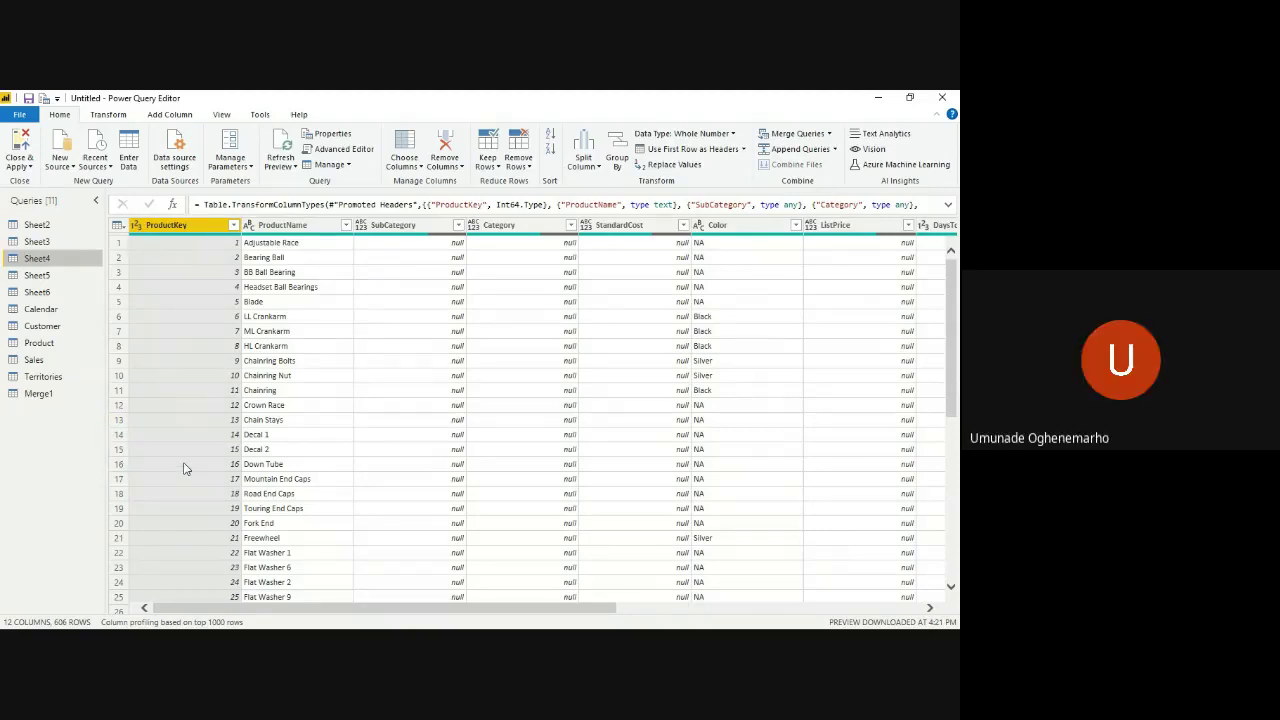
scroll(183, 468, "down", 20)
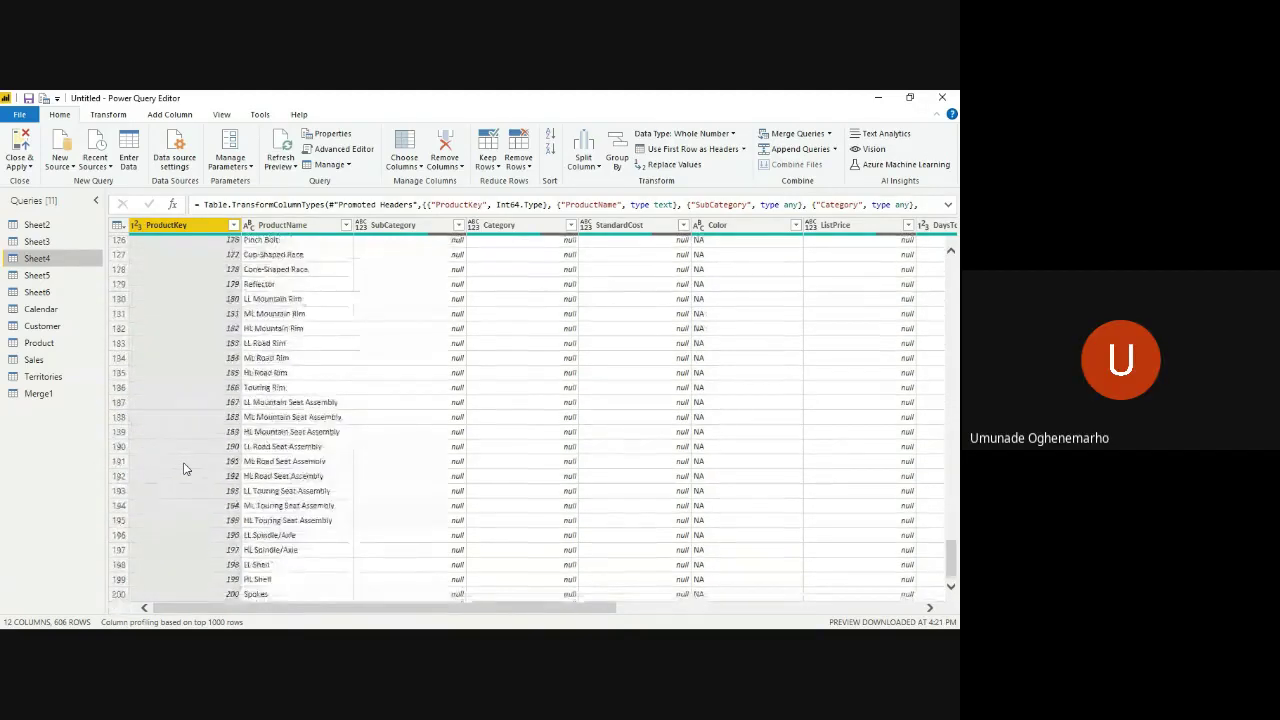
scroll(183, 468, "down", 20)
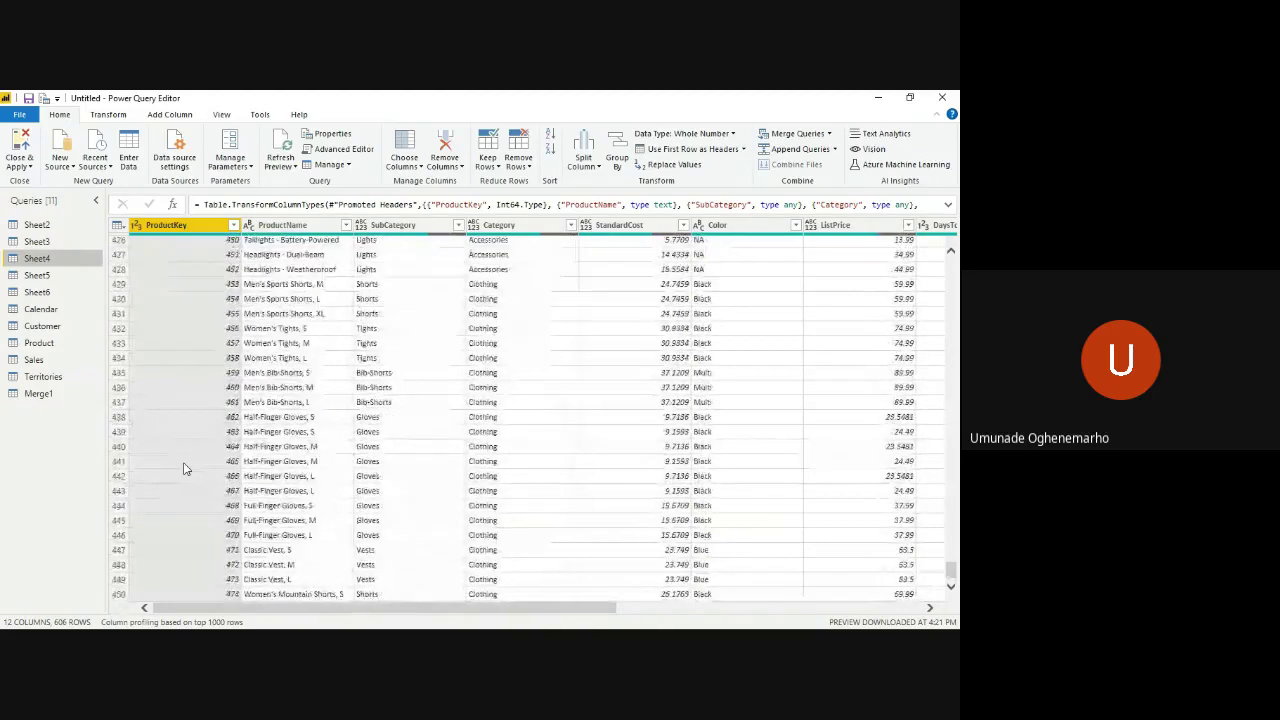
scroll(183, 468, "down", 20)
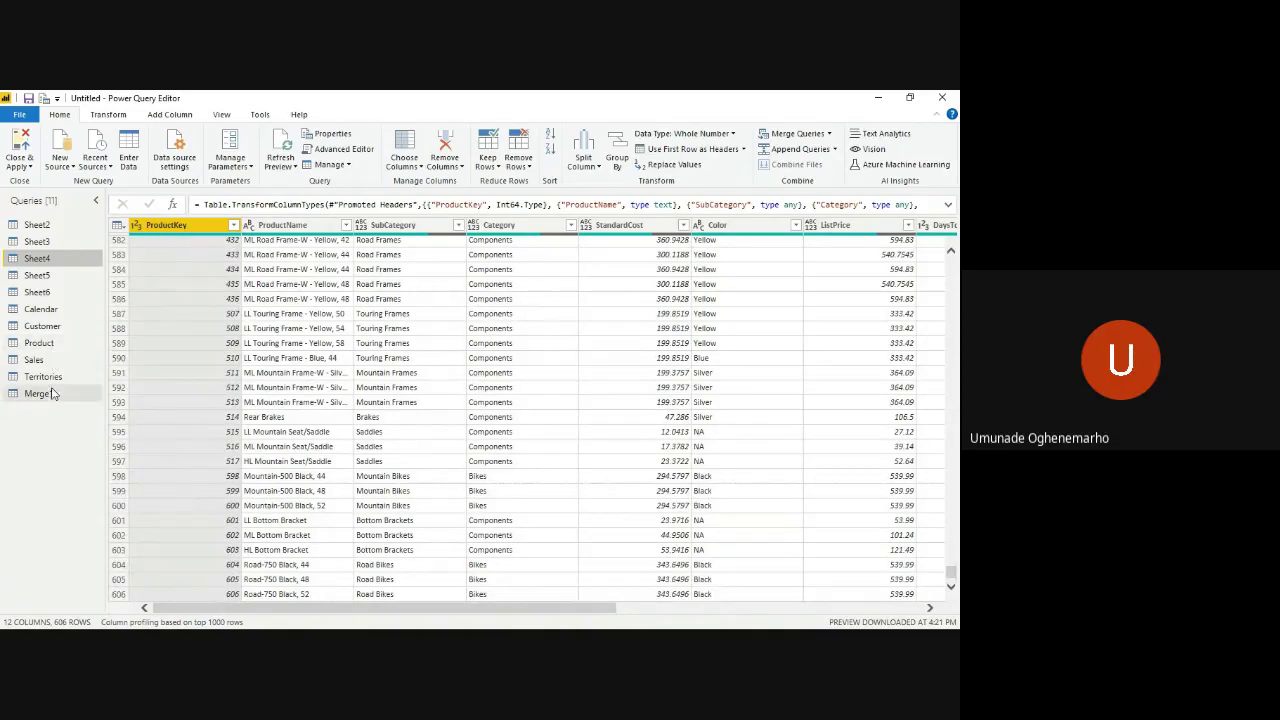
- Compare Merge1 against Sheet4 by checking which ProductKey values are skipped and what the Sheet5 columns hold down to the last row
left_click(52, 393)
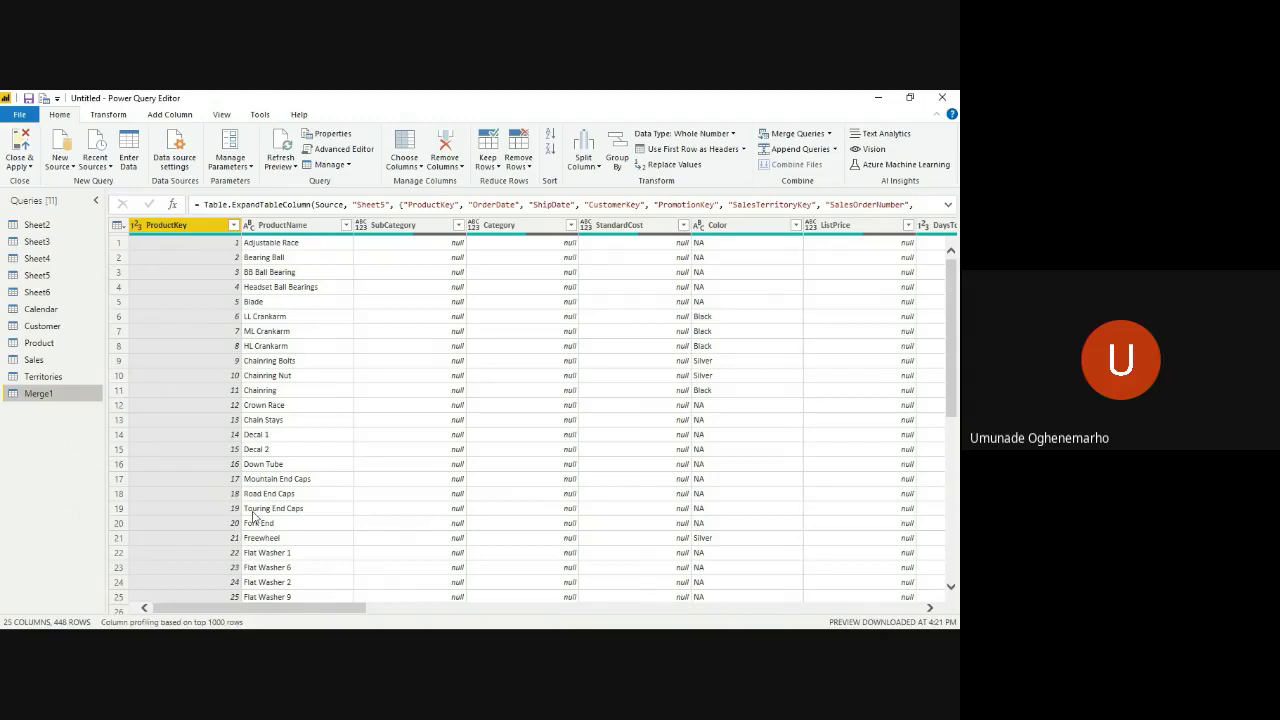
scroll(252, 503, "down", 20)
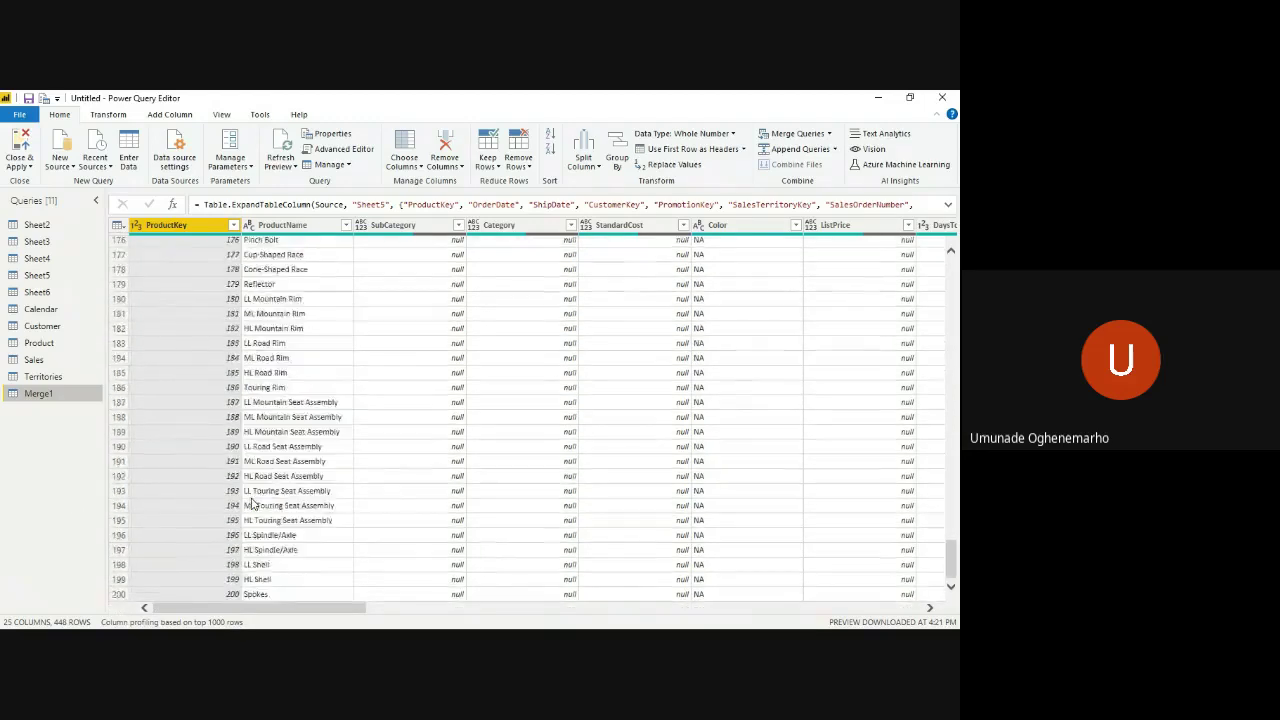
scroll(252, 503, "down", 20)
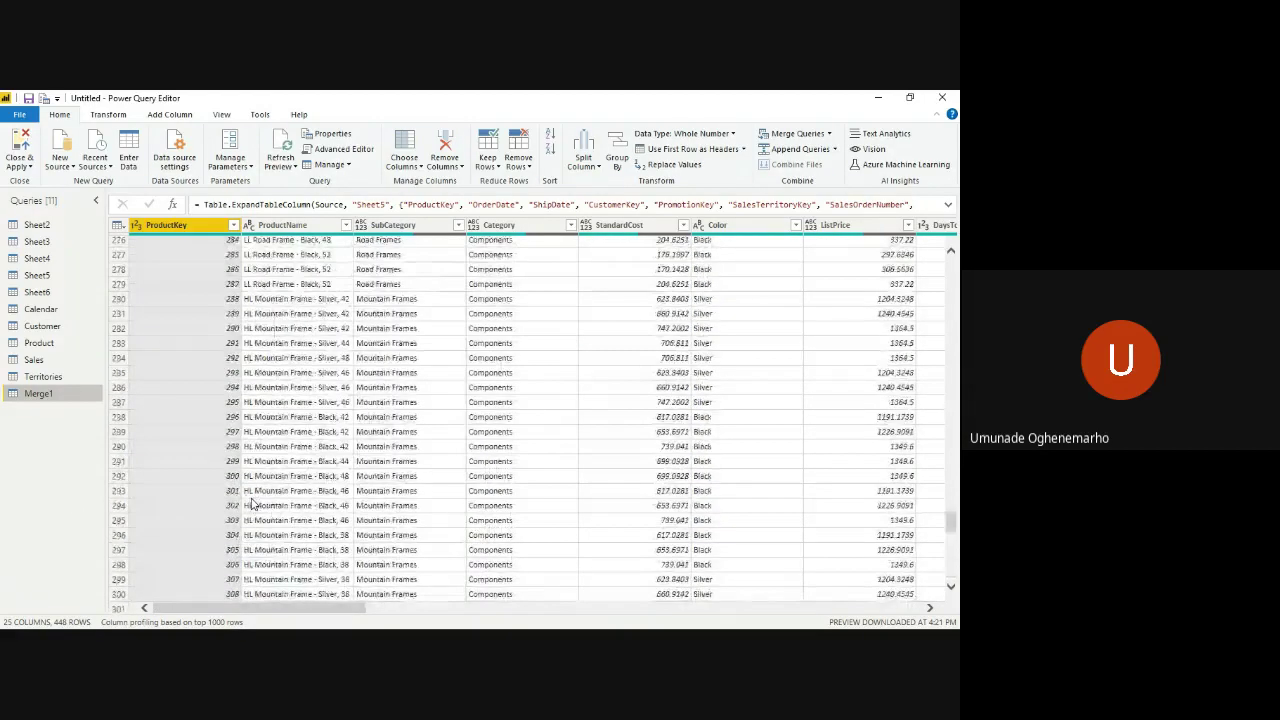
scroll(252, 503, "down", 7)
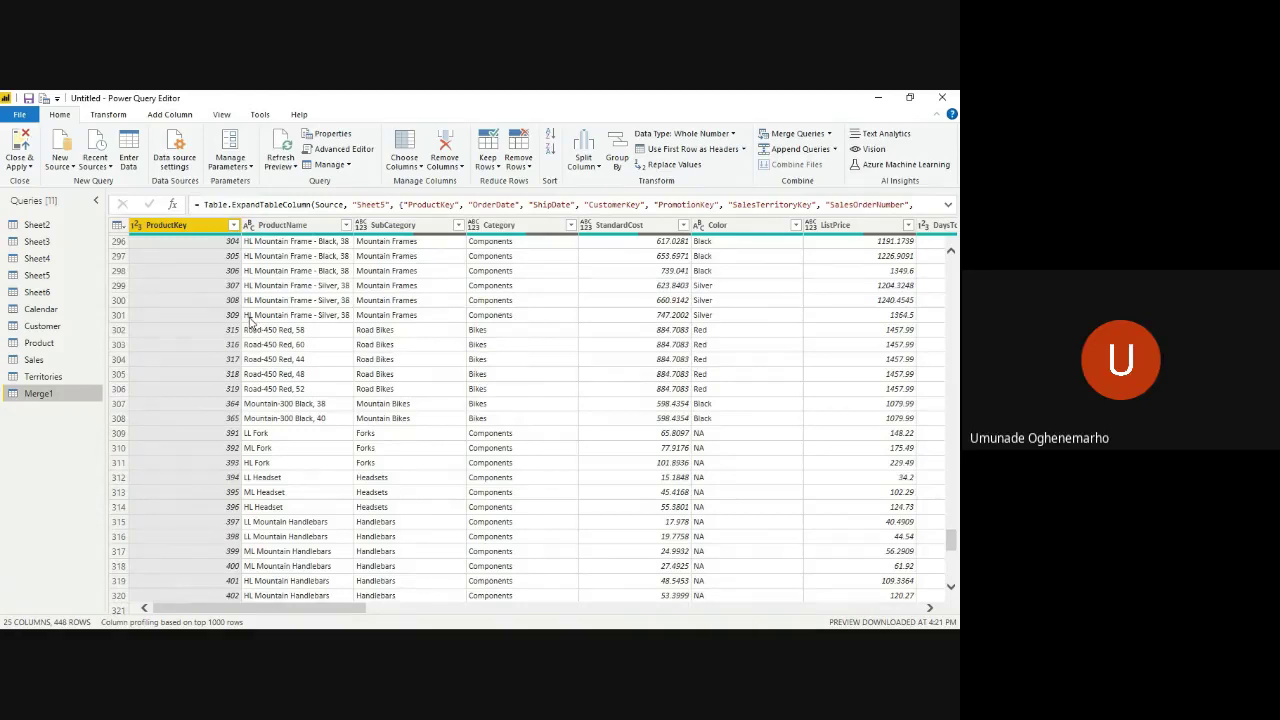
scroll(252, 322, "down", 10)
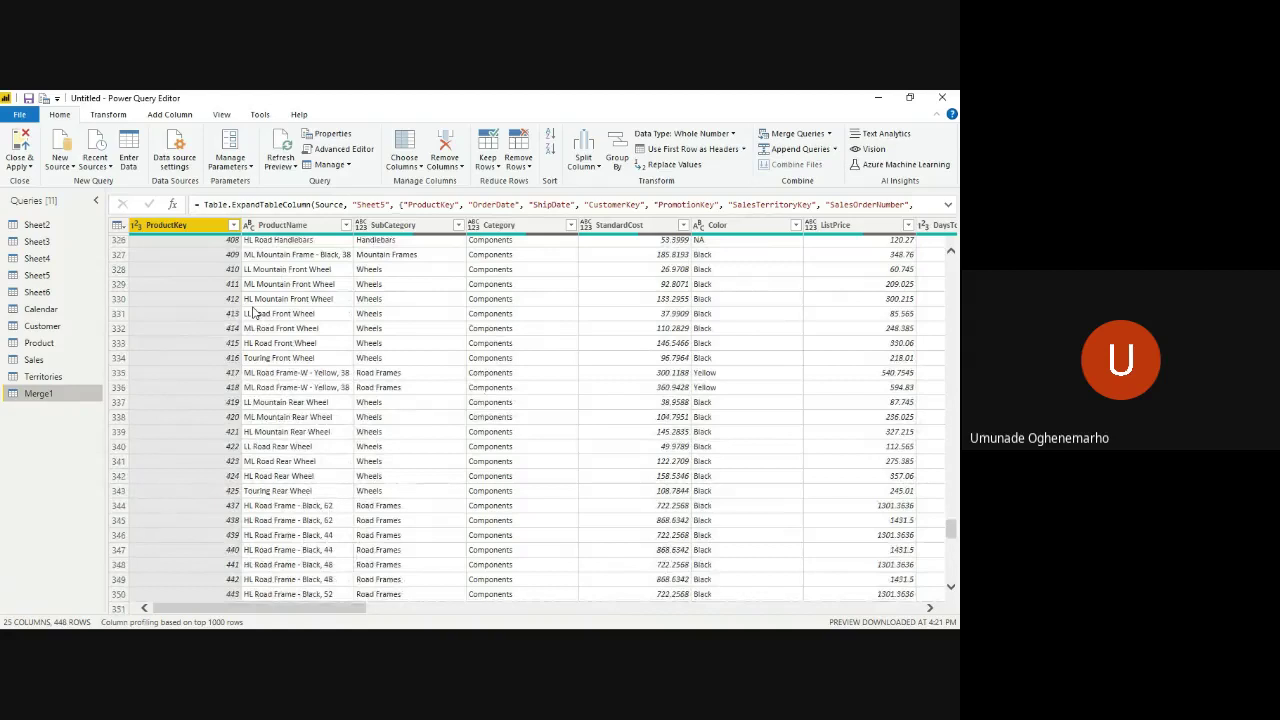
scroll(253, 313, "down", 20)
scroll(252, 313, "right", 10)
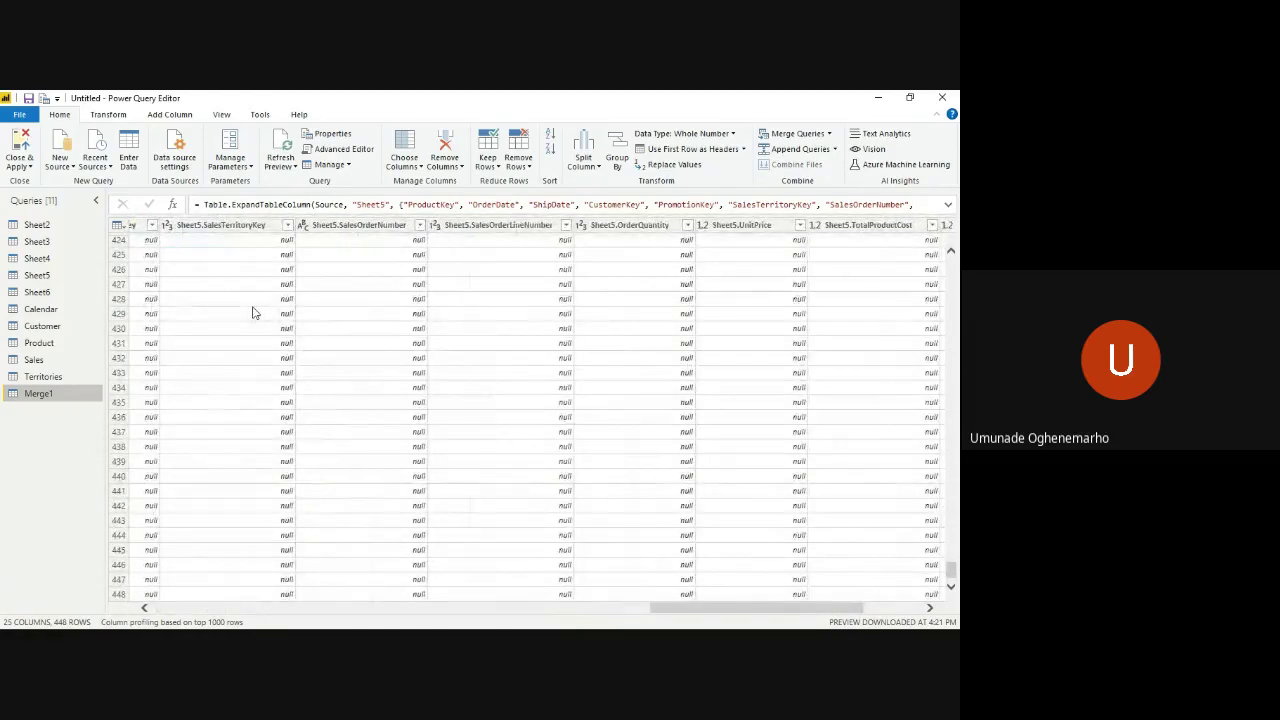
scroll(253, 313, "left", 10)
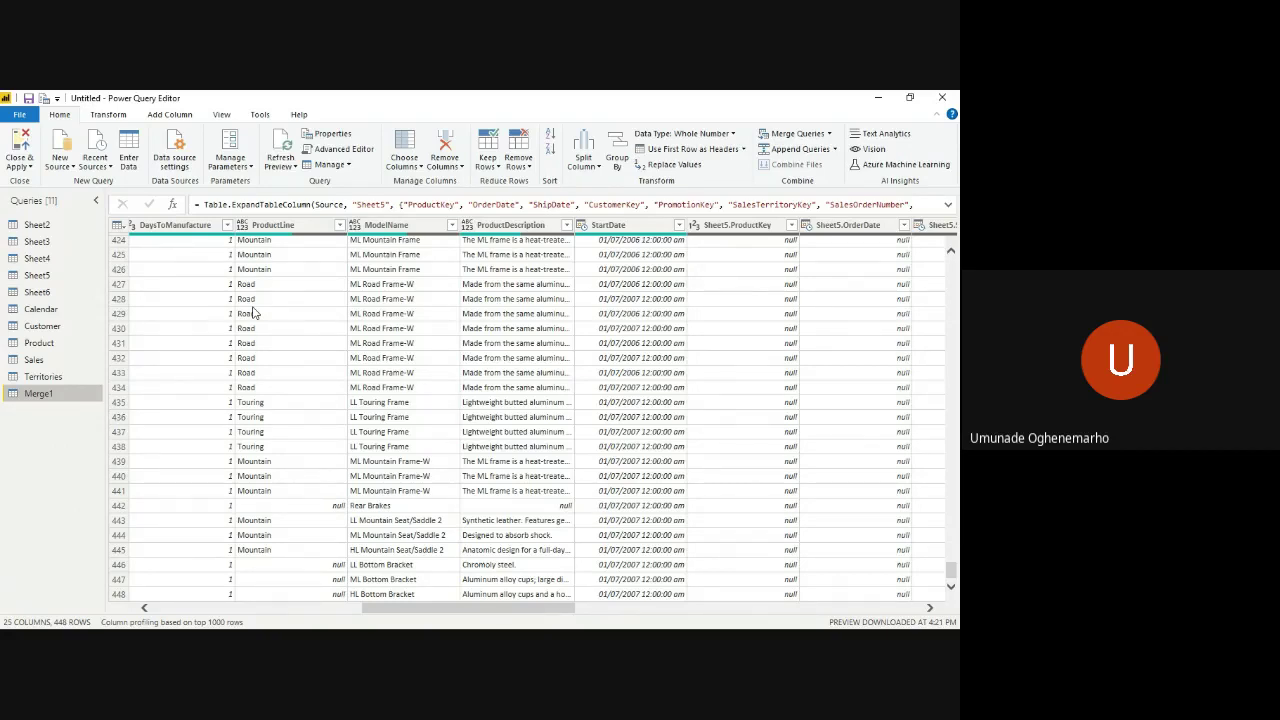
- Delete the left anti-joined Merge1 query and confirm its removal
right_click(60, 396)
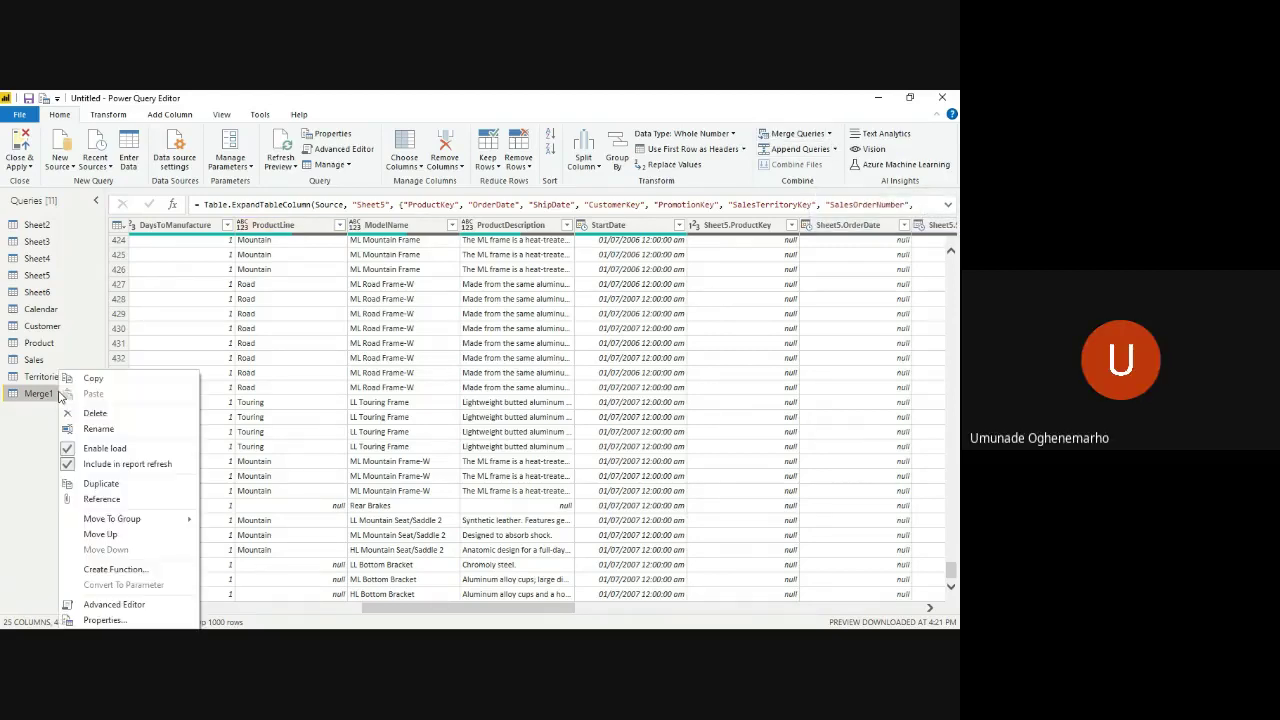
left_click(119, 418)
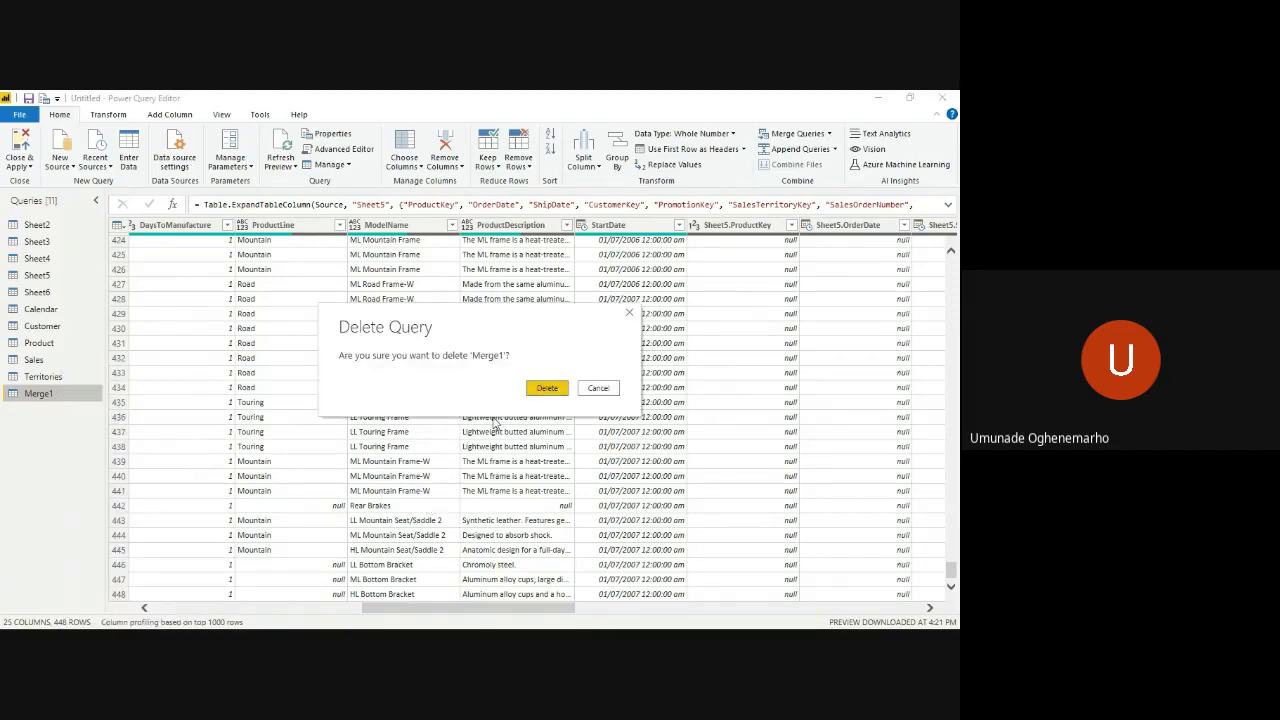
left_click(548, 389)
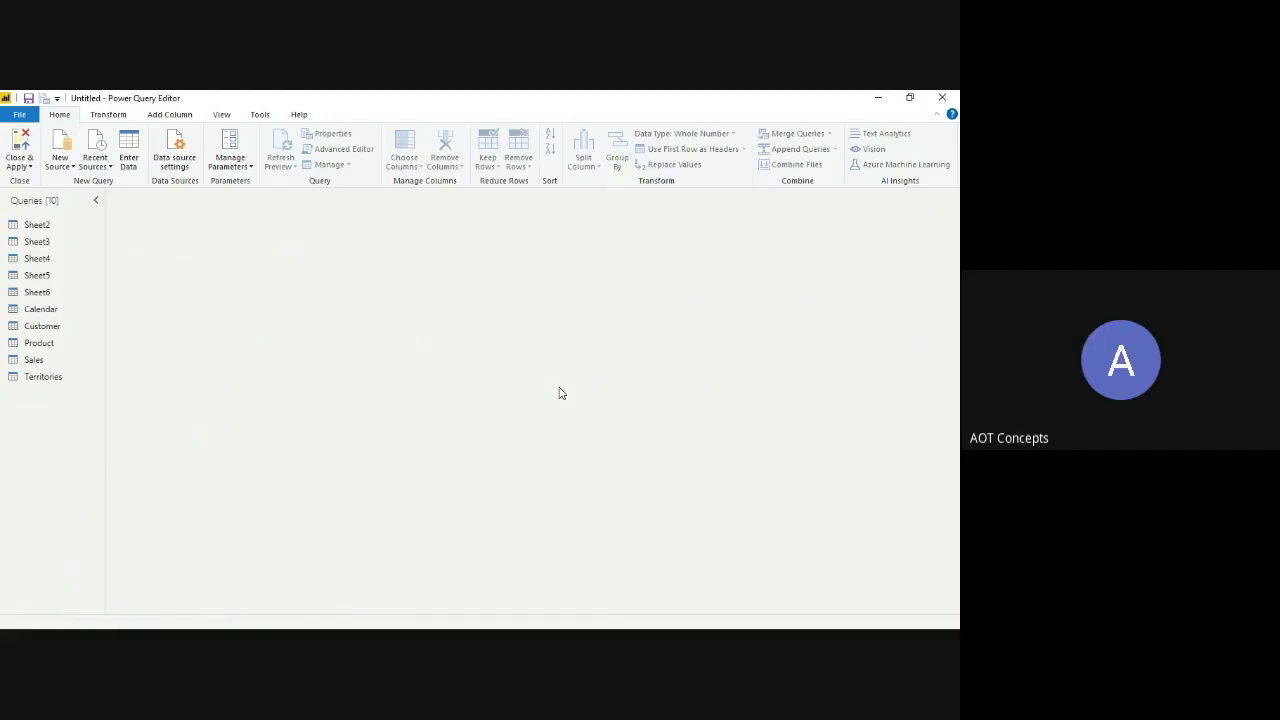
- Append two tables as a new query, with Sheet4 as the primary table and Product as the table to append
left_click(57, 261)
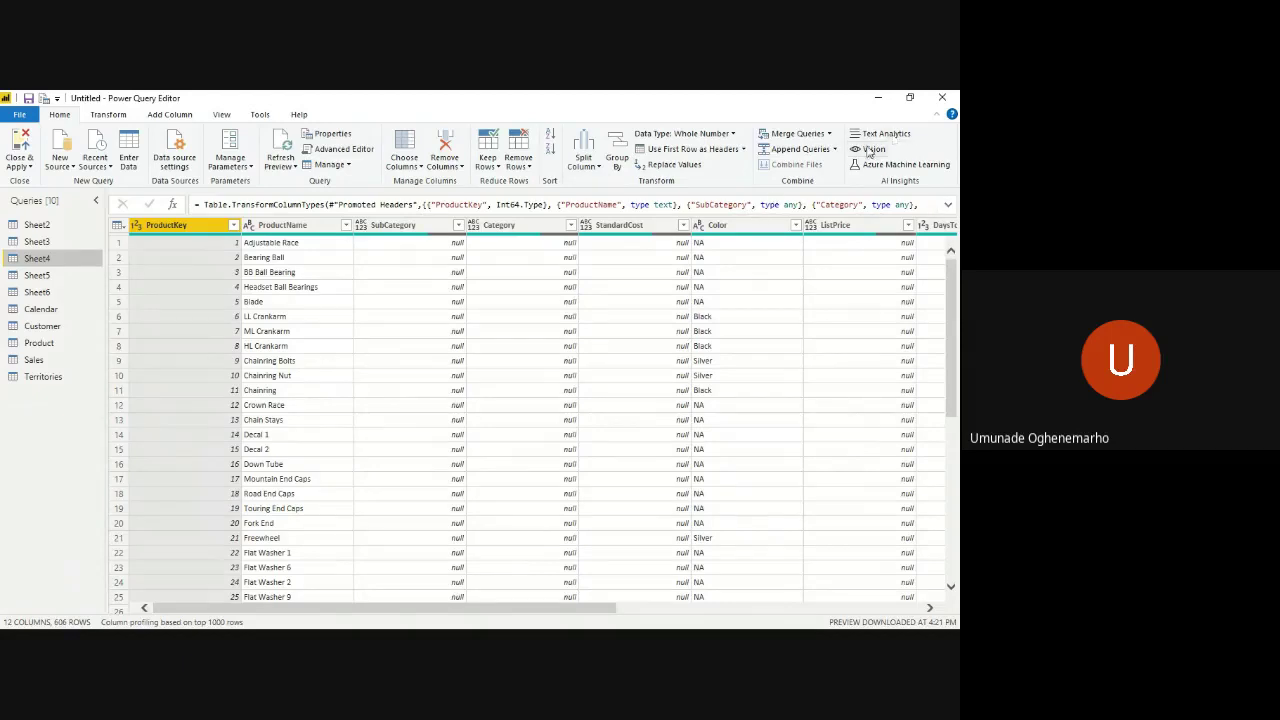
left_click(835, 149)
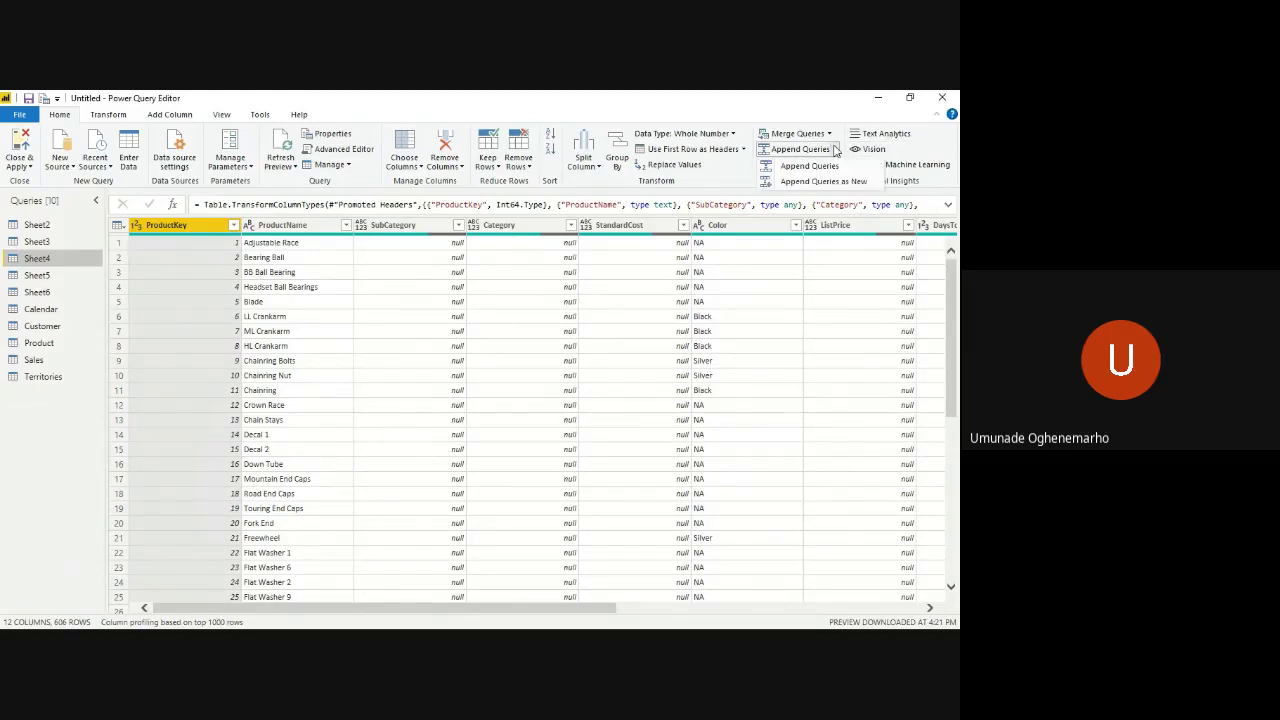
left_click(841, 186)
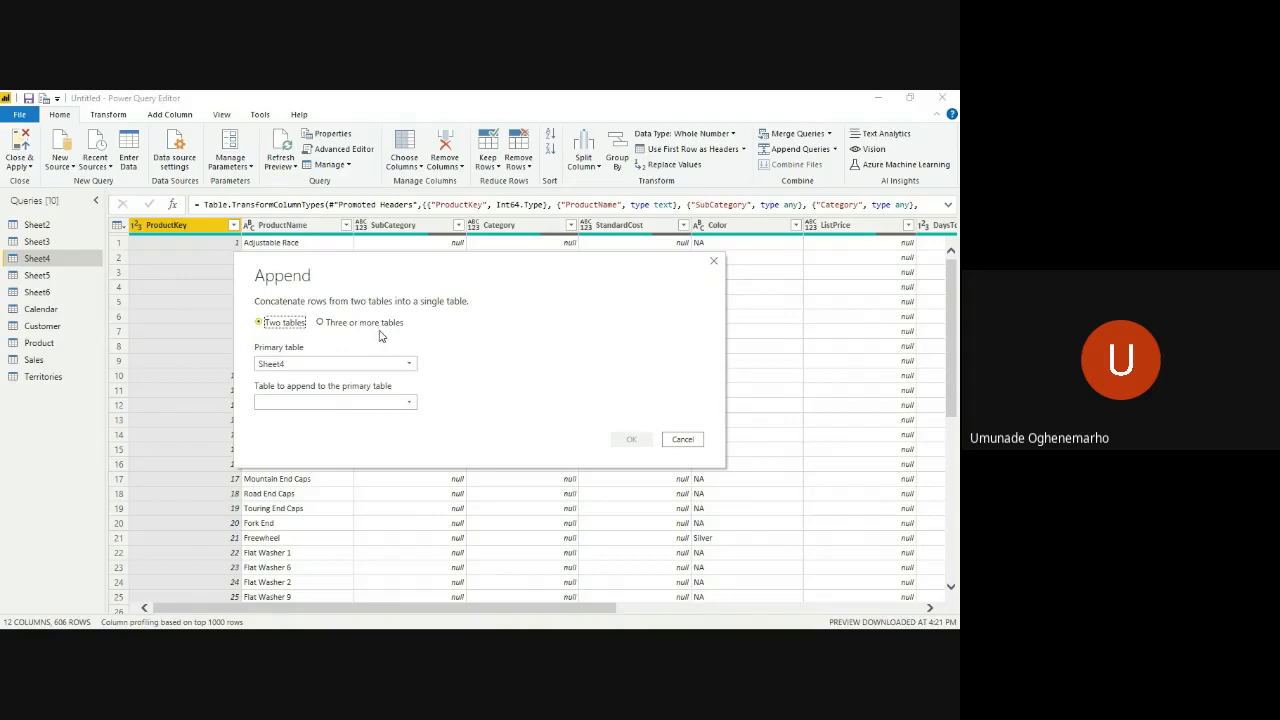
left_click(385, 403)
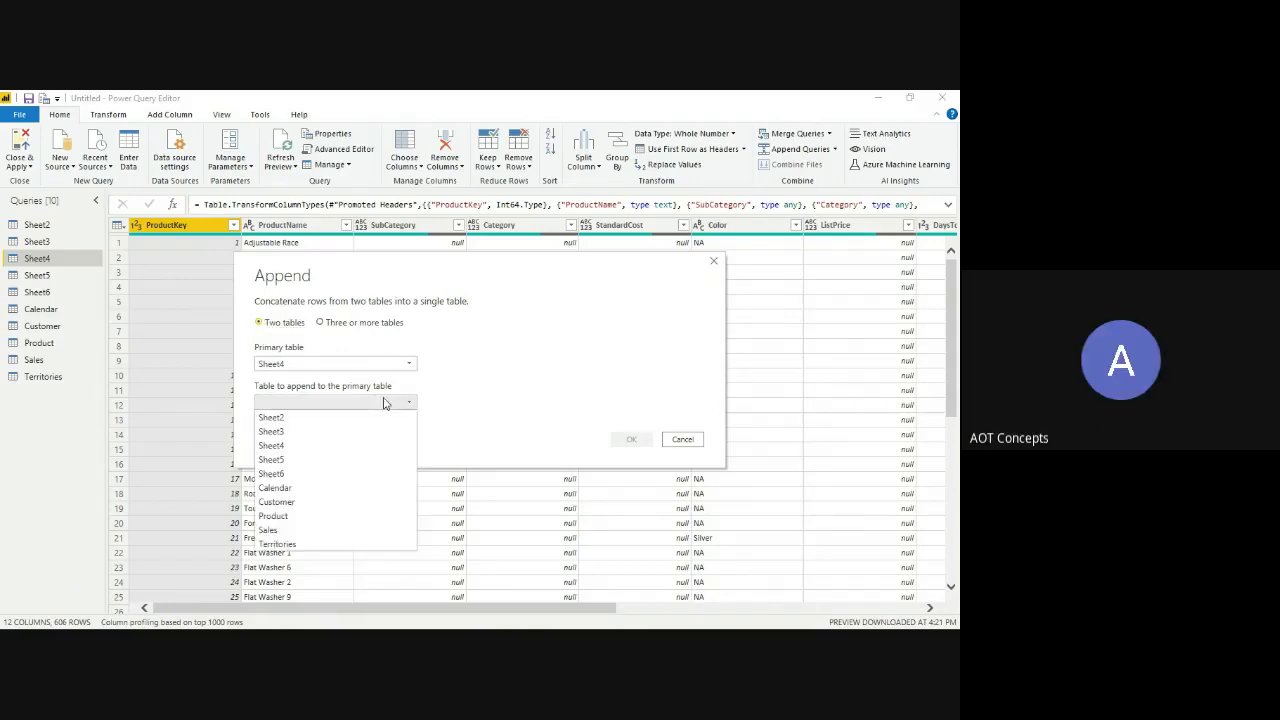
left_click(345, 516)
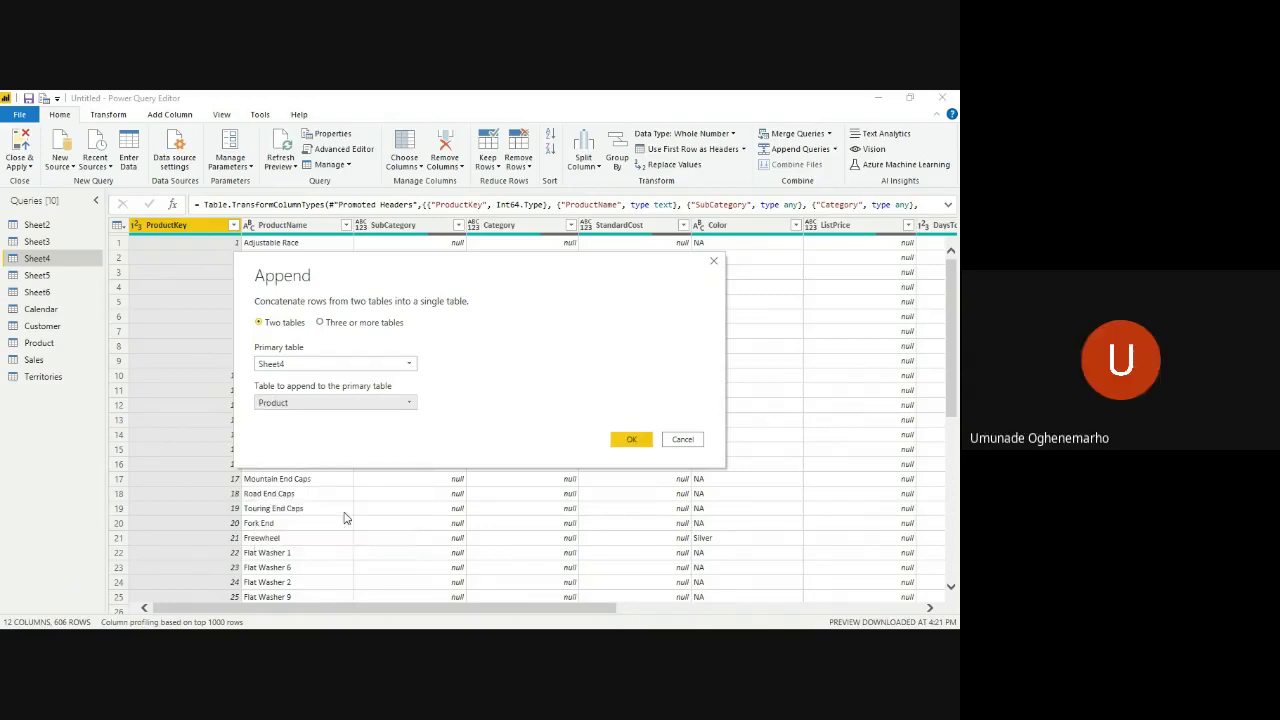
left_click(628, 442)
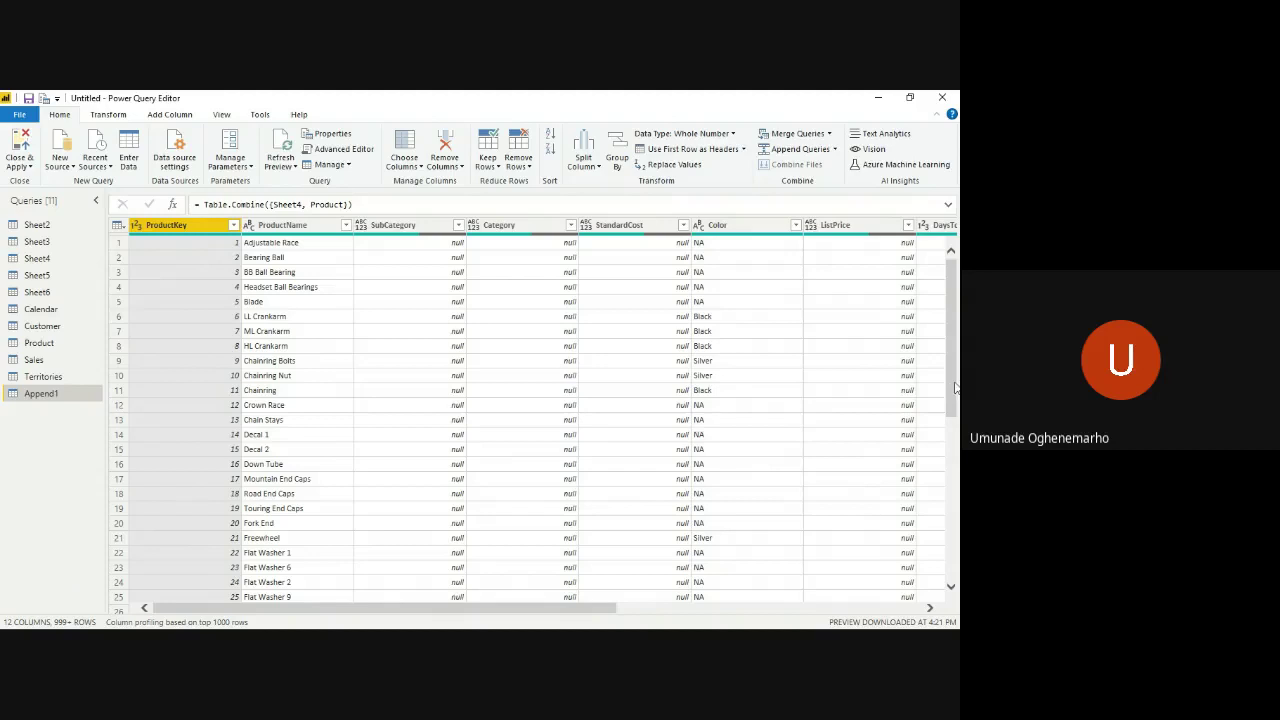
- Examine the appended query's rows around the point where the Sheet4 rows end and the Product rows begin
left_click_drag(954, 388, 952, 535)
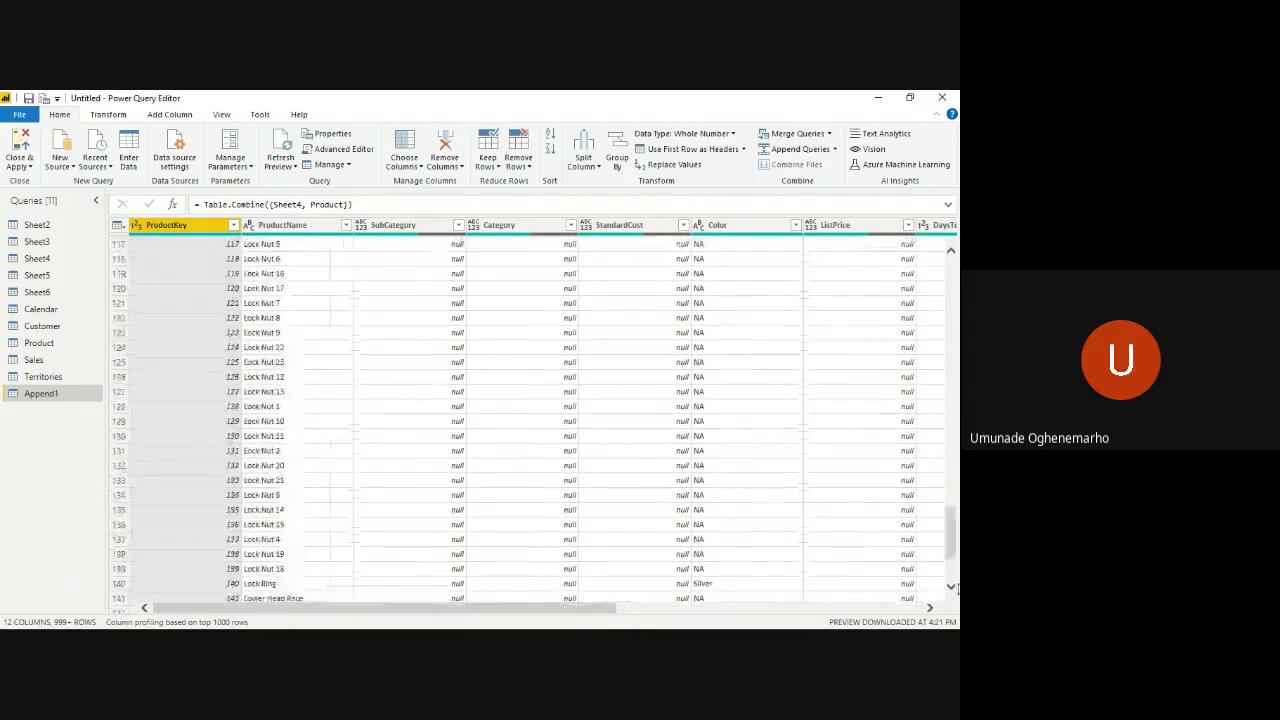
scroll(826, 556, "down", 7)
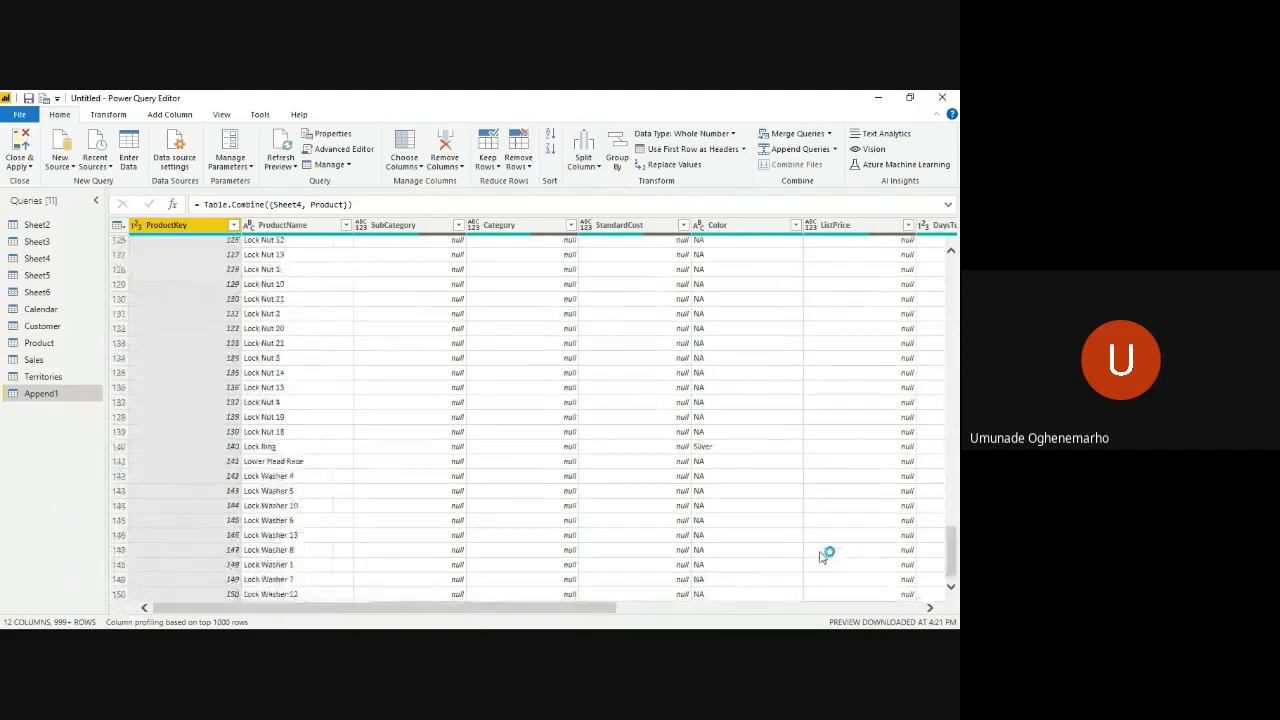
scroll(822, 557, "down", 20)
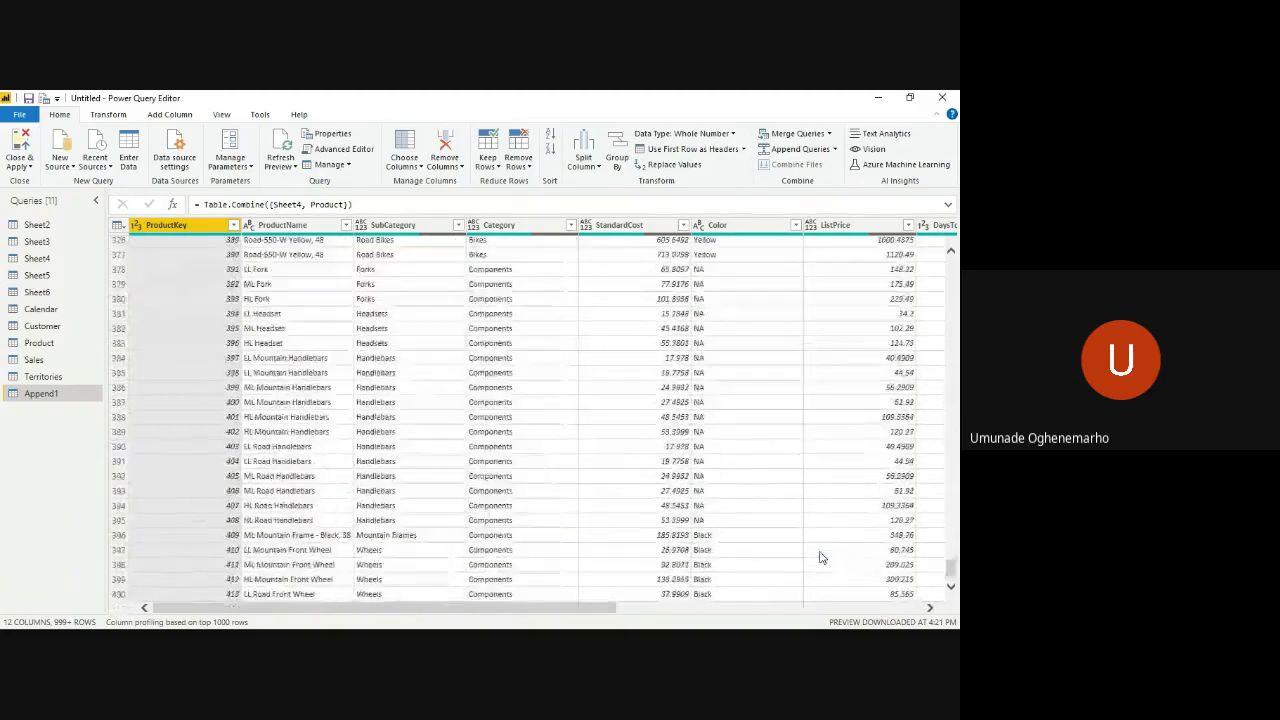
scroll(820, 557, "down", 20)
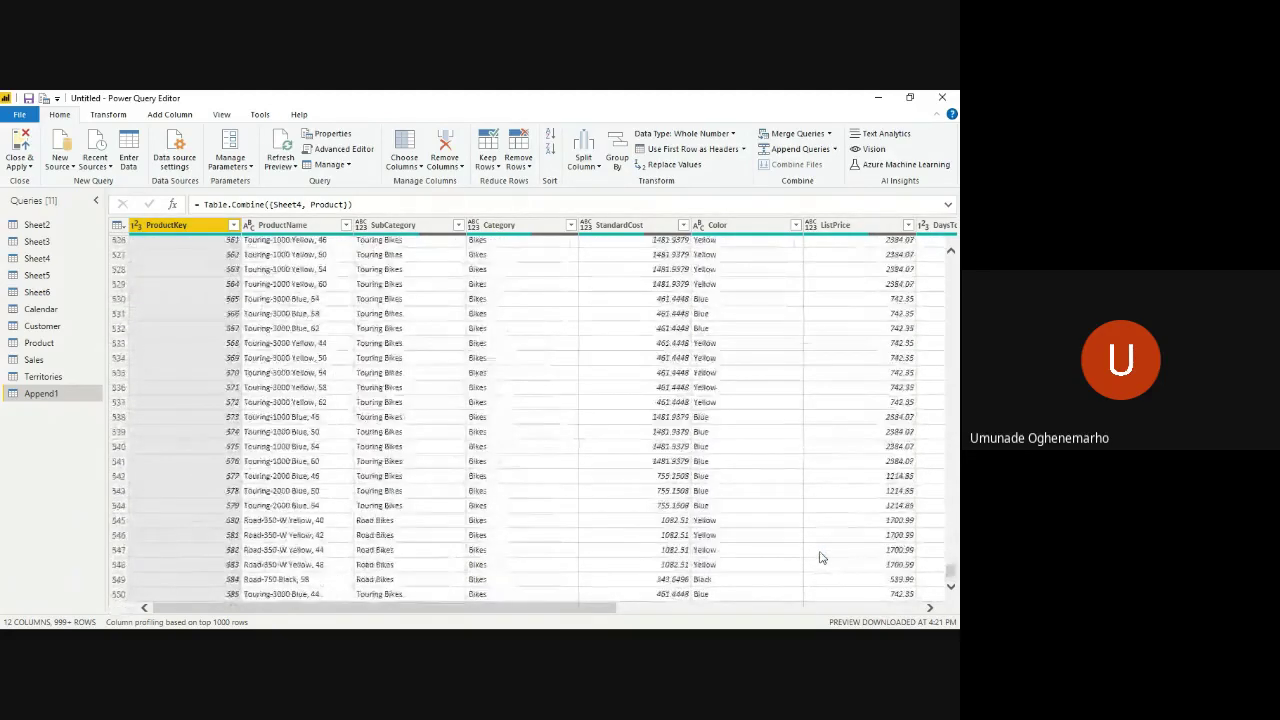
scroll(820, 557, "up", 10)
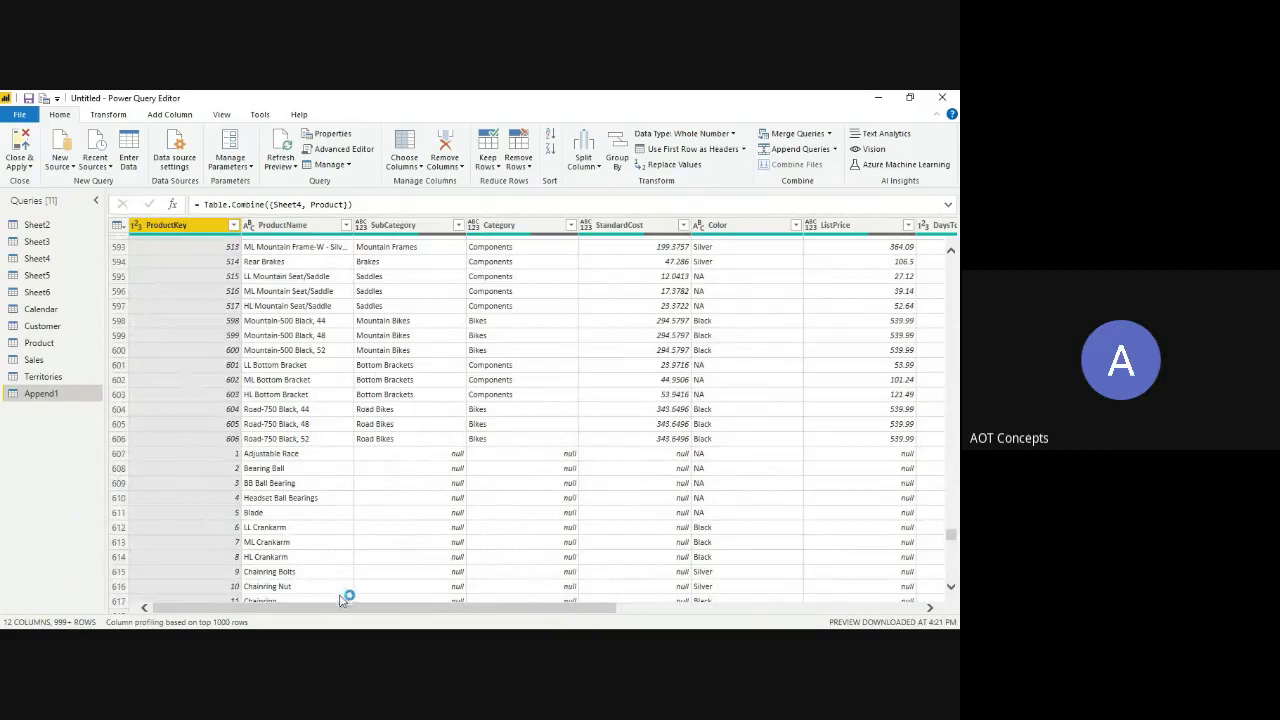
- Delete the Append1 query and confirm its removal
right_click(28, 396)
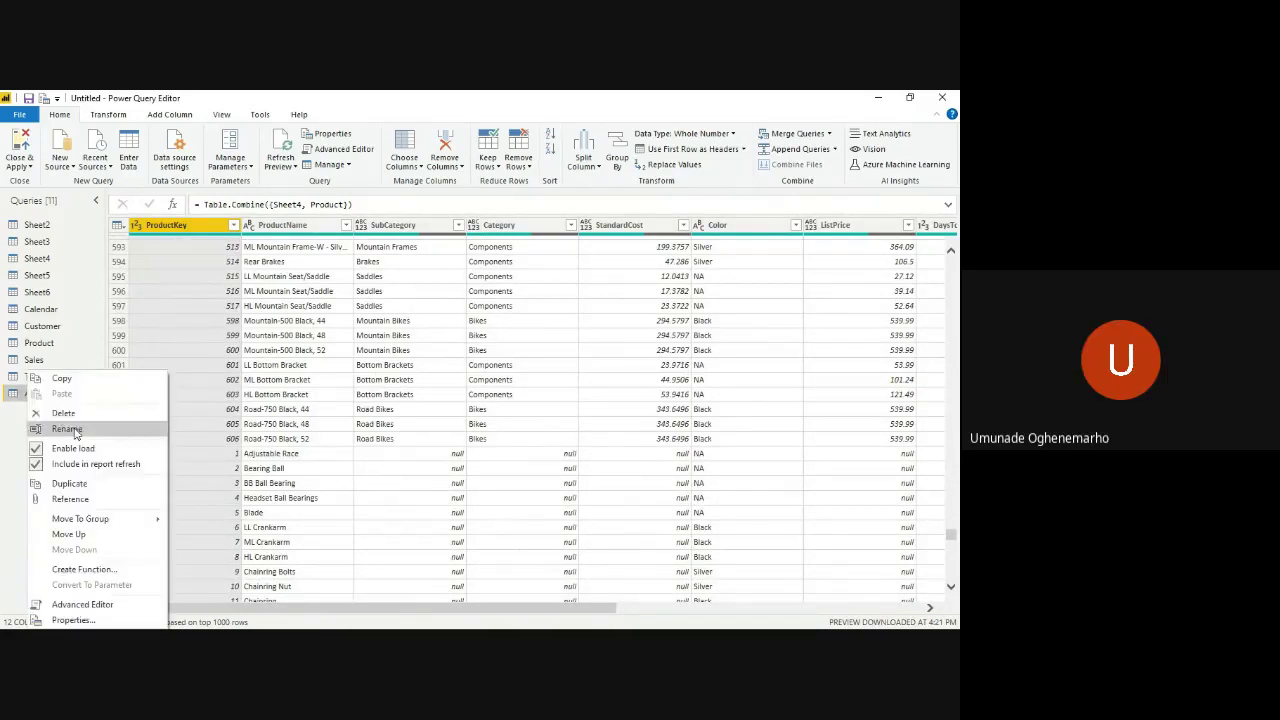
left_click(63, 414)
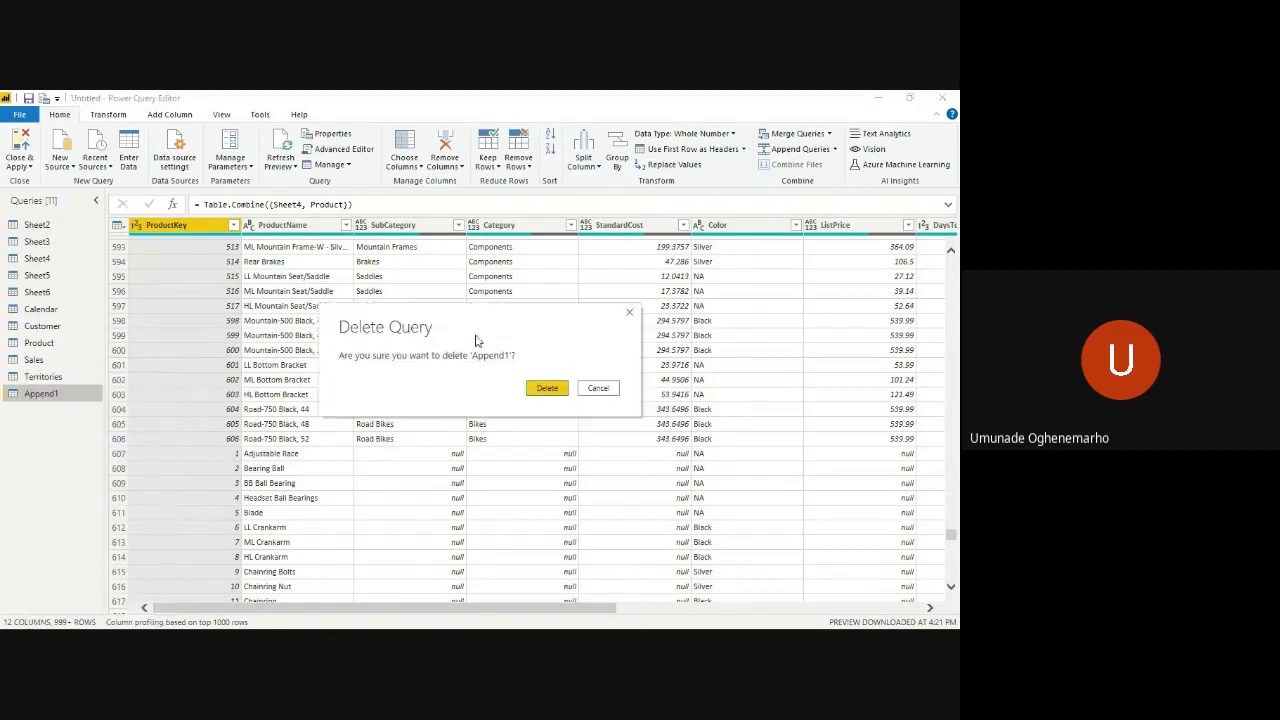
left_click(558, 390)
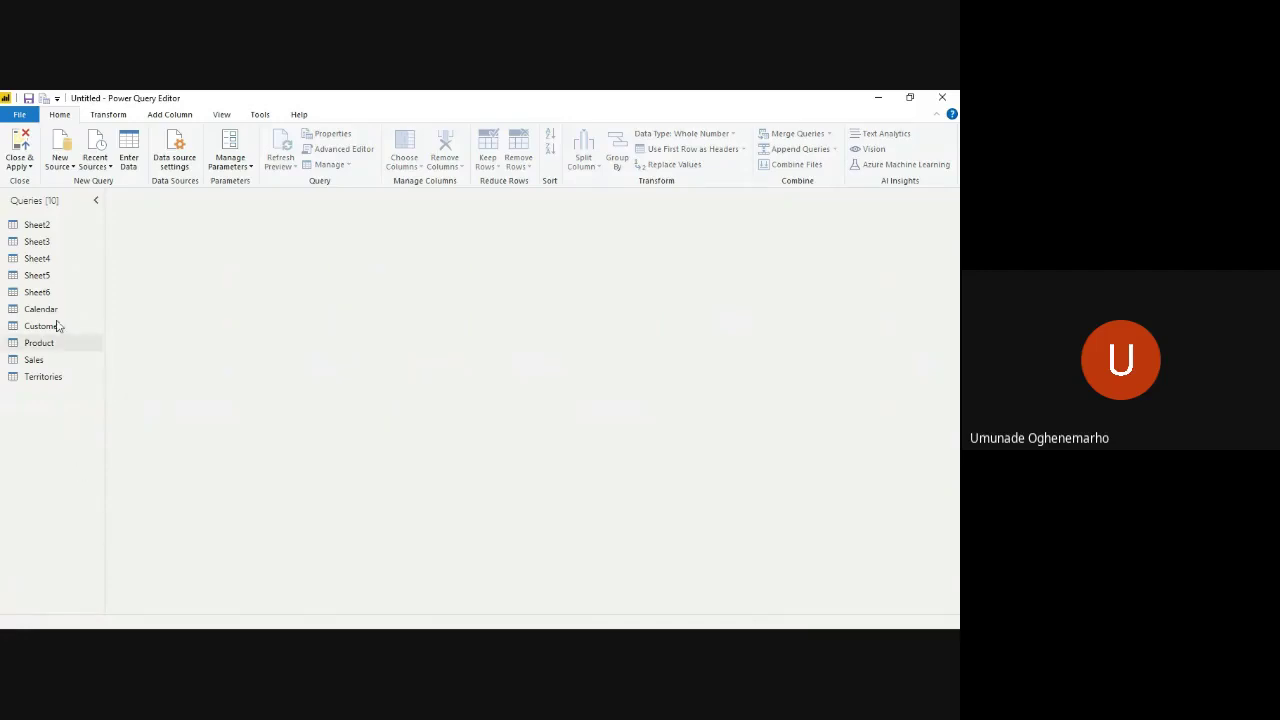
- Set up an append of three or more tables as a new query, combining Sheet4 with Product, Sheet5 and Sales
left_click(37, 259)
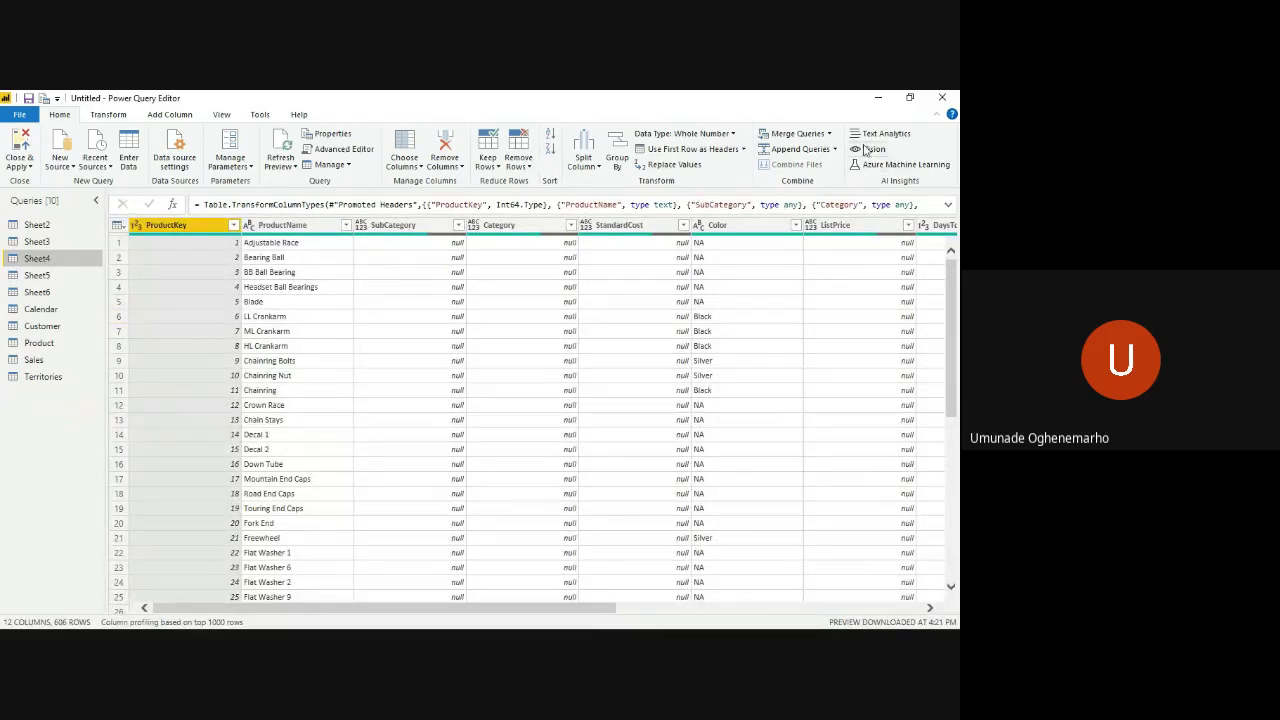
left_click(836, 150)
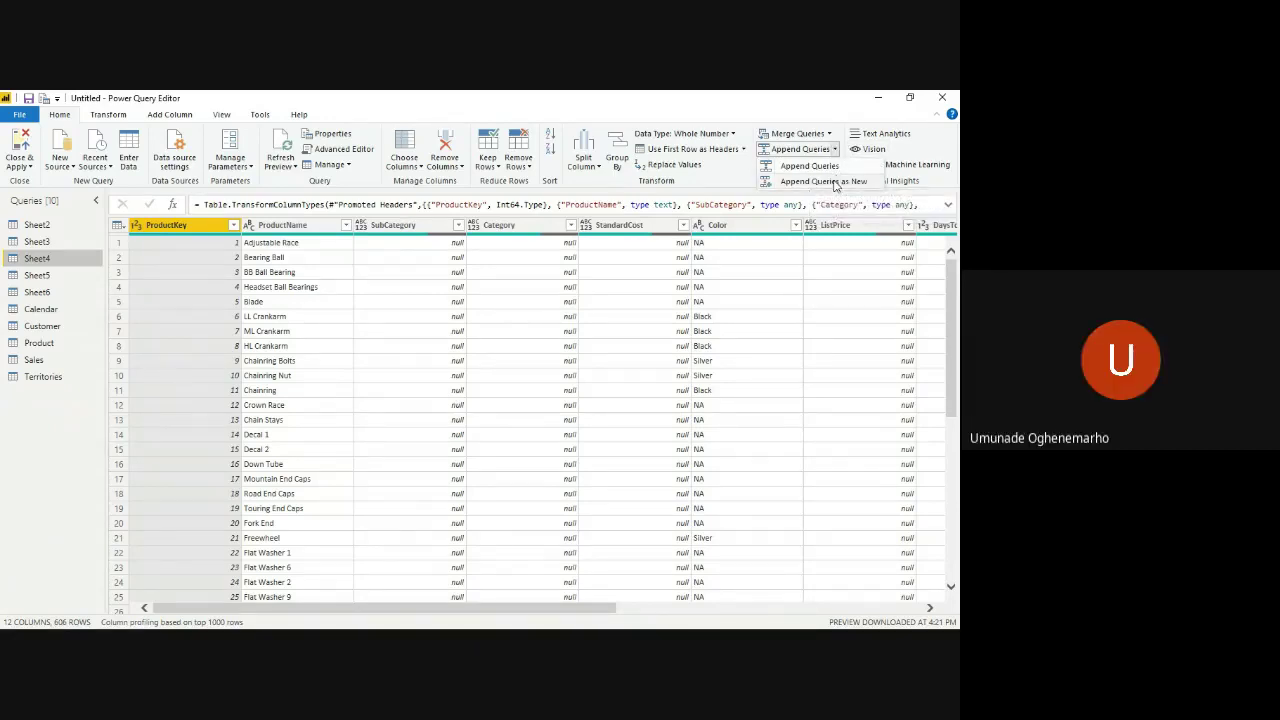
left_click(838, 181)
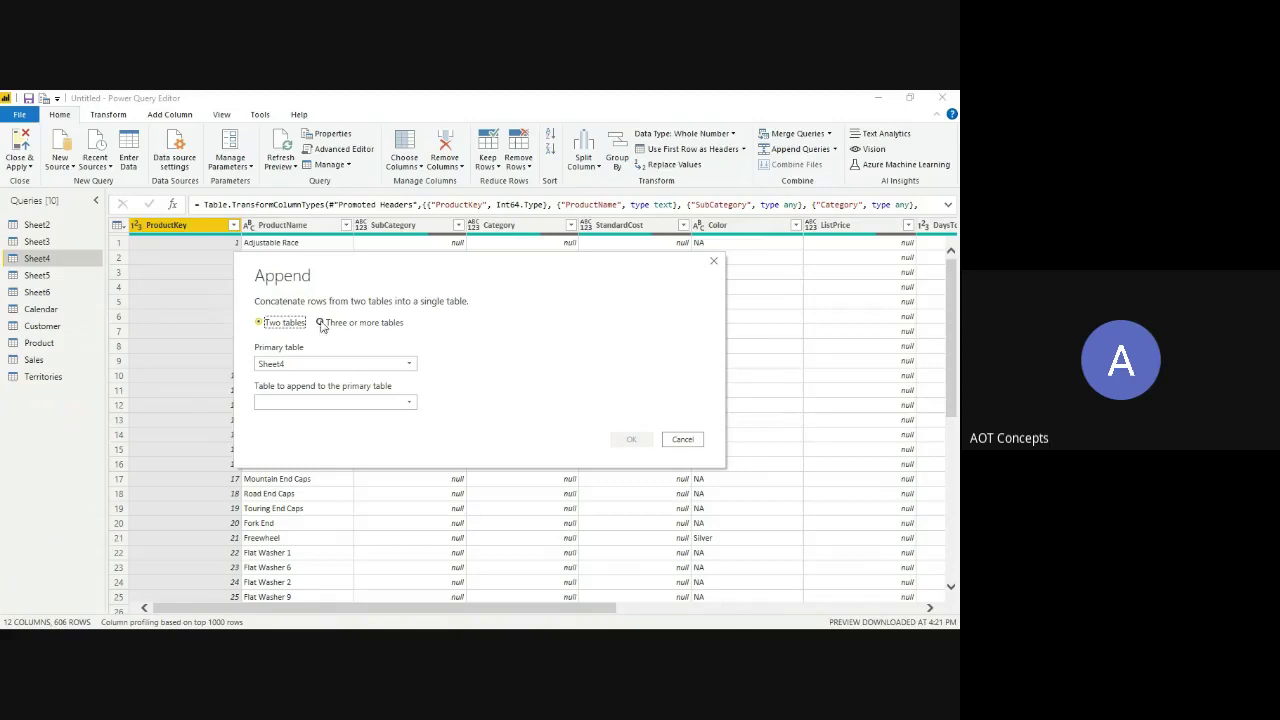
left_click(320, 323)
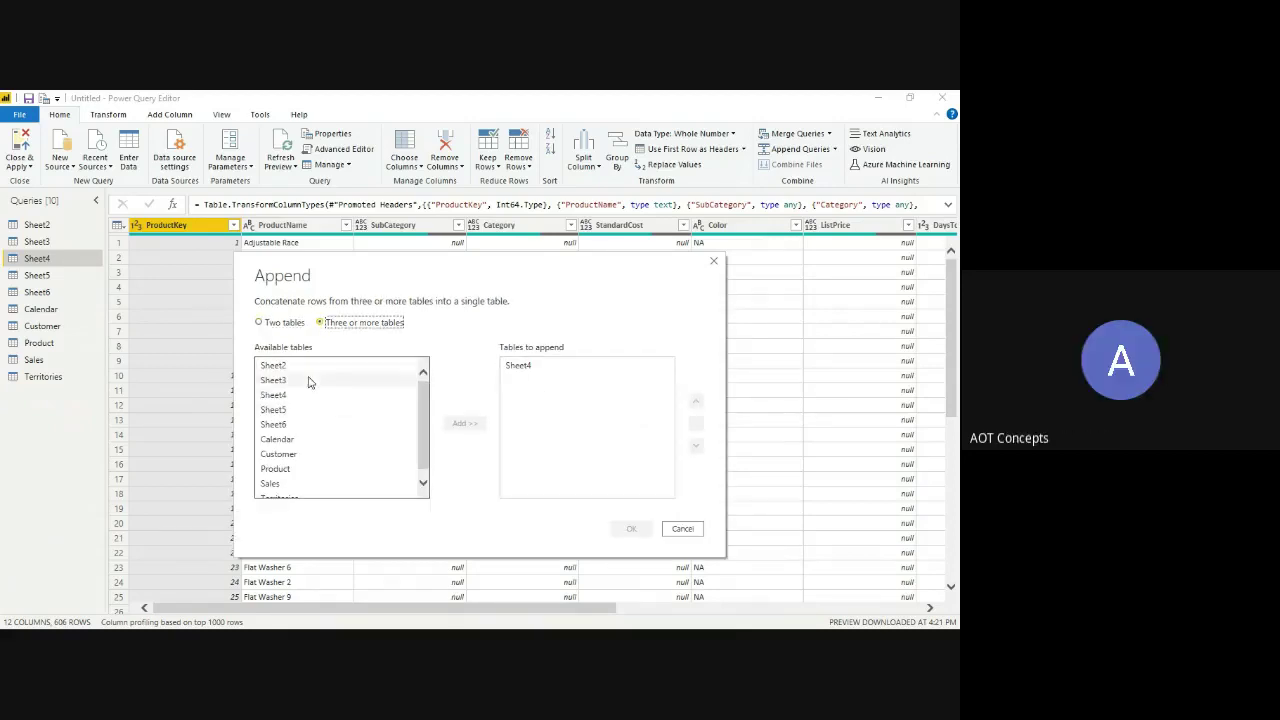
left_click(320, 468)
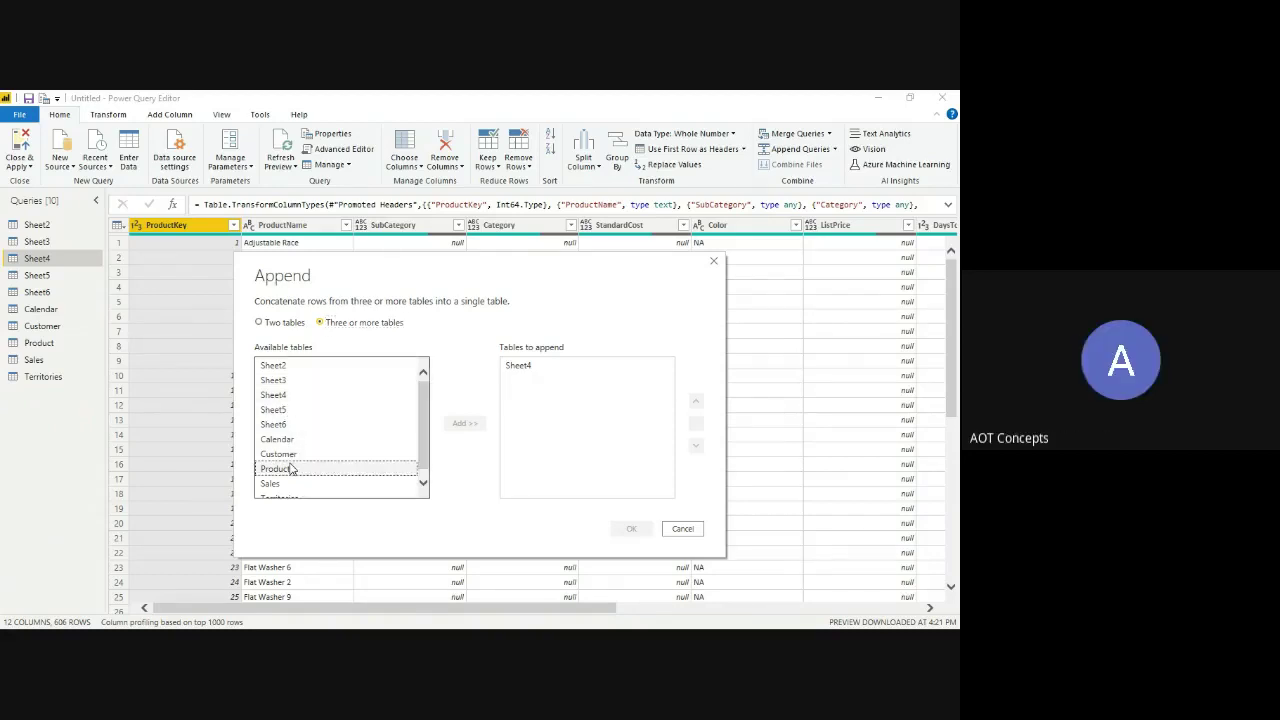
left_click(463, 423)
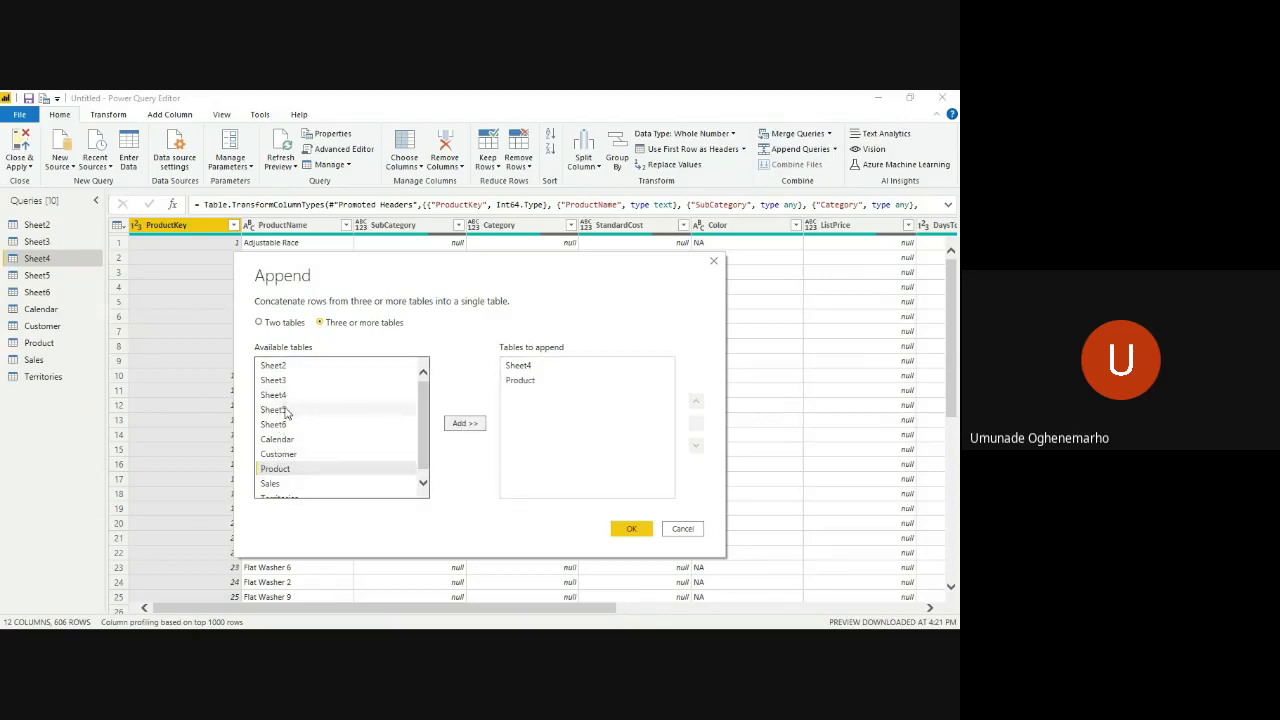
left_click(286, 409)
left_click(464, 424)
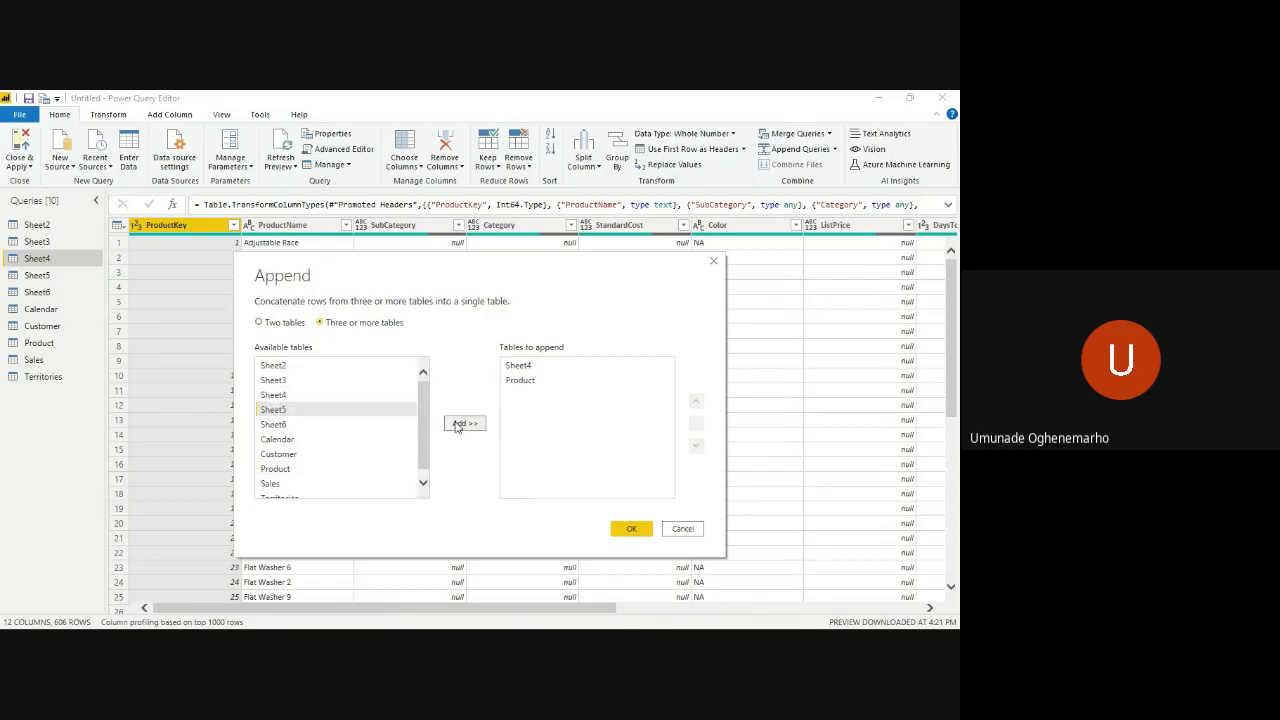
left_click(303, 484)
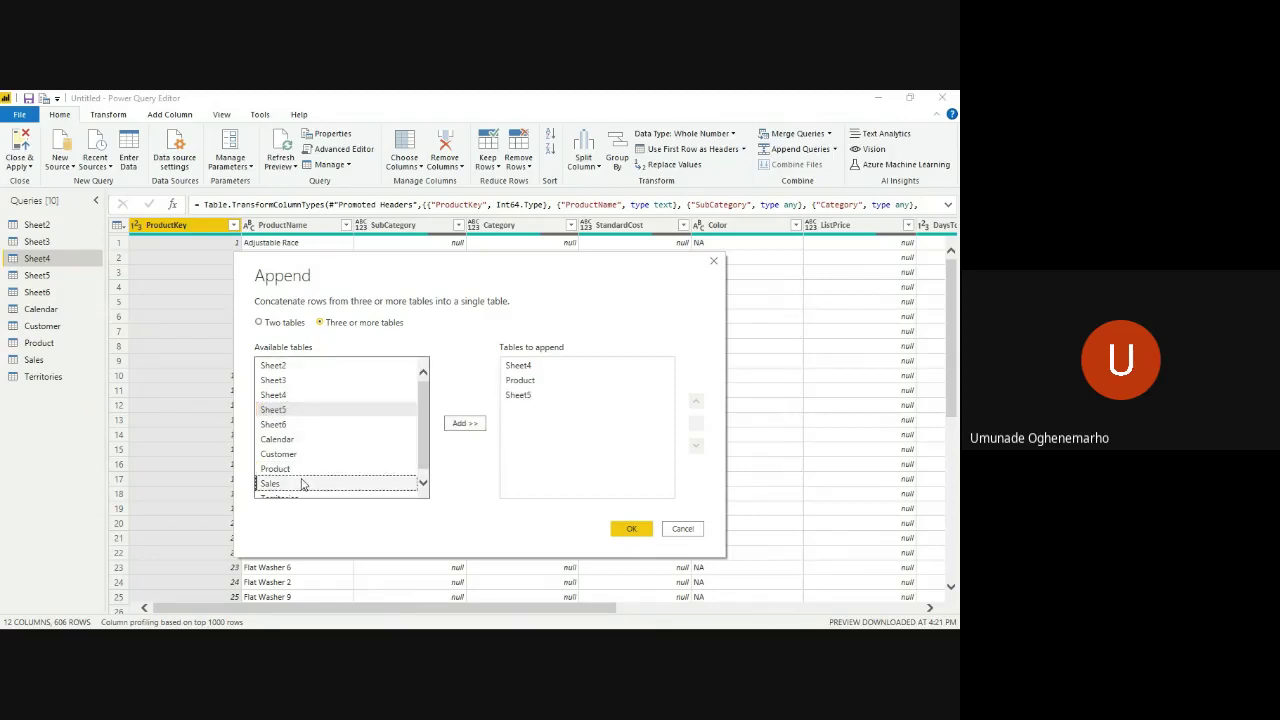
left_click(455, 427)
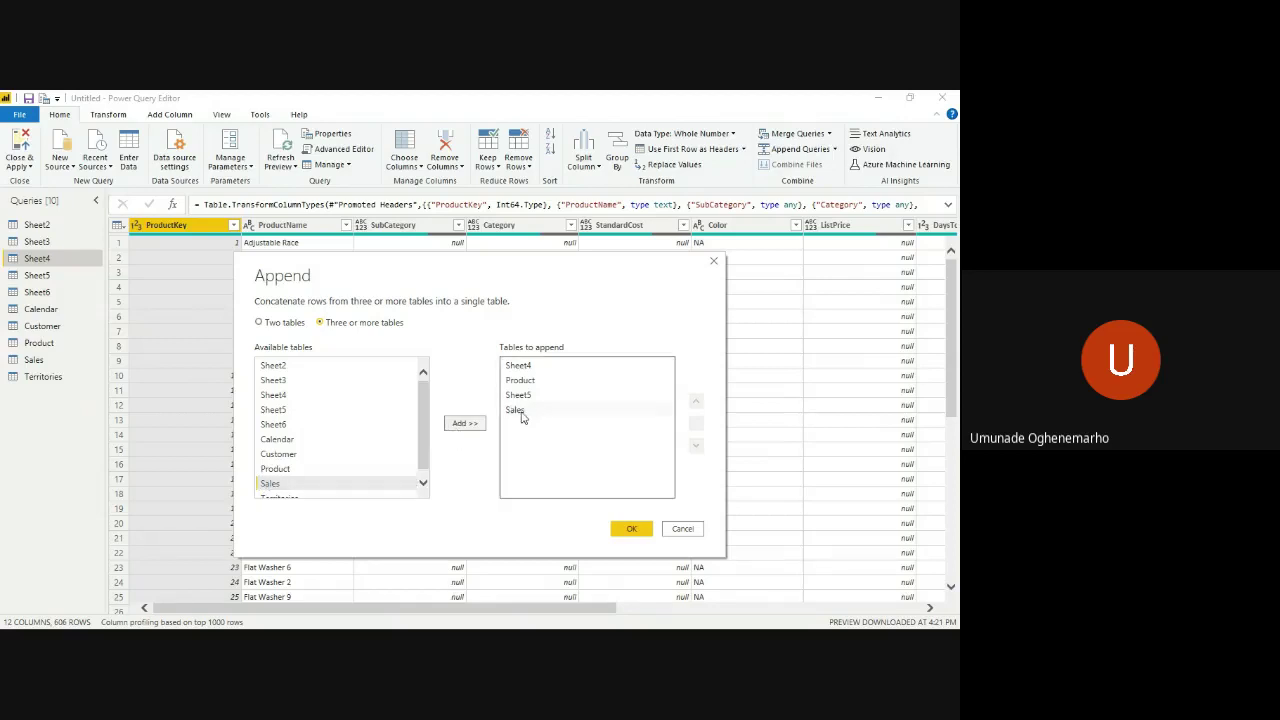
- Move Sales up to directly below Sheet4 in the append order and return it to the end
left_click(524, 411)
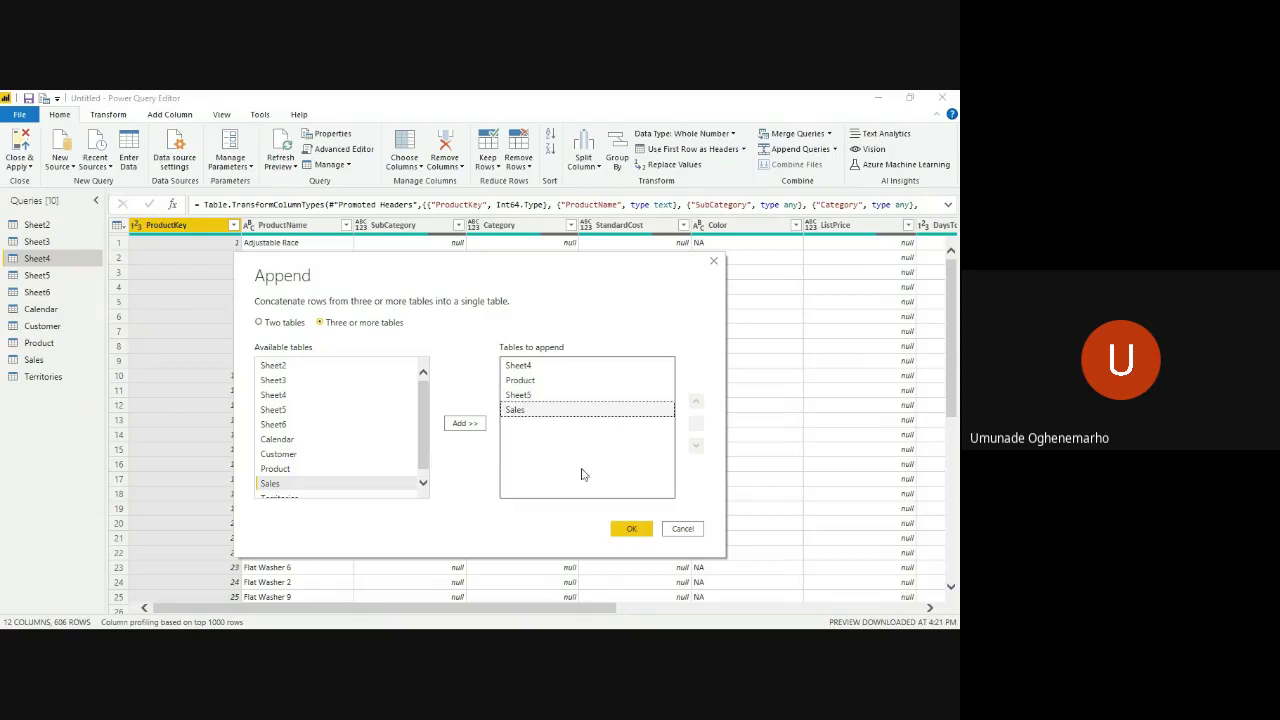
left_click(597, 414)
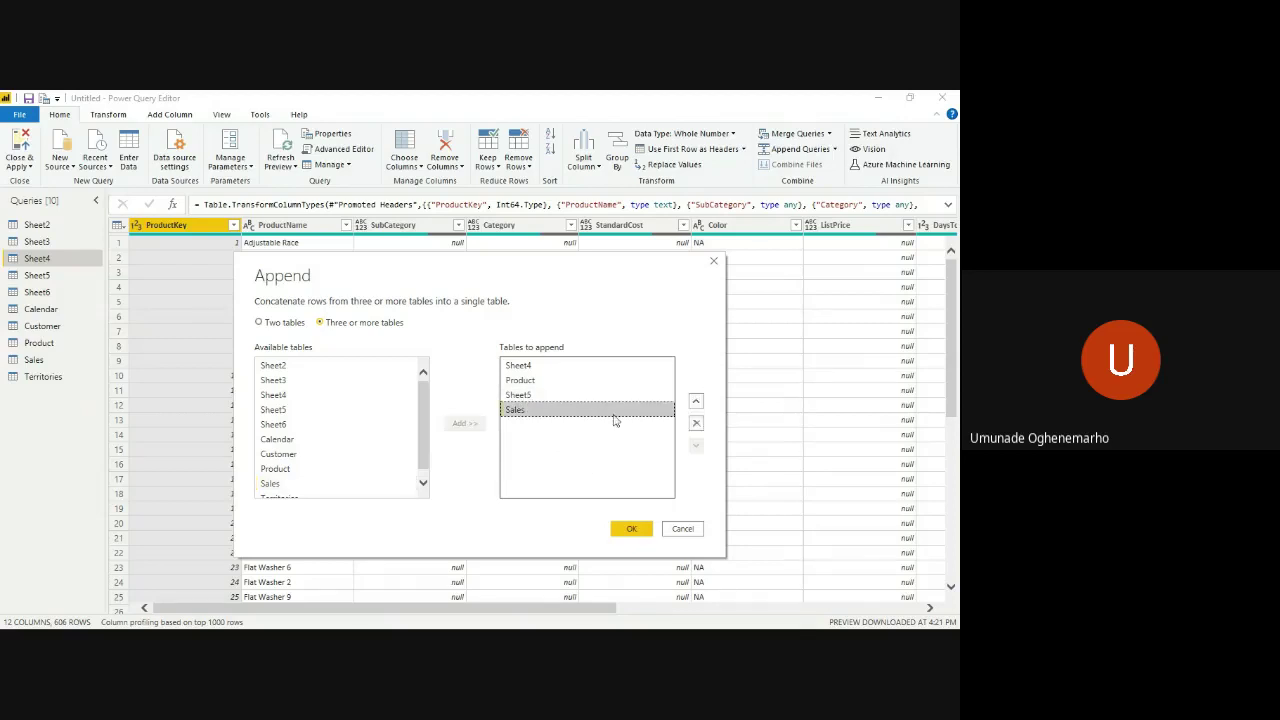
left_click(700, 403)
left_click(700, 403)
left_click(700, 403)
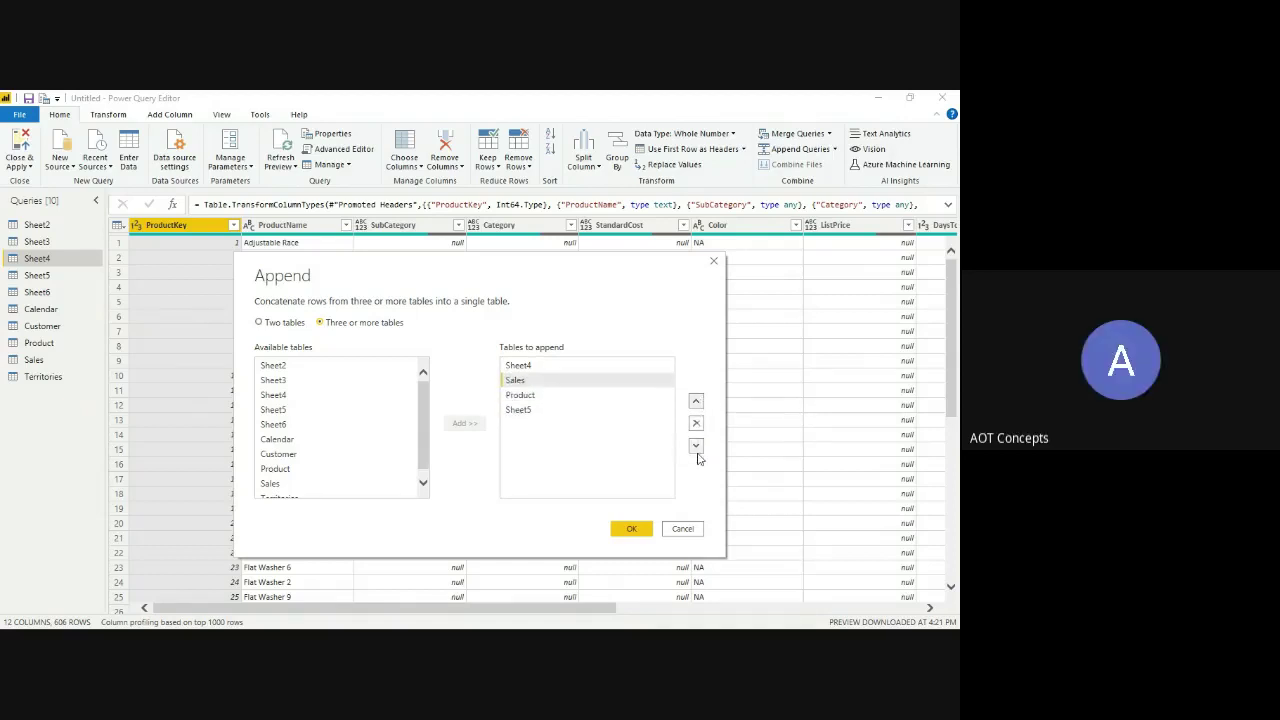
left_click(697, 448)
left_click(697, 448)
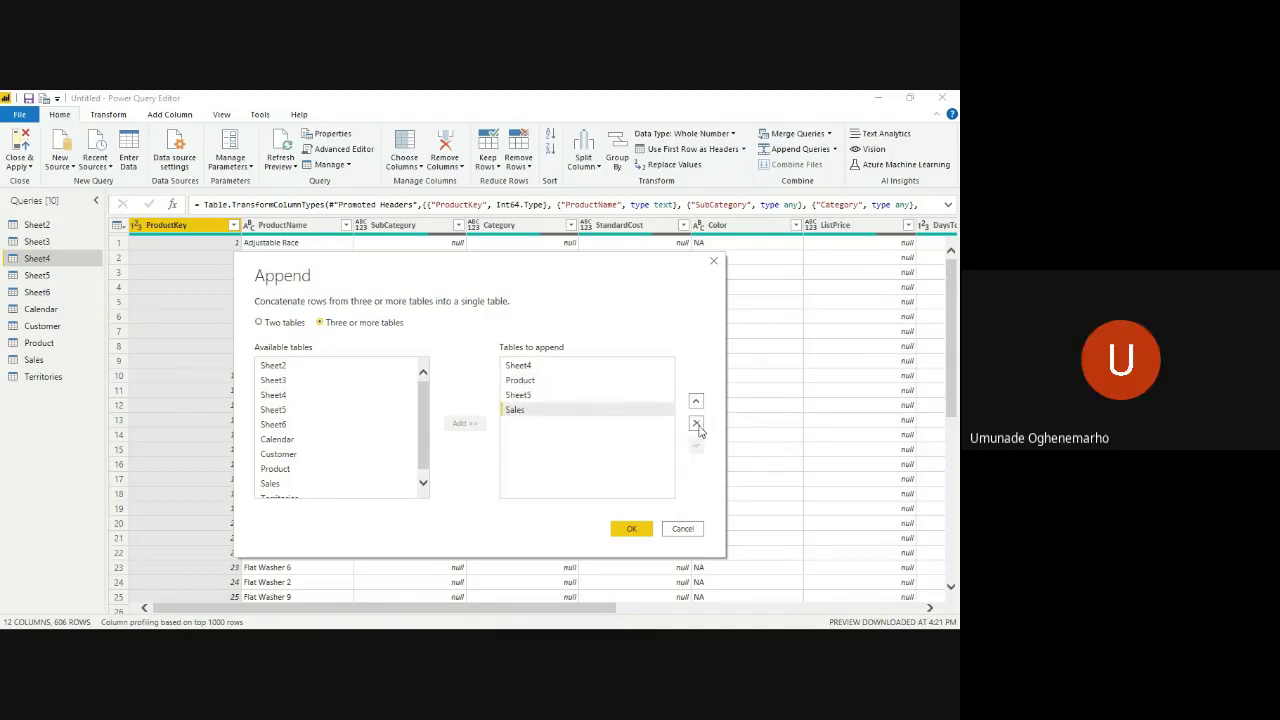
- Remove Sales from the tables to append and add it again at the end
left_click(697, 424)
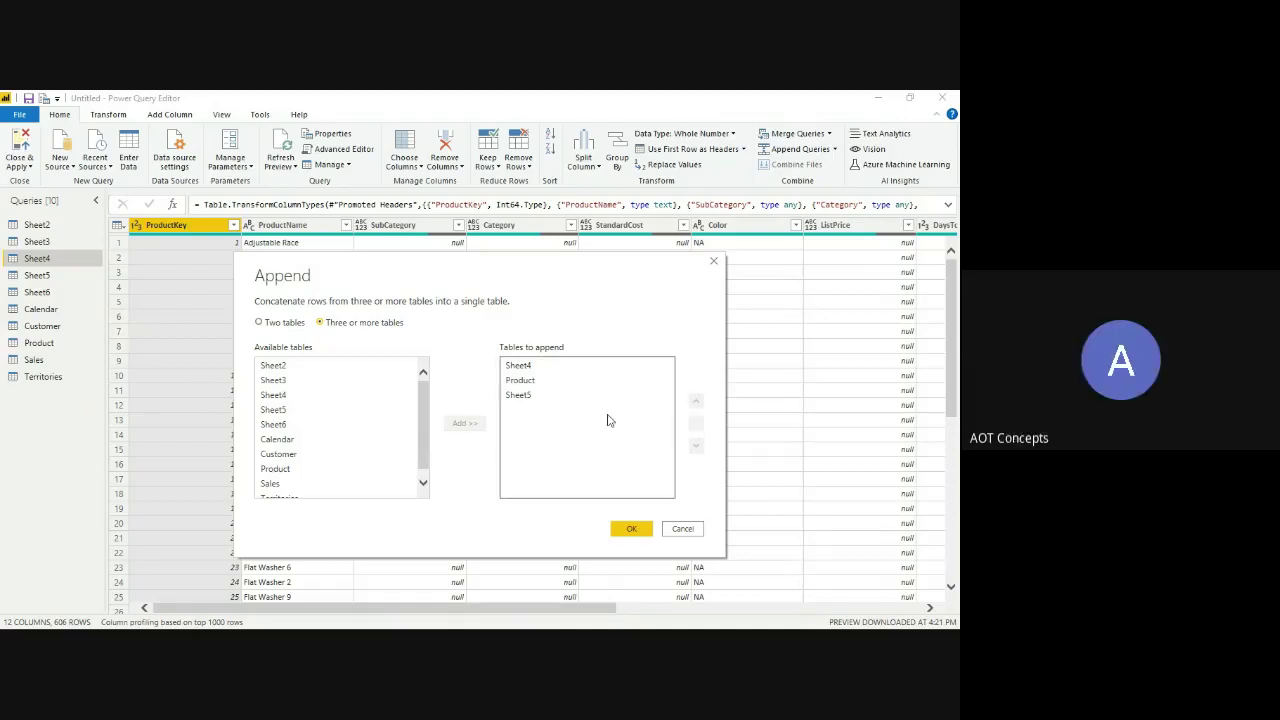
left_click(320, 486)
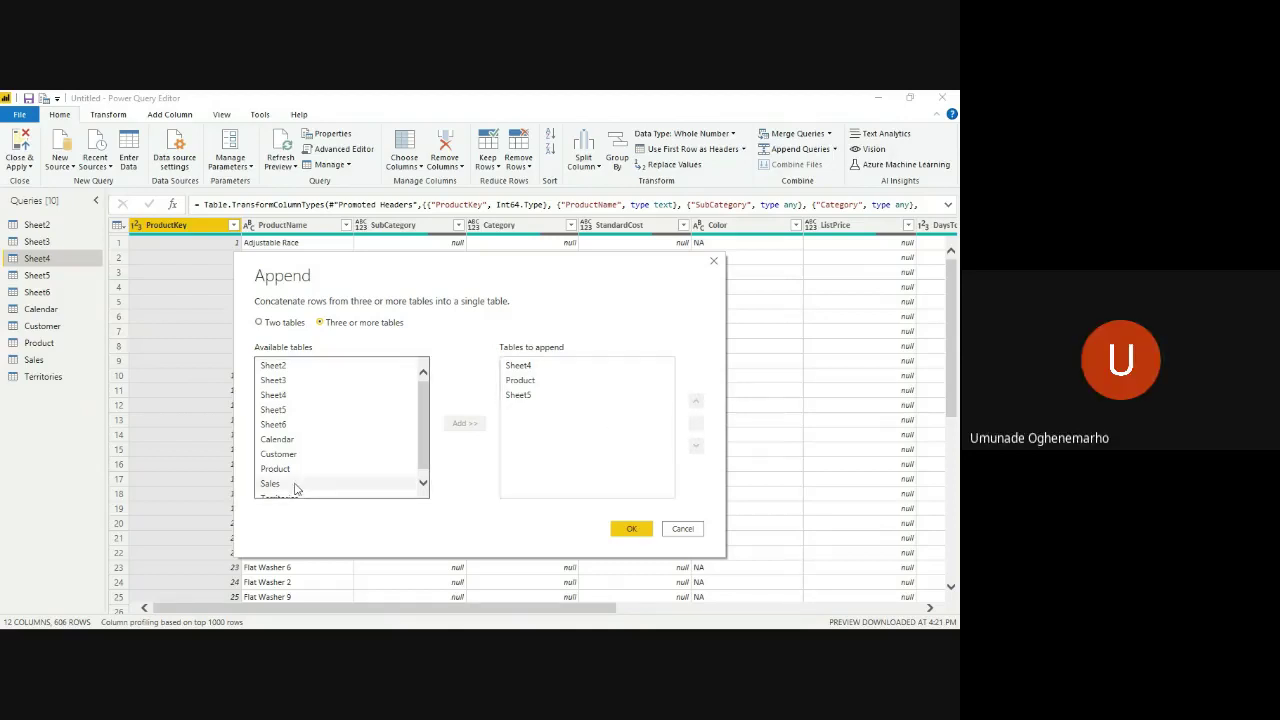
left_click(296, 488)
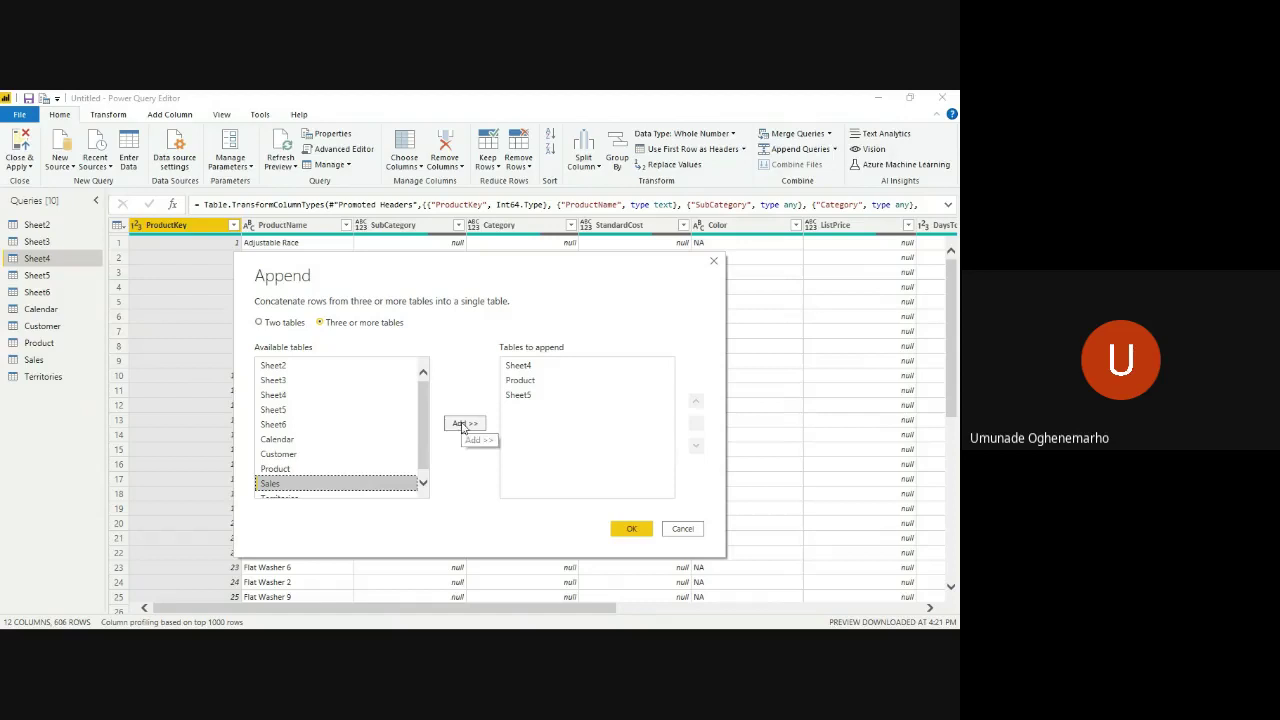
left_click(463, 424)
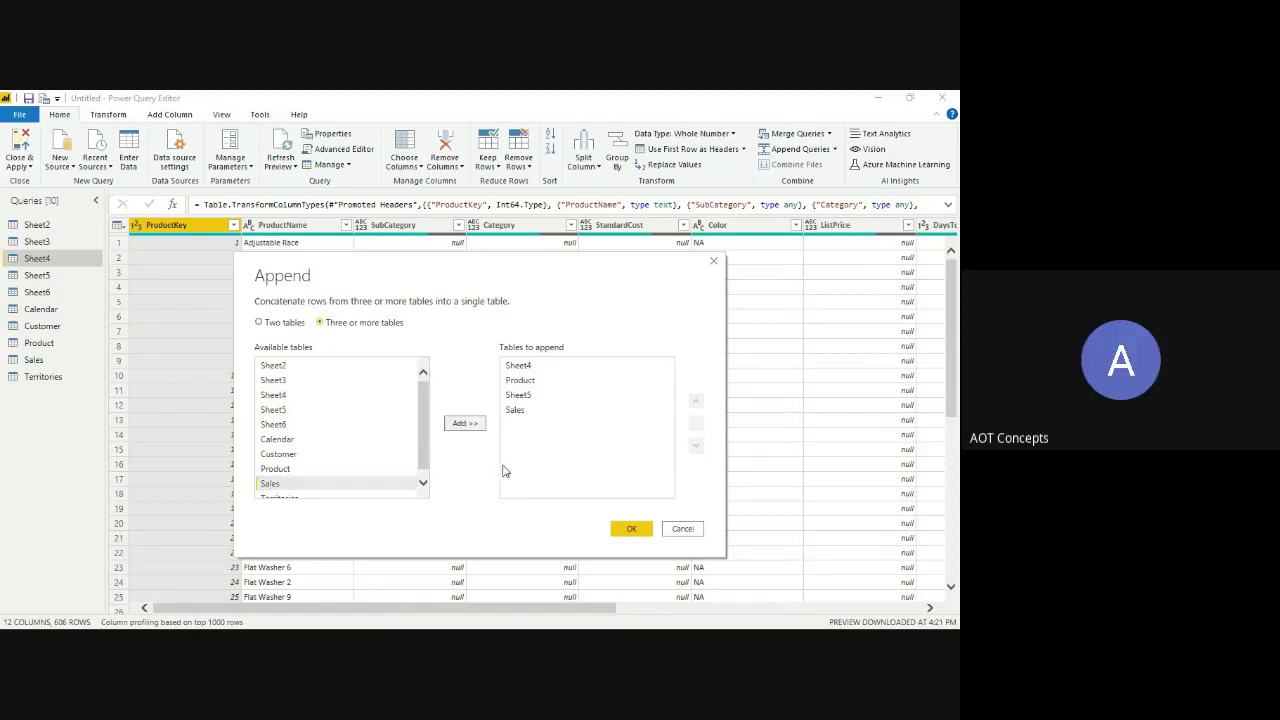
- Create the appended query from Sheet4, Product, Sheet5 and Sales
left_click(618, 533)
left_click(630, 530)
left_click(630, 531)
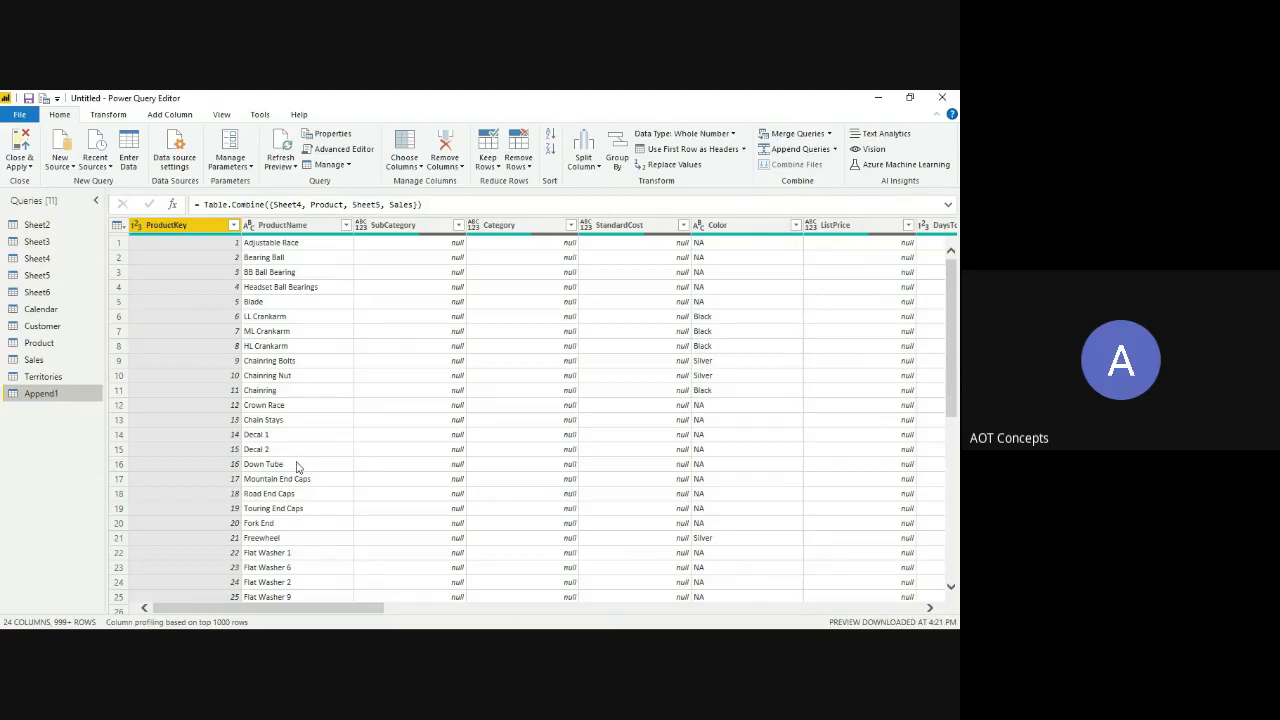
- Examine the appended query's columns across the table, from ProductKey through the Sales order and amount columns
left_click(396, 460)
scroll(508, 464, "right", 1)
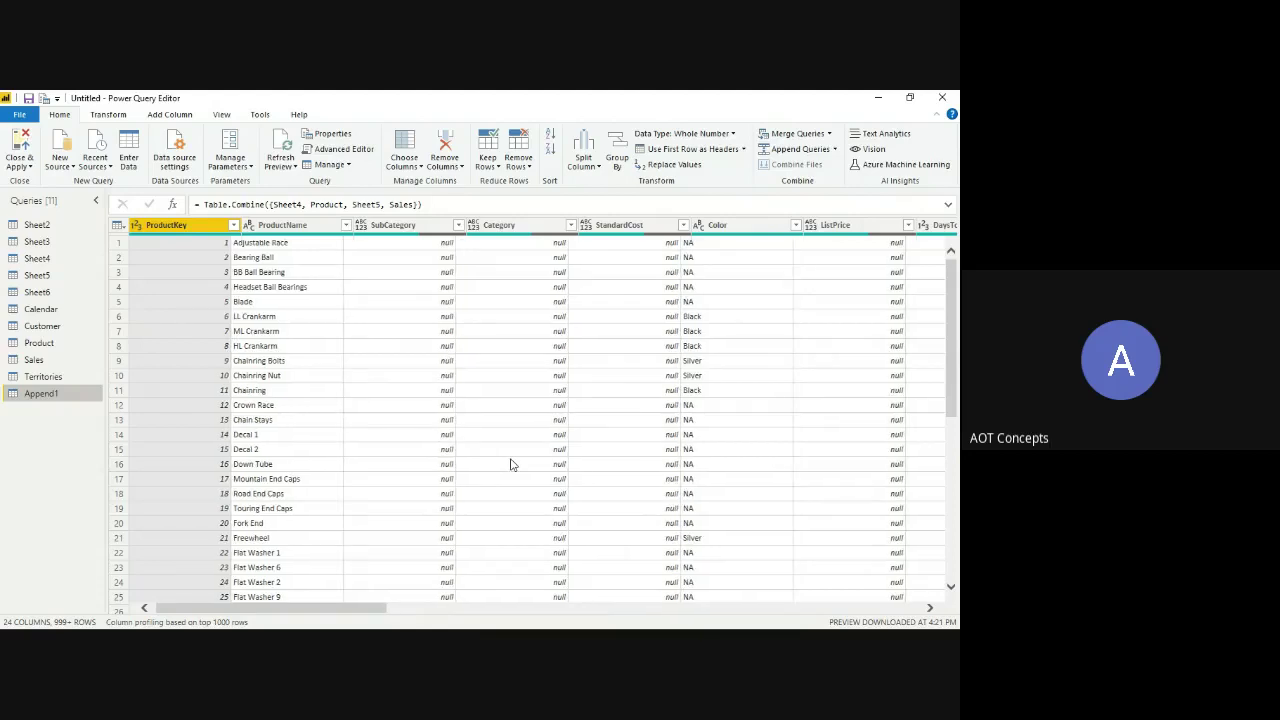
scroll(510, 464, "right", 10)
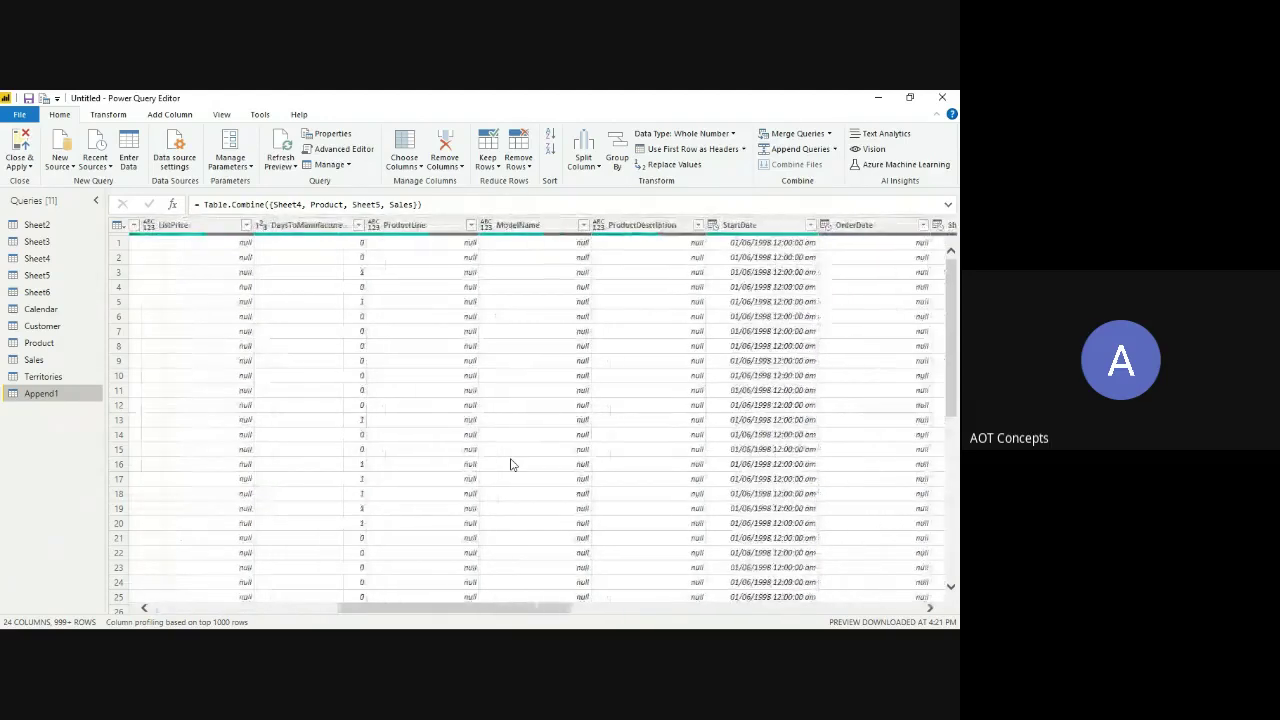
scroll(510, 464, "right", 10)
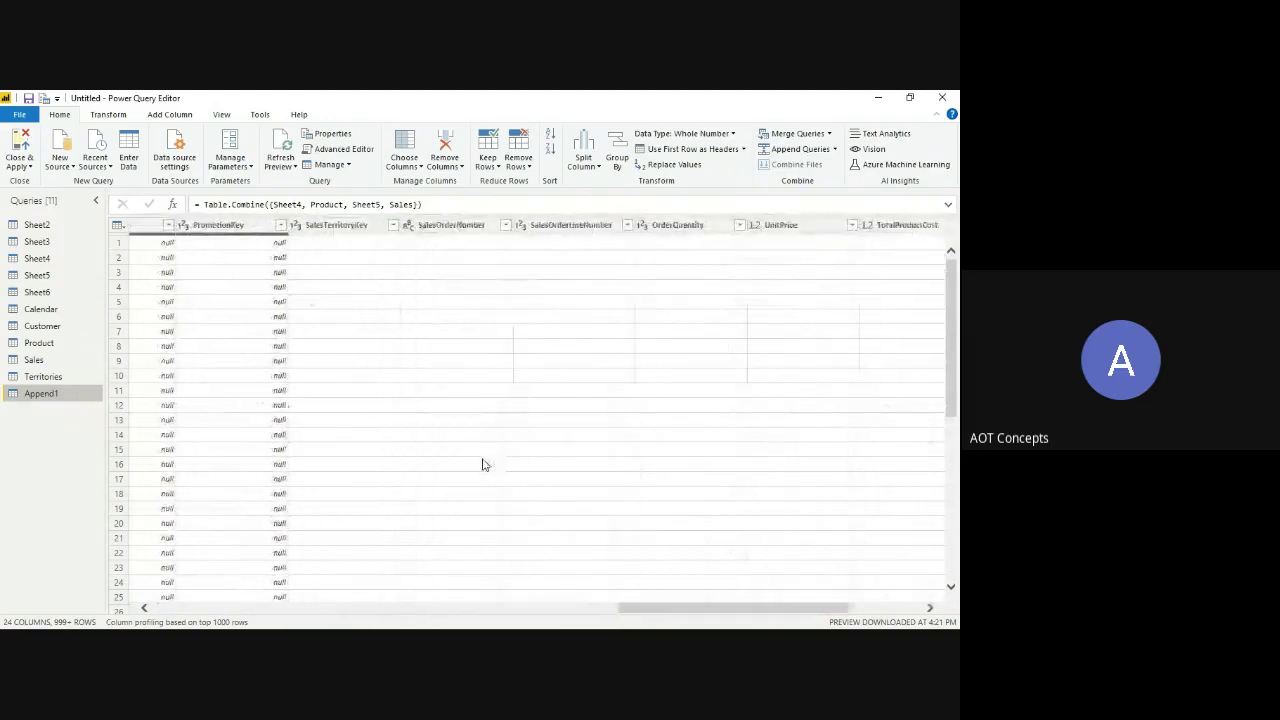
scroll(482, 464, "right", 5)
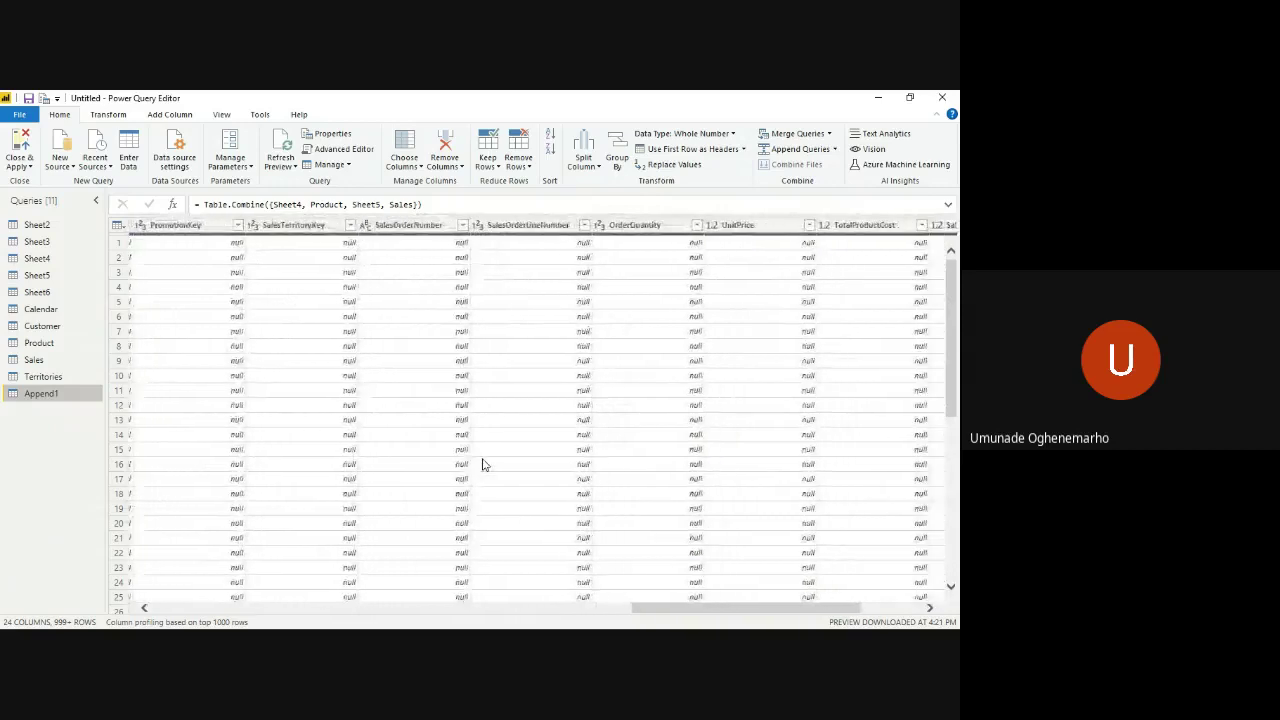
scroll(482, 464, "right", 1)
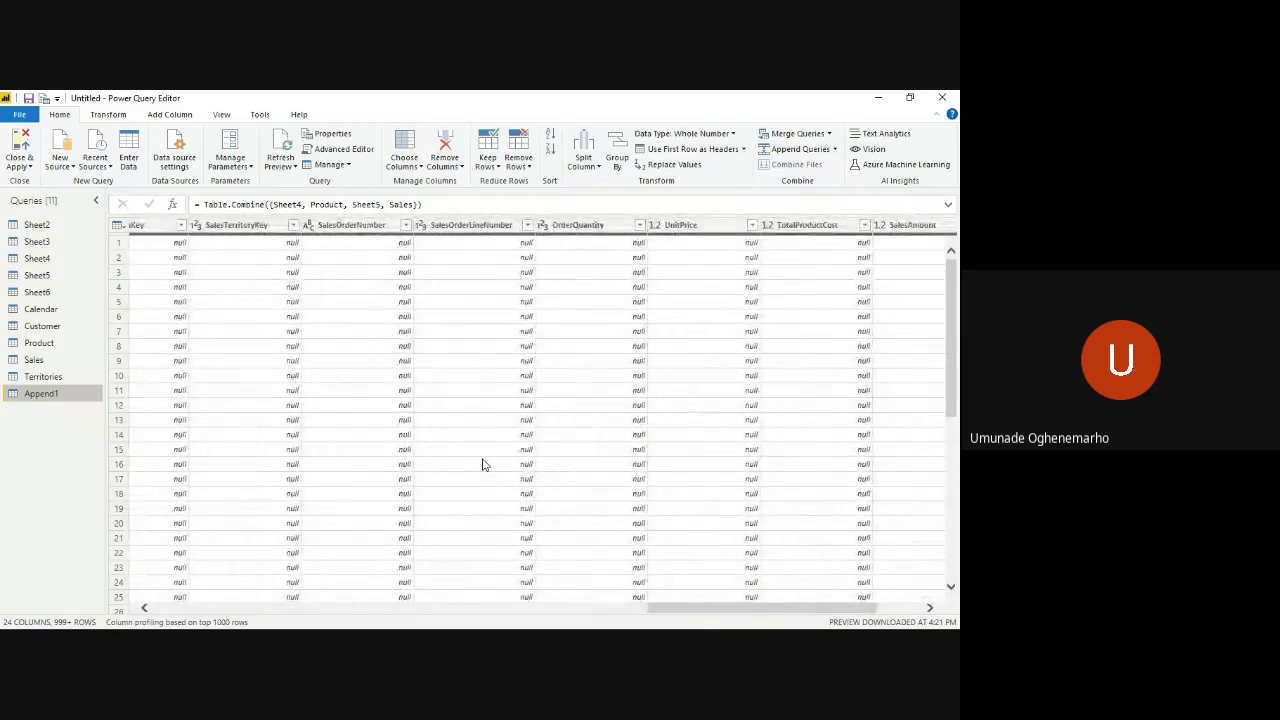
scroll(482, 464, "left", 4)
scroll(482, 464, "left", 3)
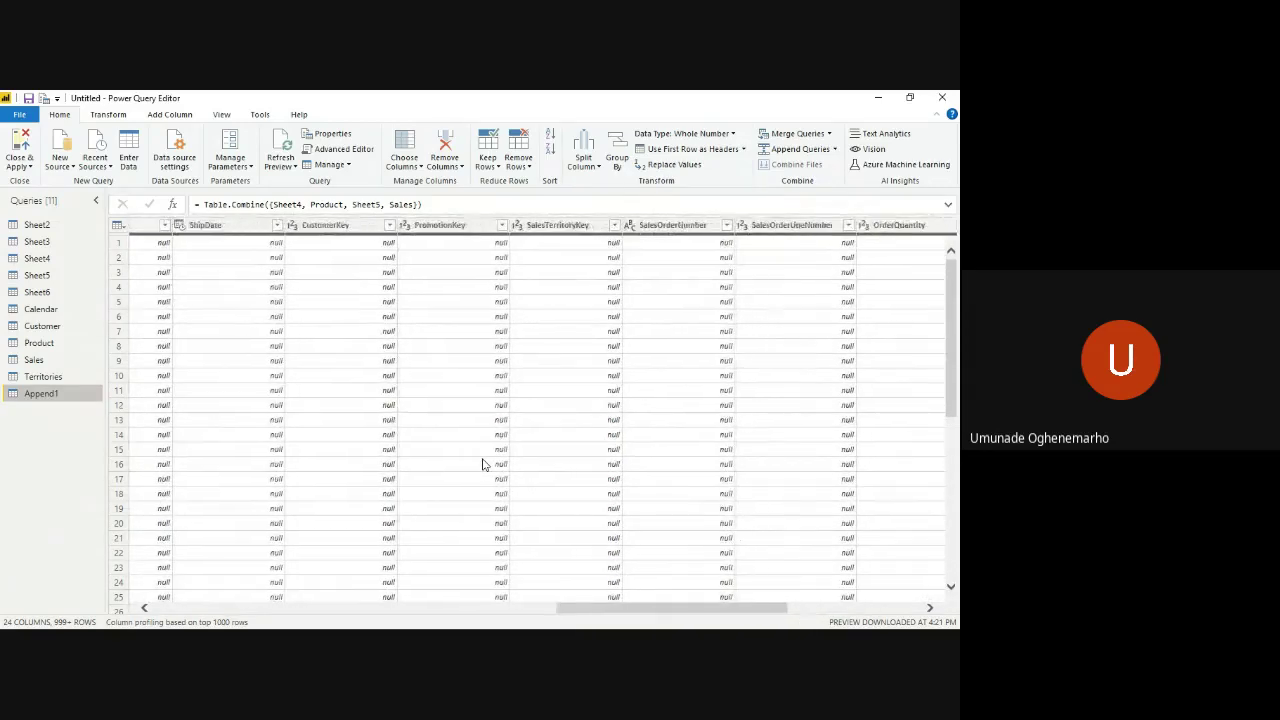
scroll(482, 464, "left", 1)
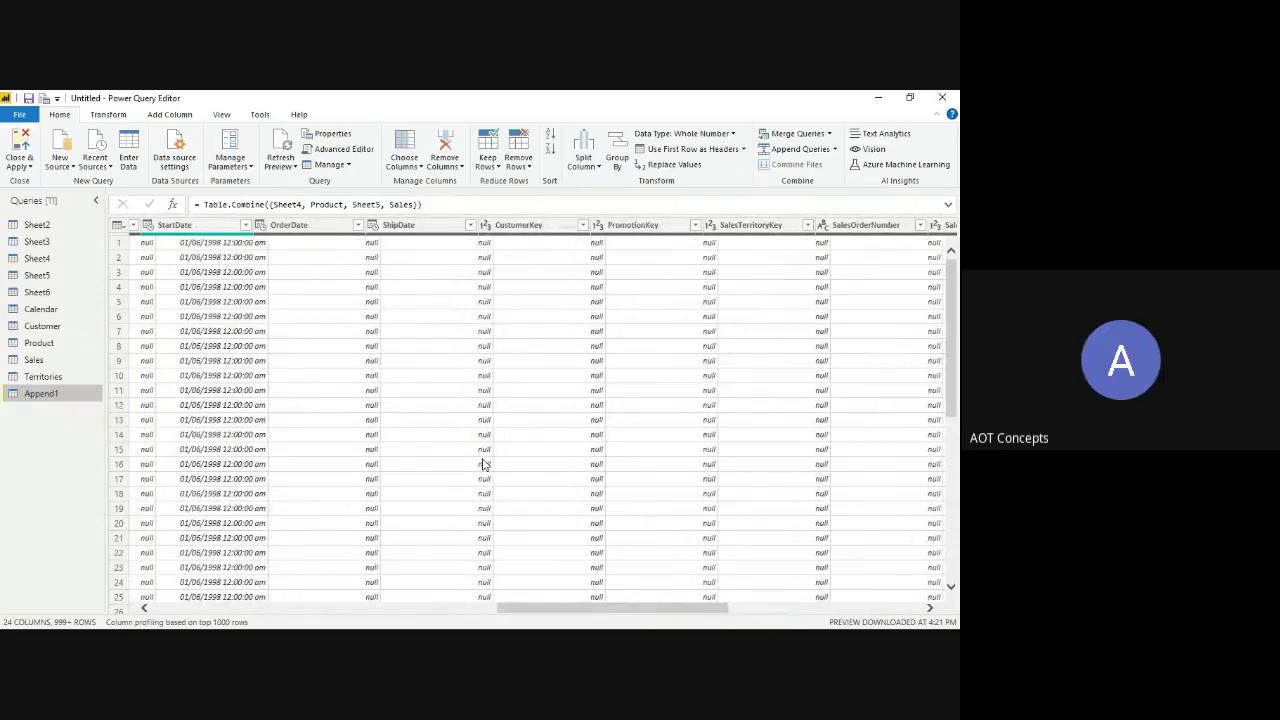
scroll(482, 464, "left", 1)
scroll(483, 464, "right", 5)
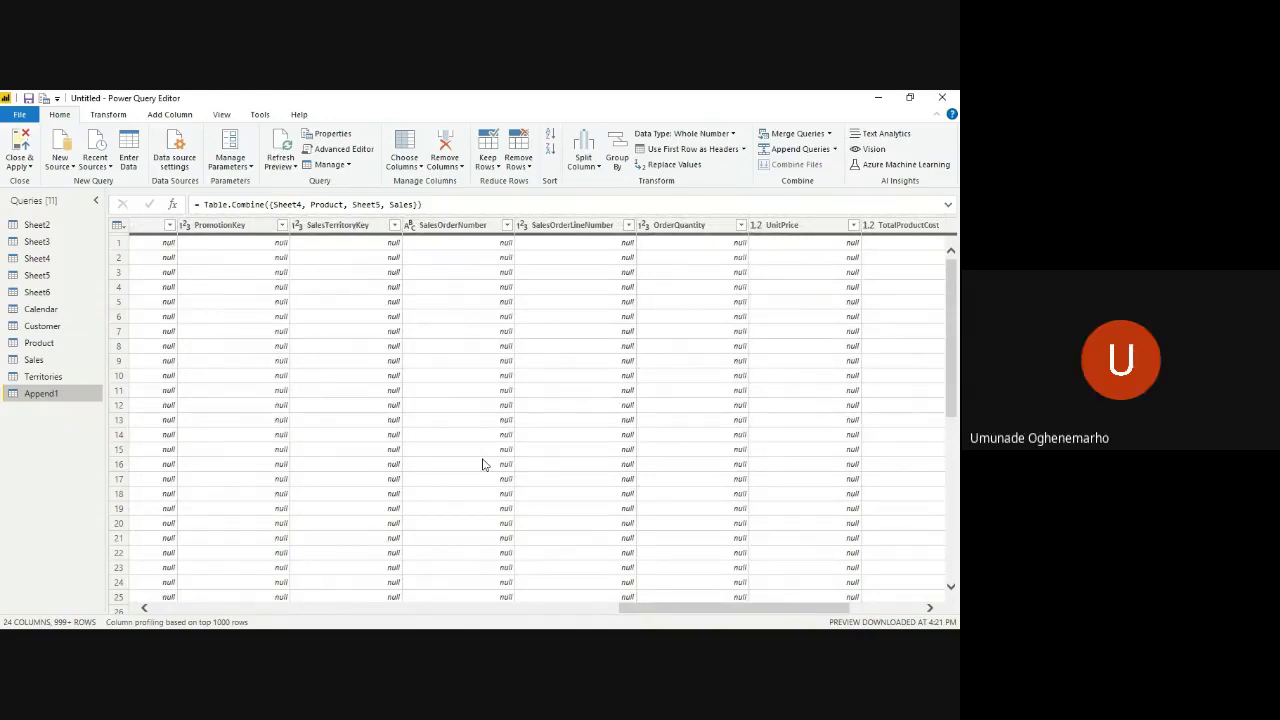
scroll(482, 464, "right", 4)
- Examine the appended query's rows down through the Sales amount columns and the product description and date columns
scroll(409, 468, "down", 10)
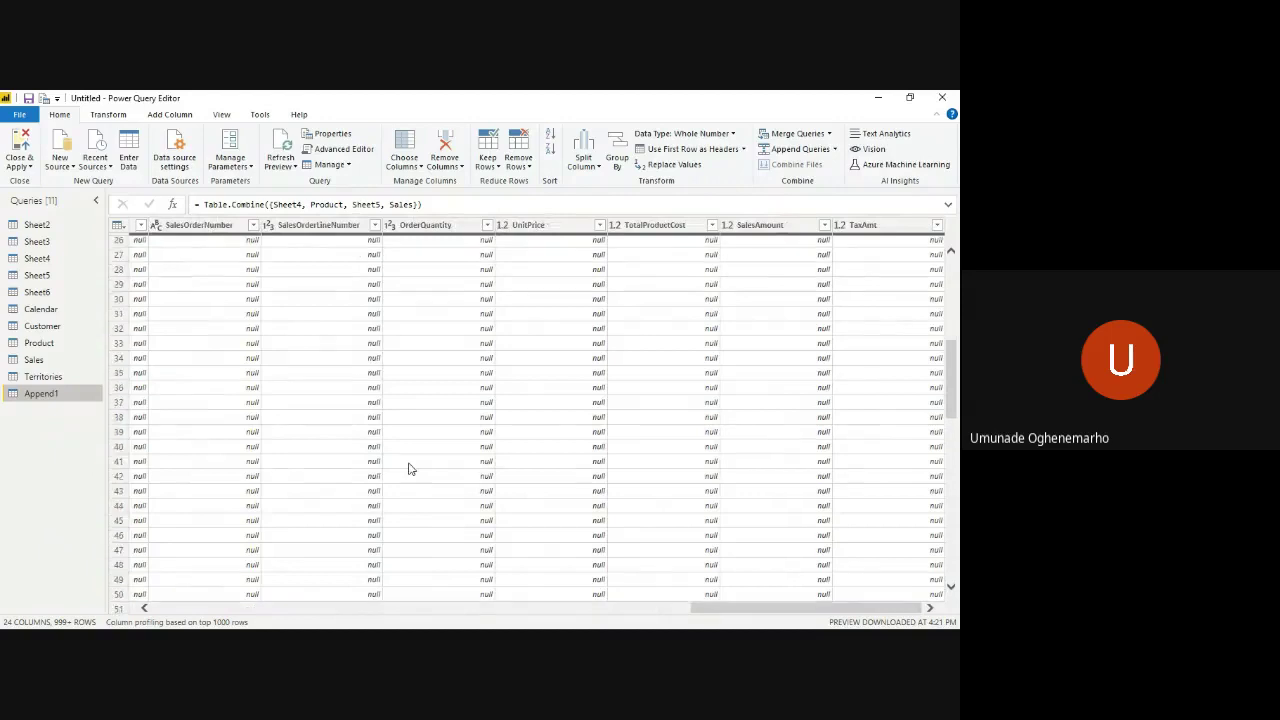
scroll(409, 468, "down", 17)
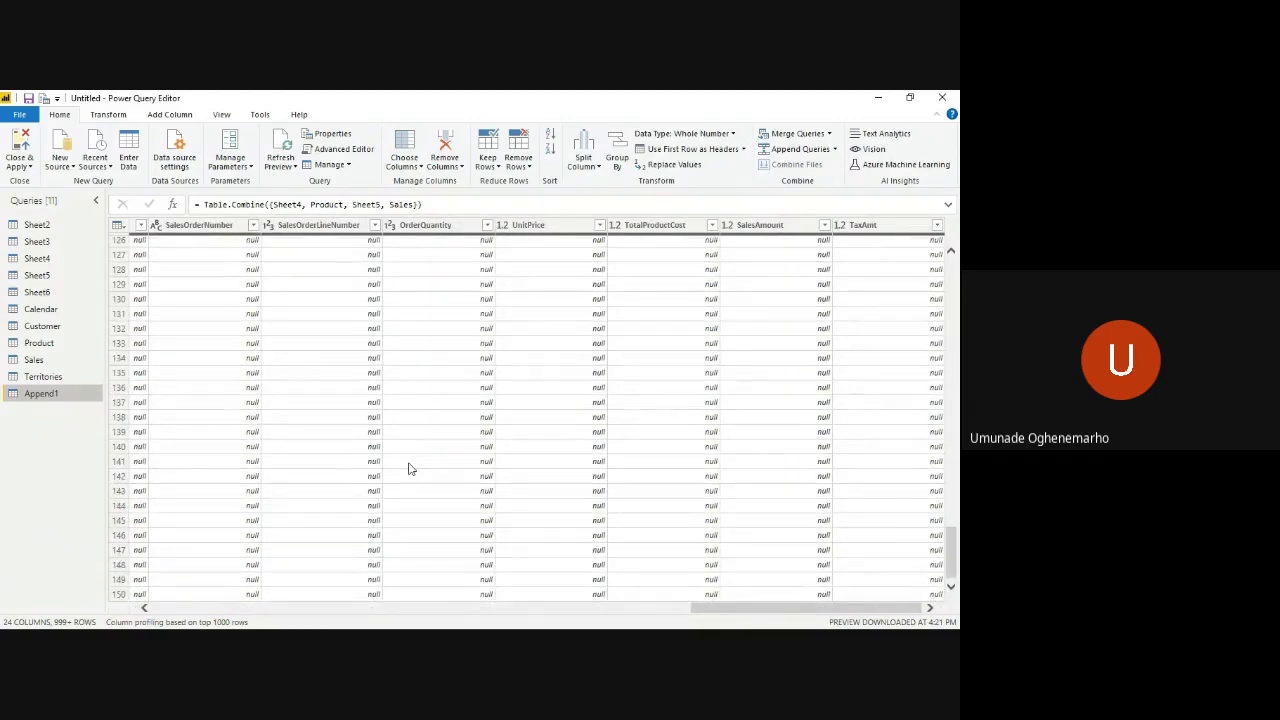
scroll(409, 468, "down", 20)
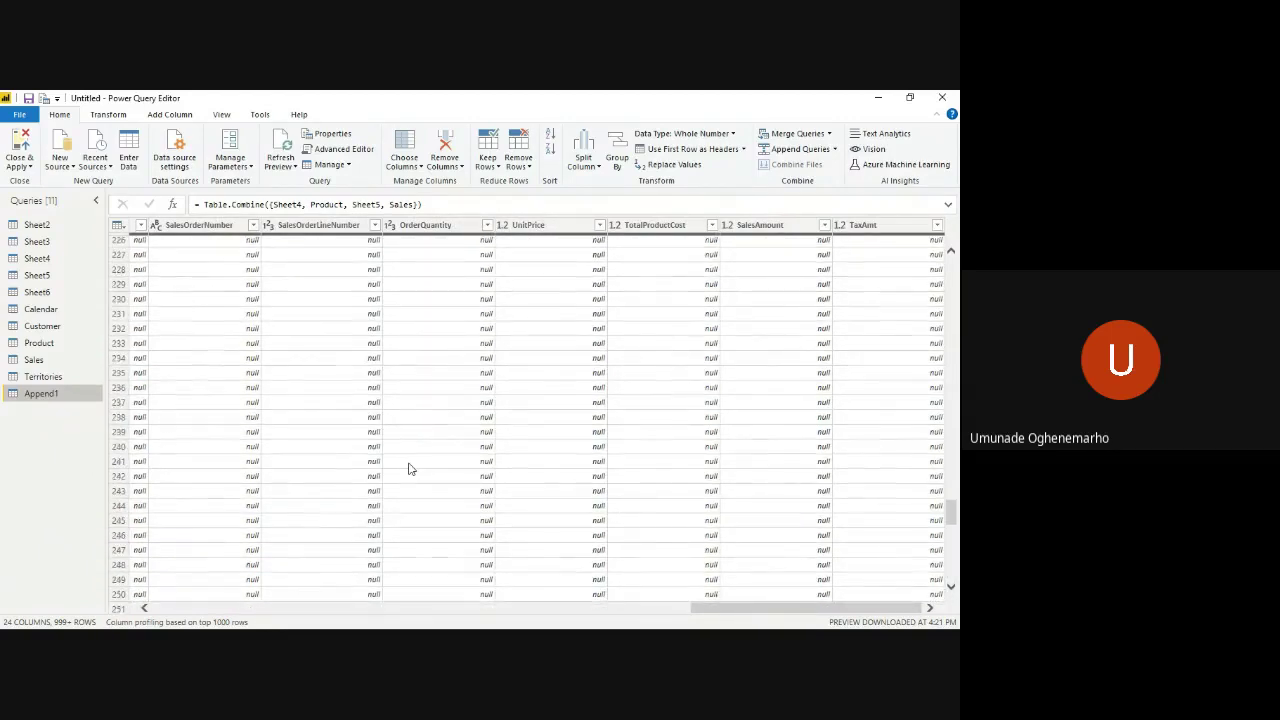
scroll(409, 468, "down", 20)
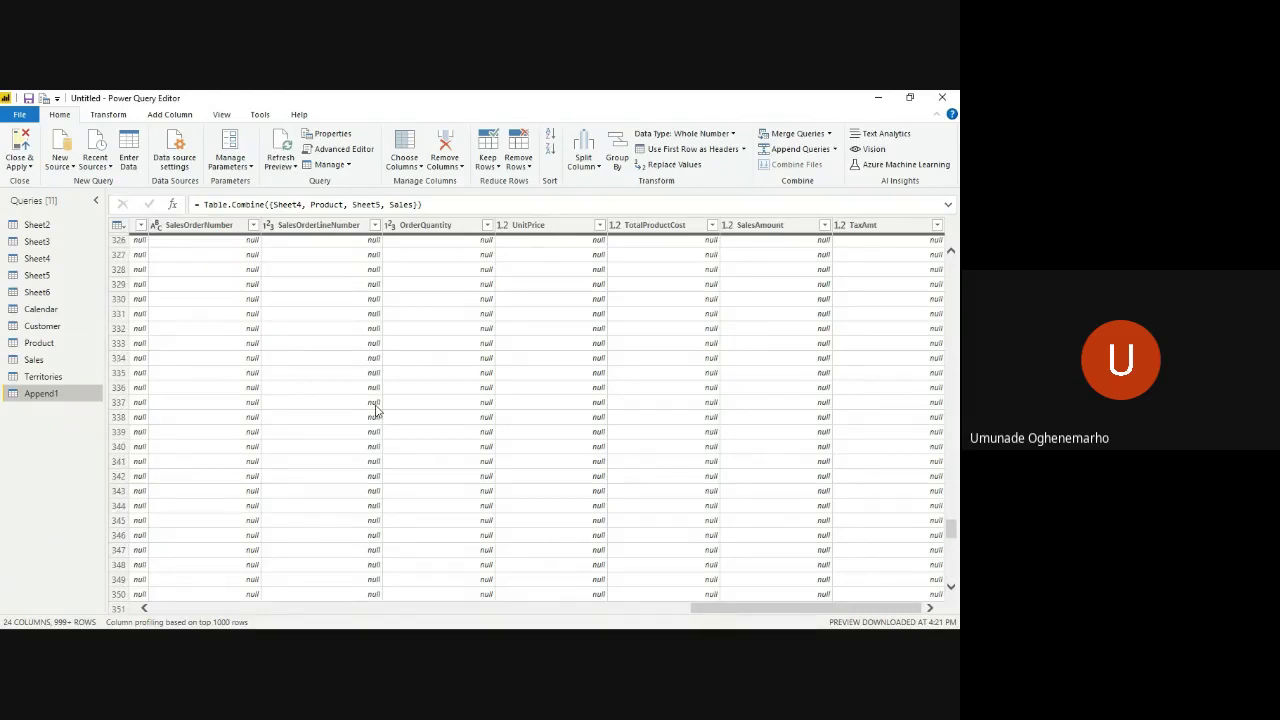
scroll(376, 410, "left", 3)
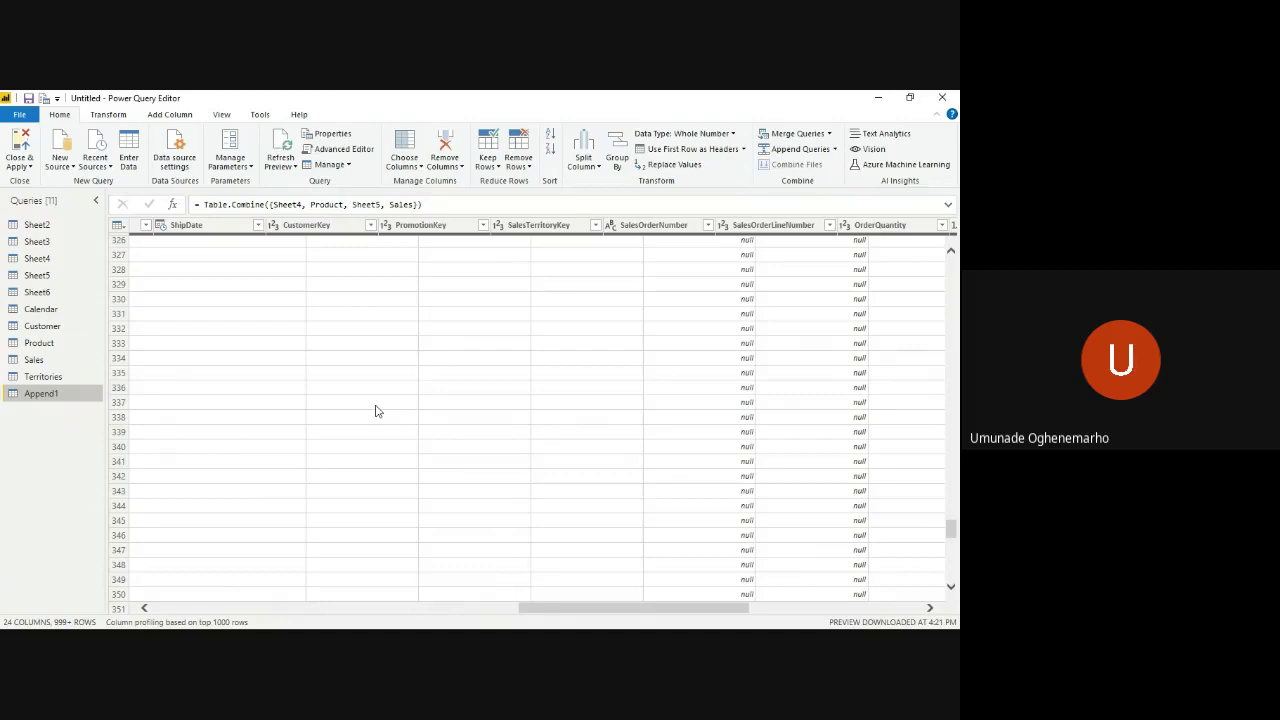
scroll(376, 410, "left", 3)
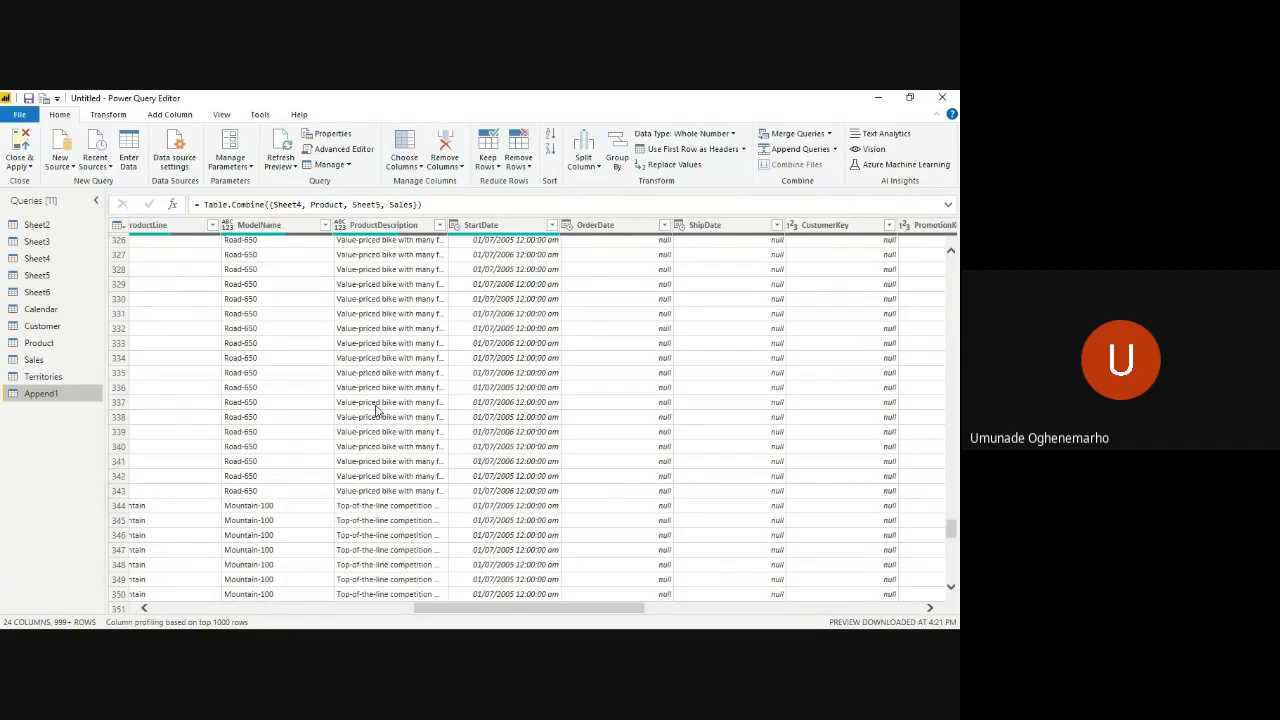
scroll(376, 410, "down", 20)
scroll(376, 410, "down", 20)
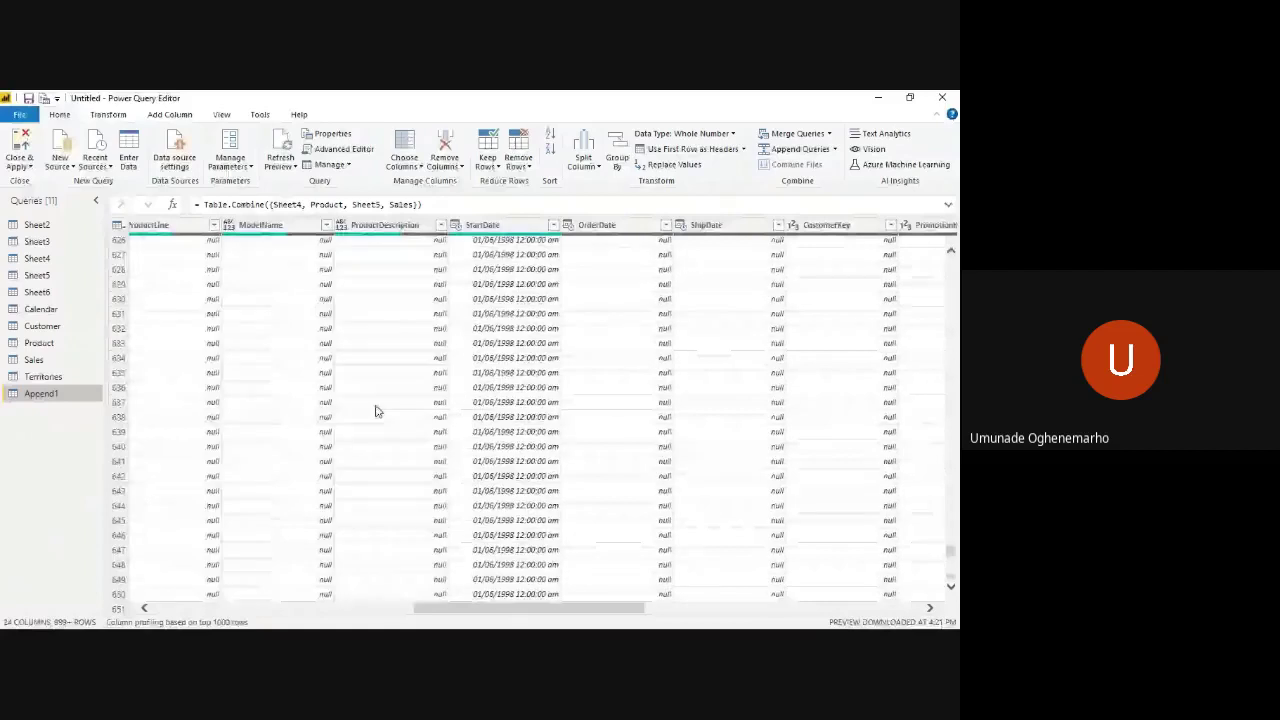
- Inspect rows 626 to 650 of the appended query across the columns between ProductKey and SalesOrderNumber
scroll(376, 410, "left", 1)
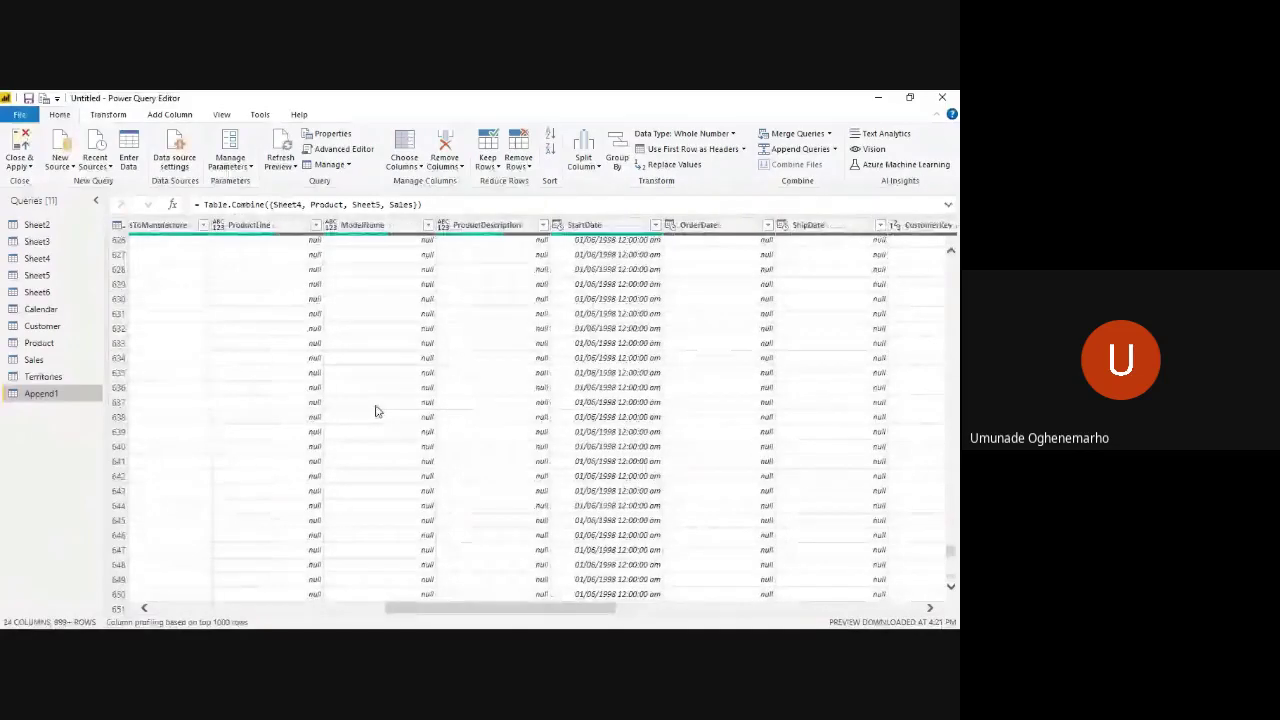
scroll(581, 438, "left", 5)
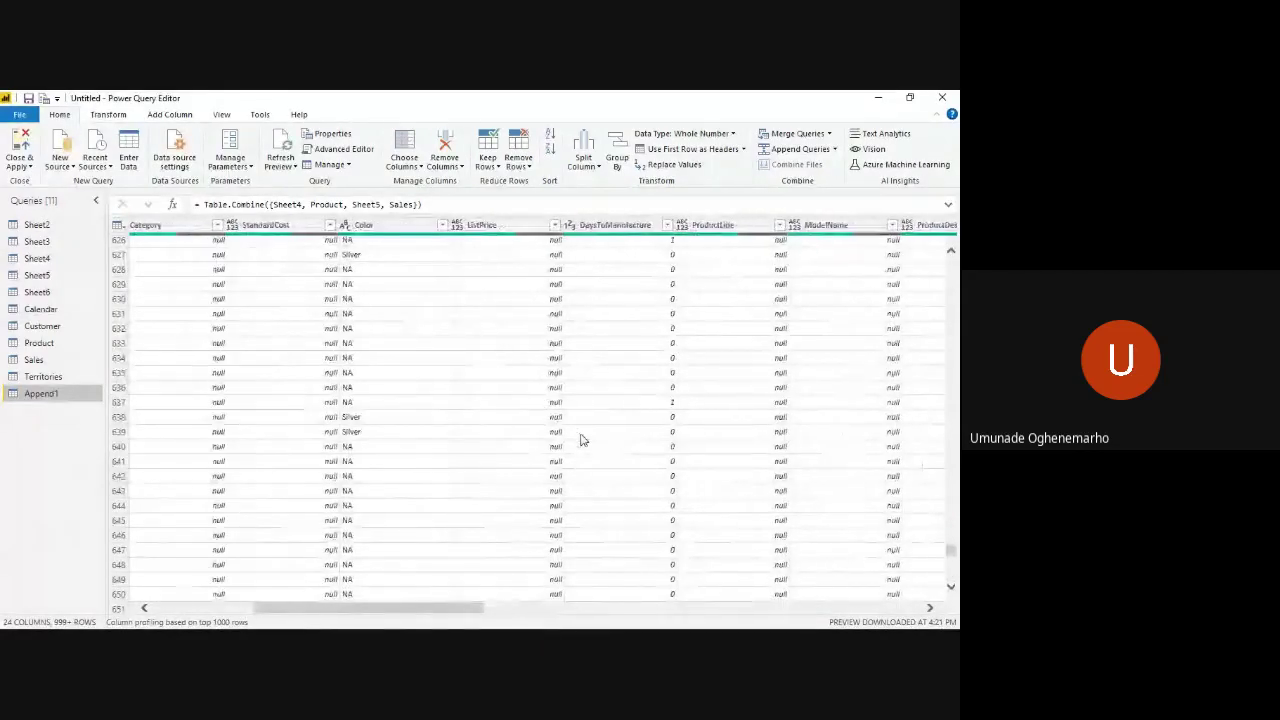
scroll(581, 438, "right", 4)
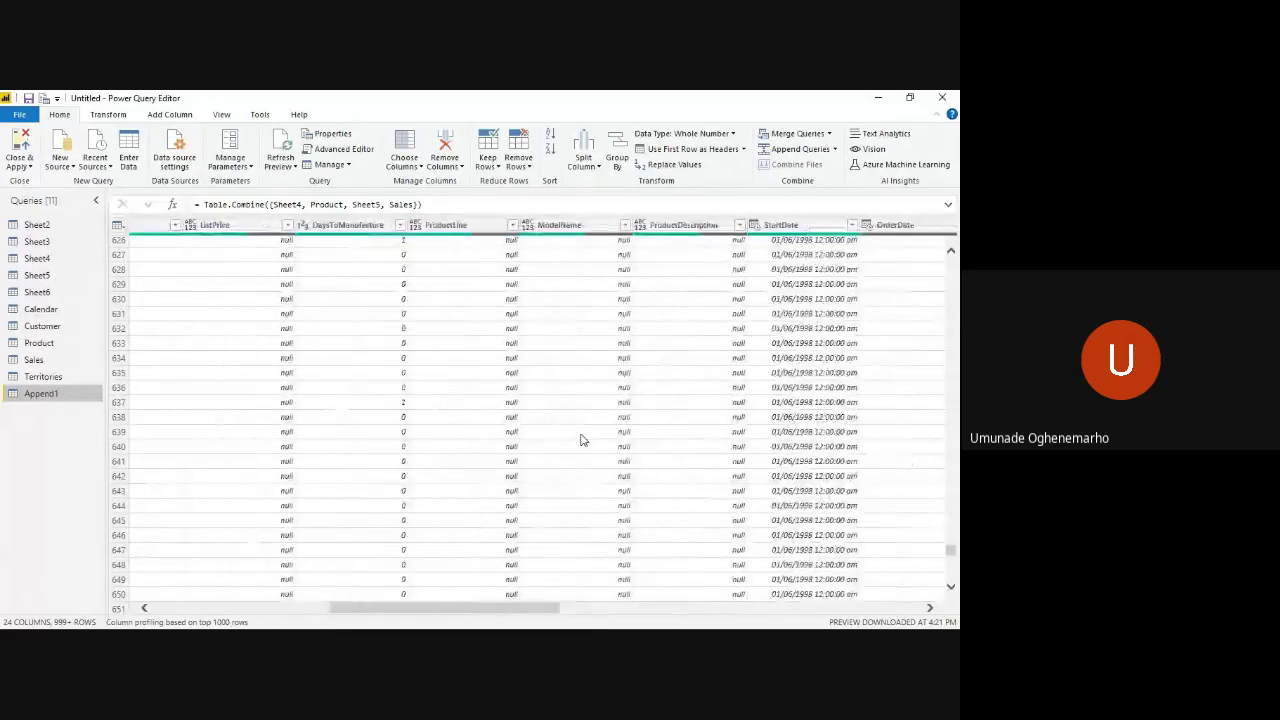
scroll(581, 438, "right", 2)
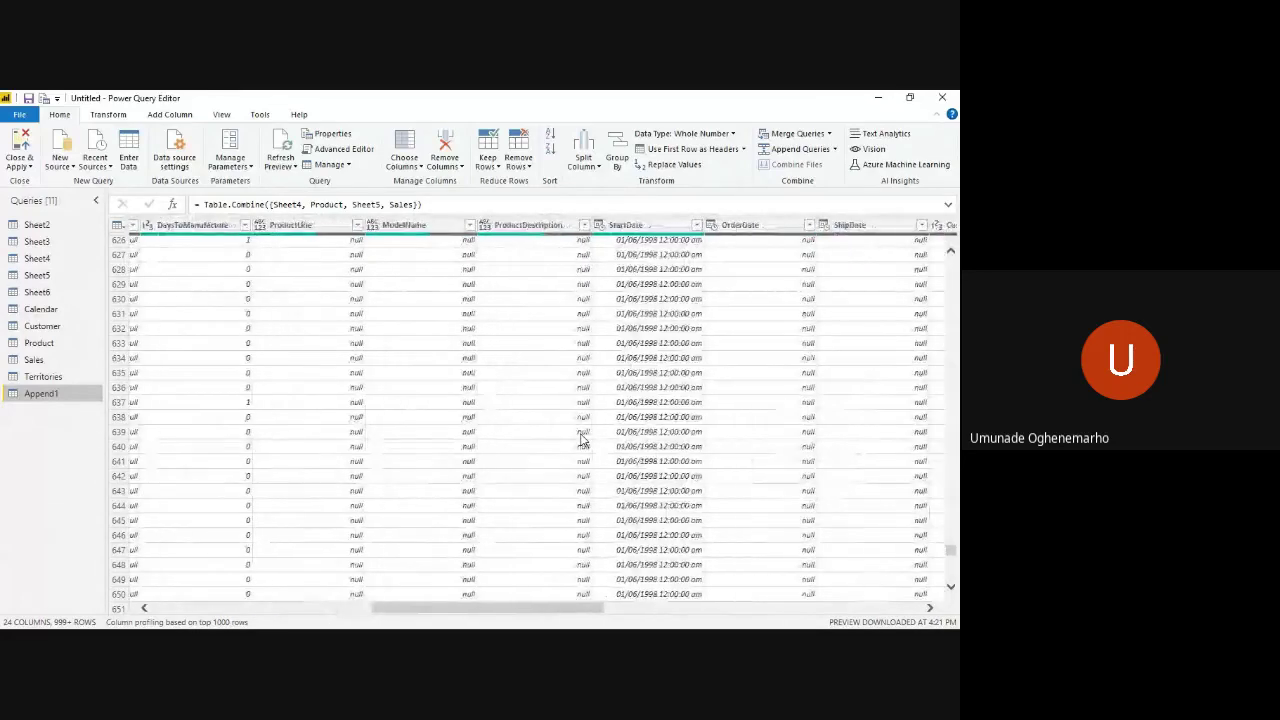
scroll(581, 438, "right", 4)
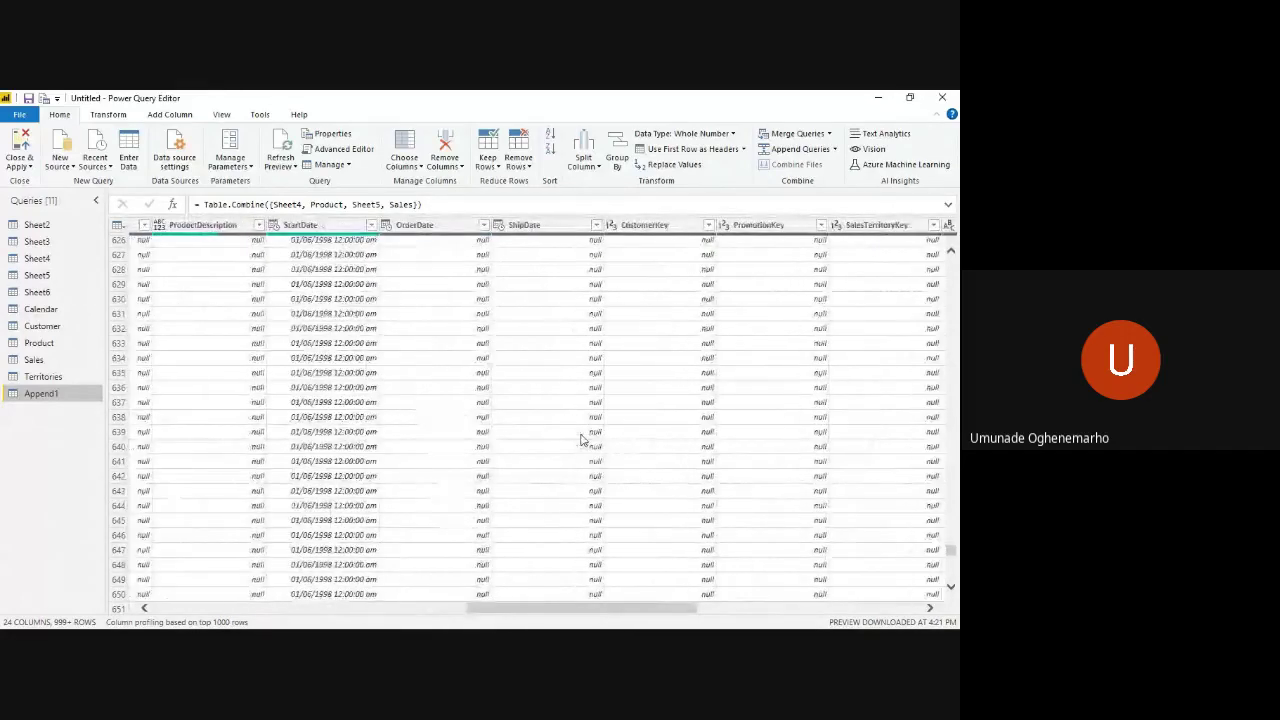
scroll(581, 438, "left", 2)
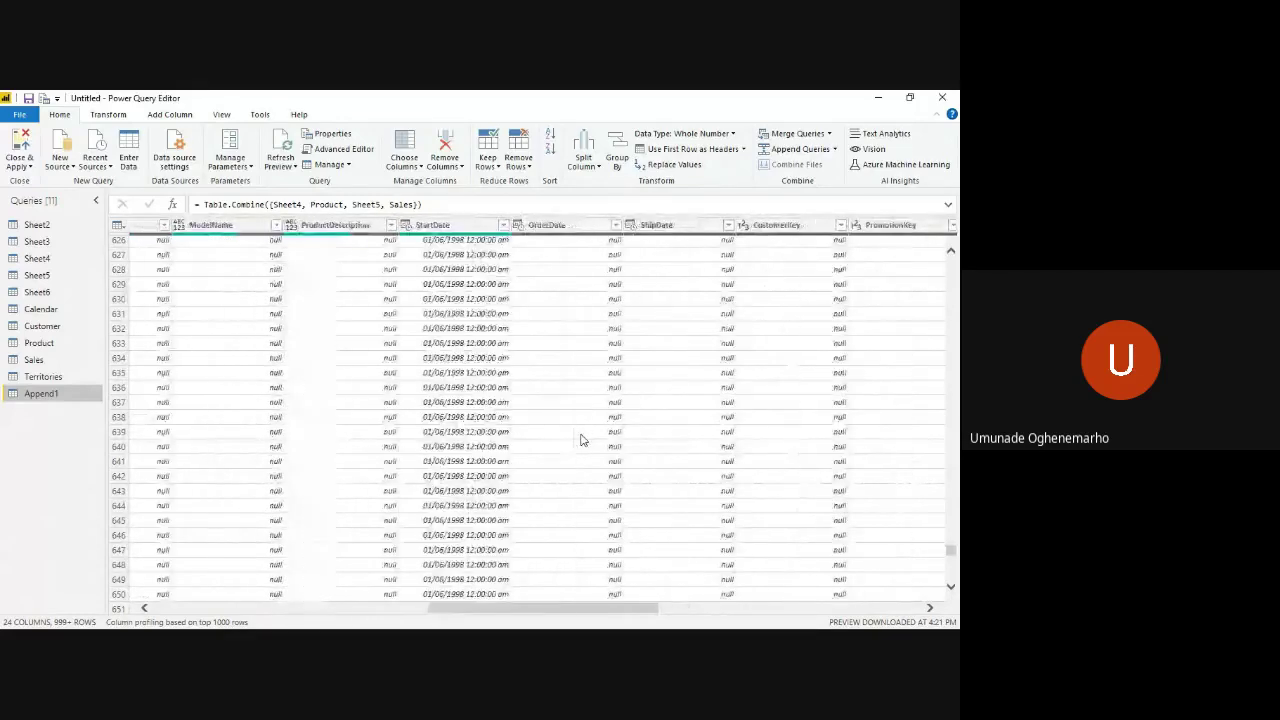
scroll(581, 438, "right", 3)
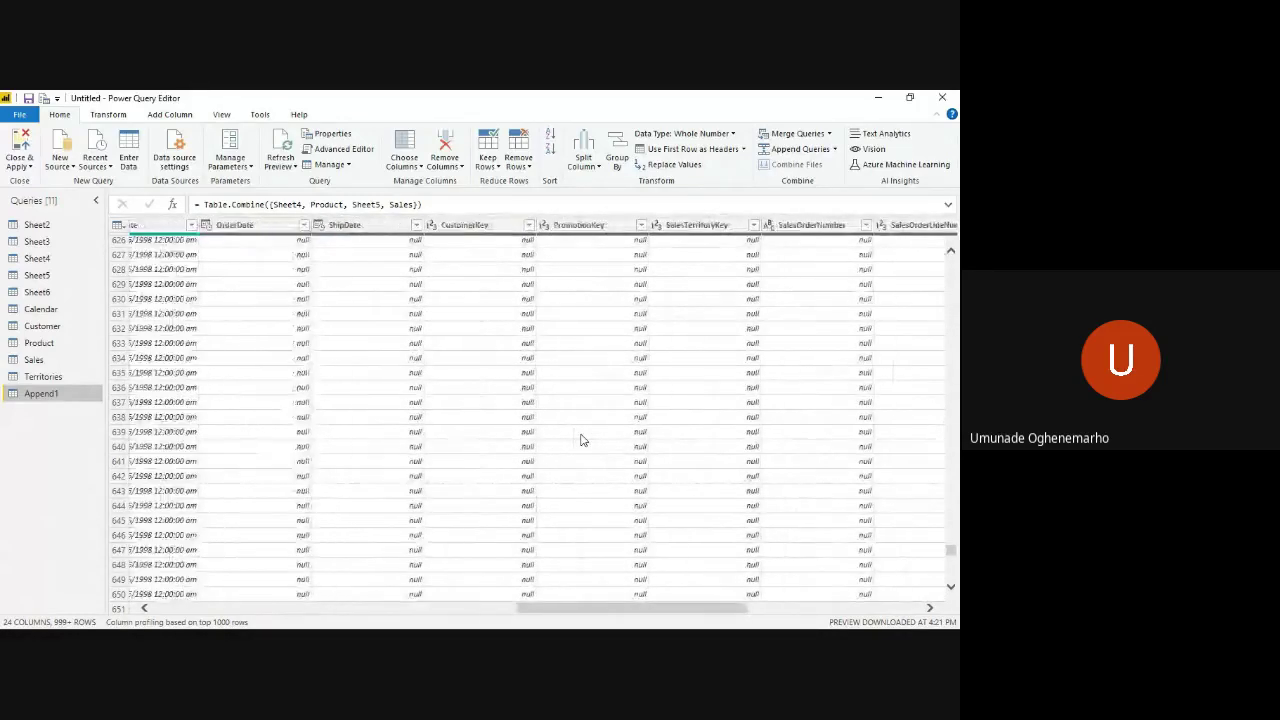
scroll(581, 438, "left", 6)
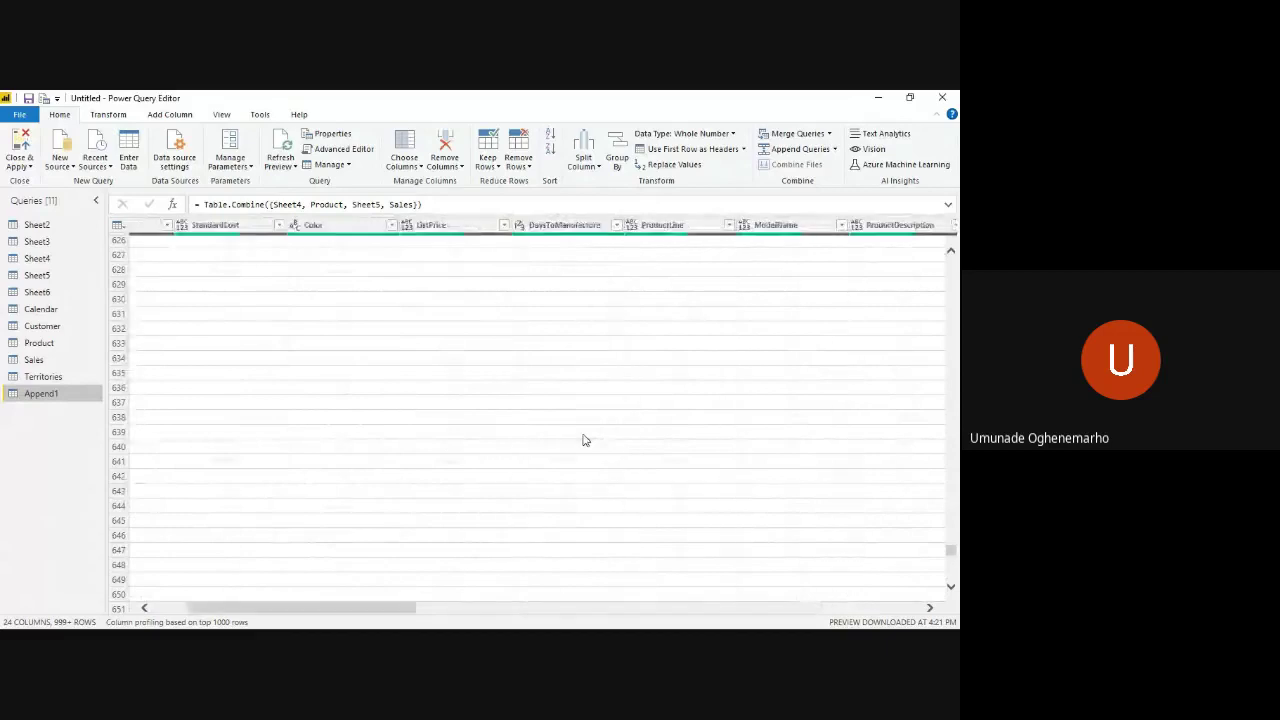
scroll(585, 440, "left", 3)
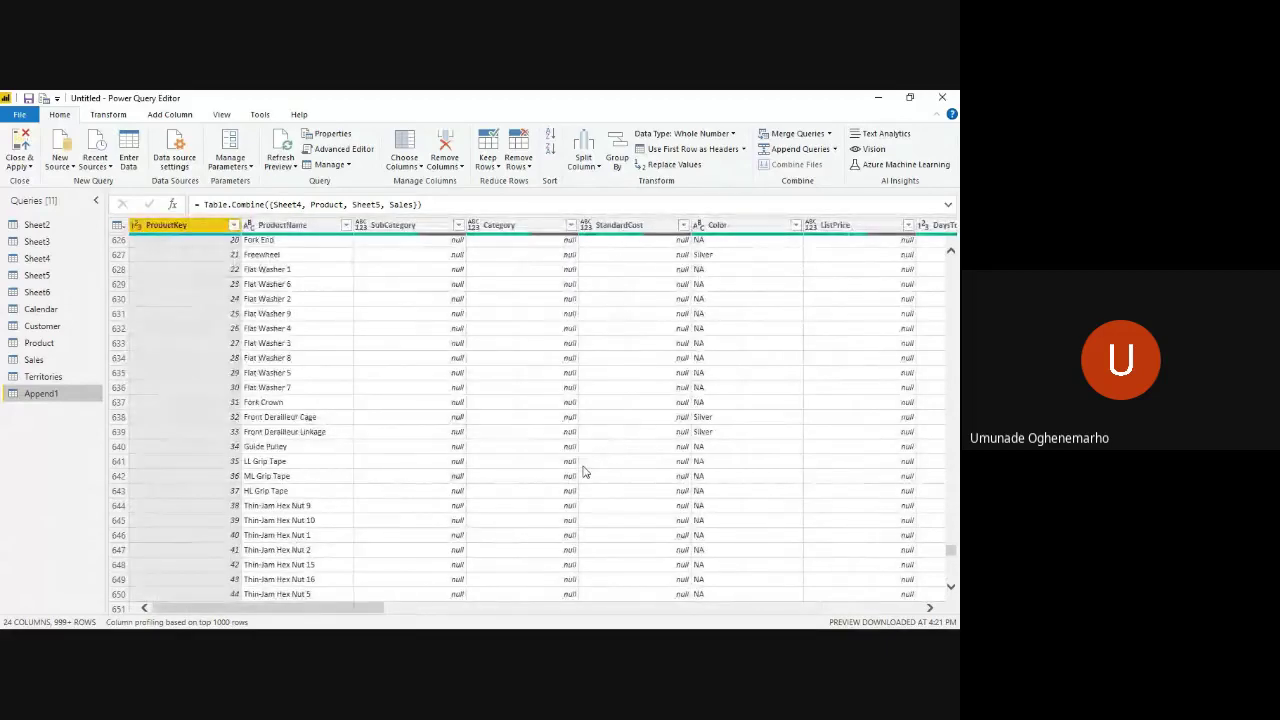
- Look through the ProductKey and ProductName rows to find where the product records end and the Sales records begin
scroll(585, 472, "up", 15)
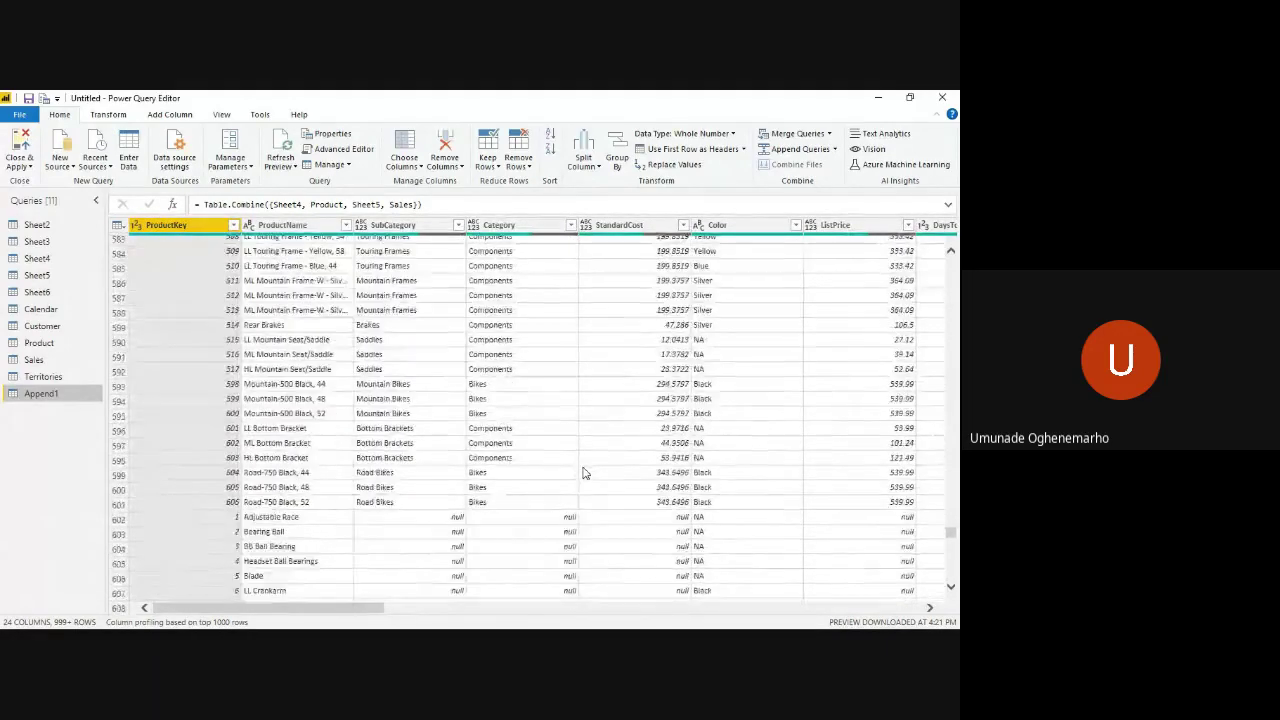
scroll(585, 472, "down", 20)
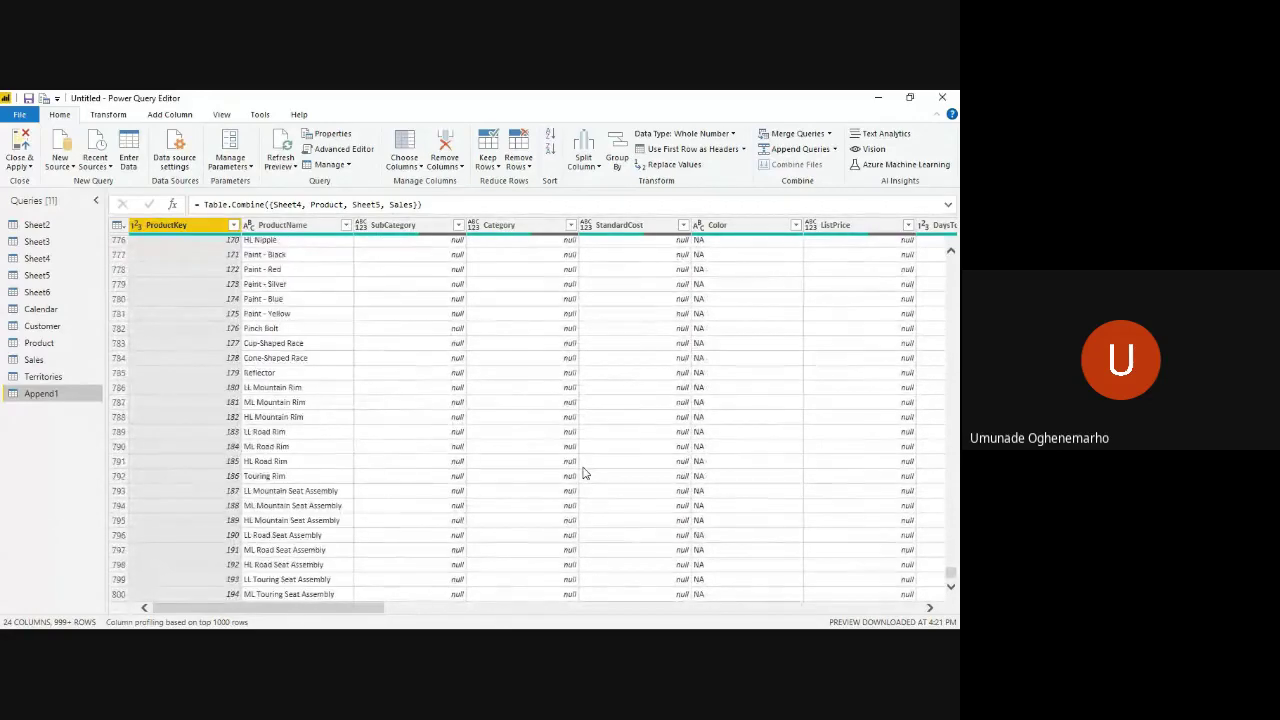
scroll(585, 472, "down", 20)
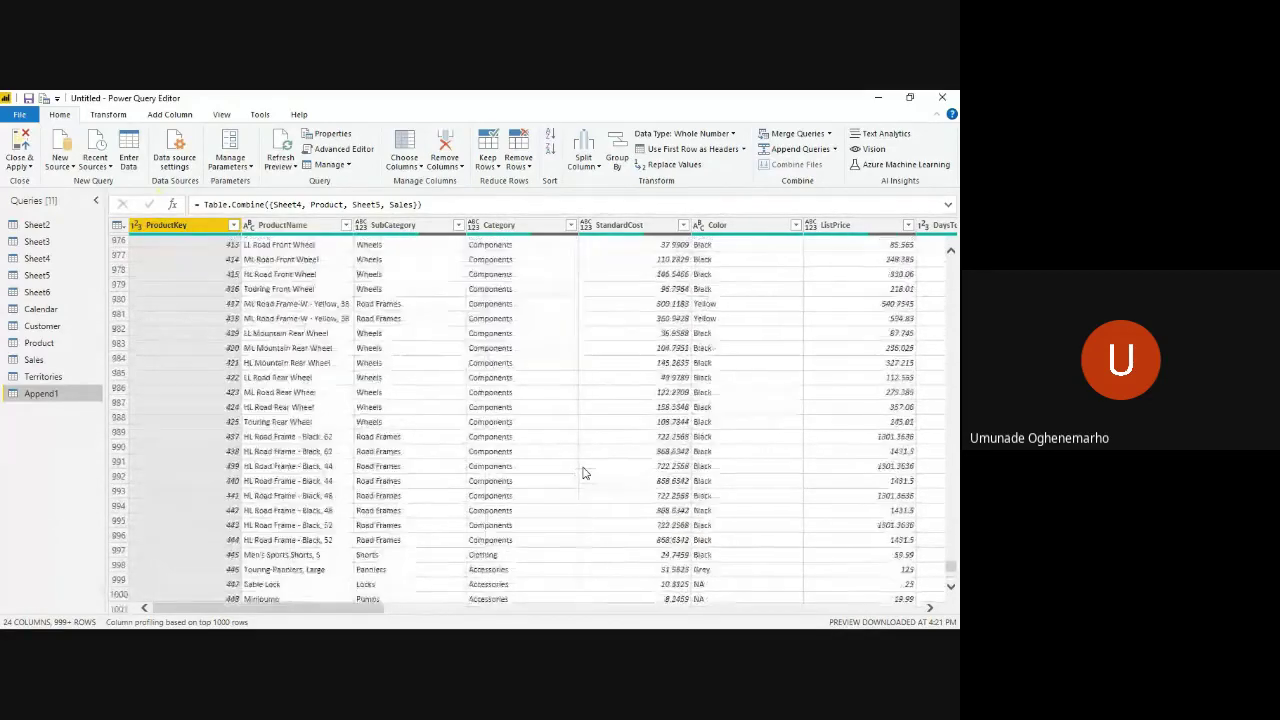
scroll(585, 472, "down", 20)
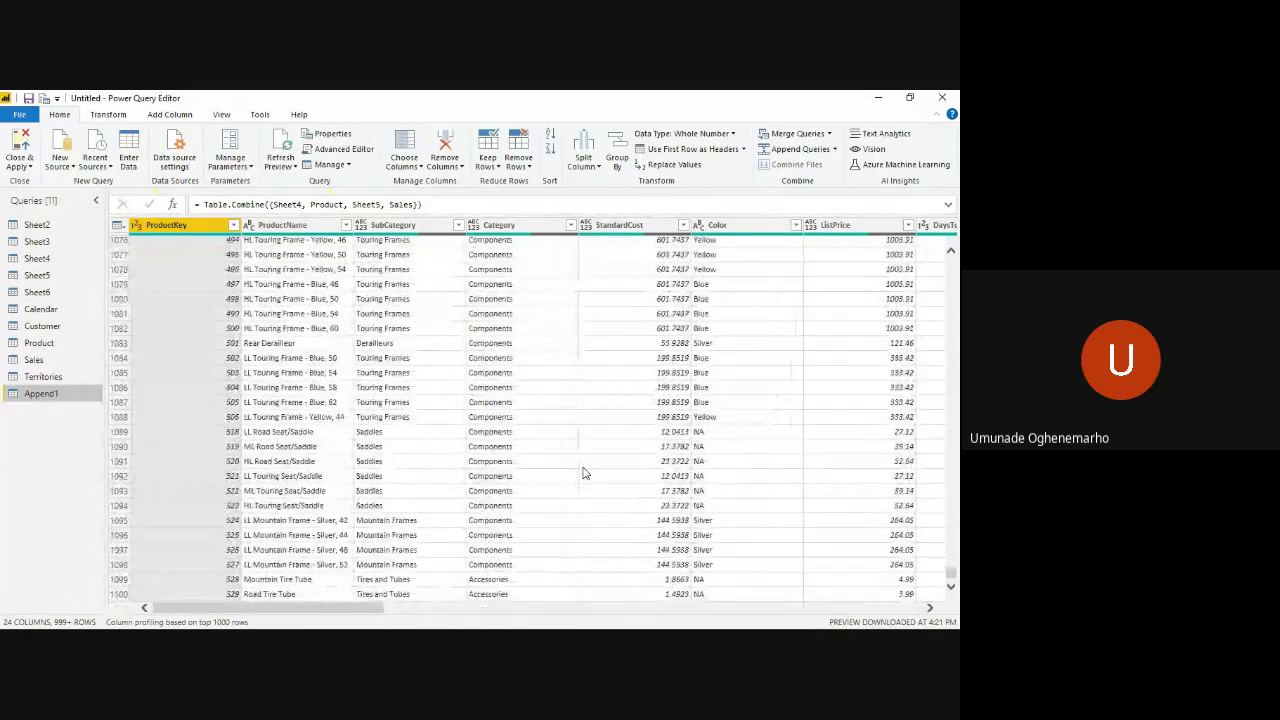
scroll(585, 472, "up", 20)
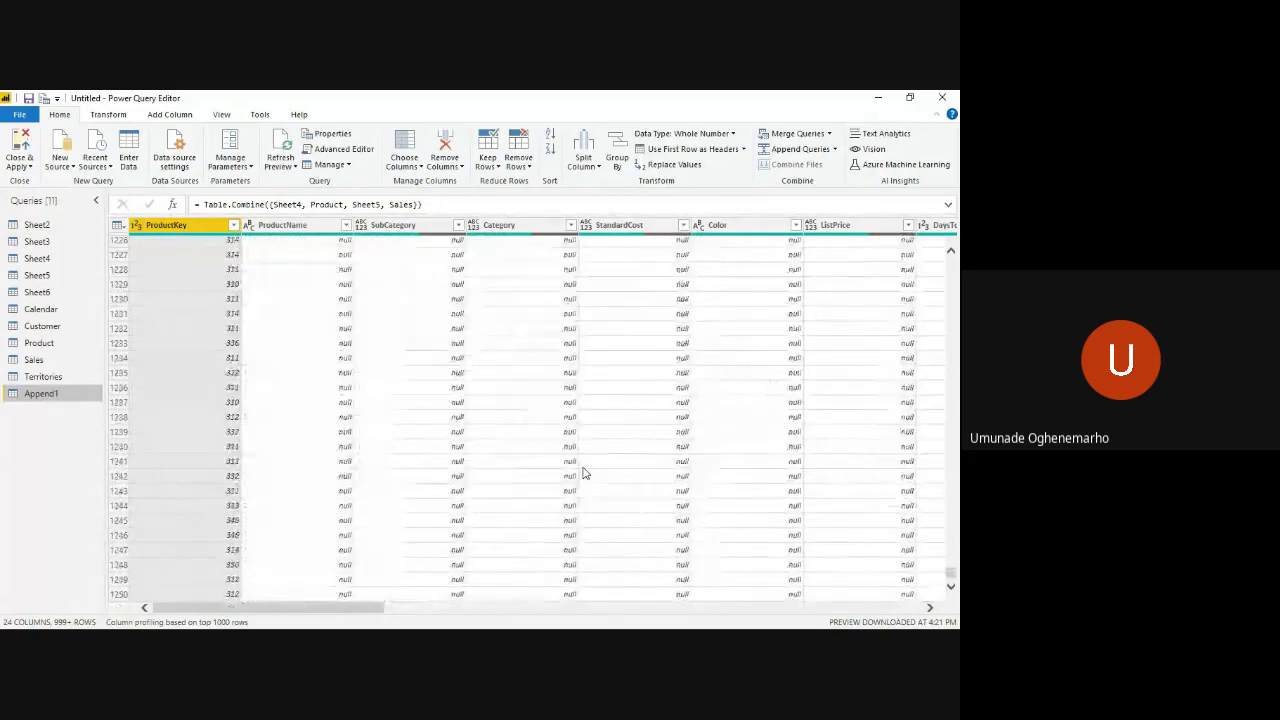
scroll(585, 472, "up", 9)
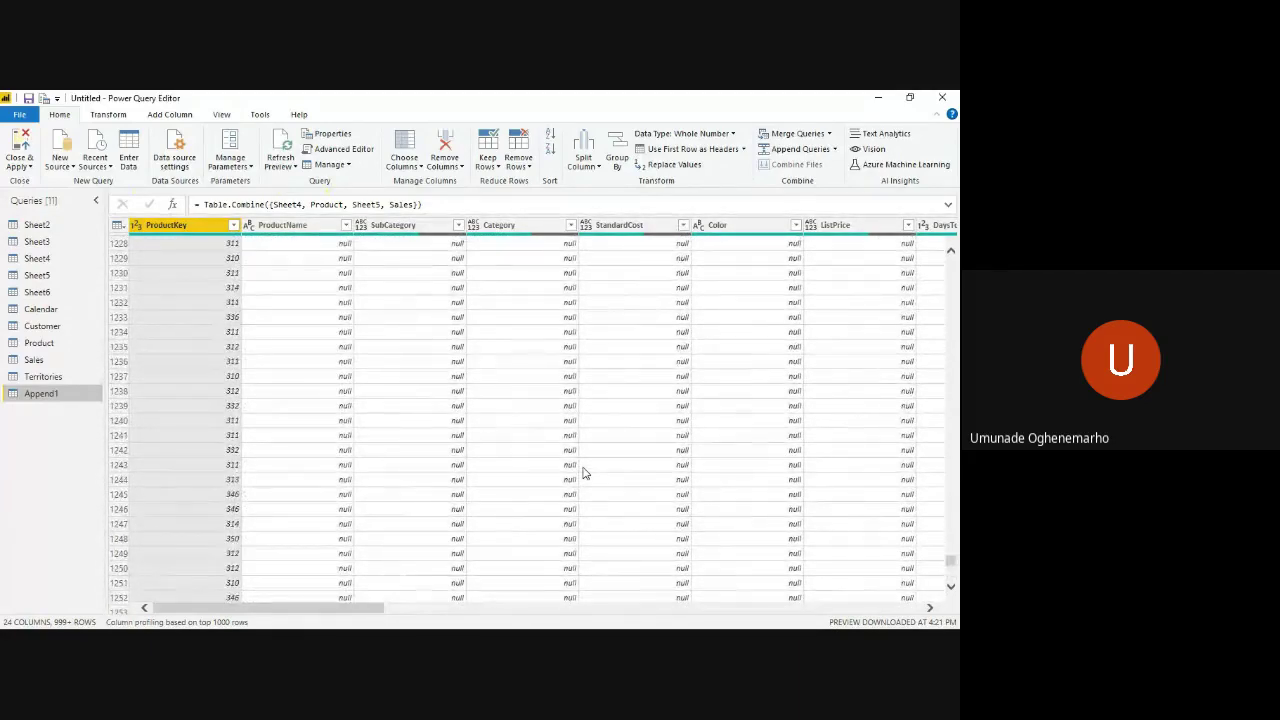
- Compare the product and Sales columns across rows 1200 to 1224, where the appended Sales records start
scroll(585, 472, "right", 10)
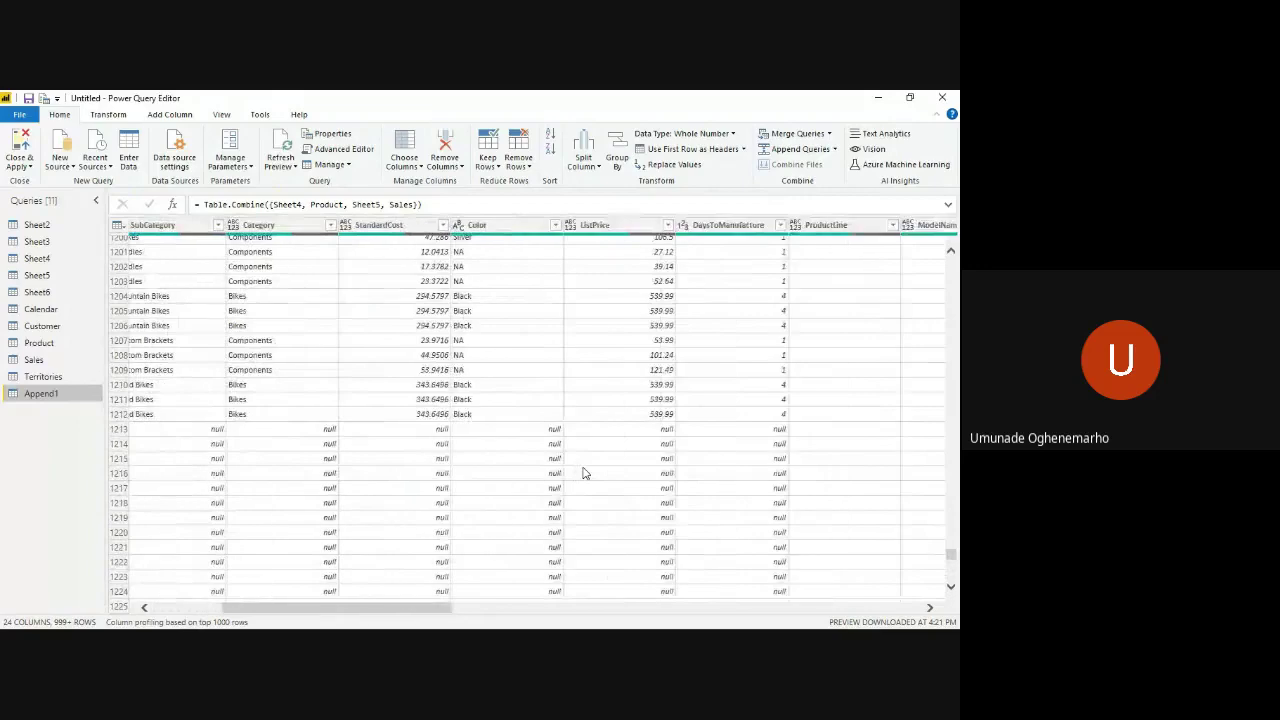
scroll(585, 472, "right", 15)
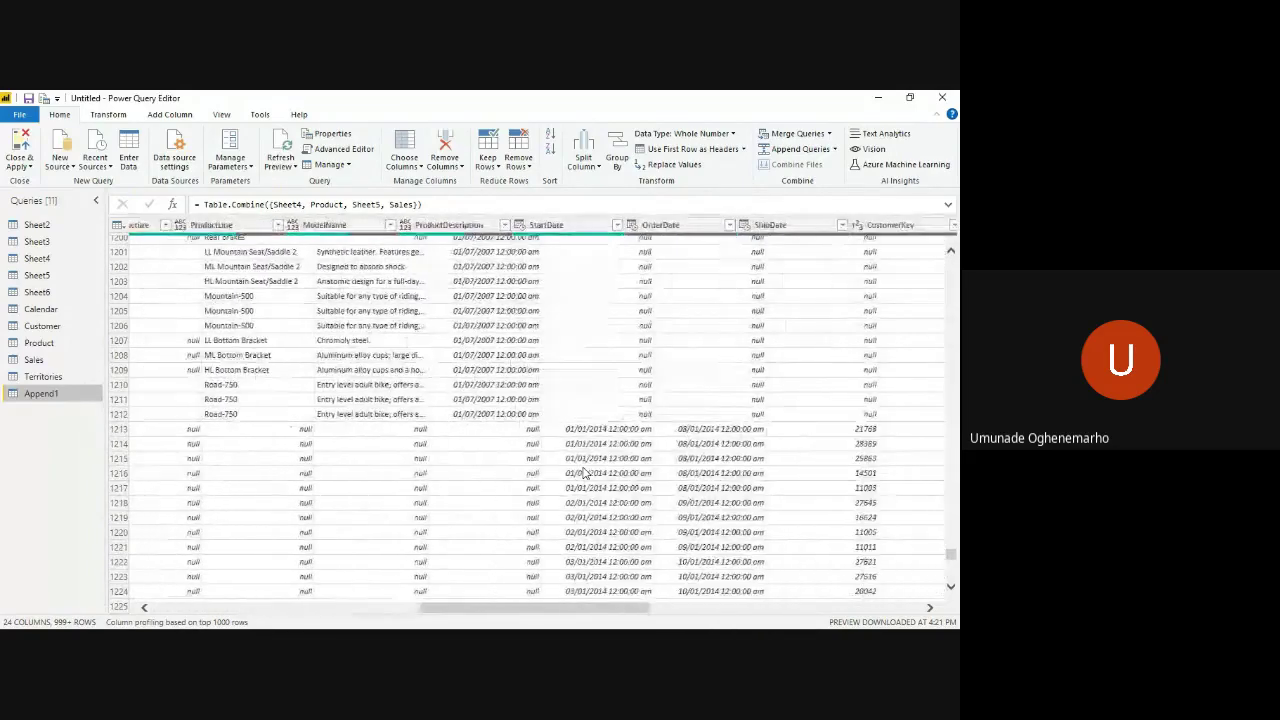
scroll(585, 472, "right", 12)
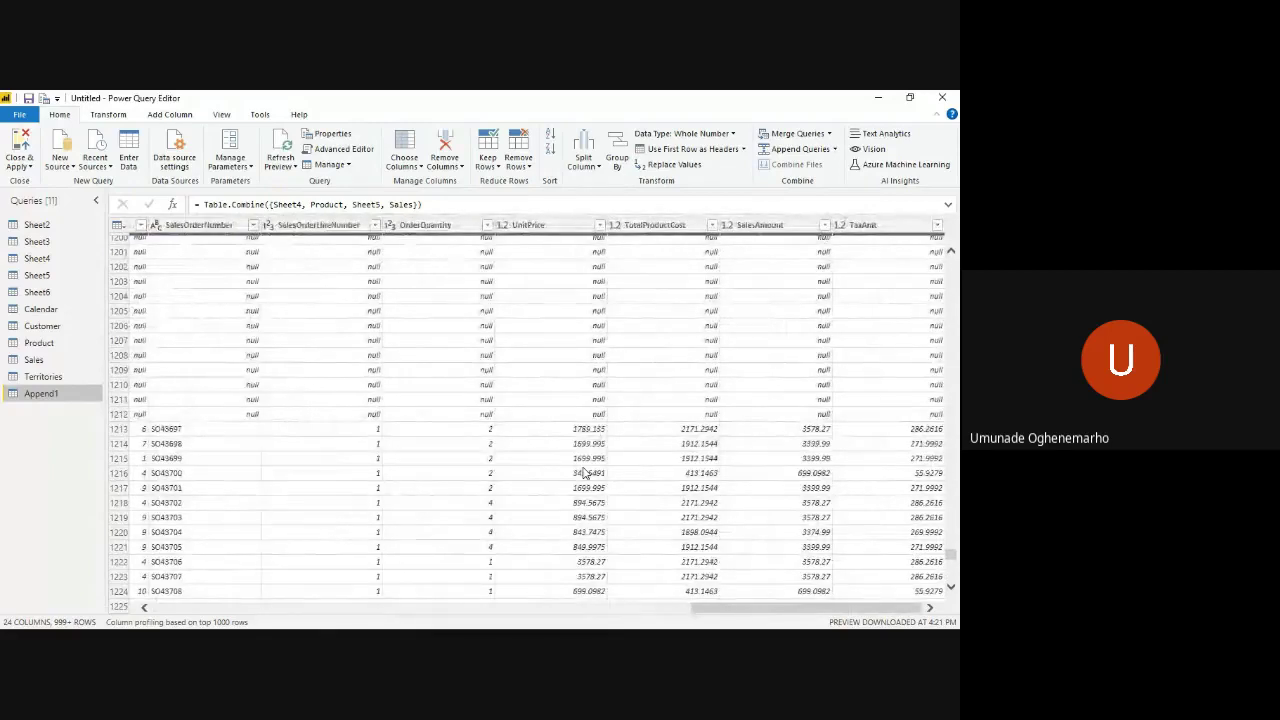
scroll(585, 472, "left", 5)
scroll(585, 472, "left", 8)
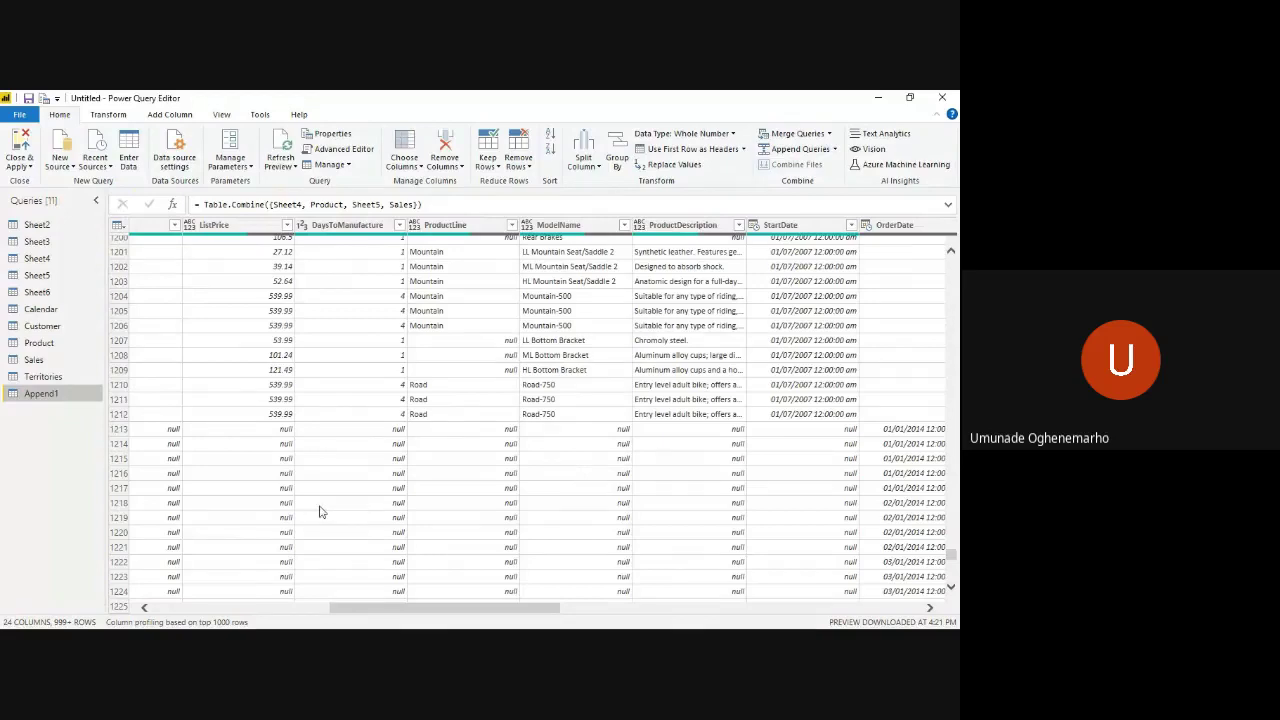
scroll(320, 512, "right", 2)
scroll(320, 512, "right", 3)
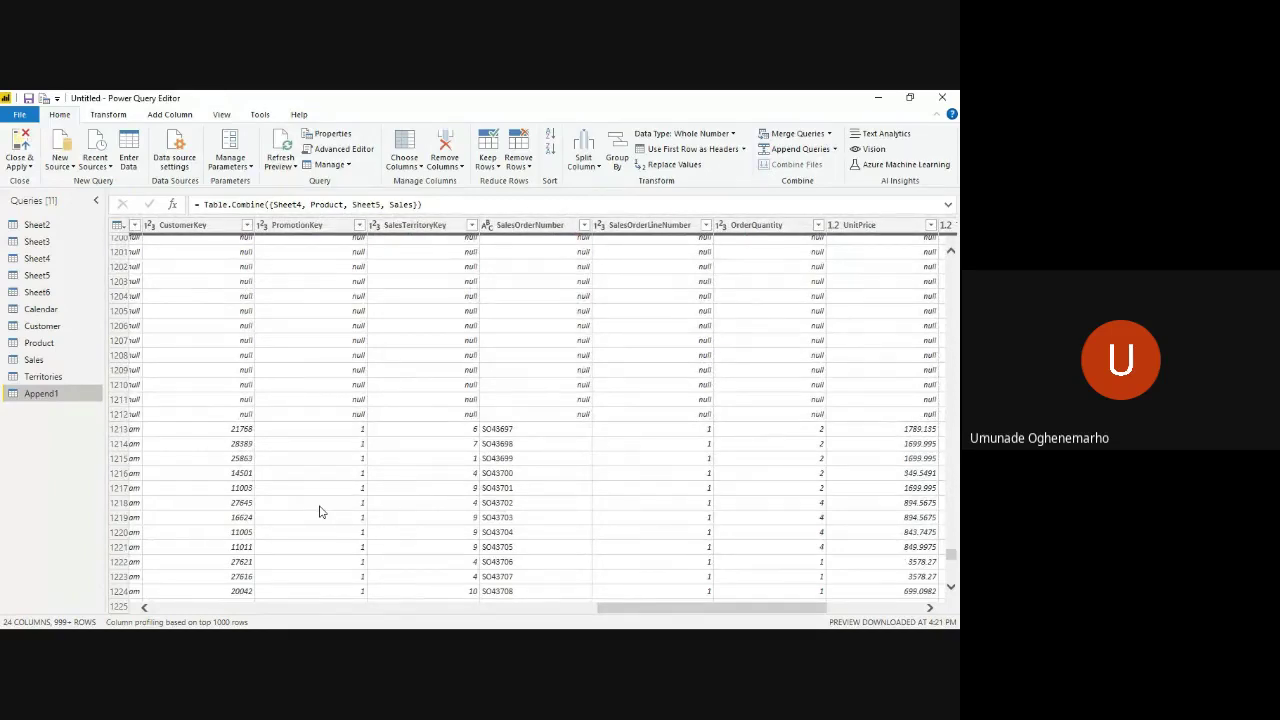
scroll(320, 512, "left", 5)
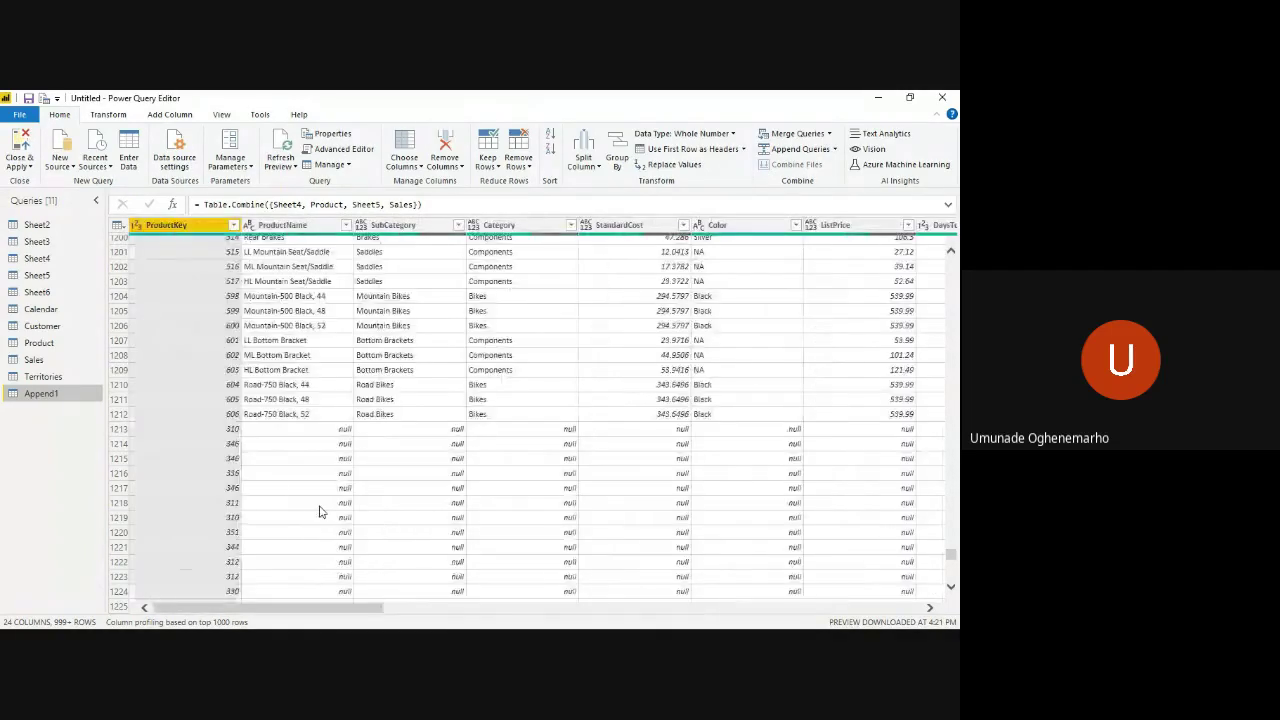
- Review the appended Sales rows further down to row 1650, checking product, order date and customer key columns
scroll(320, 512, "down", 10)
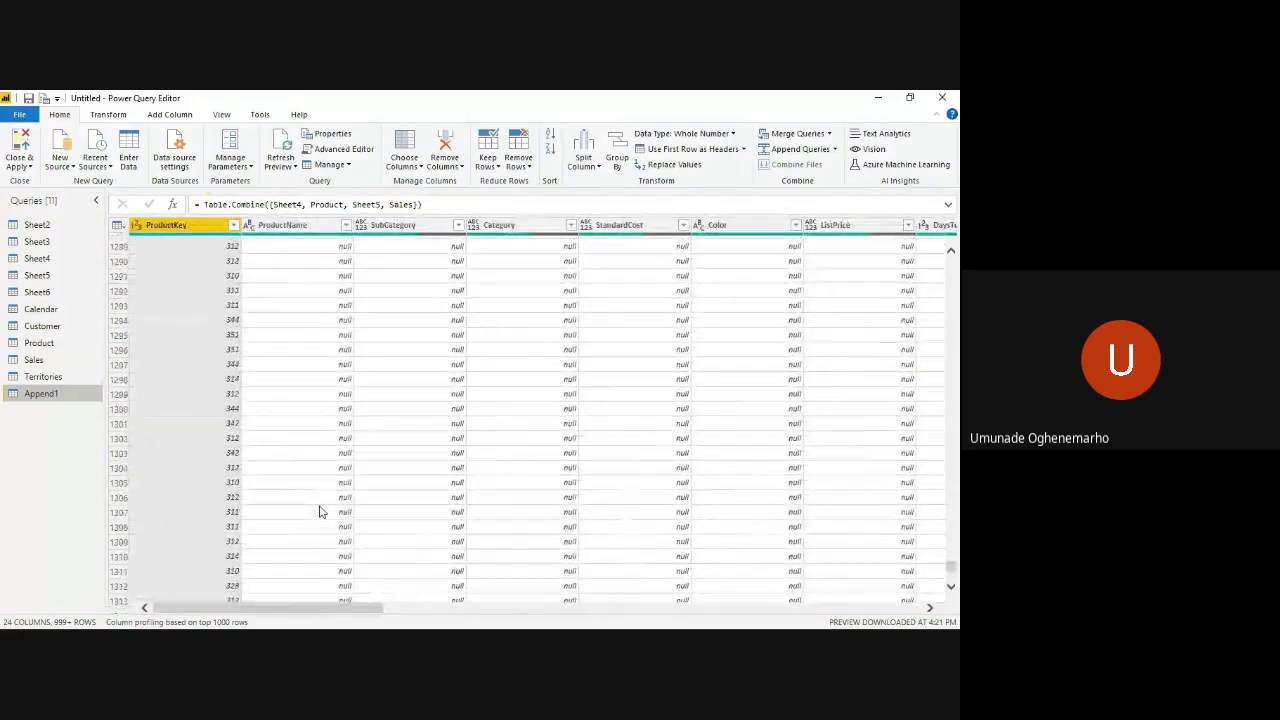
scroll(320, 512, "down", 5)
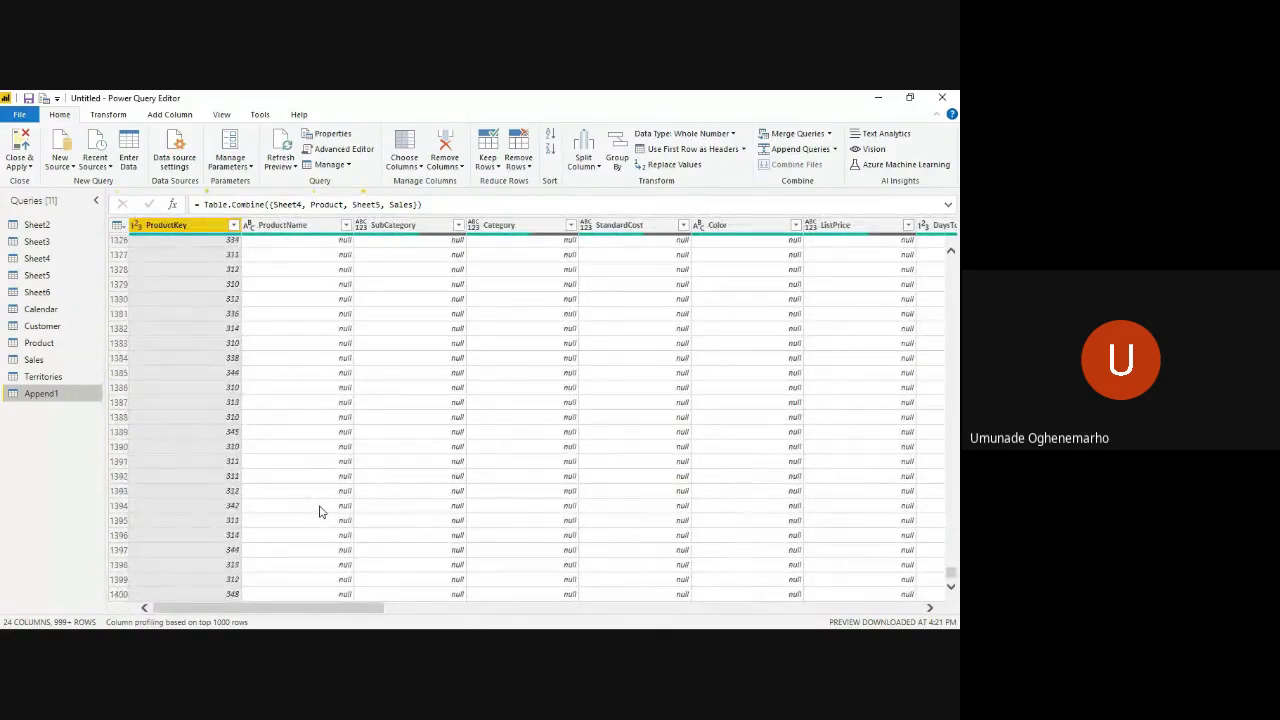
scroll(320, 512, "down", 5)
scroll(320, 512, "down", 10)
scroll(320, 356, "right", 10)
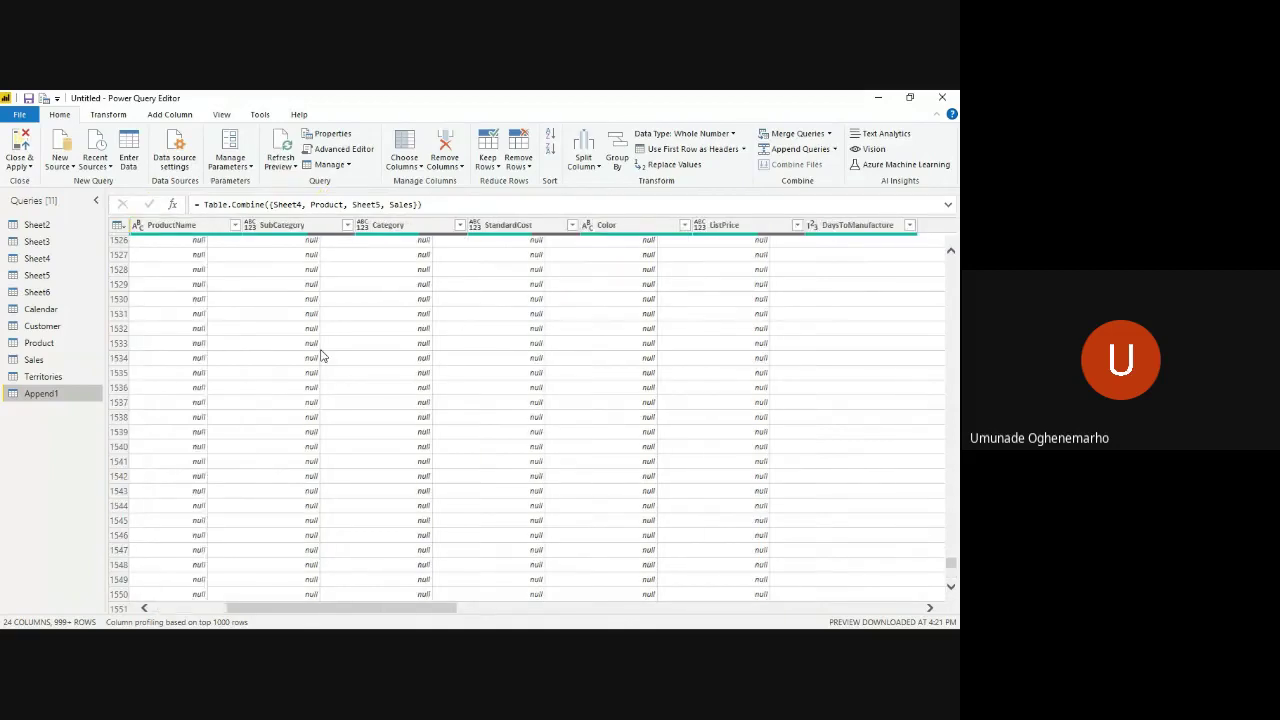
scroll(322, 356, "left", 10)
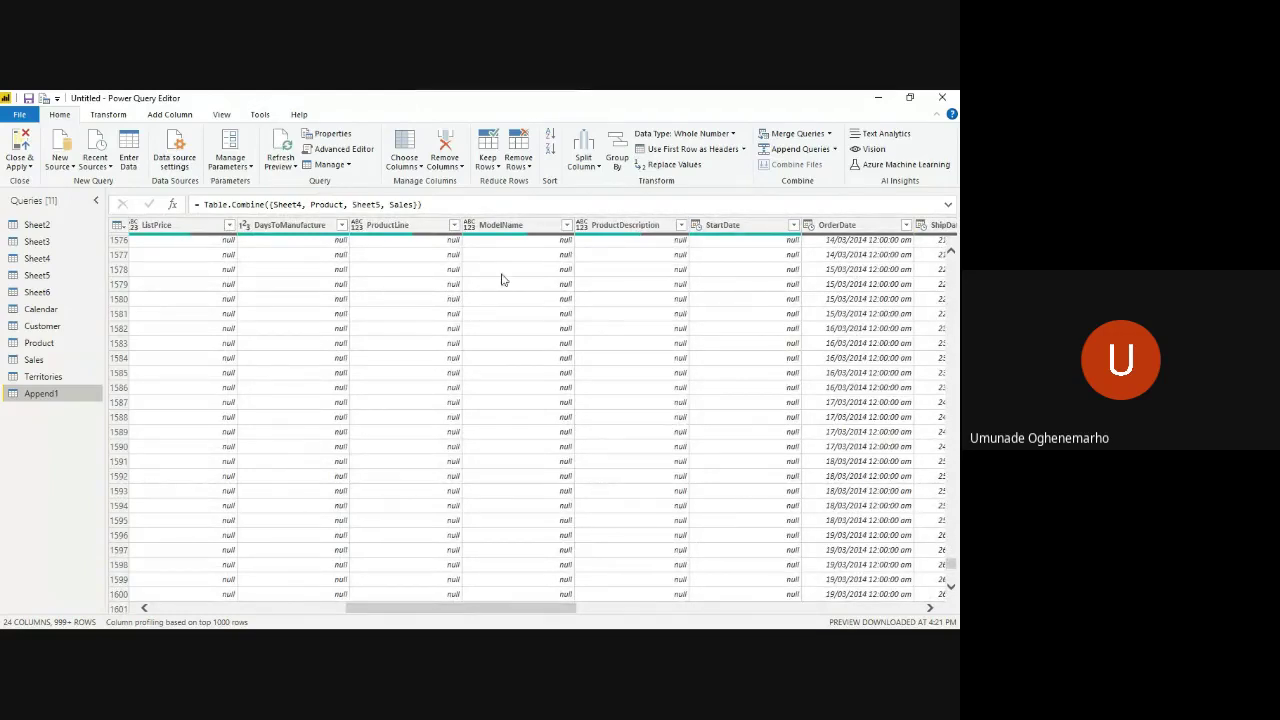
scroll(377, 450, "down", 10)
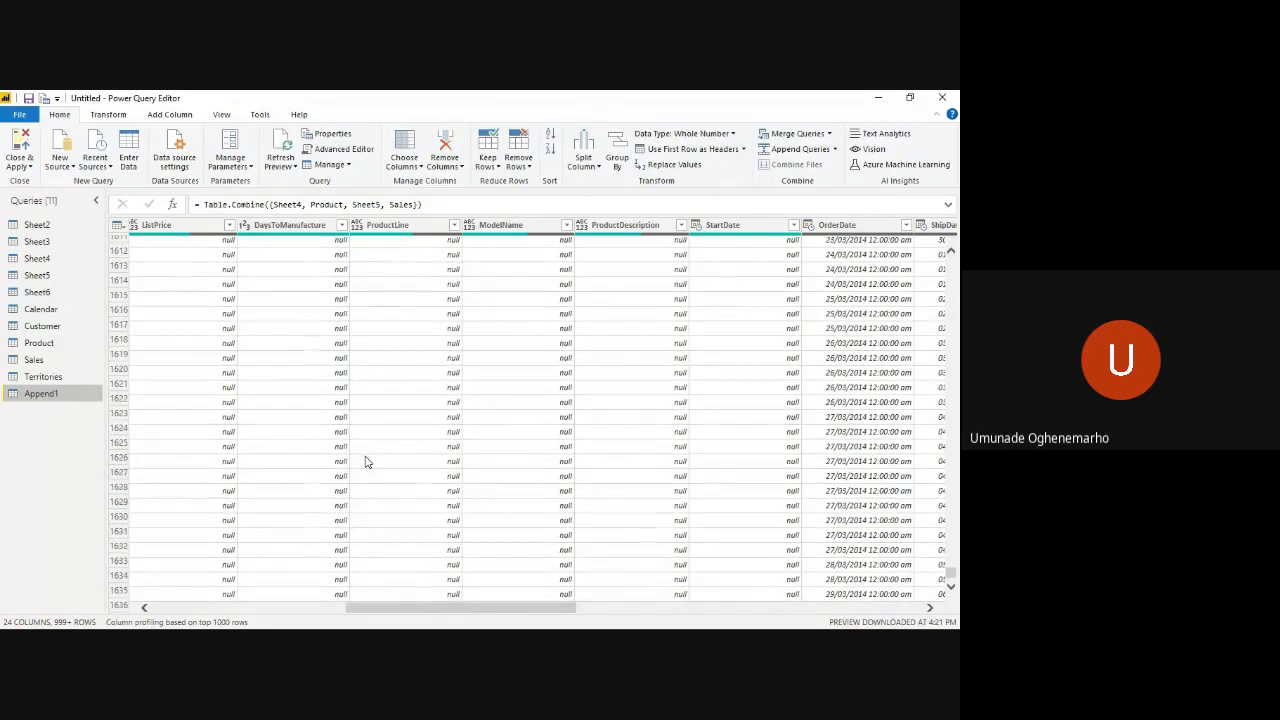
scroll(365, 461, "right", 5)
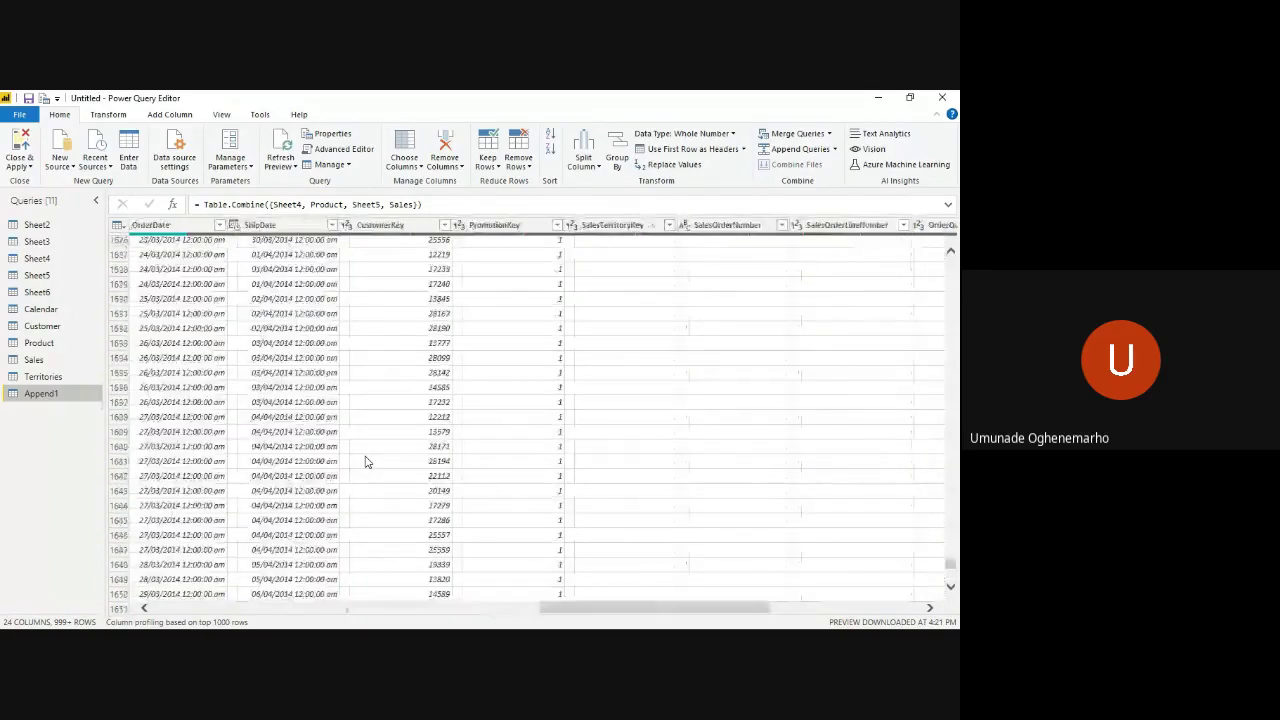
scroll(365, 461, "left", 10)
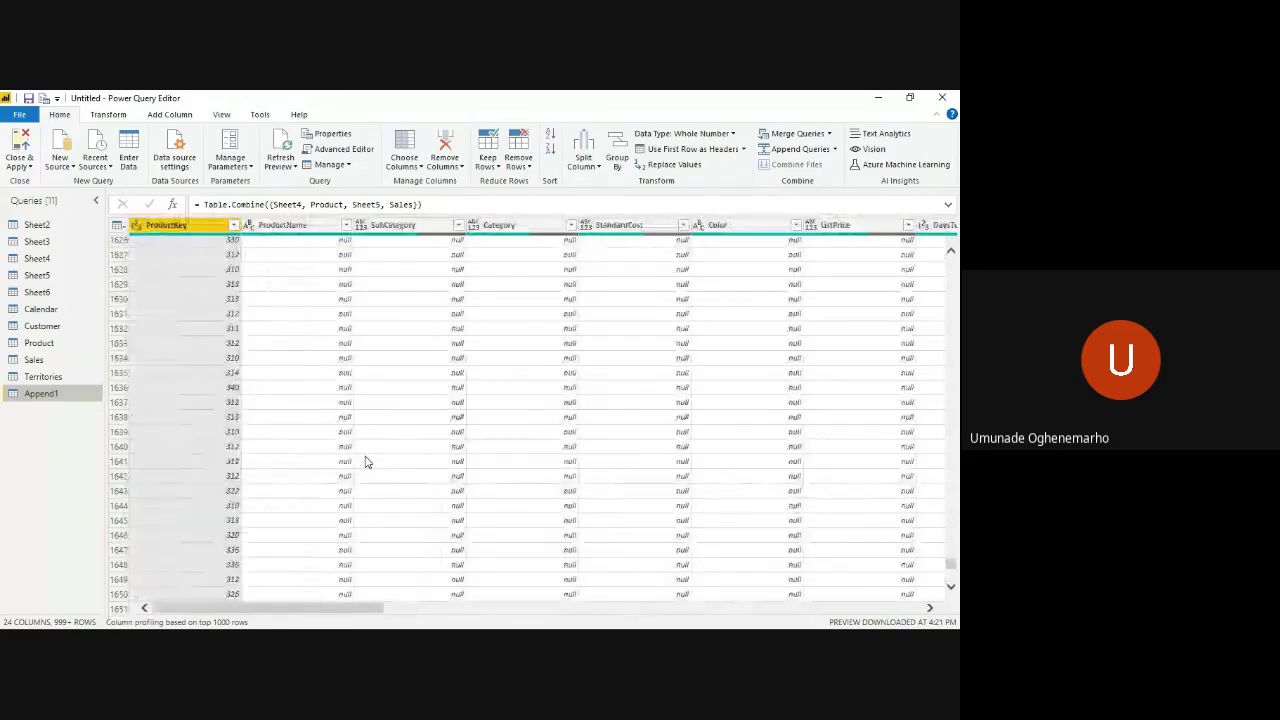
- Examine the ProductKey through ListPrice columns of the appended Sales rows from row 1650 down to about row 2760
scroll(365, 461, "down", 10)
scroll(365, 461, "down", 20)
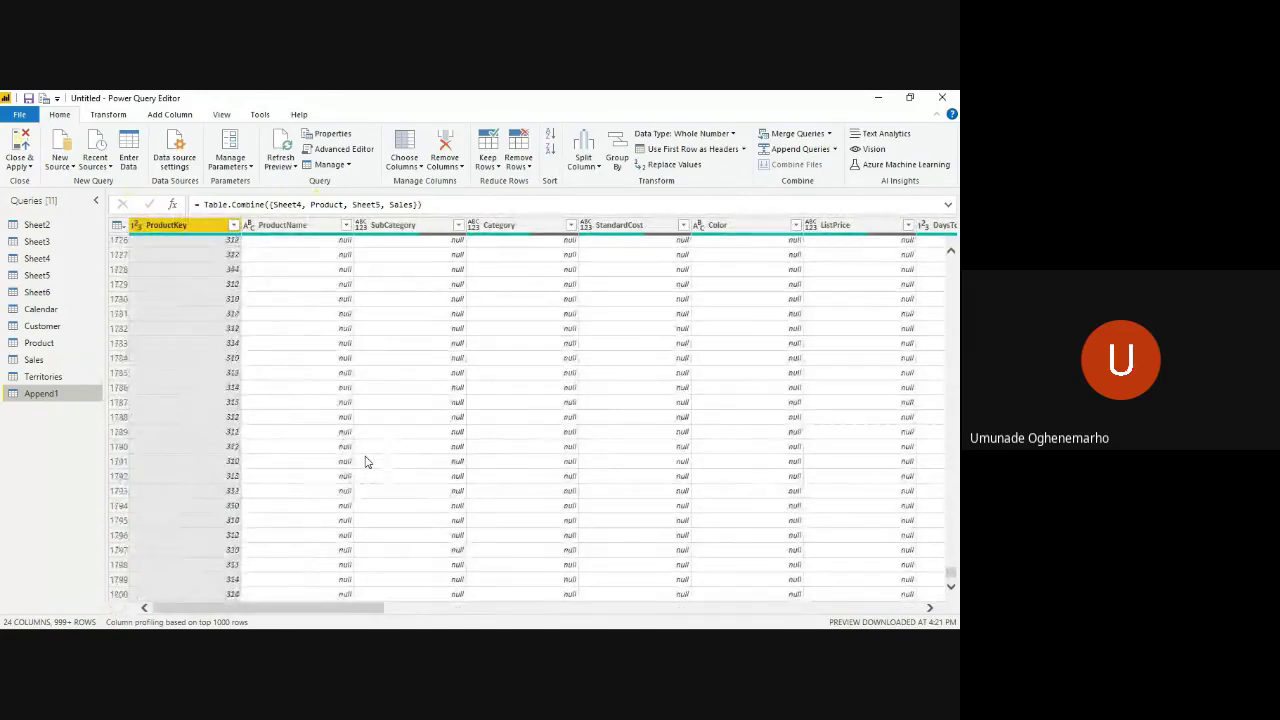
scroll(365, 461, "down", 20)
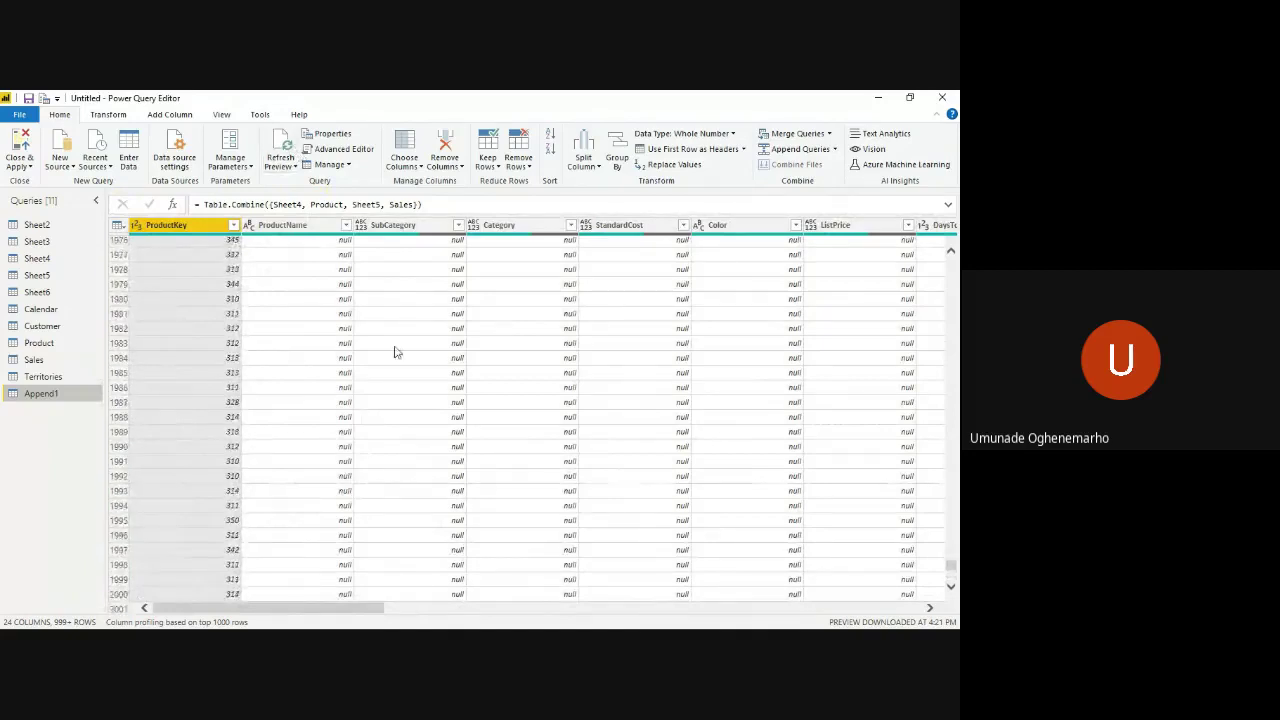
scroll(400, 365, "down", 20)
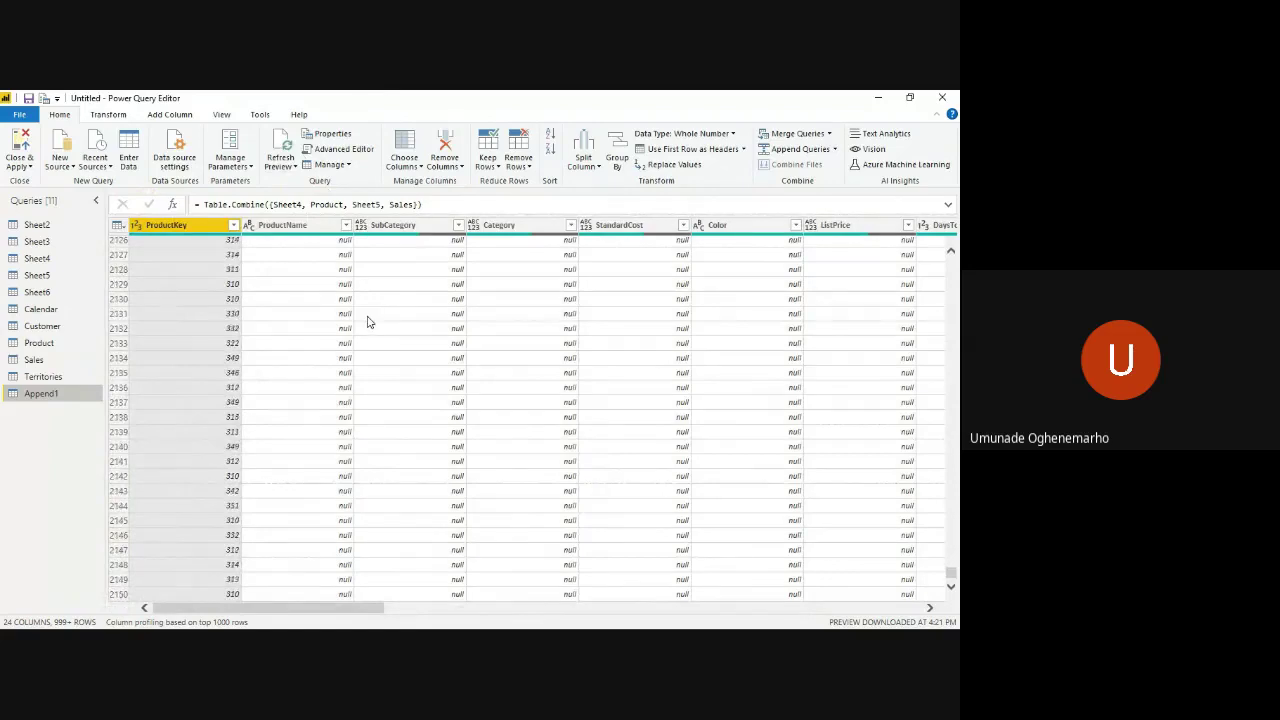
scroll(367, 322, "down", 17)
scroll(367, 322, "down", 17)
scroll(365, 507, "down", 20)
scroll(365, 507, "down", 20)
scroll(365, 507, "down", 17)
scroll(365, 507, "down", 17)
scroll(365, 507, "down", 17)
left_click(365, 507)
scroll(365, 507, "down", 20)
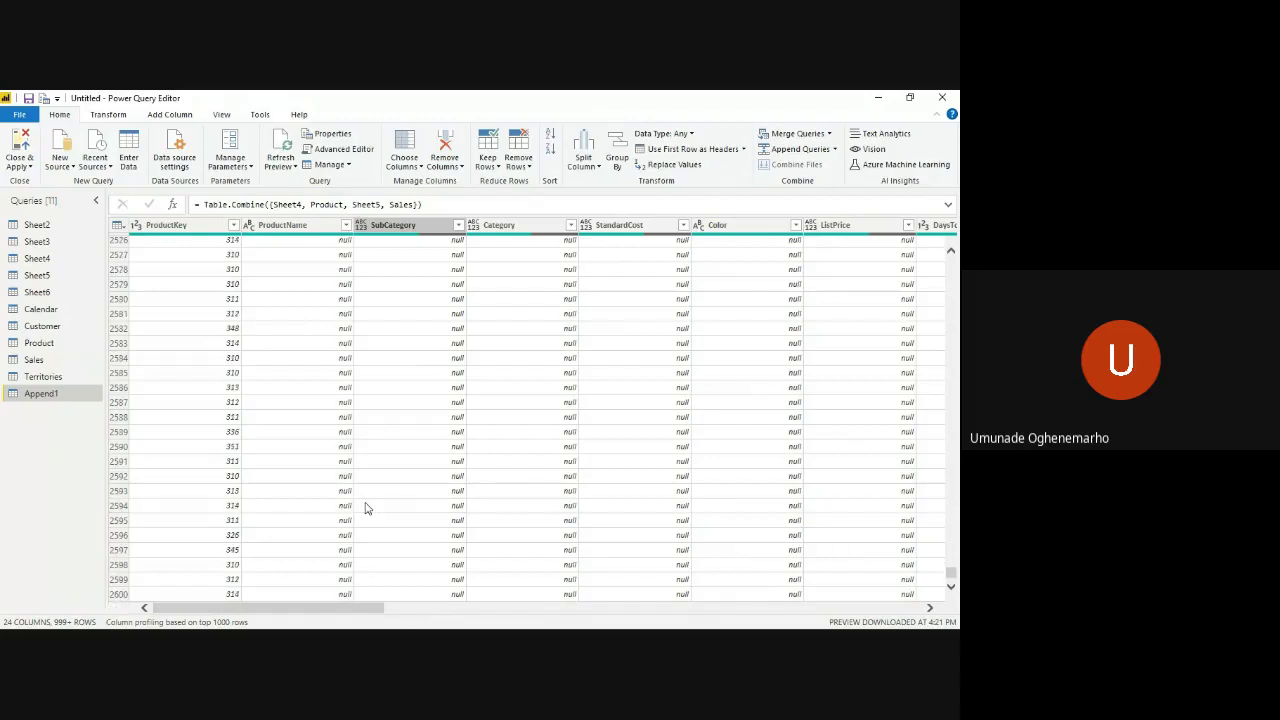
scroll(365, 507, "down", 17)
scroll(365, 507, "down", 3)
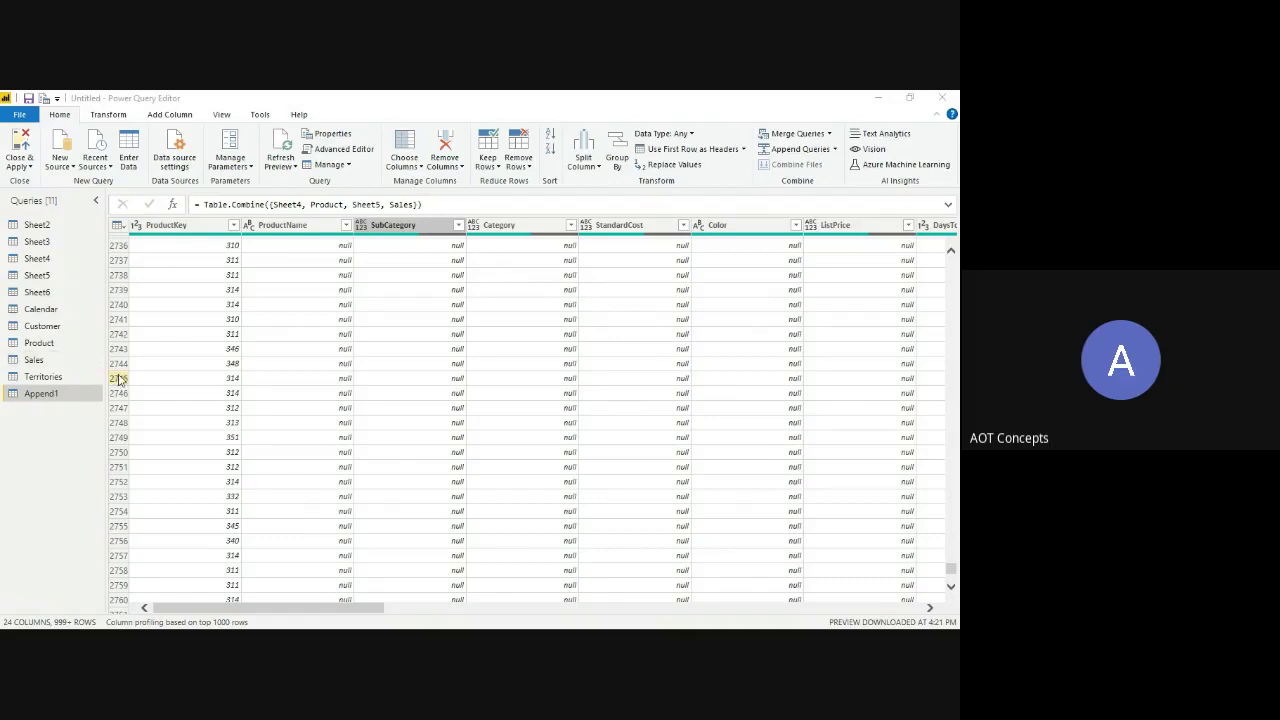
- Delete the Append1 query and confirm its removal
left_click(82, 397)
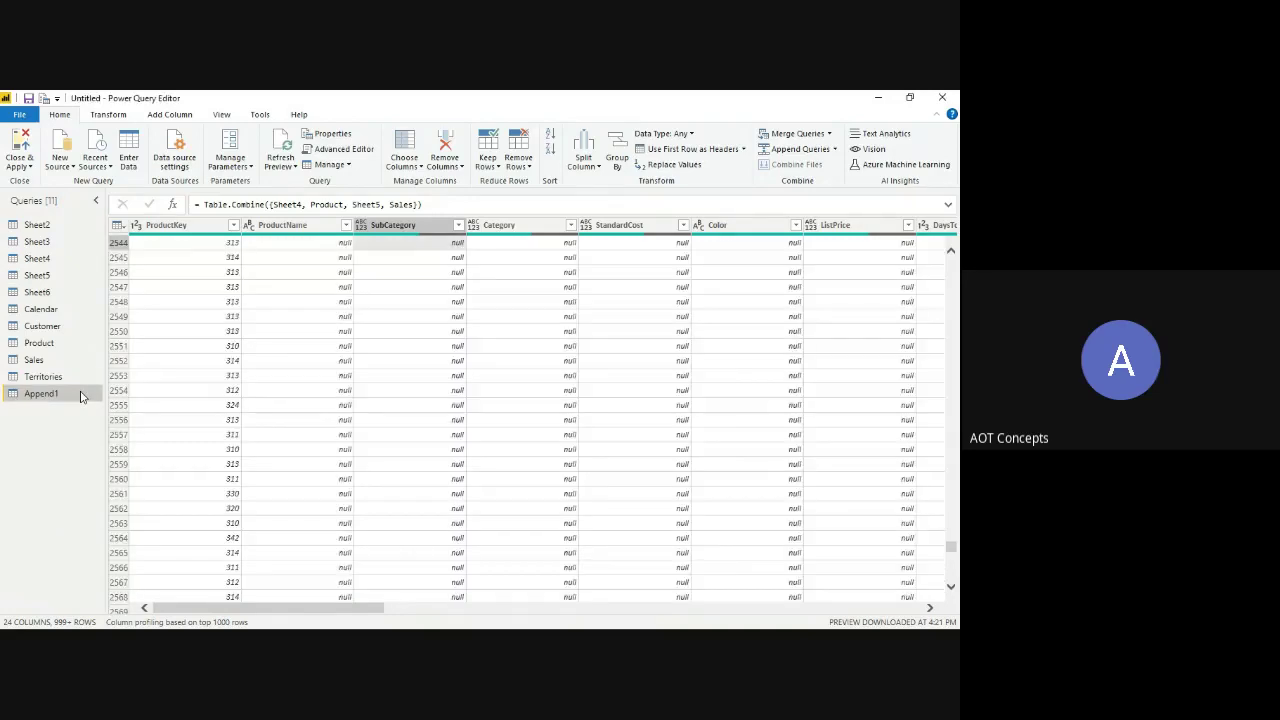
right_click(82, 397)
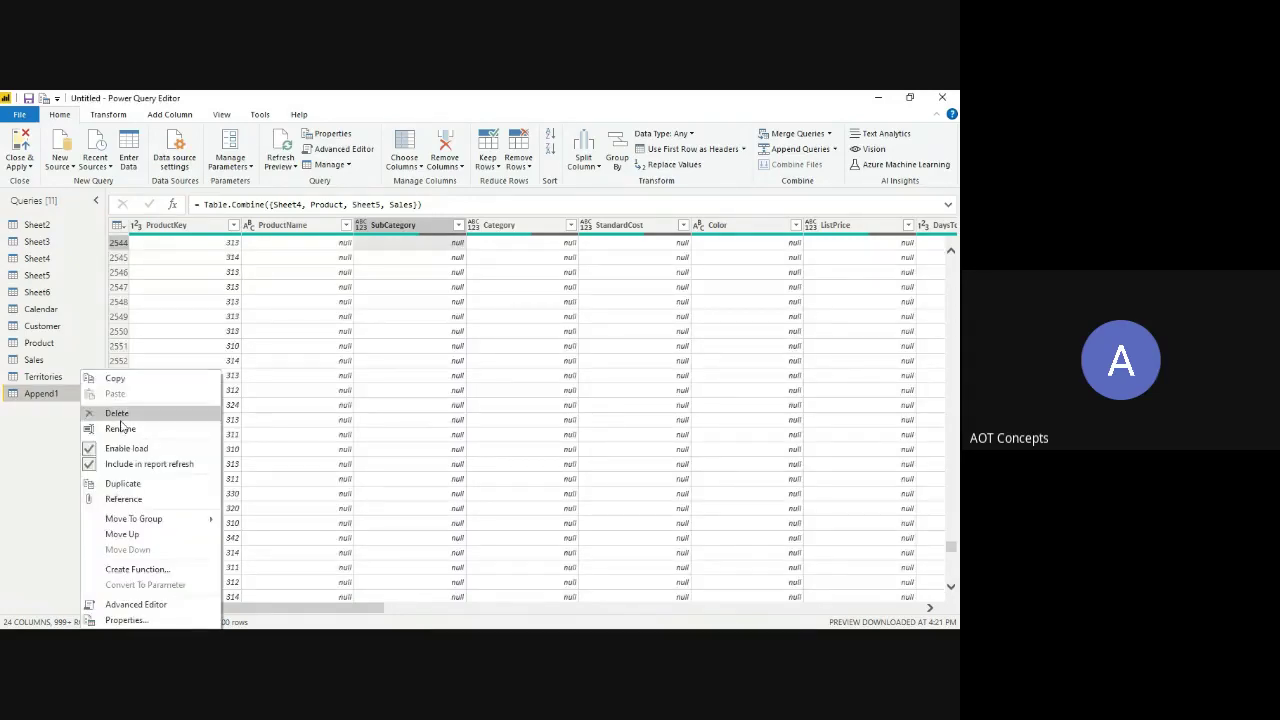
left_click(118, 413)
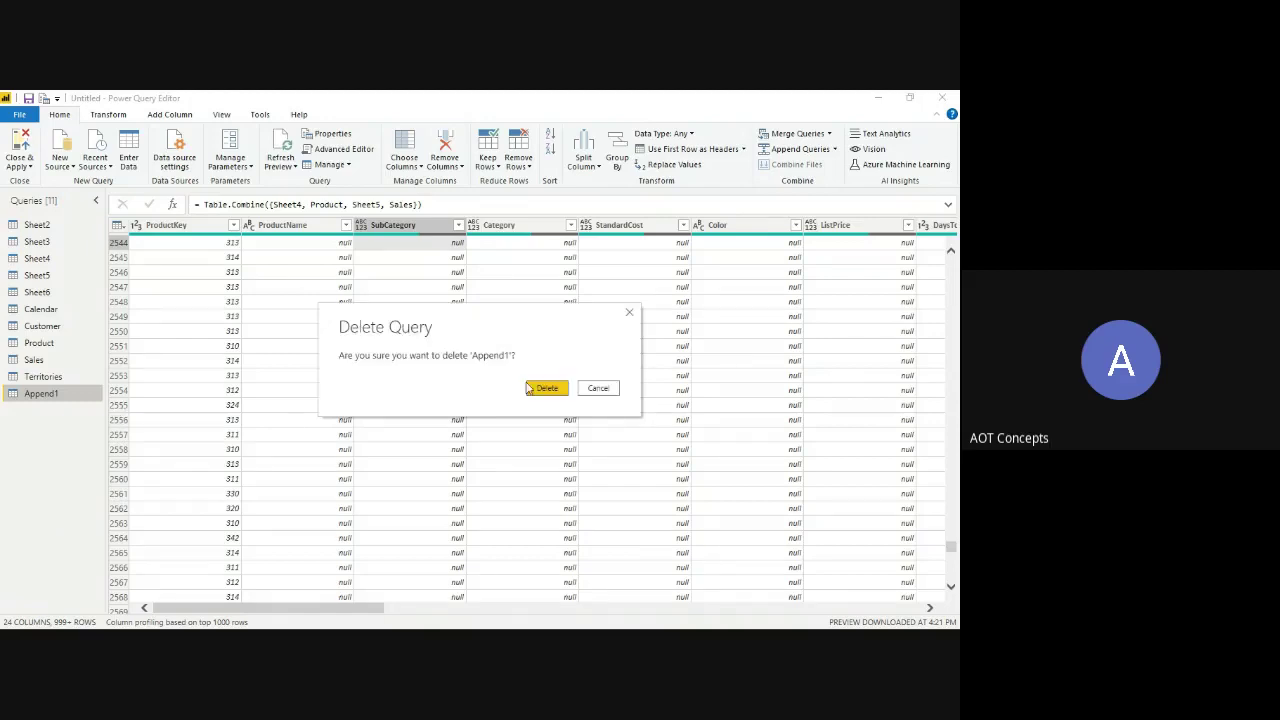
left_click(546, 388)
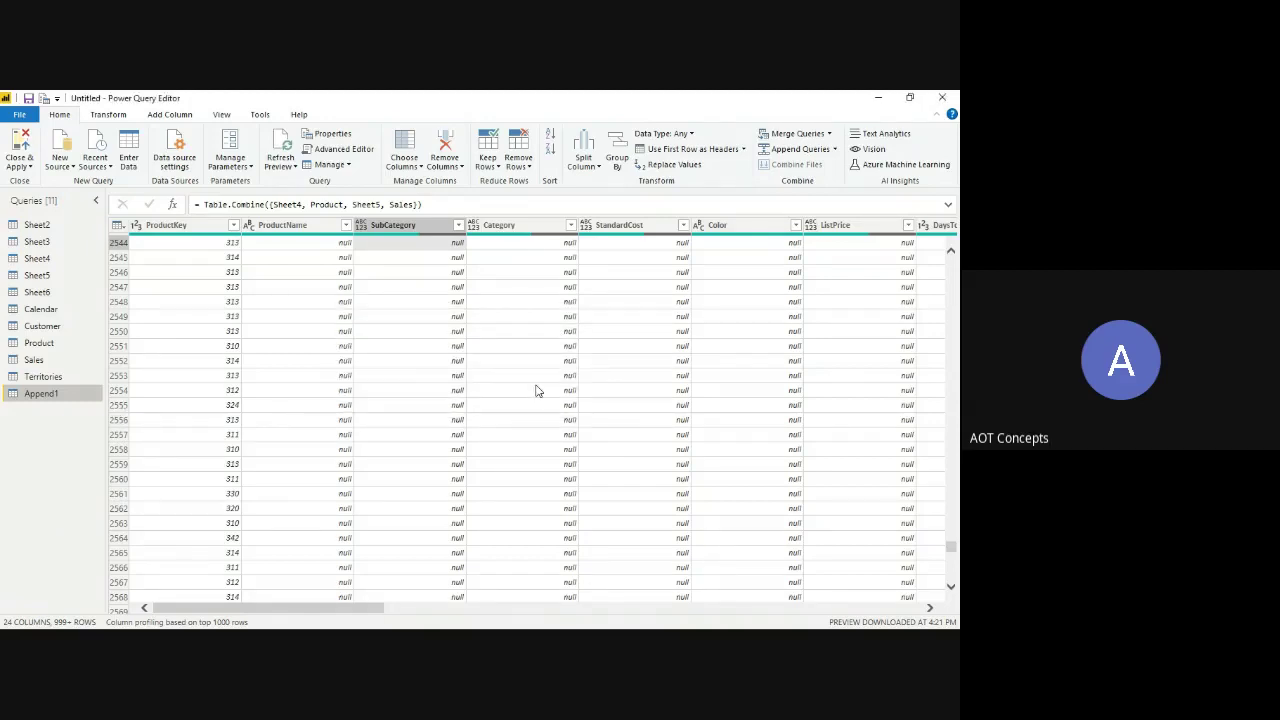